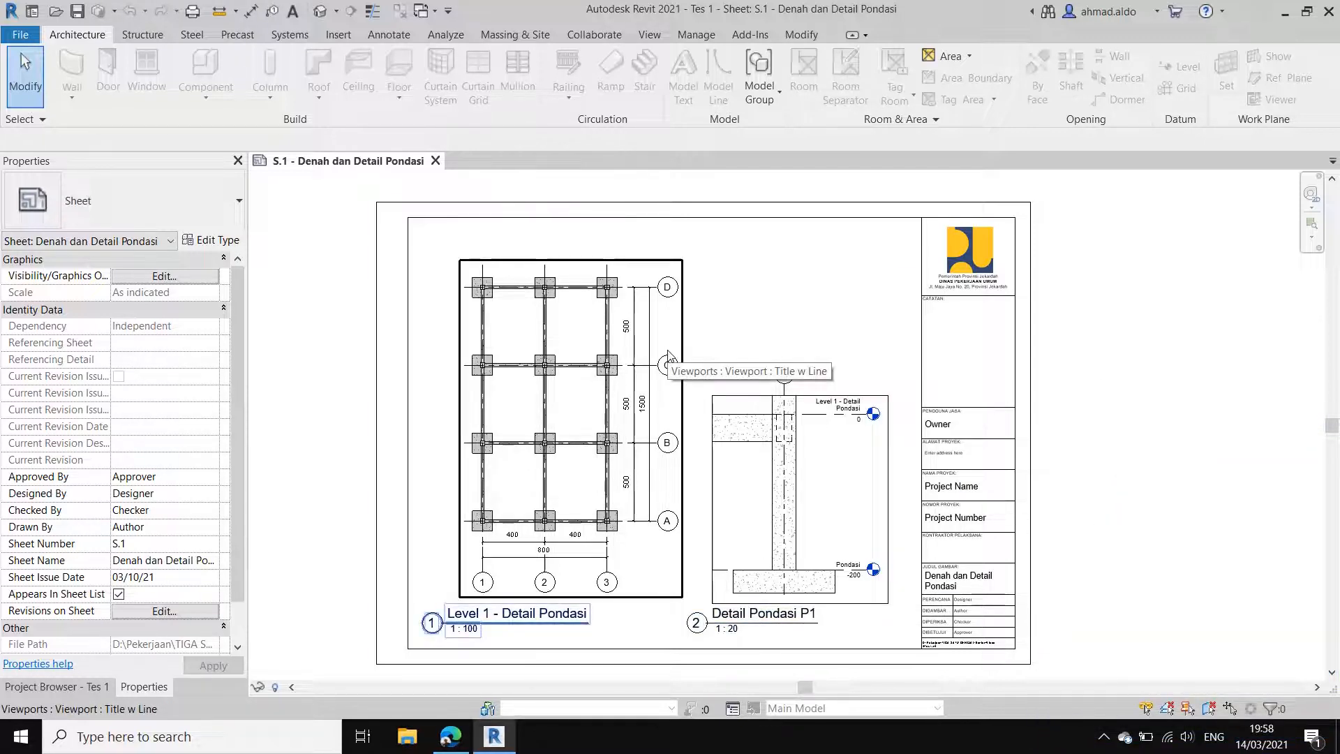
pyautogui.click(836, 454)
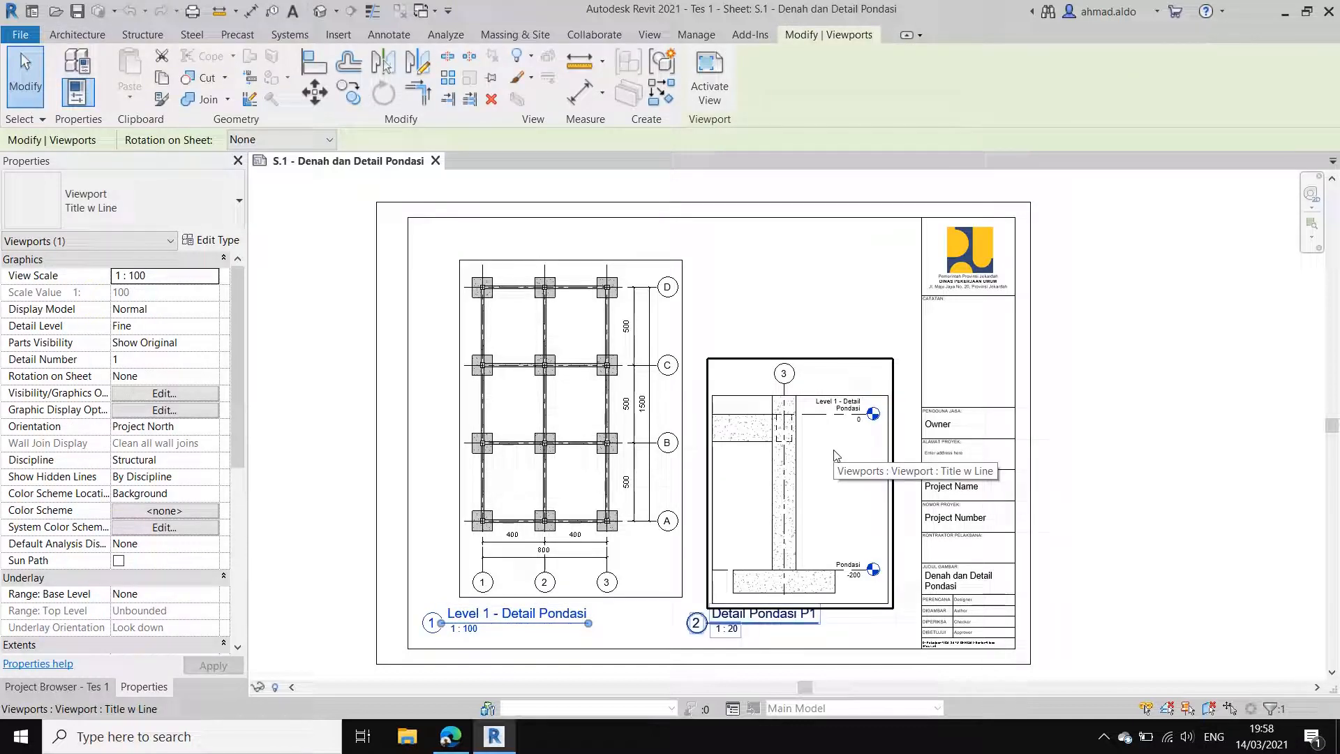
pyautogui.moveTo(795, 387); pyautogui.dragTo(770, 386, button='middle')
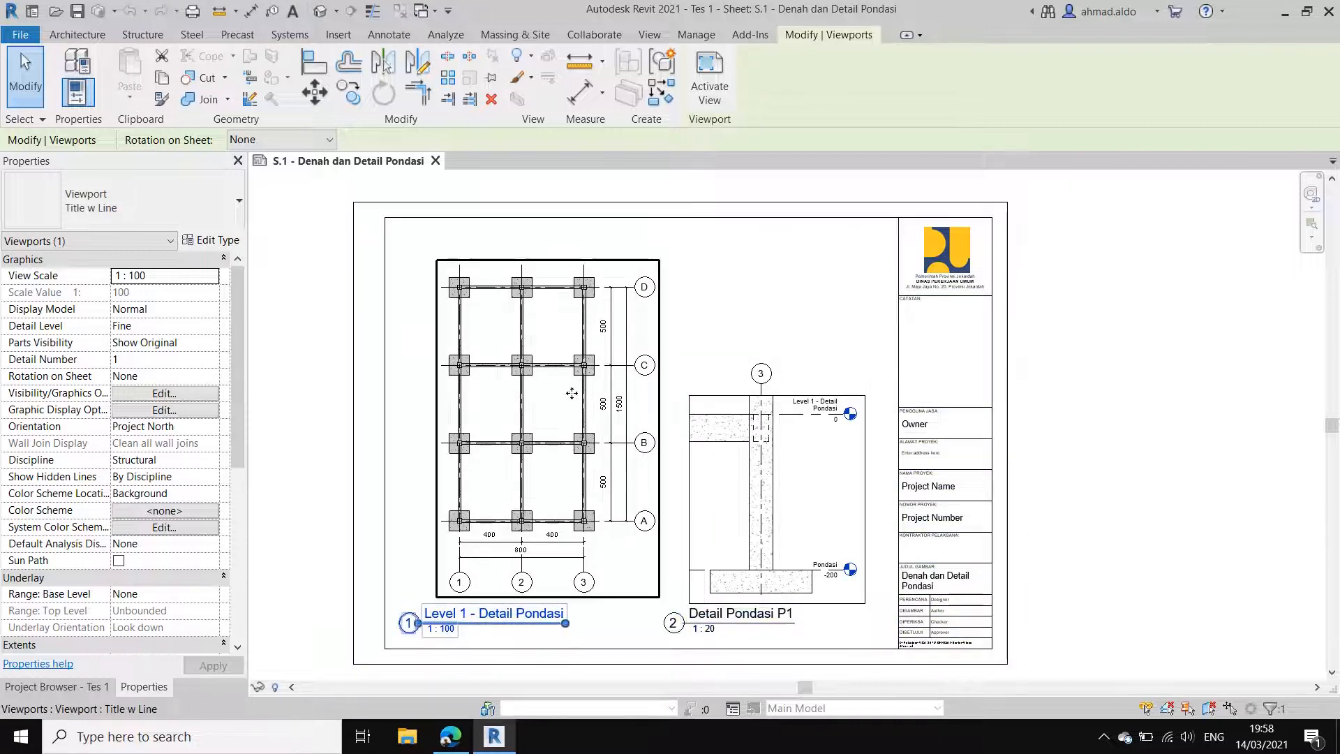
pyautogui.moveTo(643, 459); pyautogui.dragTo(681, 457, button='middle')
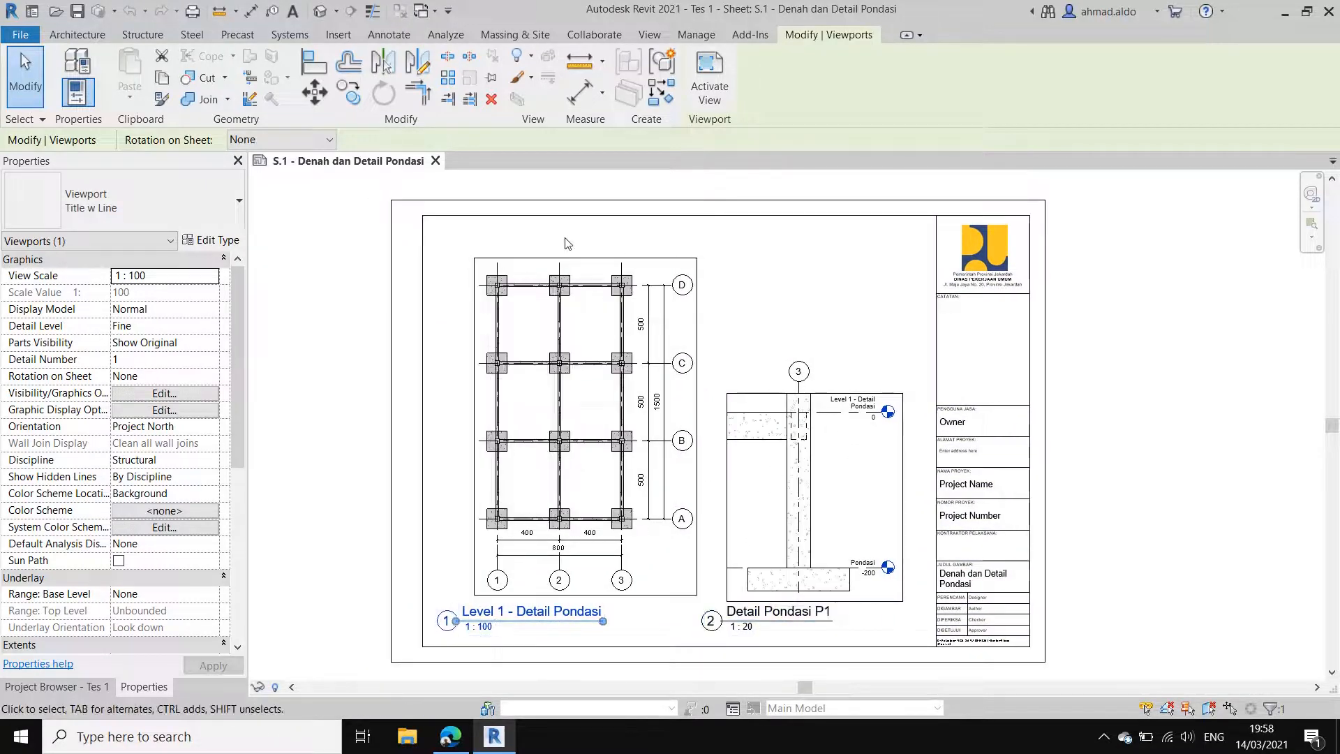
pyautogui.moveTo(832, 382); pyautogui.dragTo(809, 380, button='middle')
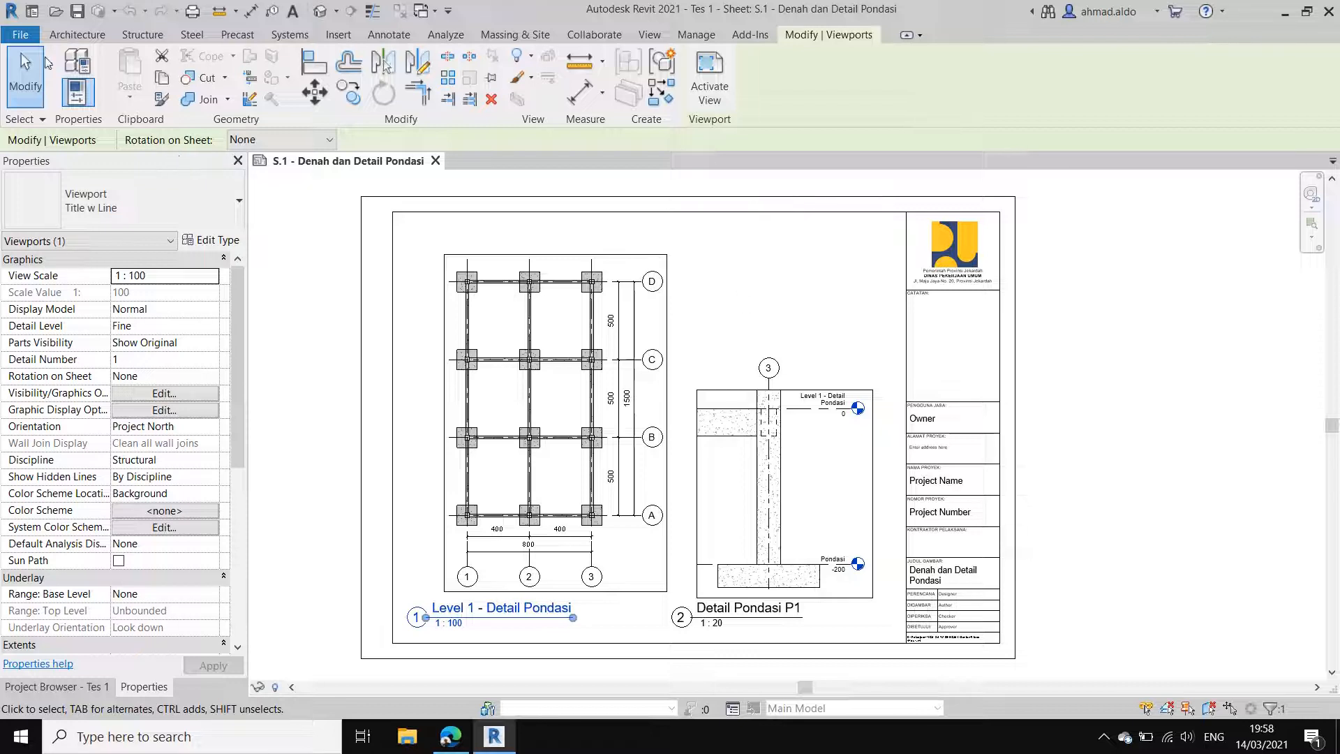
# Step: Create a new project from the Metric-Structural Template
pyautogui.click(20, 34)
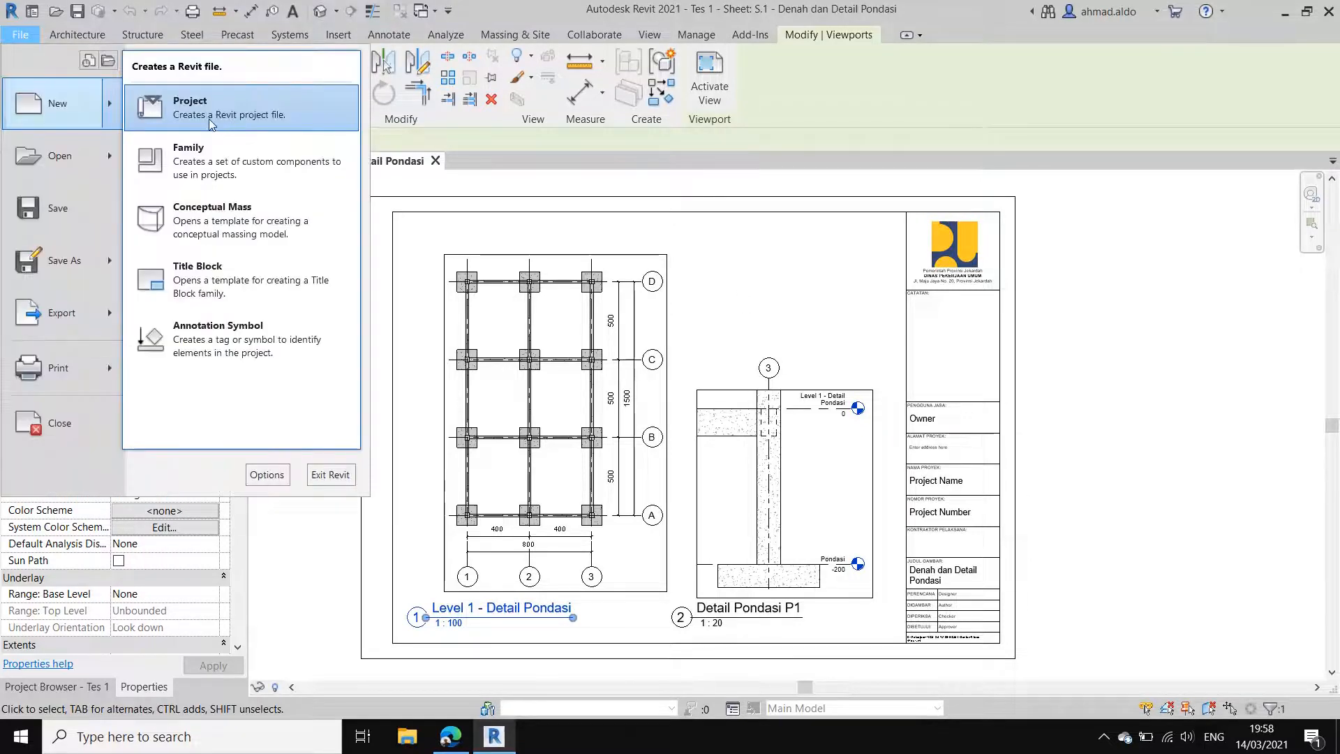
pyautogui.click(211, 123)
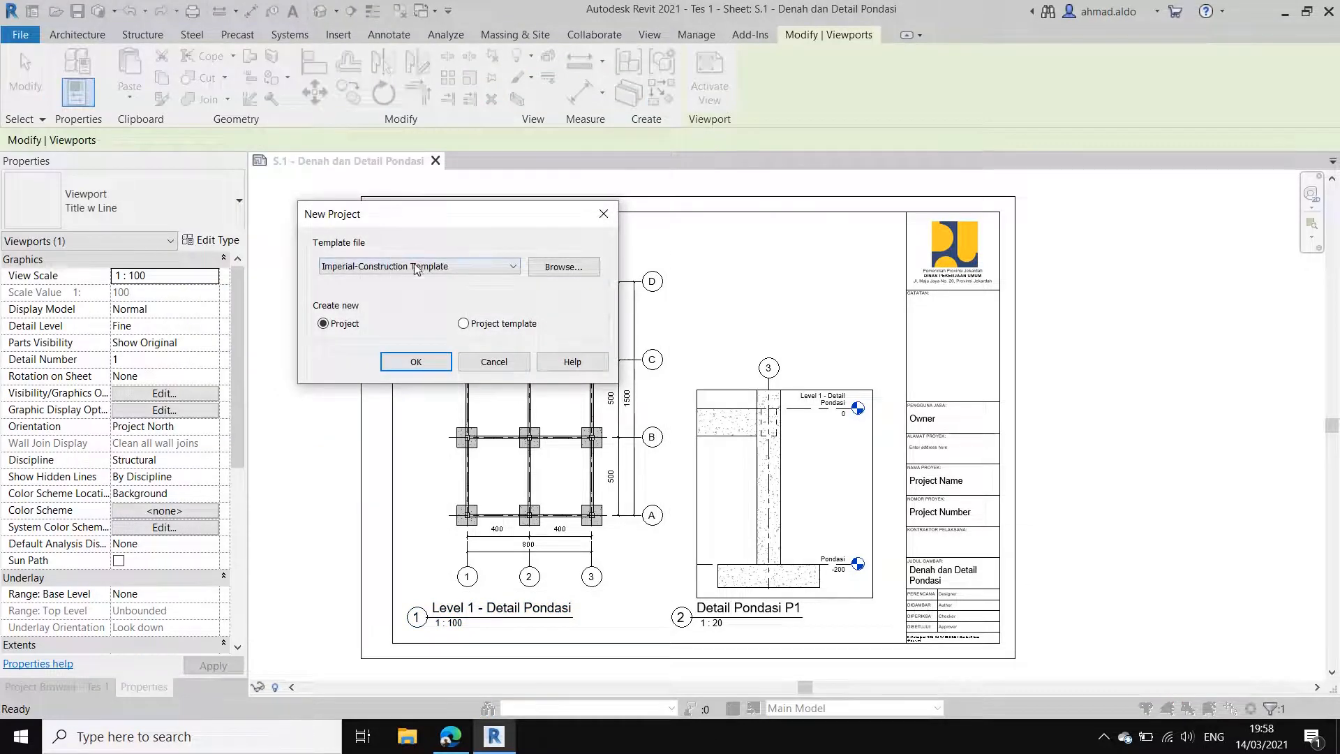
pyautogui.click(416, 267)
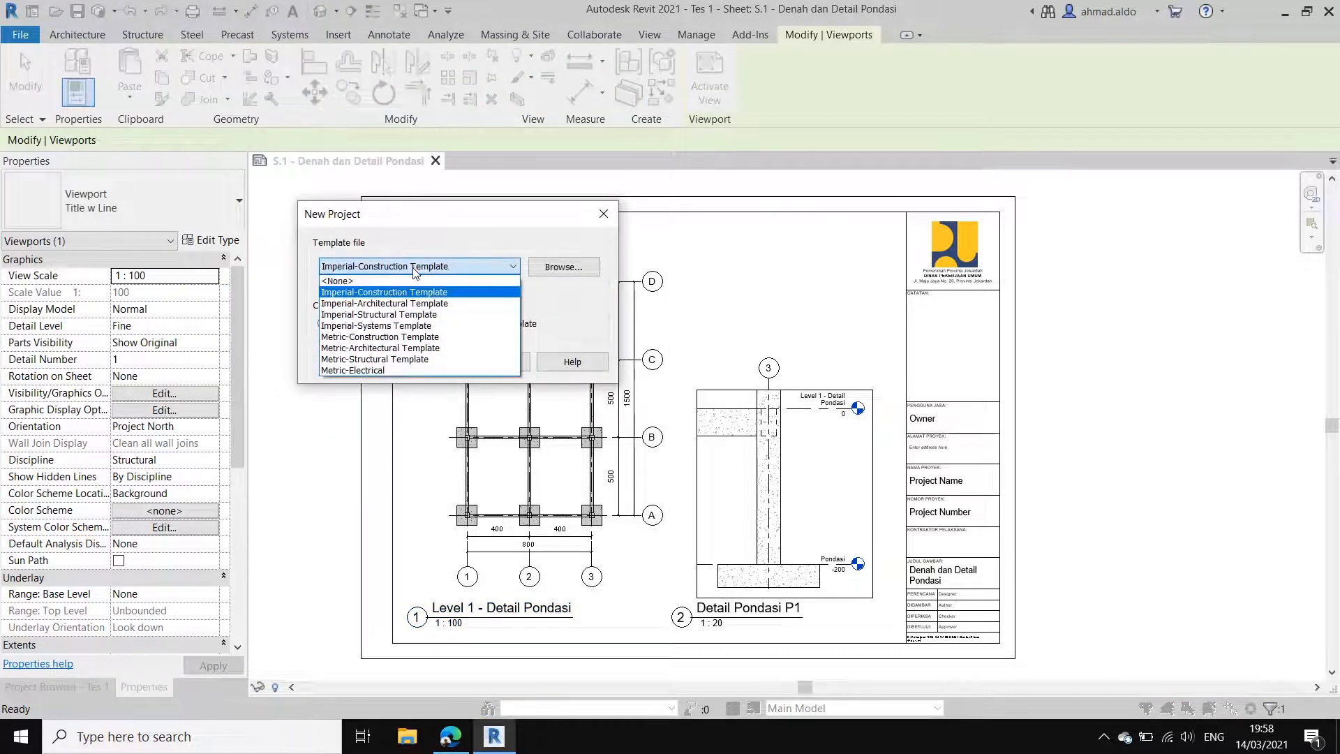
pyautogui.click(377, 359)
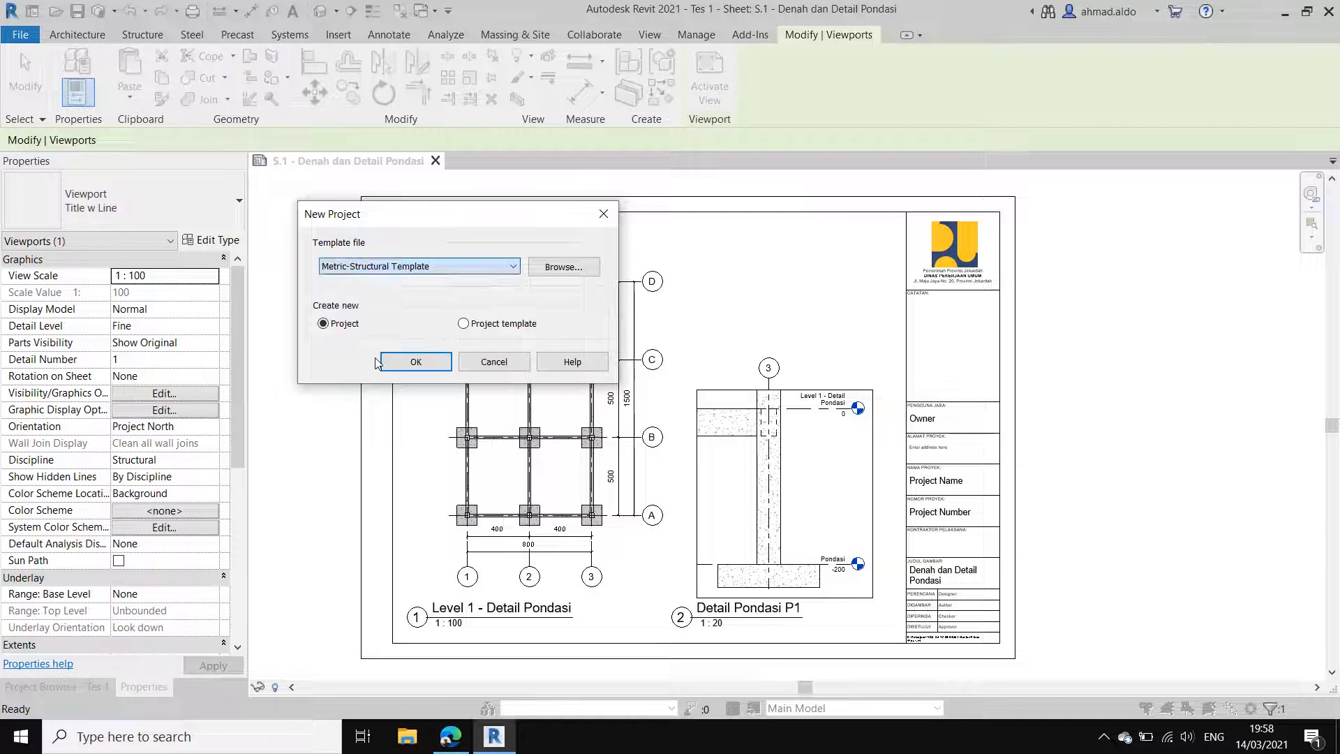
pyautogui.click(412, 362)
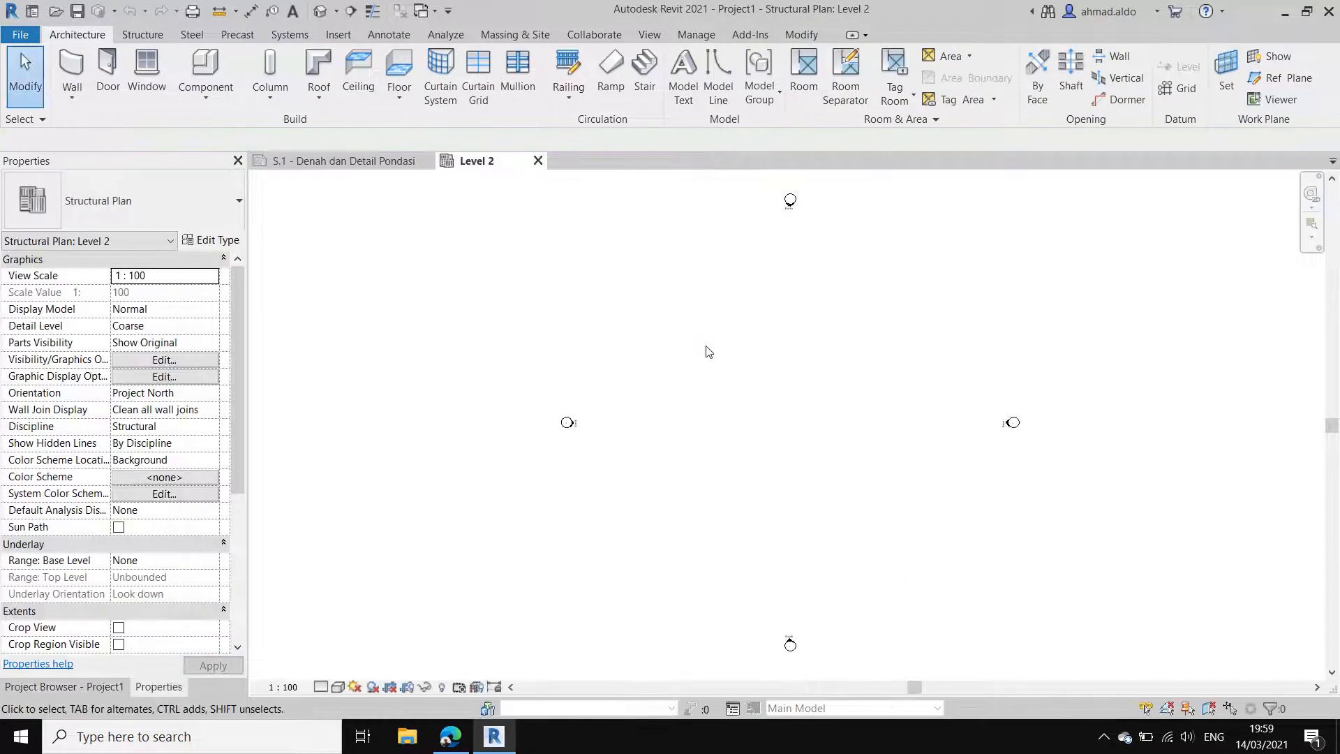
# Step: Open the Level 1 structural plan of the new project and close the Level 2 view
pyautogui.click(64, 686)
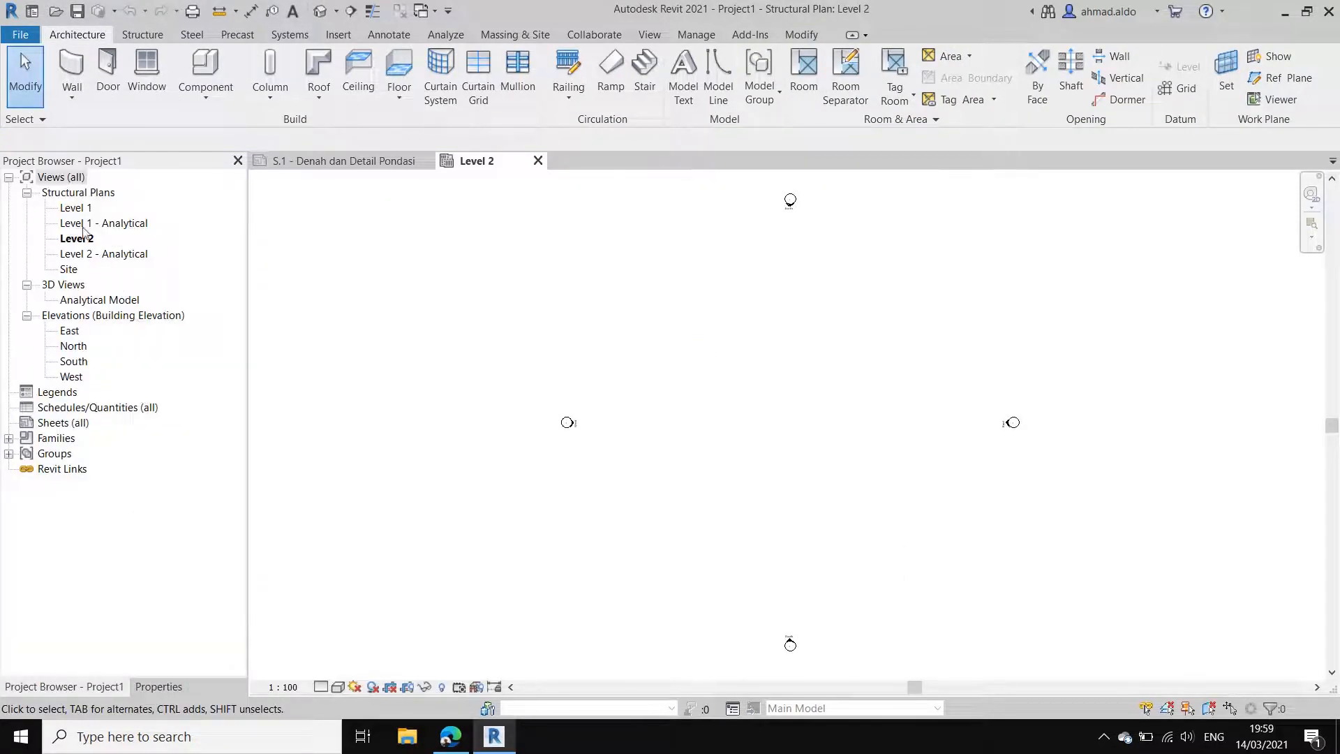
pyautogui.doubleClick(73, 207)
pyautogui.click(538, 161)
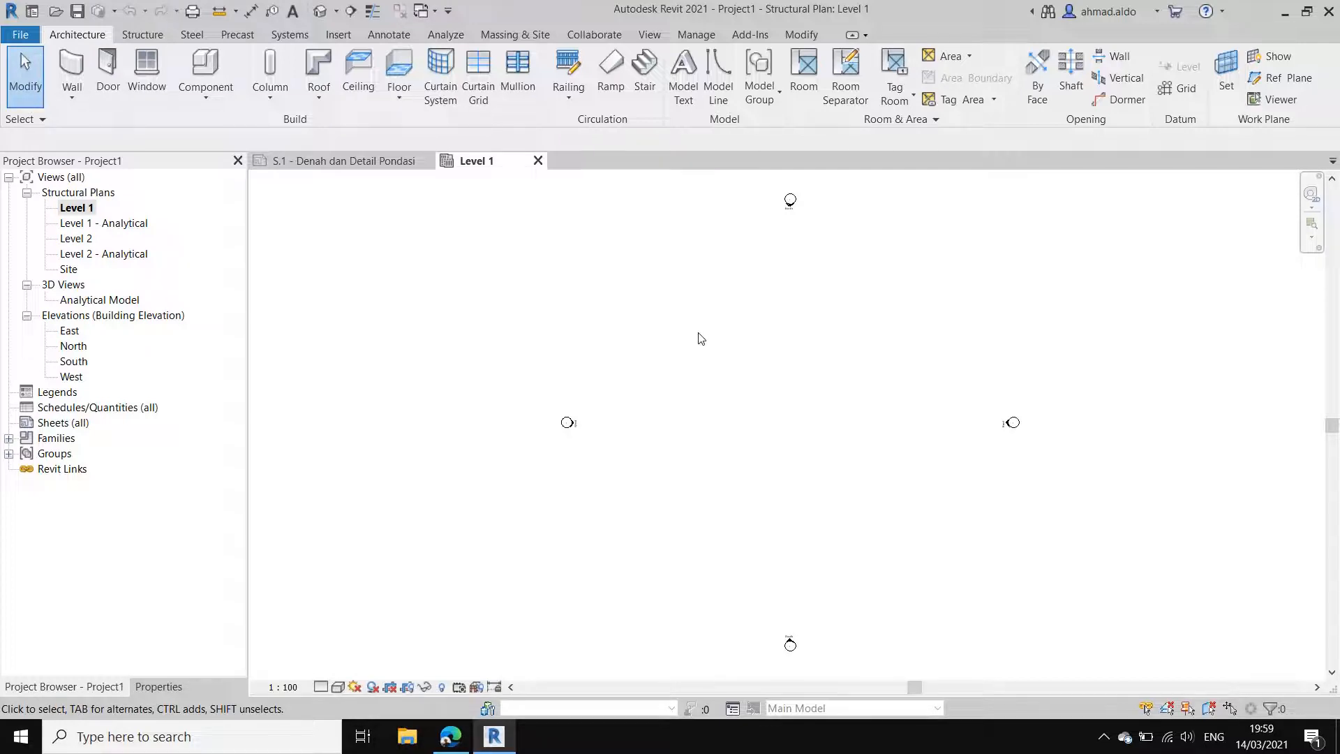
# Step: Set the project's length units to centimeters
pyautogui.press('u')
pyautogui.press('n')
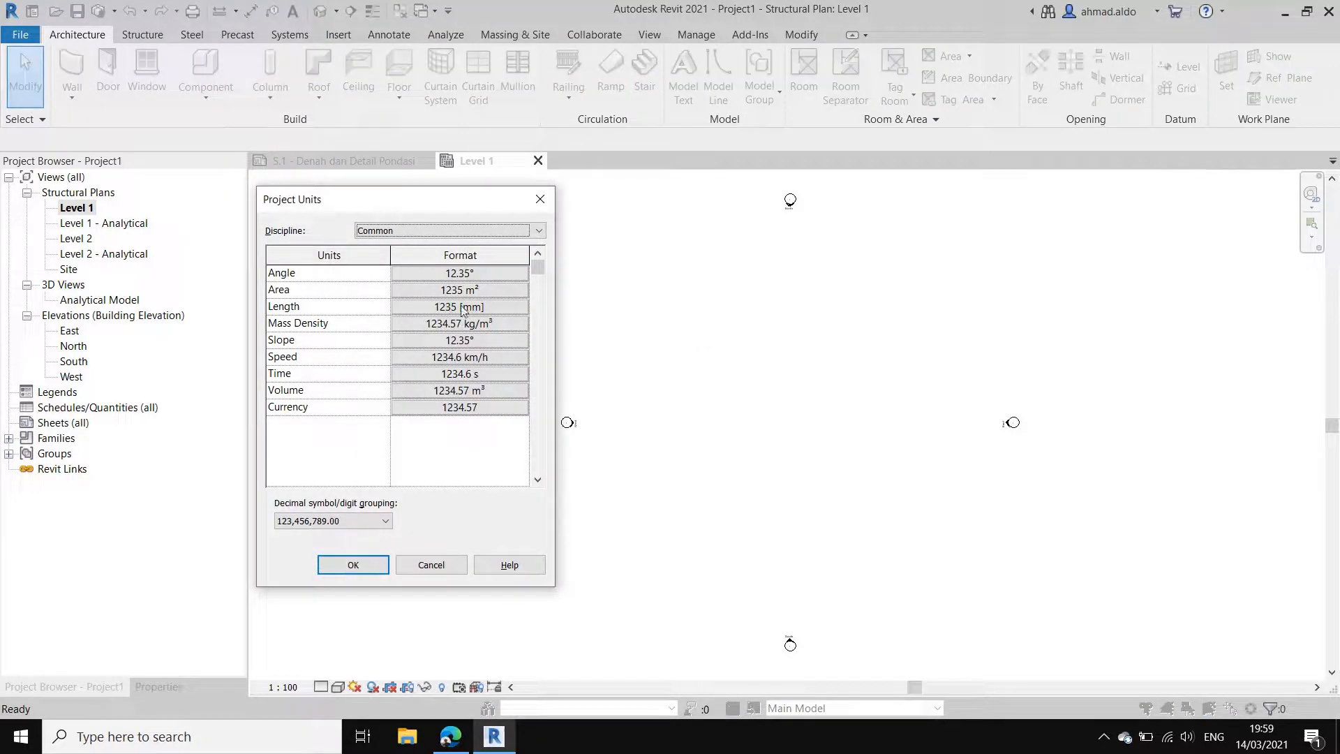
pyautogui.click(463, 310)
pyautogui.click(454, 302)
pyautogui.click(445, 321)
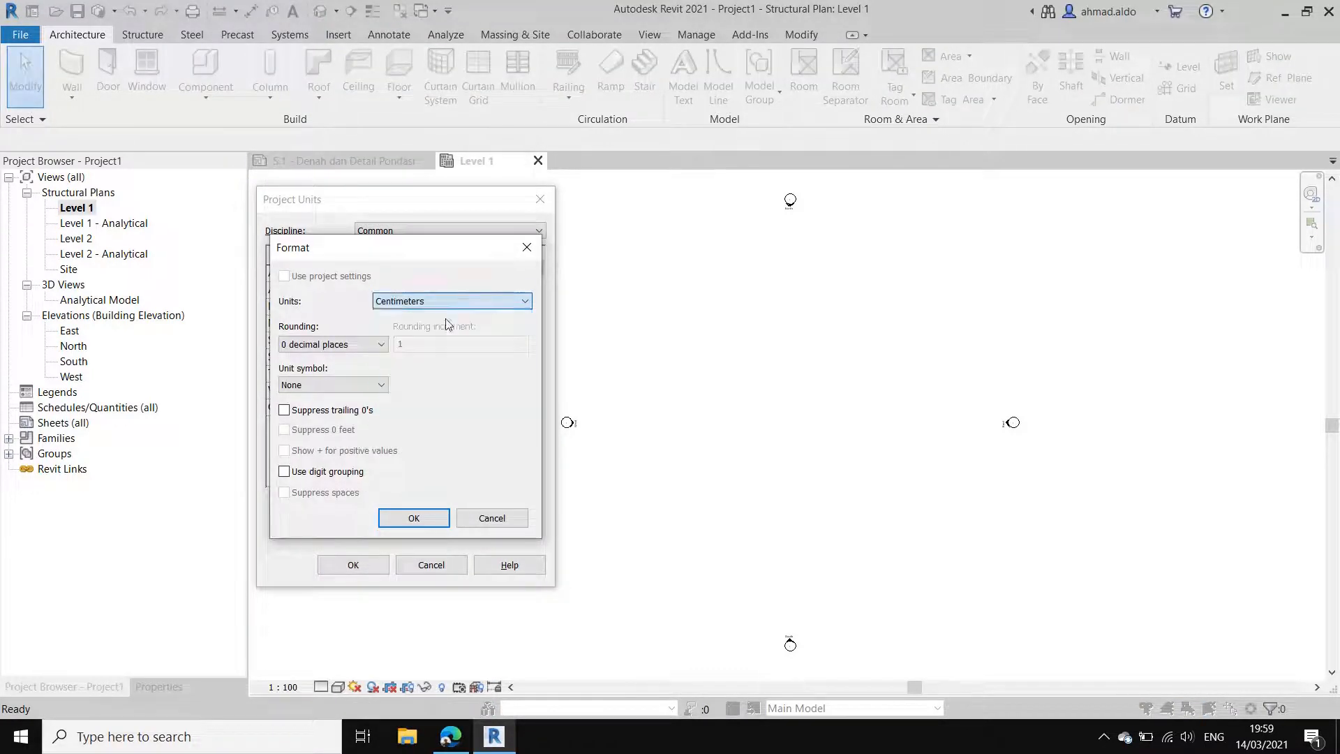
pyautogui.click(431, 519)
pyautogui.click(363, 565)
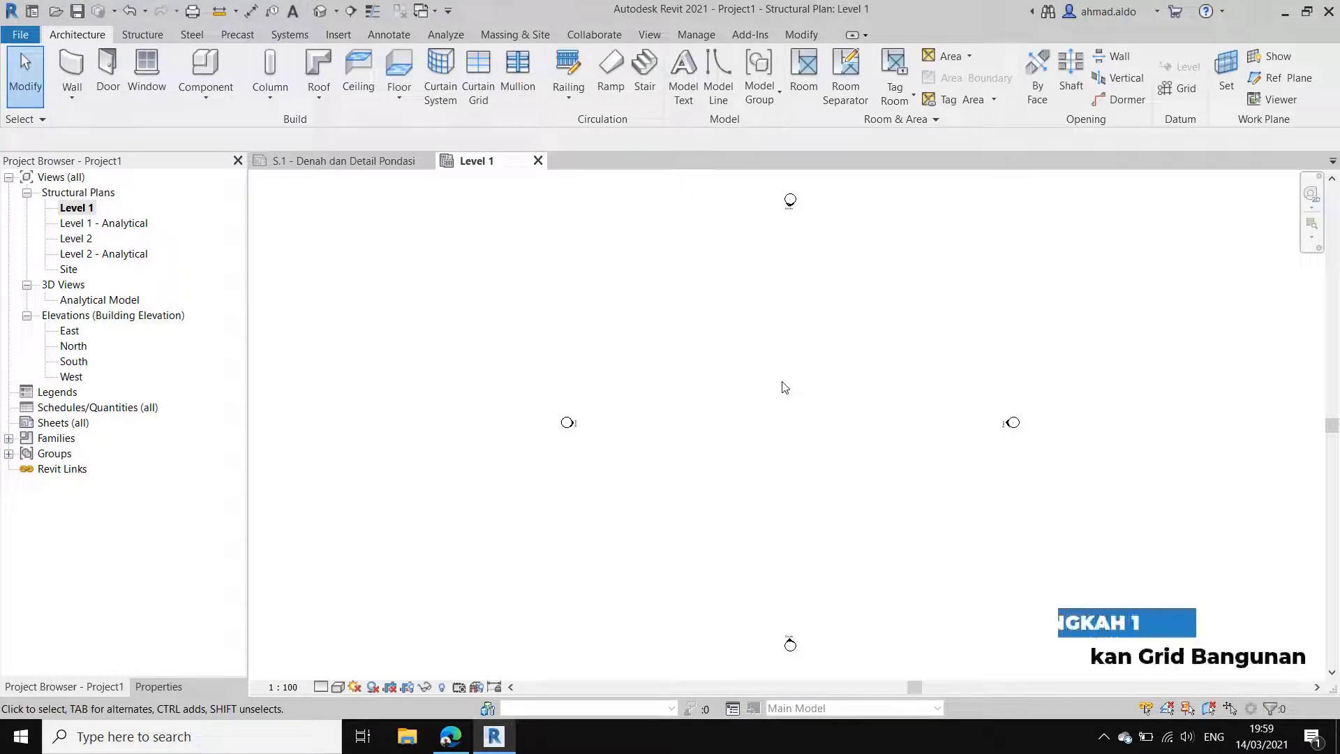
# Step: Check the grid layout and spacing on the S.1 - Denah dan Detail Pondasi sheet, and return to the Level 1 plan
pyautogui.click(336, 162)
pyautogui.click(523, 328)
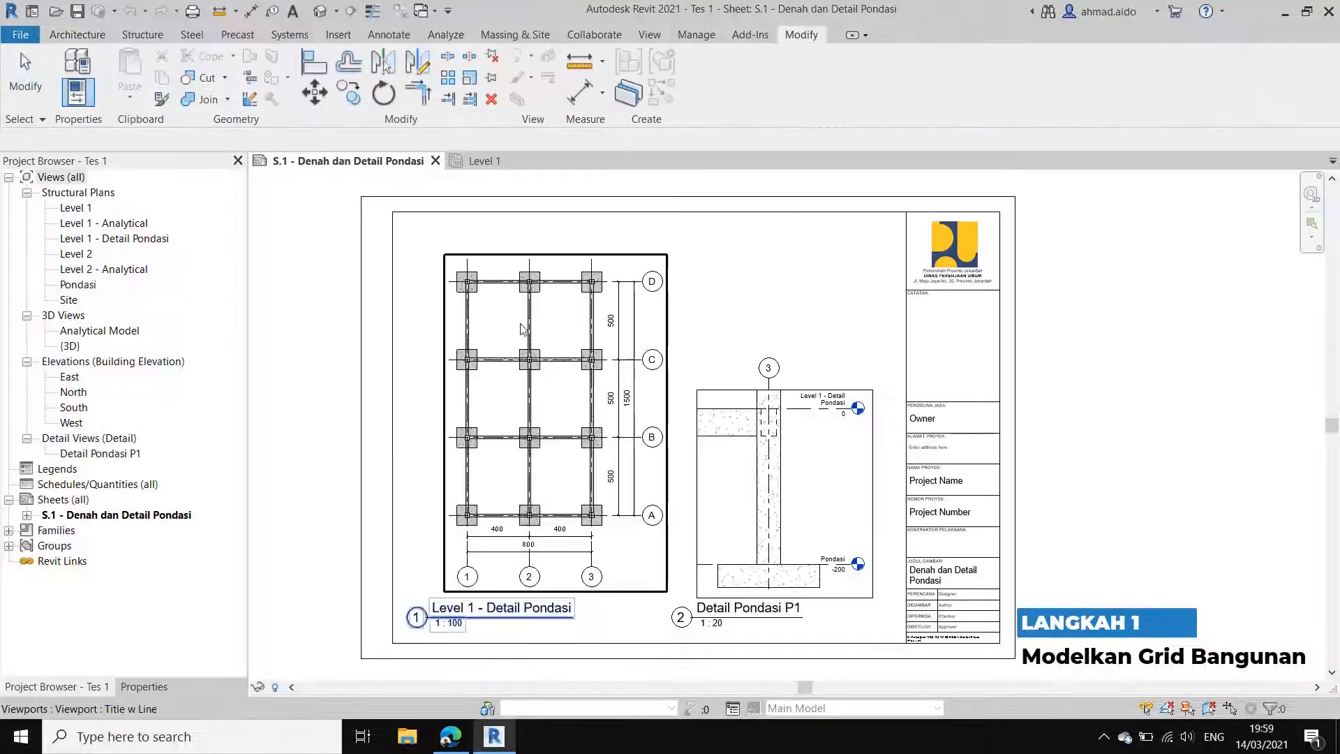
pyautogui.press('Escape')
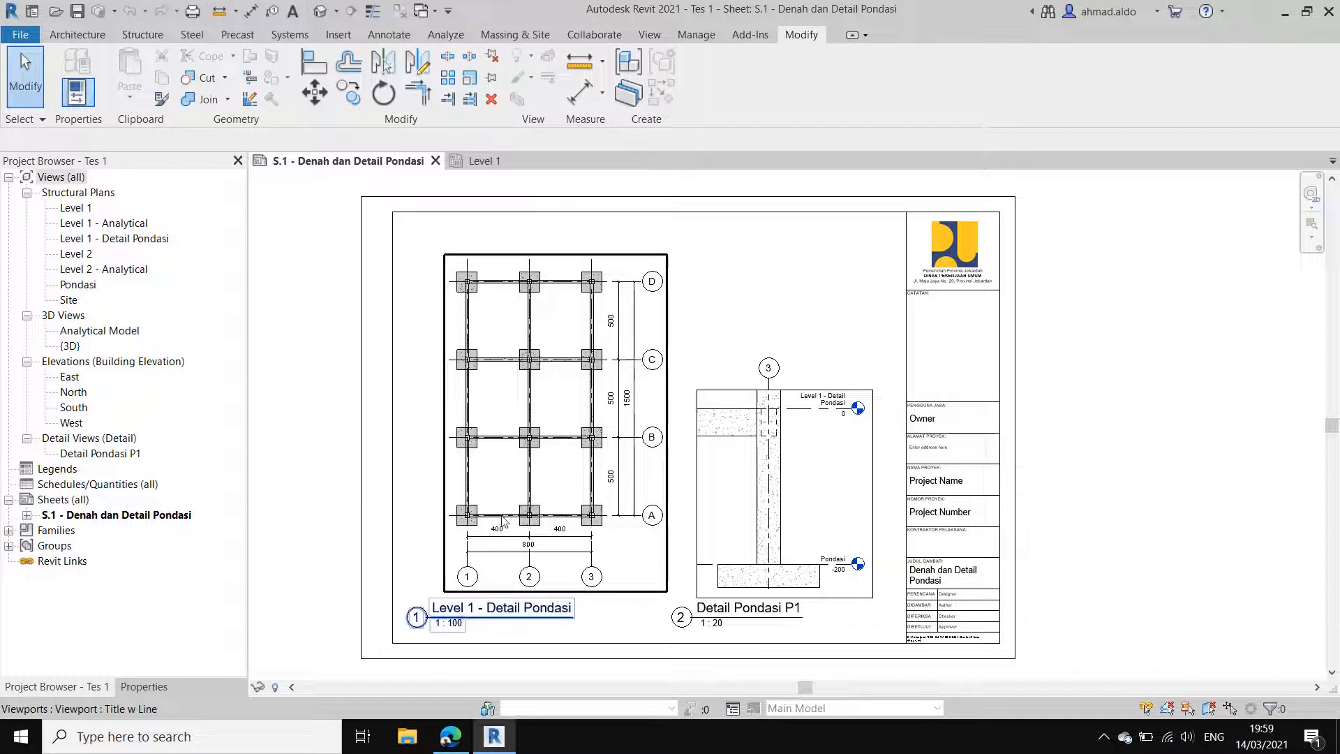
pyautogui.click(488, 162)
# Step: Draw the first vertical grid line with its bubble at the lower end, left of centre between the elevation markers
pyautogui.moveTo(733, 380); pyautogui.dragTo(731, 382, button='middle')
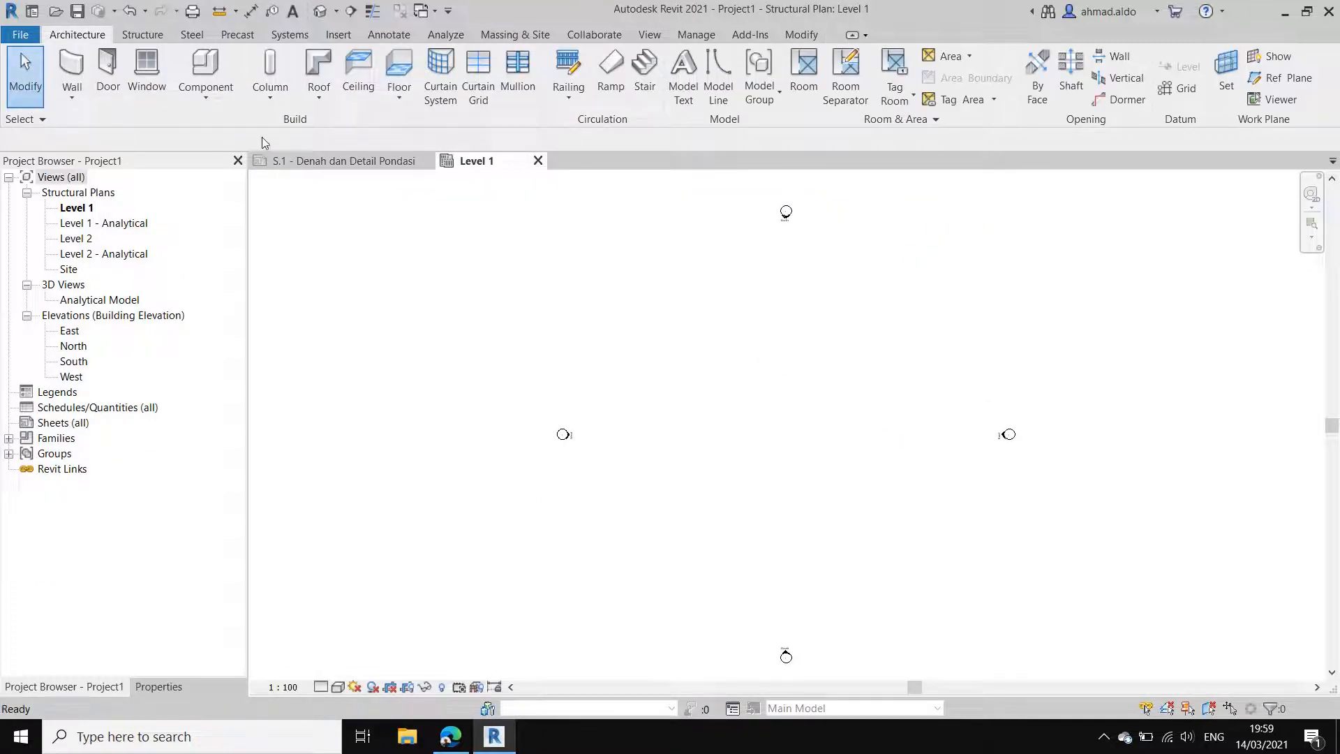
pyautogui.click(141, 35)
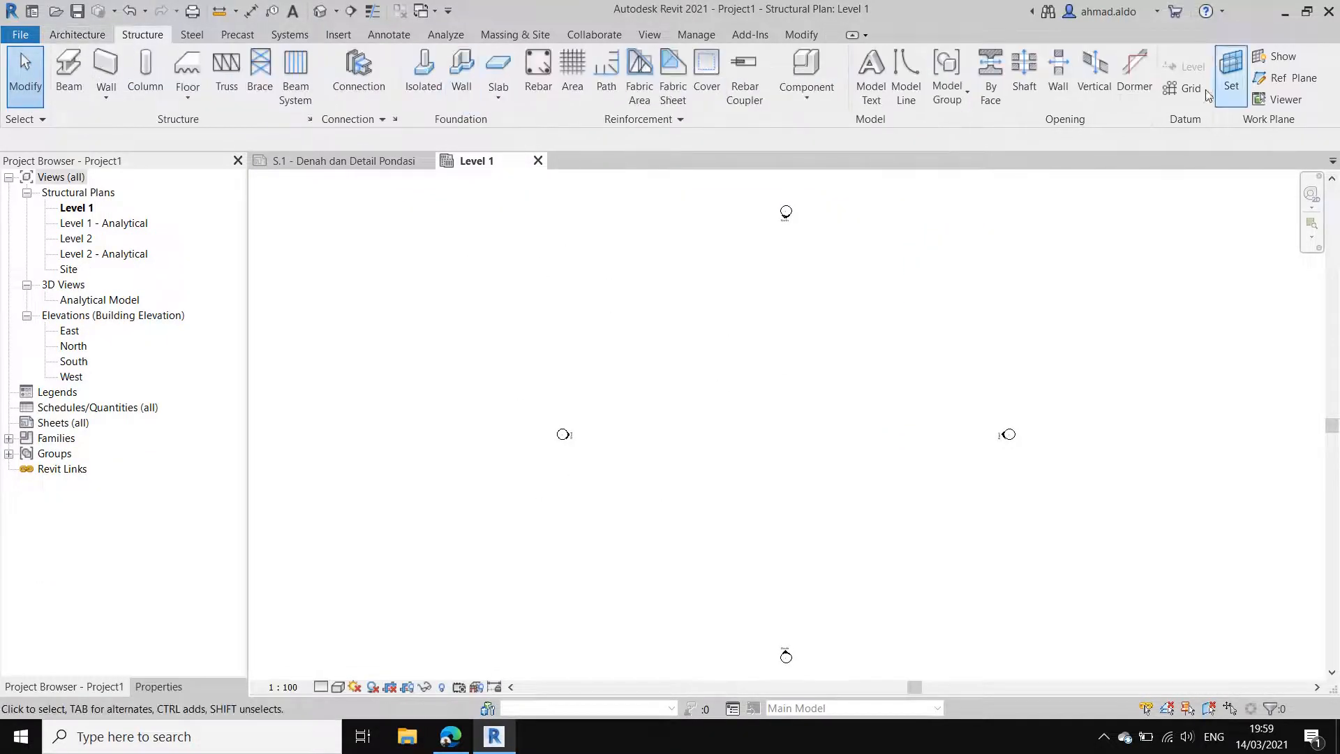
pyautogui.click(1185, 94)
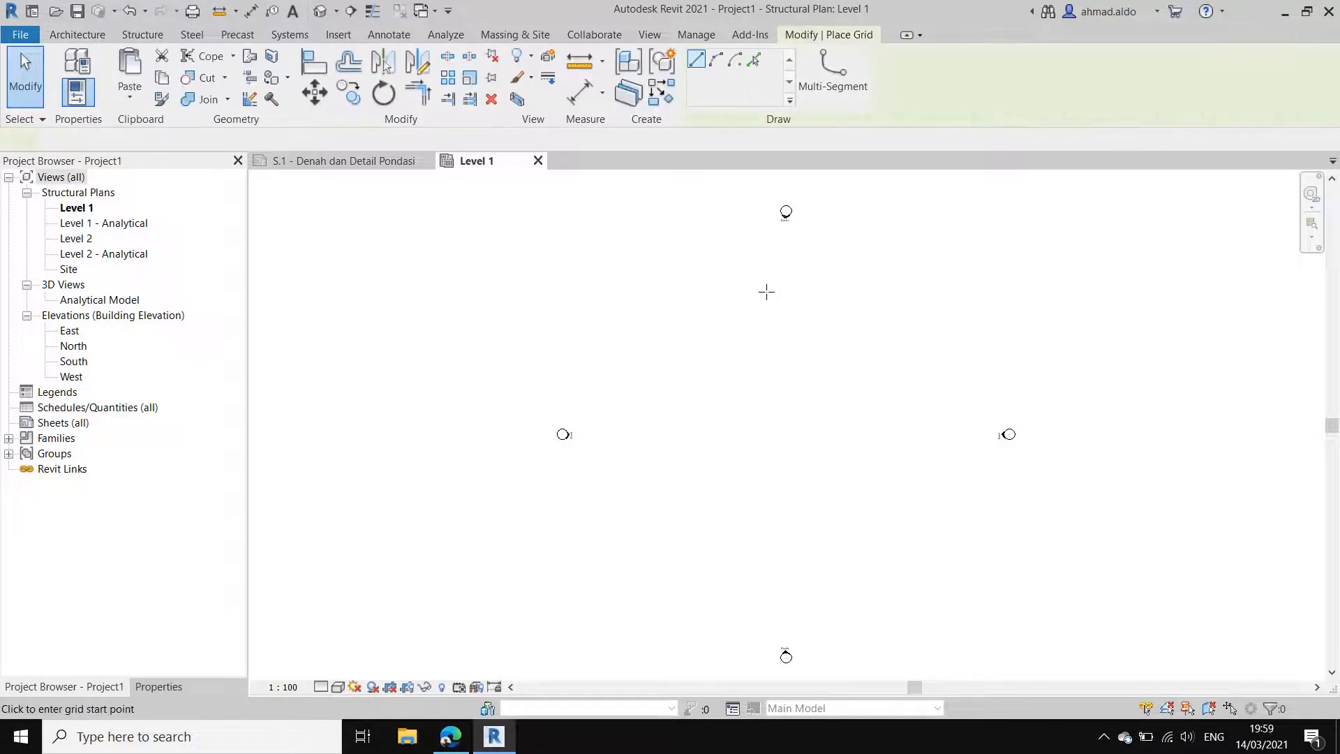
pyautogui.click(715, 305)
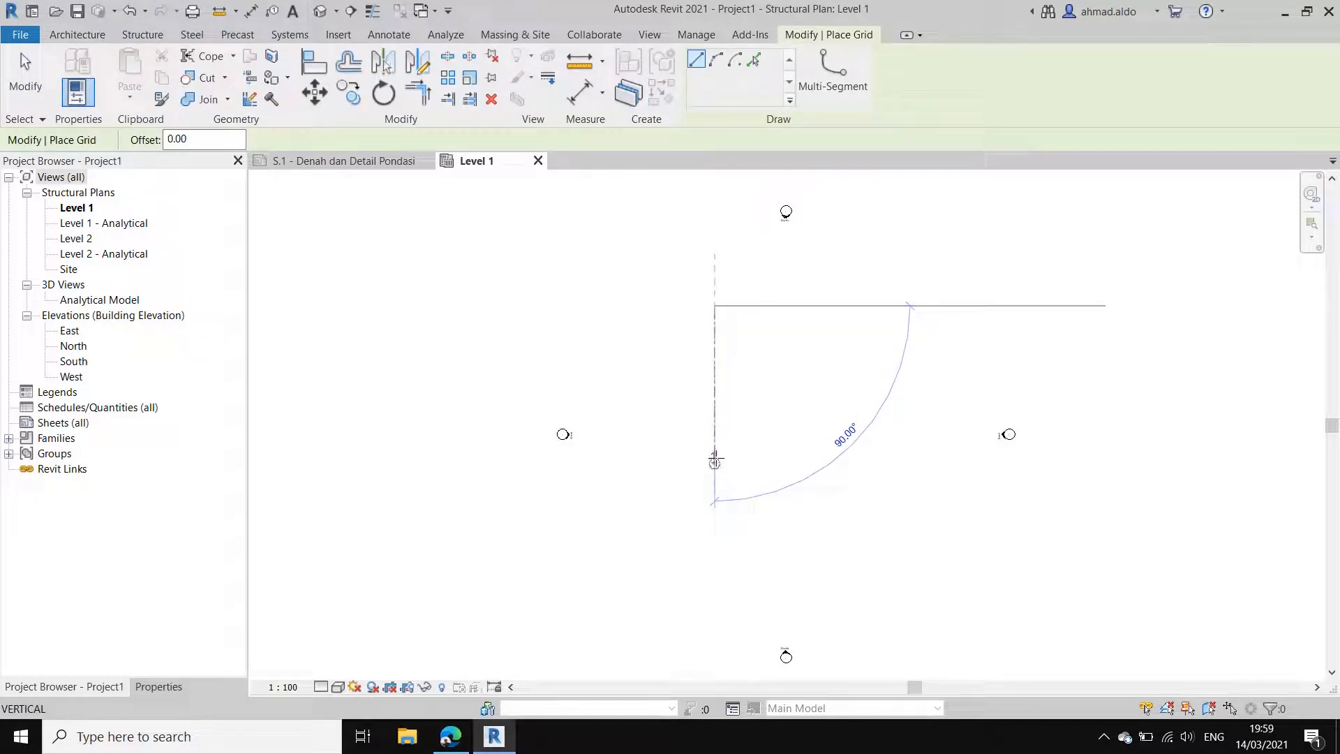
pyautogui.click(715, 460)
pyautogui.scroll(4, 732, 398)
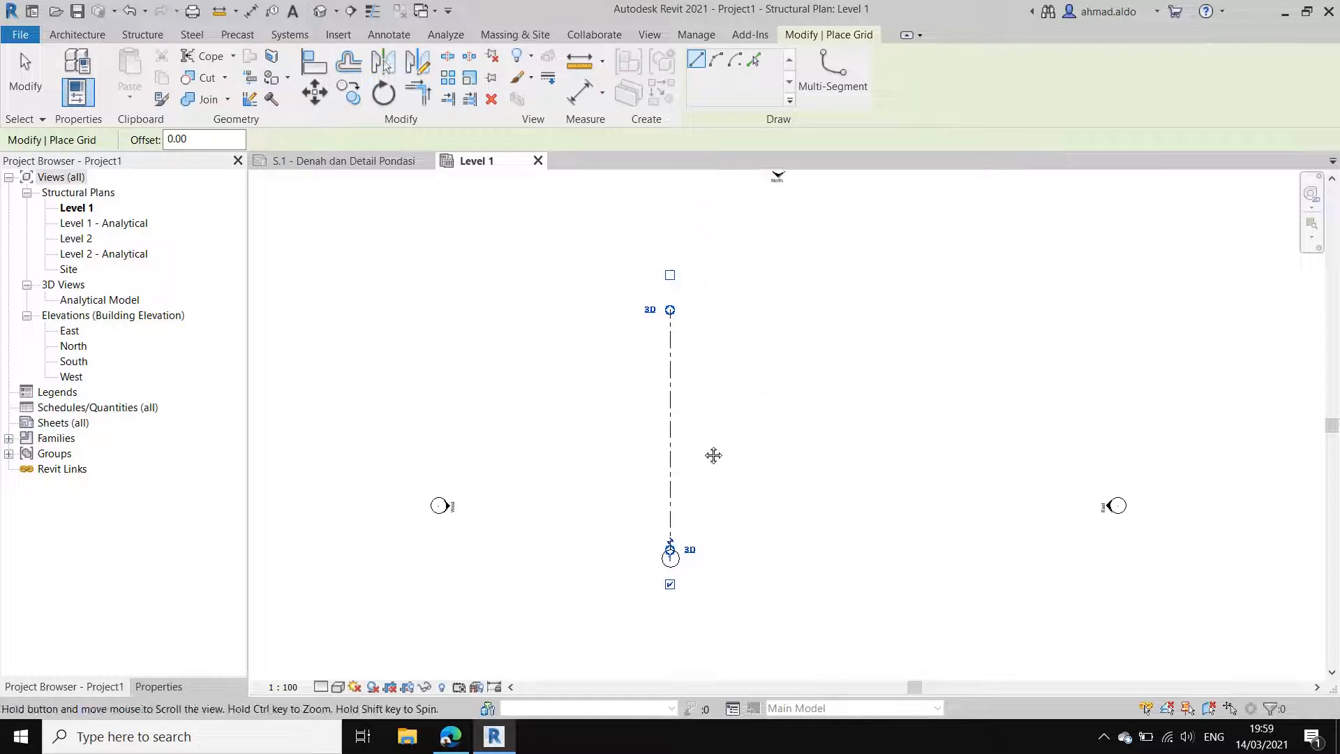
pyautogui.moveTo(717, 428); pyautogui.dragTo(702, 398, button='middle')
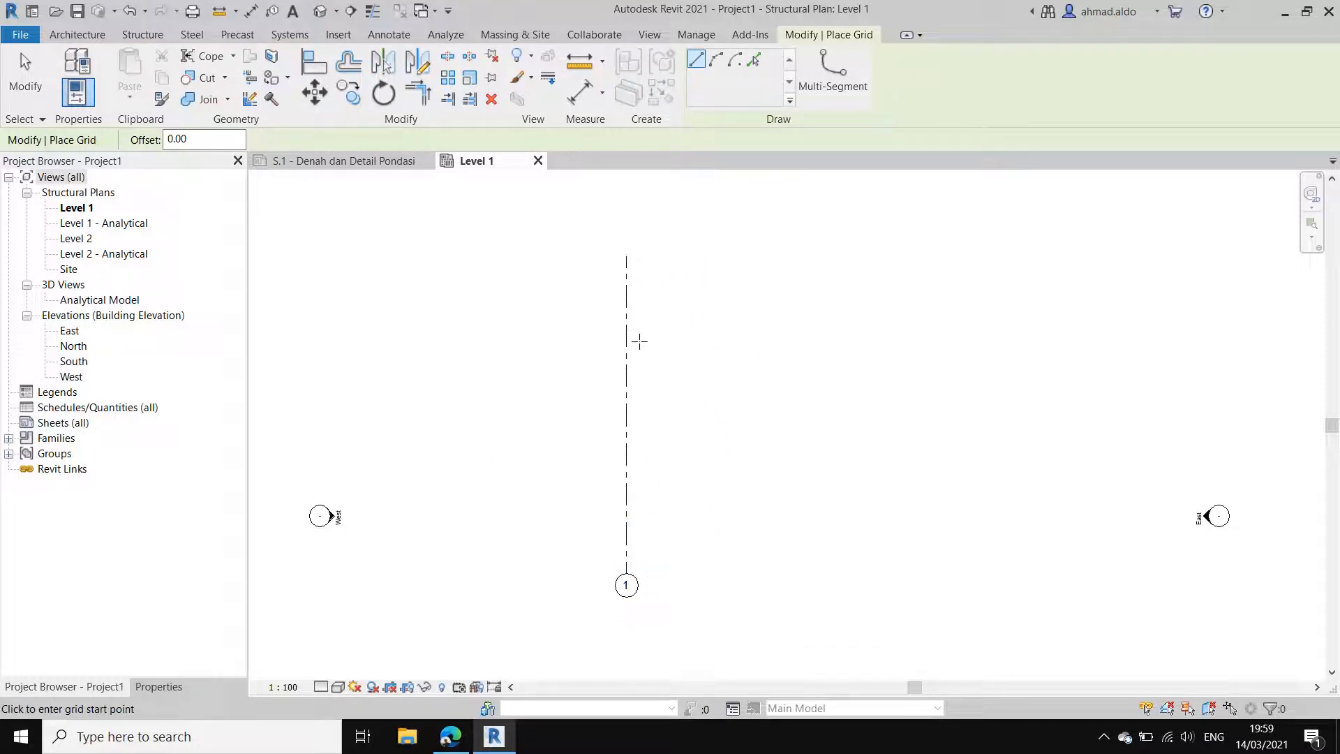
# Step: Add vertical grid lines 2 and 3 to the right of grid 1 by picking lines with a 400 cm offset
pyautogui.click(758, 64)
pyautogui.doubleClick(178, 140)
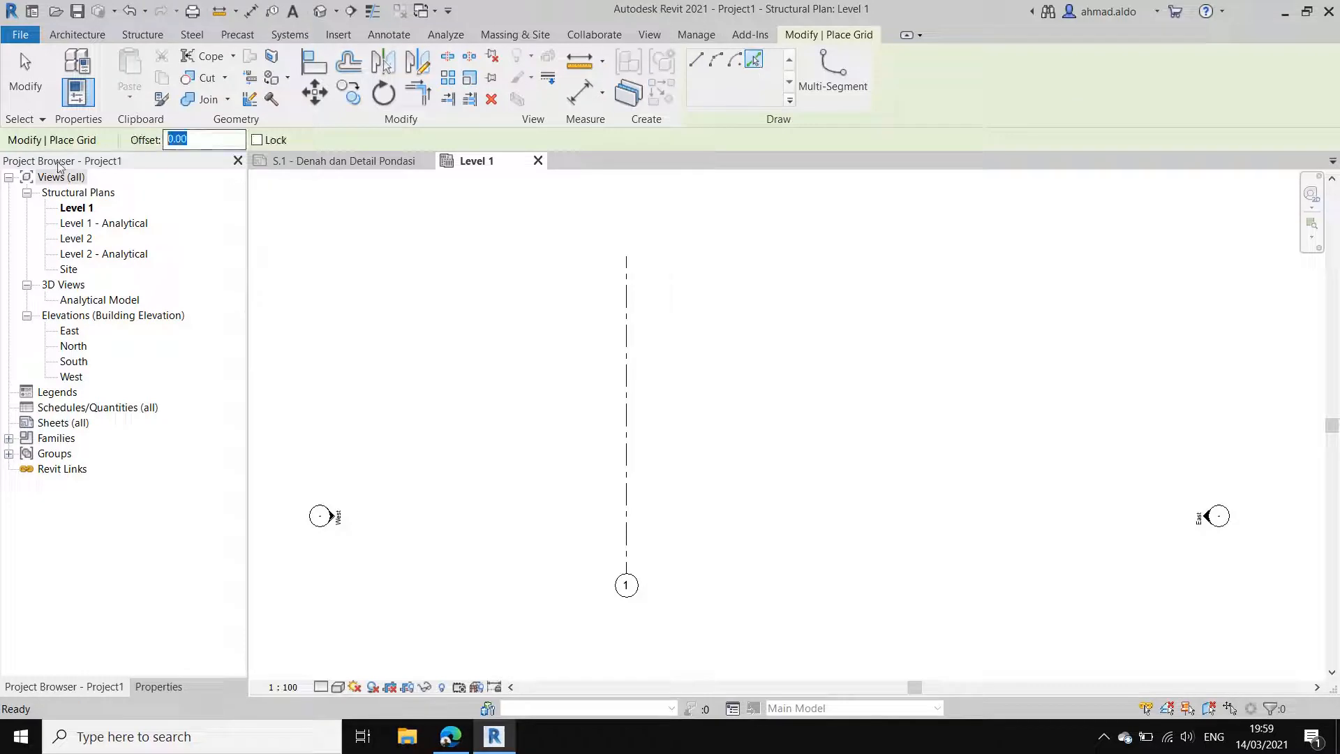
pyautogui.write('400')
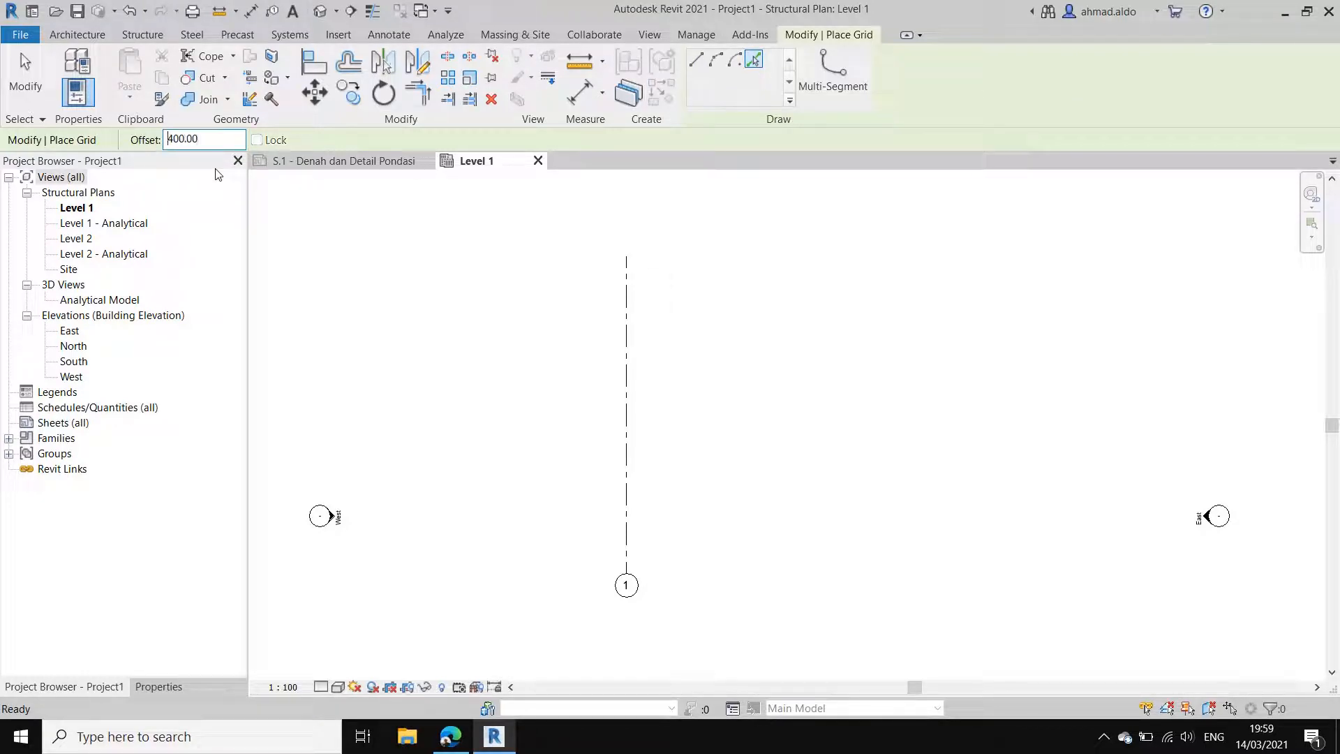
pyautogui.click(635, 298)
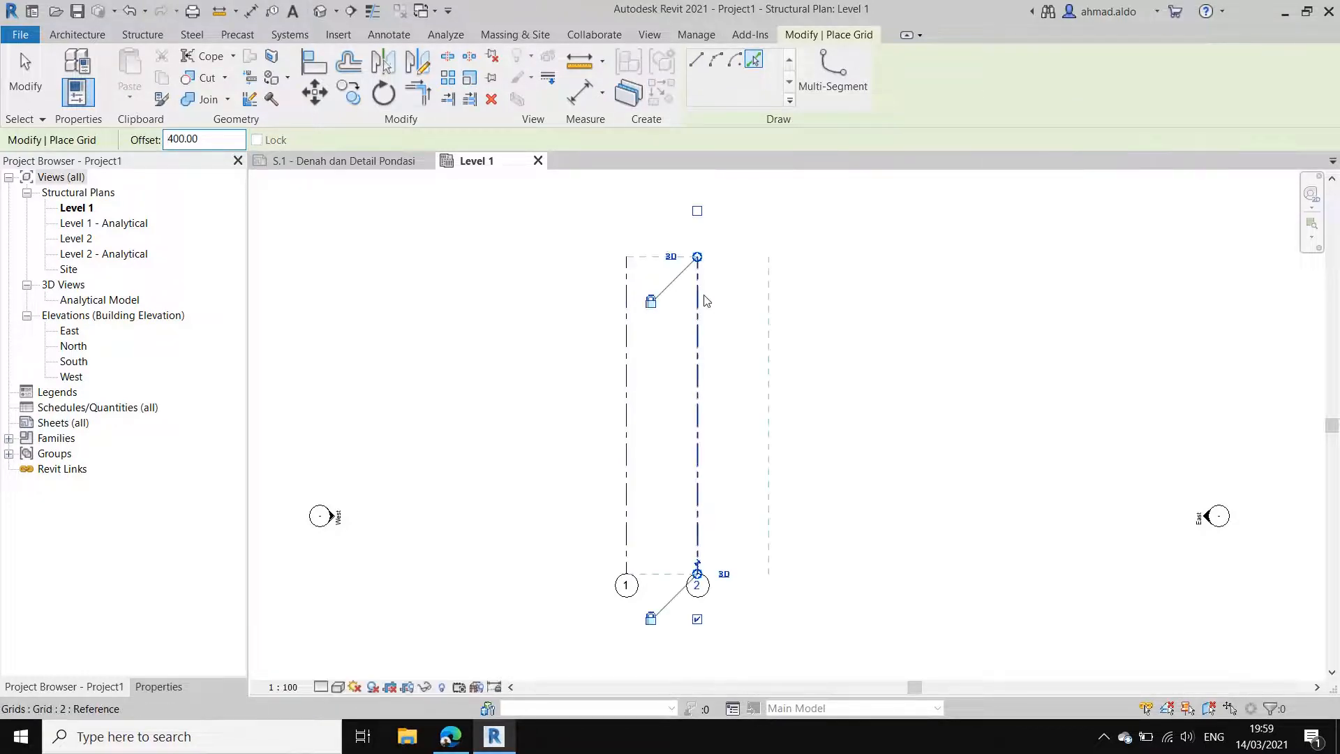
pyautogui.click(703, 335)
pyautogui.moveTo(775, 420); pyautogui.dragTo(765, 422, button='middle')
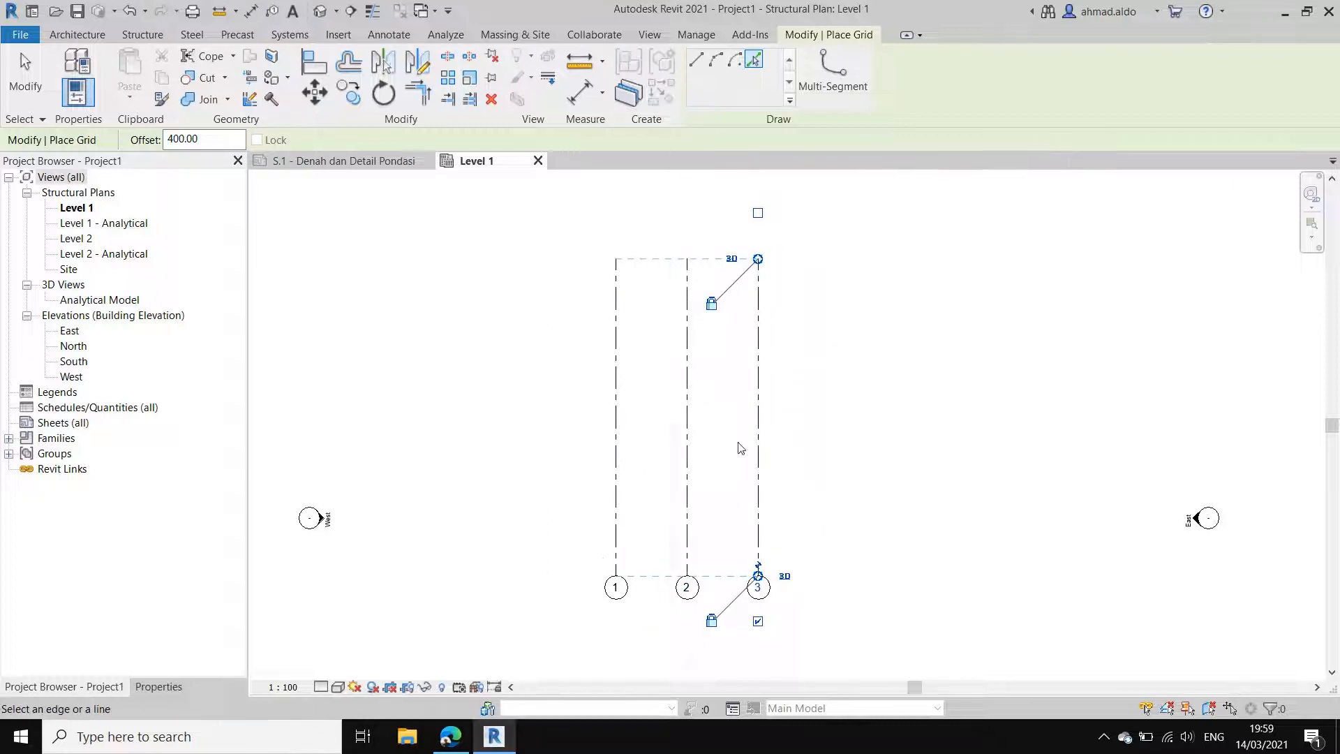
# Step: Draw a horizontal grid line with 0 offset across the lower ends of the three vertical grids, with its bubble at the right
pyautogui.click(695, 61)
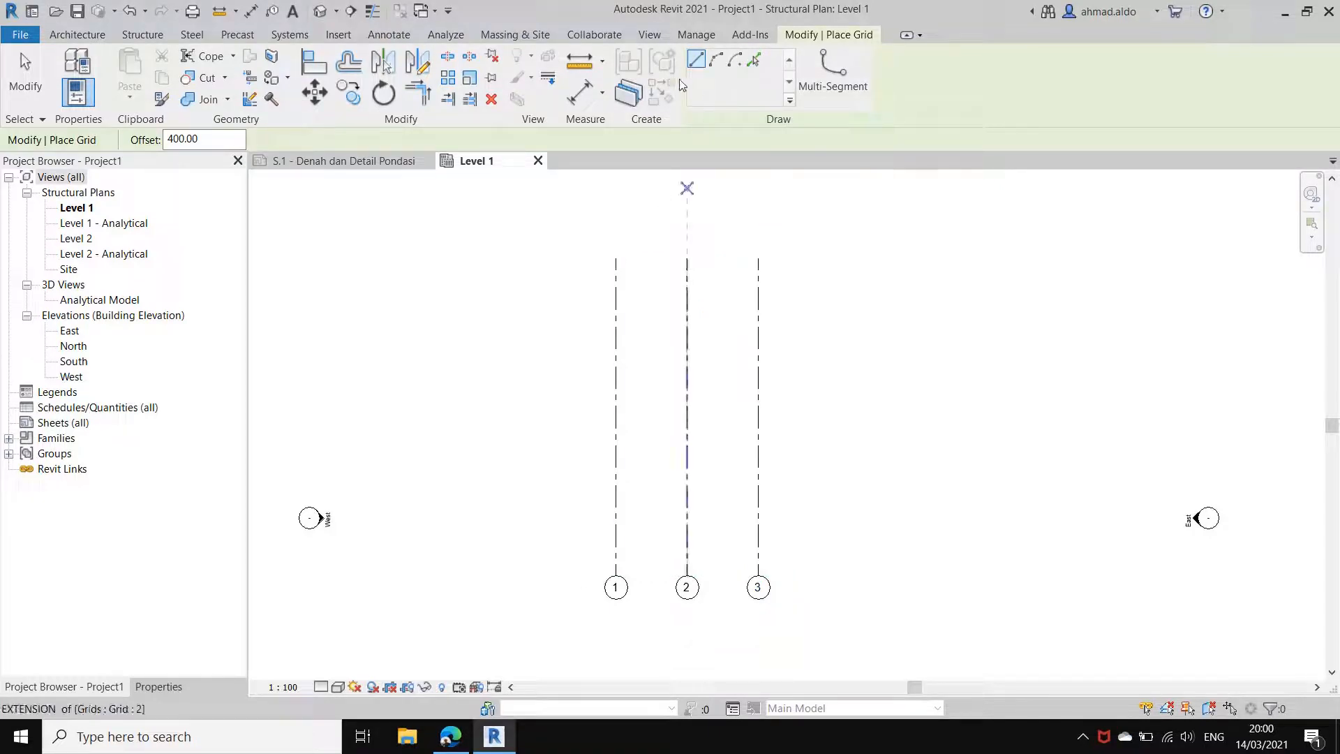
pyautogui.click(215, 140)
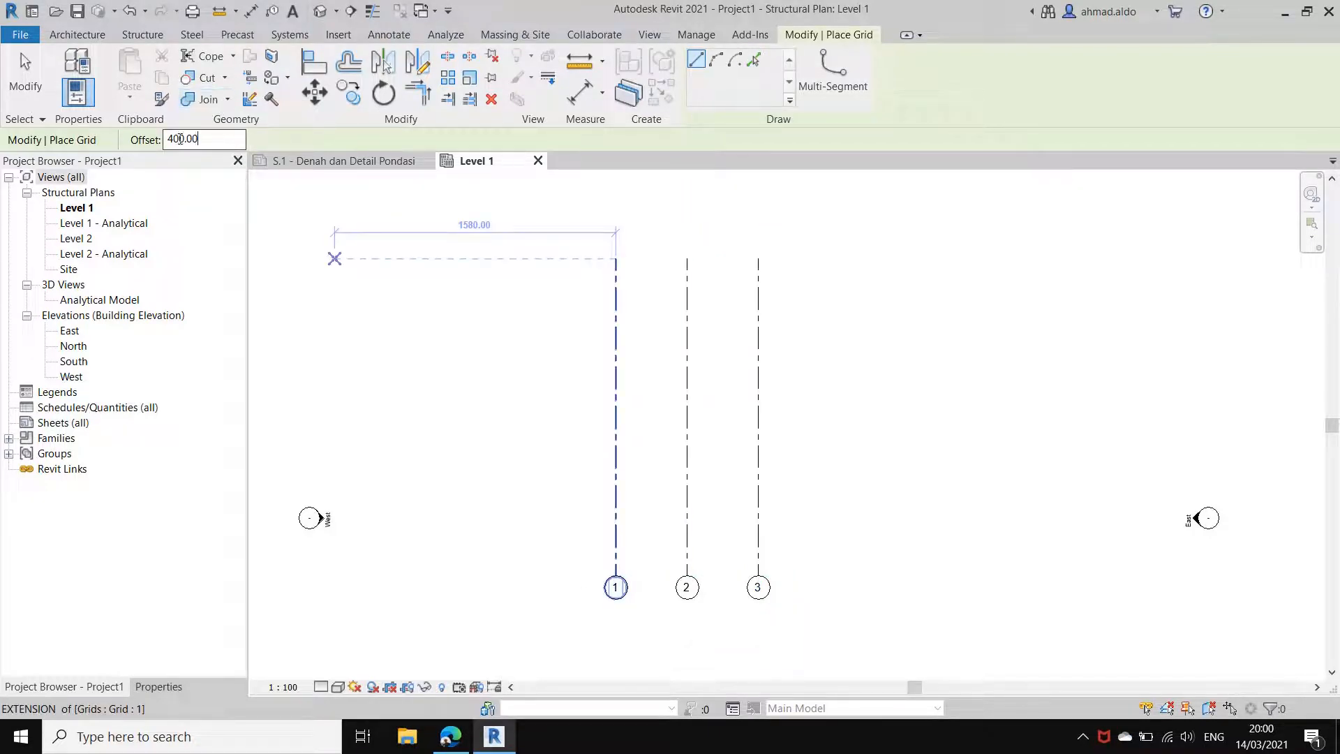
pyautogui.doubleClick(181, 139)
pyautogui.write('0')
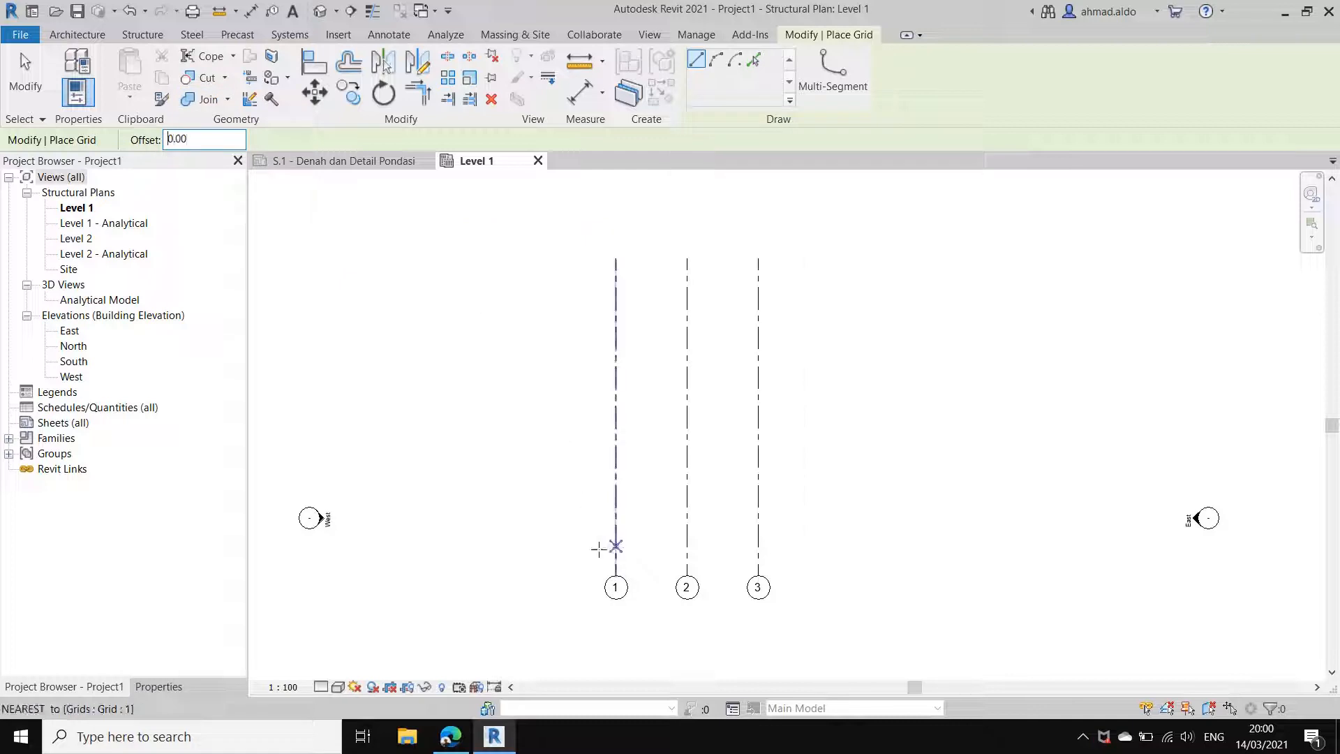
pyautogui.click(589, 534)
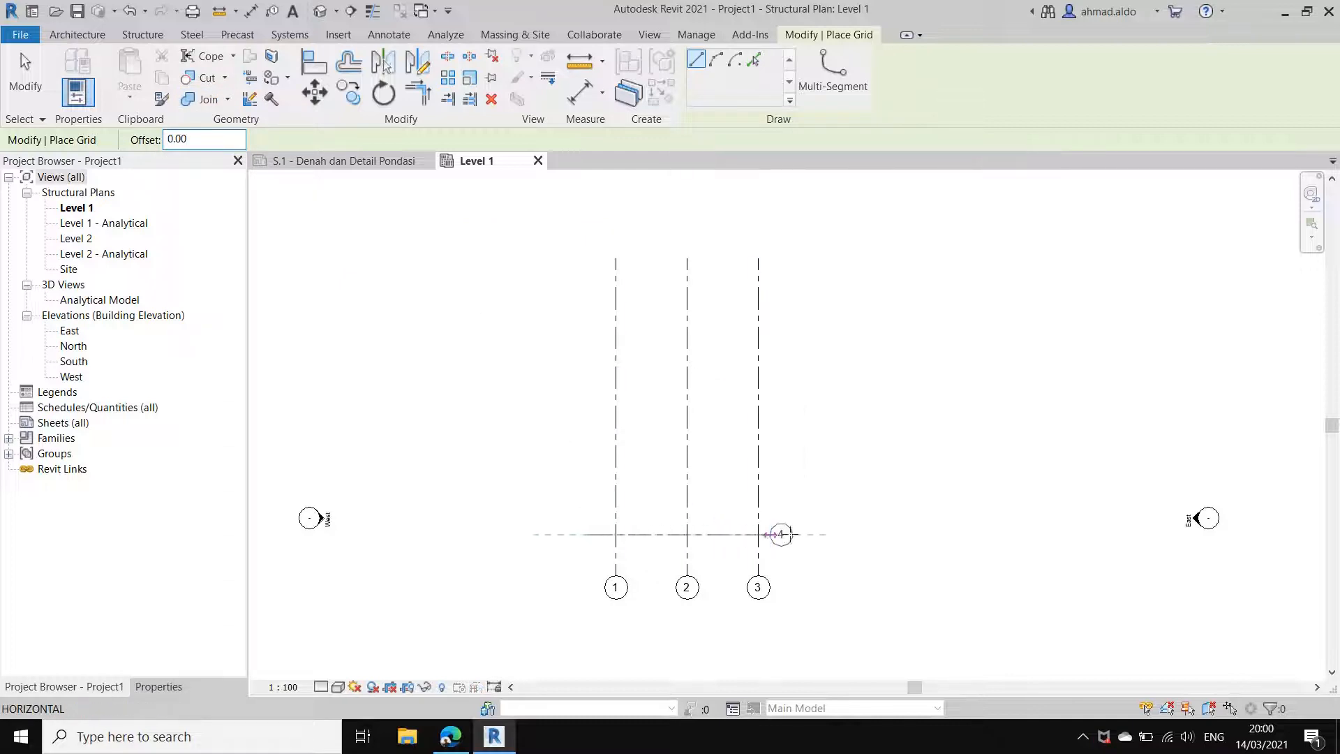
pyautogui.click(789, 535)
pyautogui.scroll(5, 789, 535)
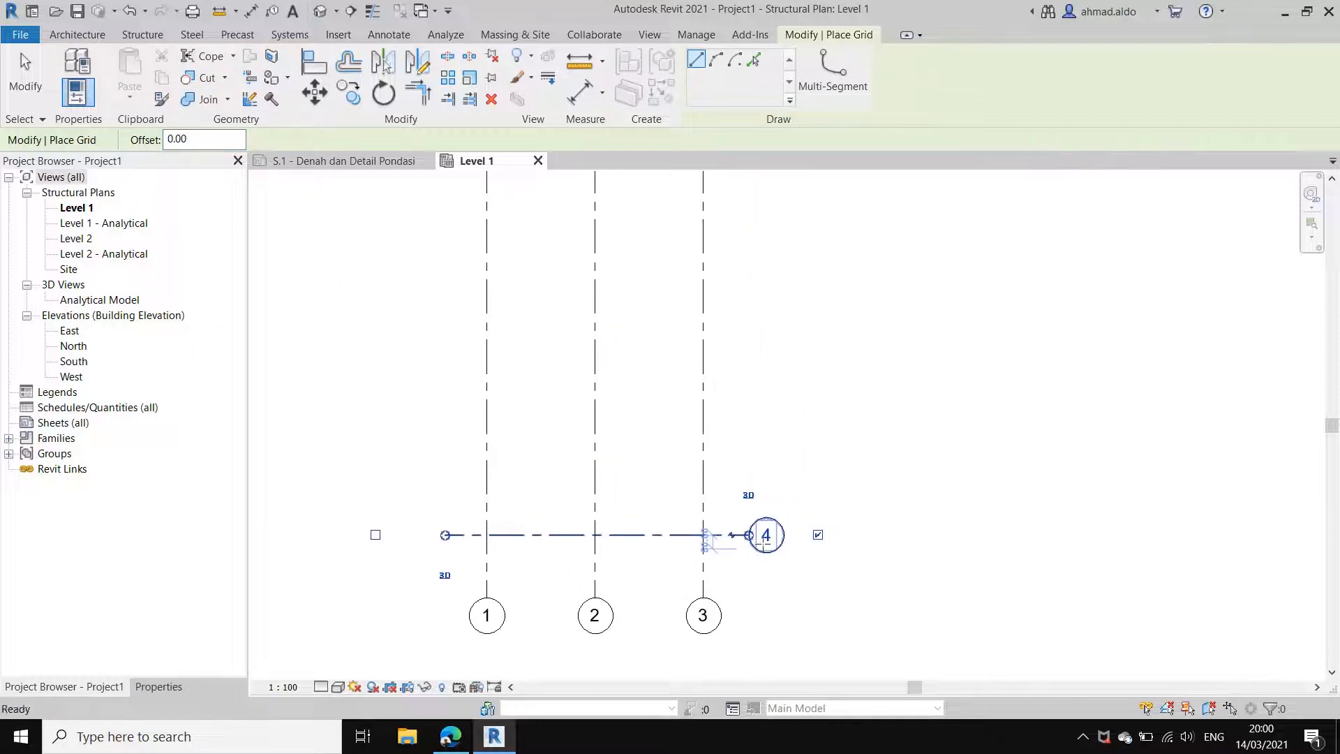
# Step: Rename the horizontal grid line as A
pyautogui.press('Escape')
pyautogui.click(733, 520)
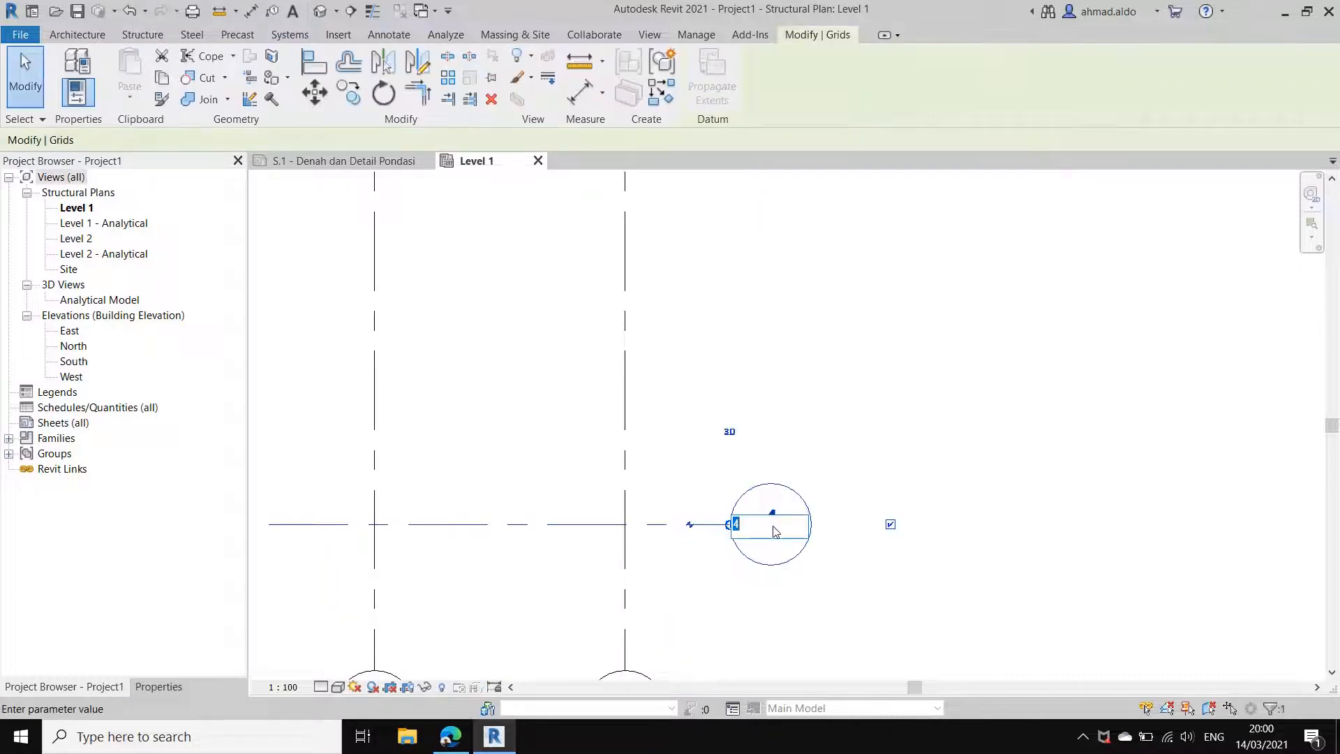
pyautogui.click(774, 527)
pyautogui.write('A')
pyautogui.press('Return')
pyautogui.scroll(-4, 873, 440)
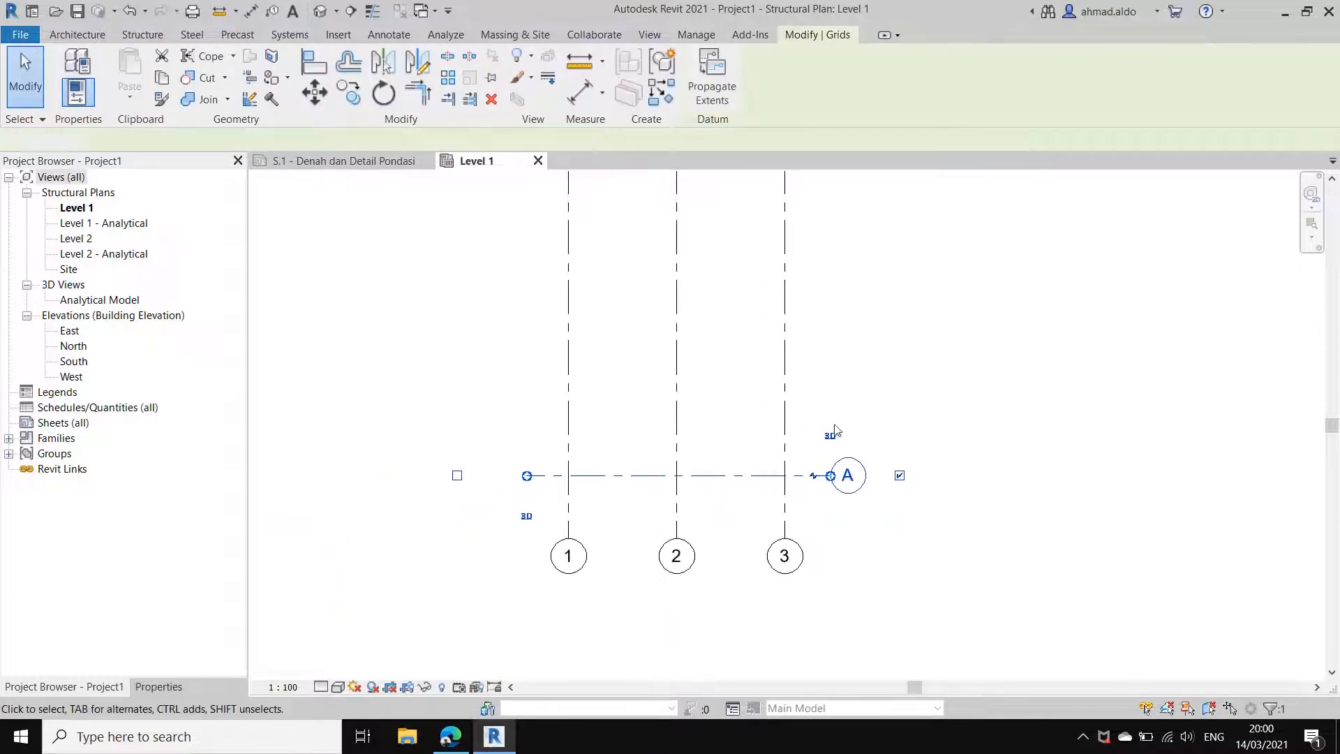
pyautogui.press('Escape')
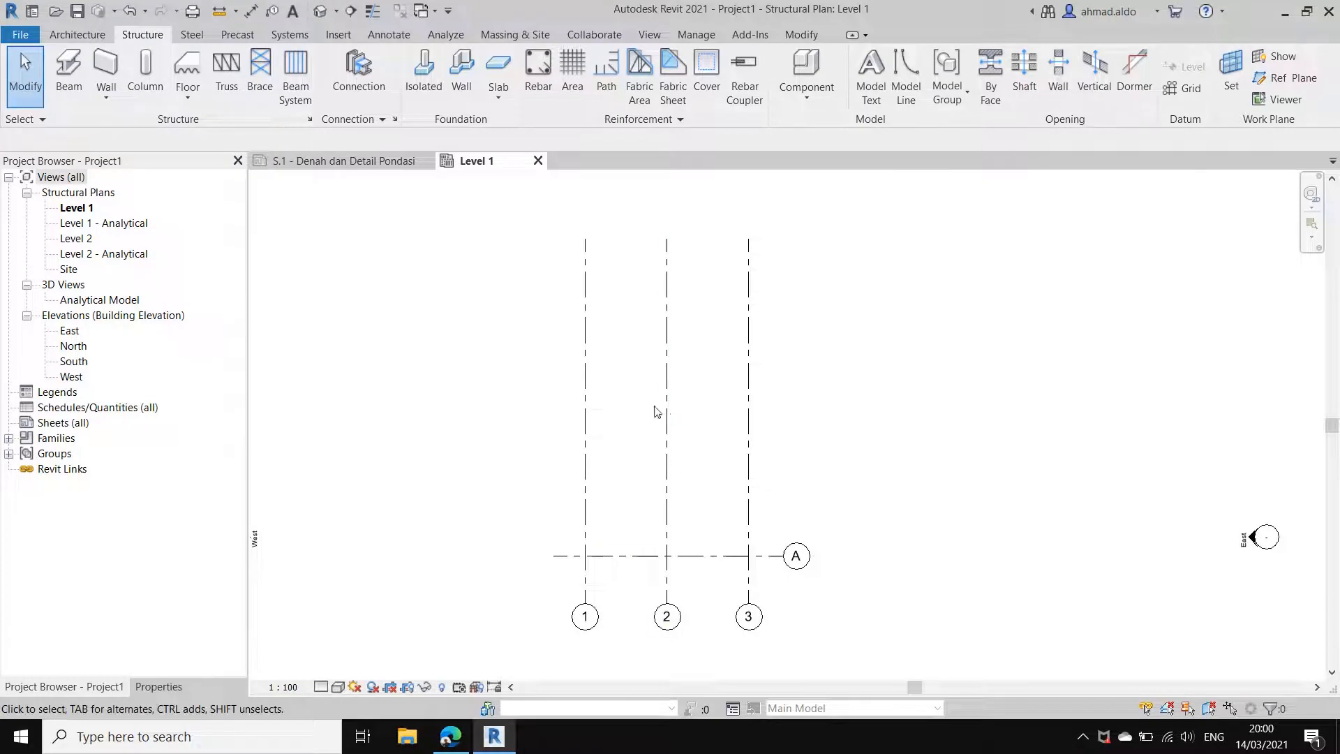
# Step: Copy grid A upward three times at 500 cm spacing to make grids B, C and D, with Constrain and Multiple enabled
pyautogui.click(726, 556)
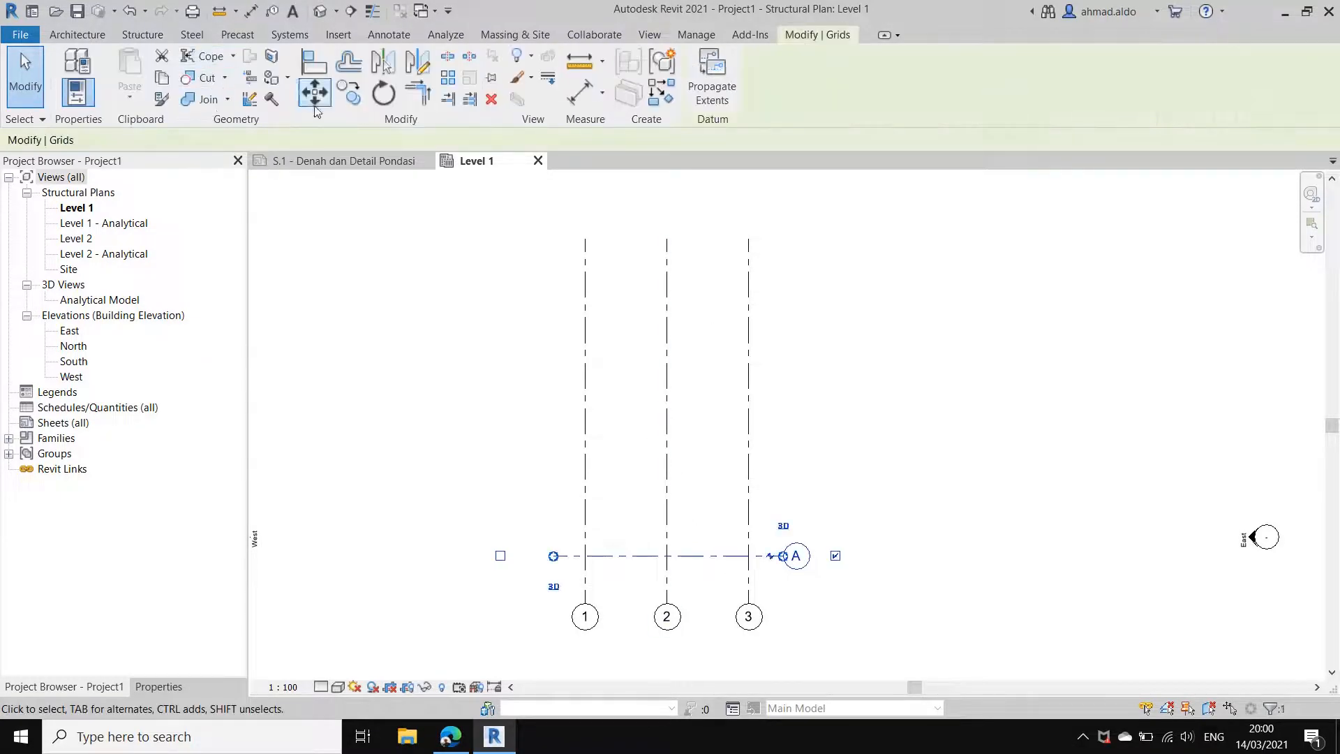
pyautogui.click(347, 94)
pyautogui.click(950, 498)
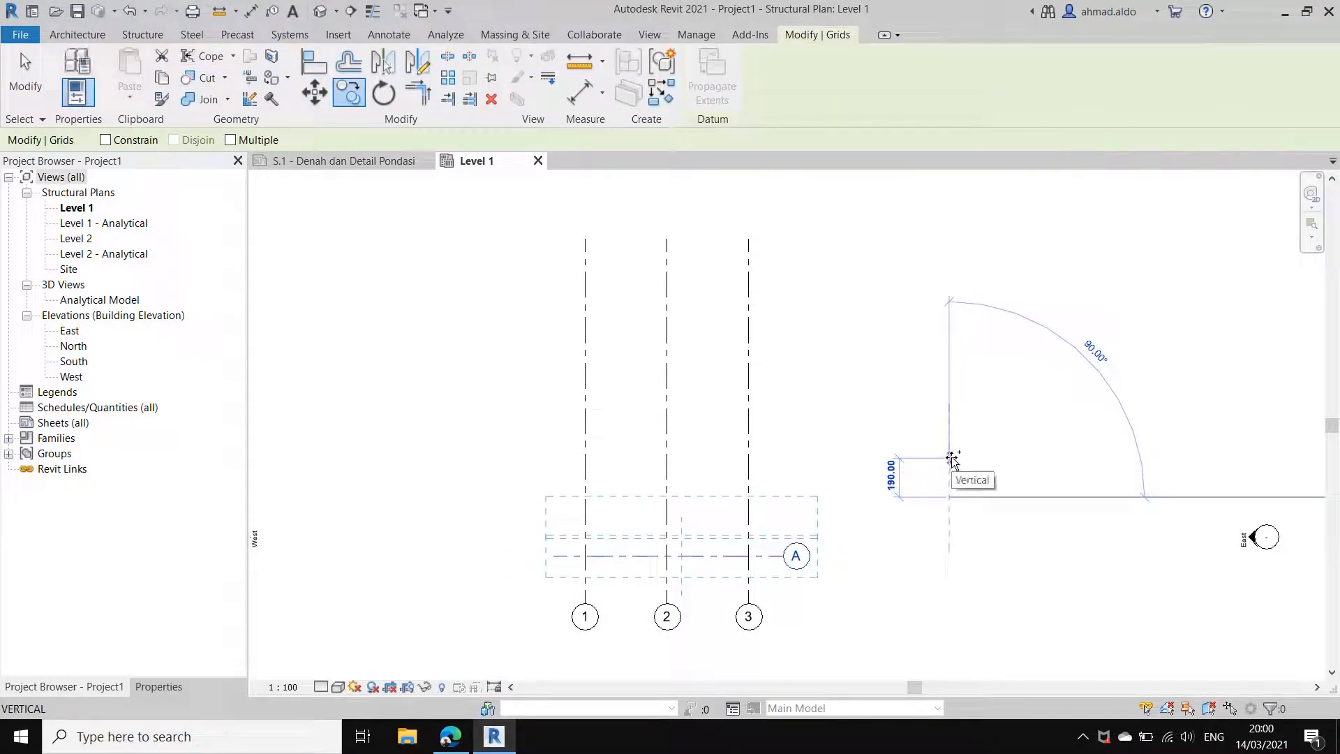
pyautogui.click(140, 143)
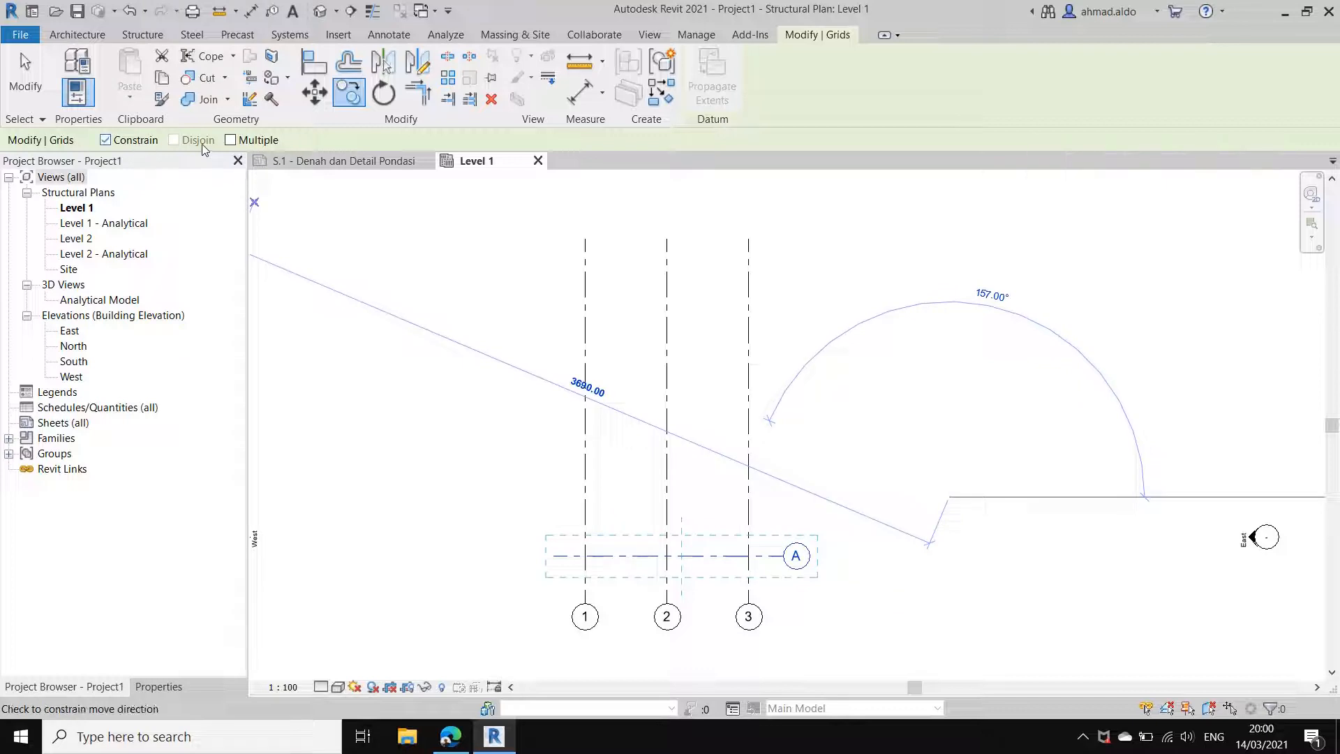
pyautogui.click(248, 148)
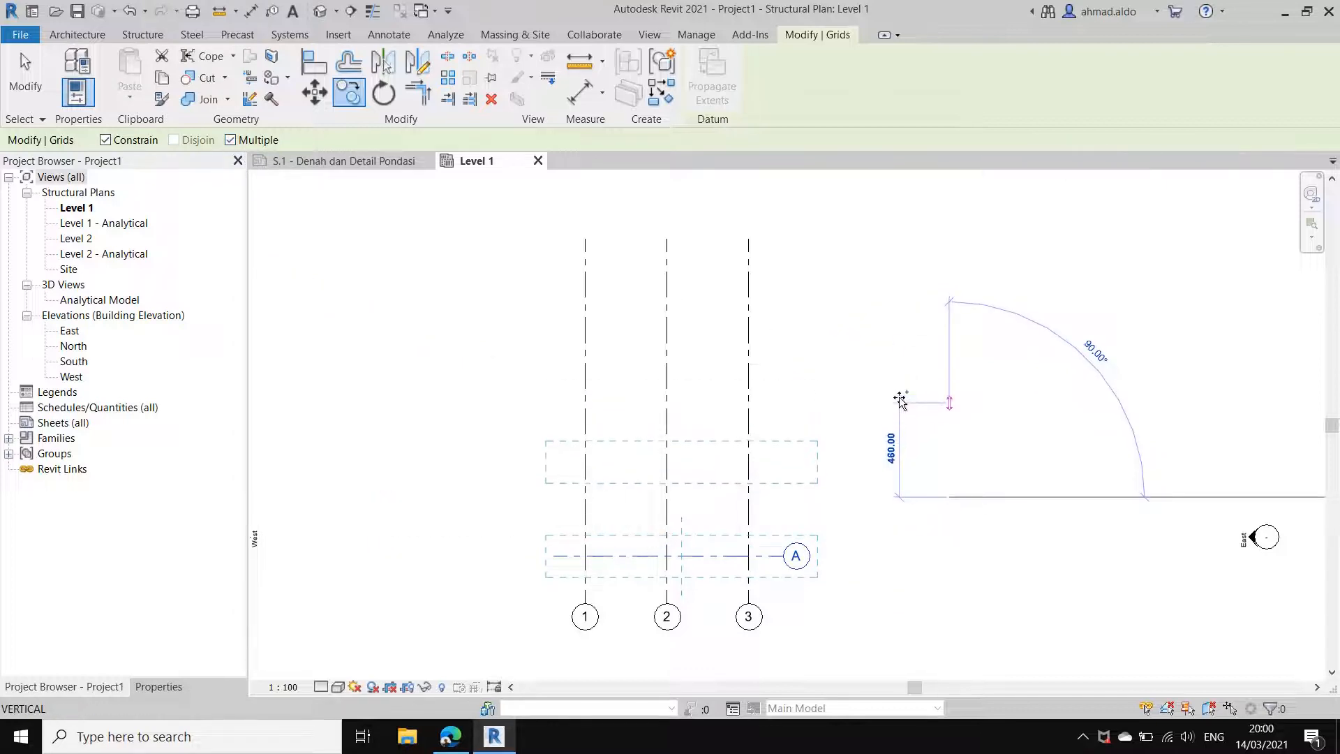
pyautogui.write('500')
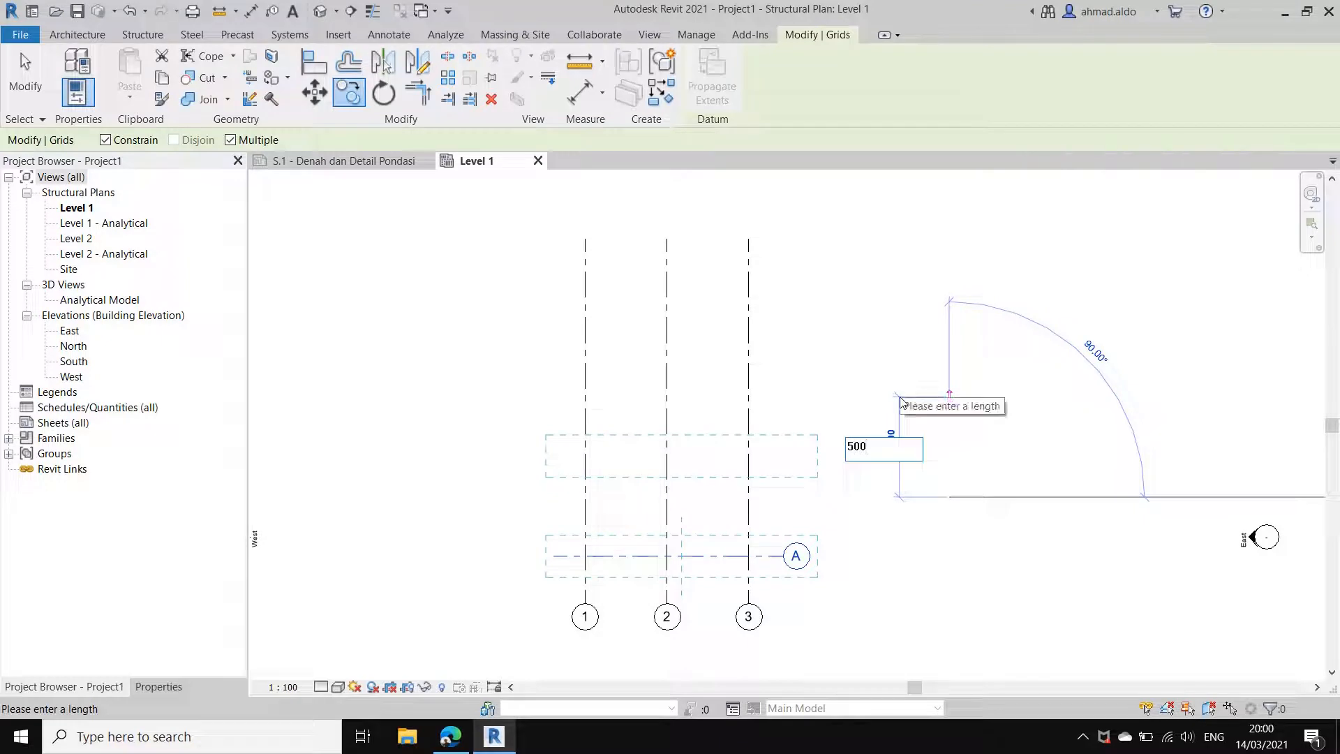
pyautogui.press('Return')
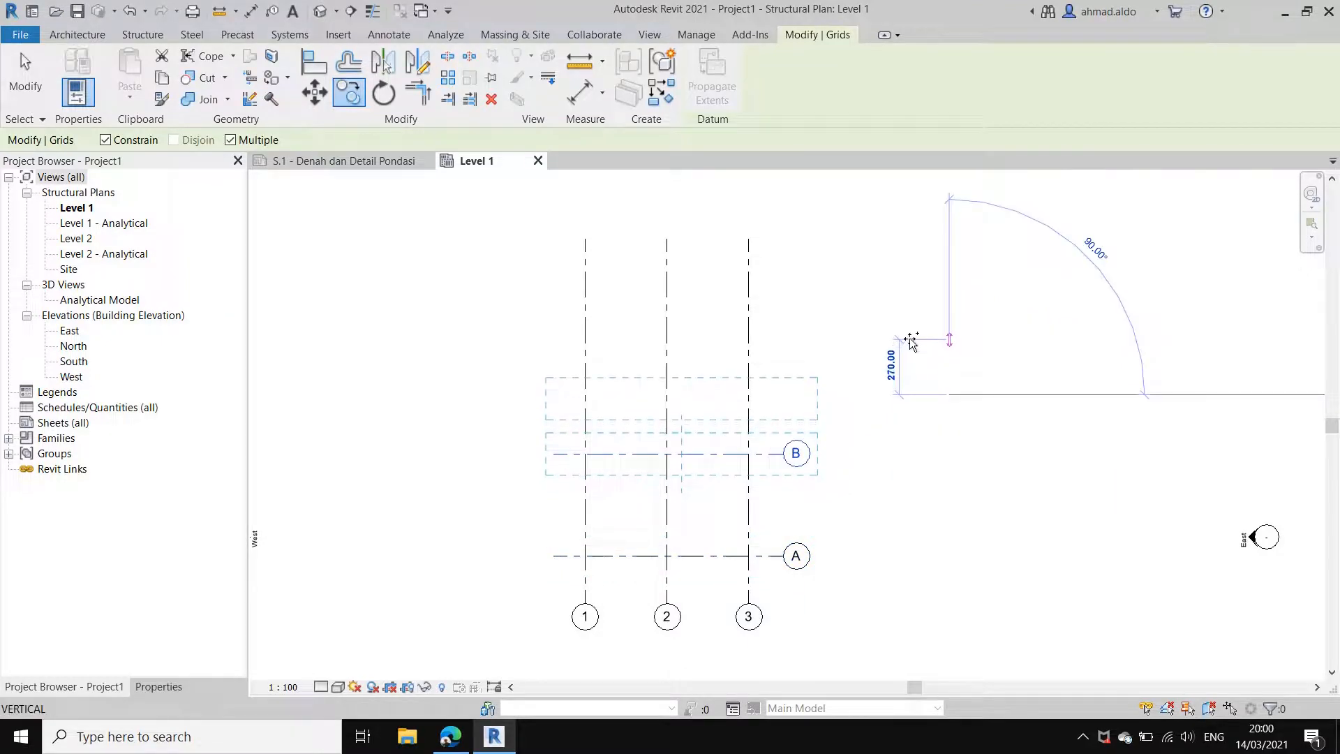
pyautogui.write('500')
pyautogui.press('Return')
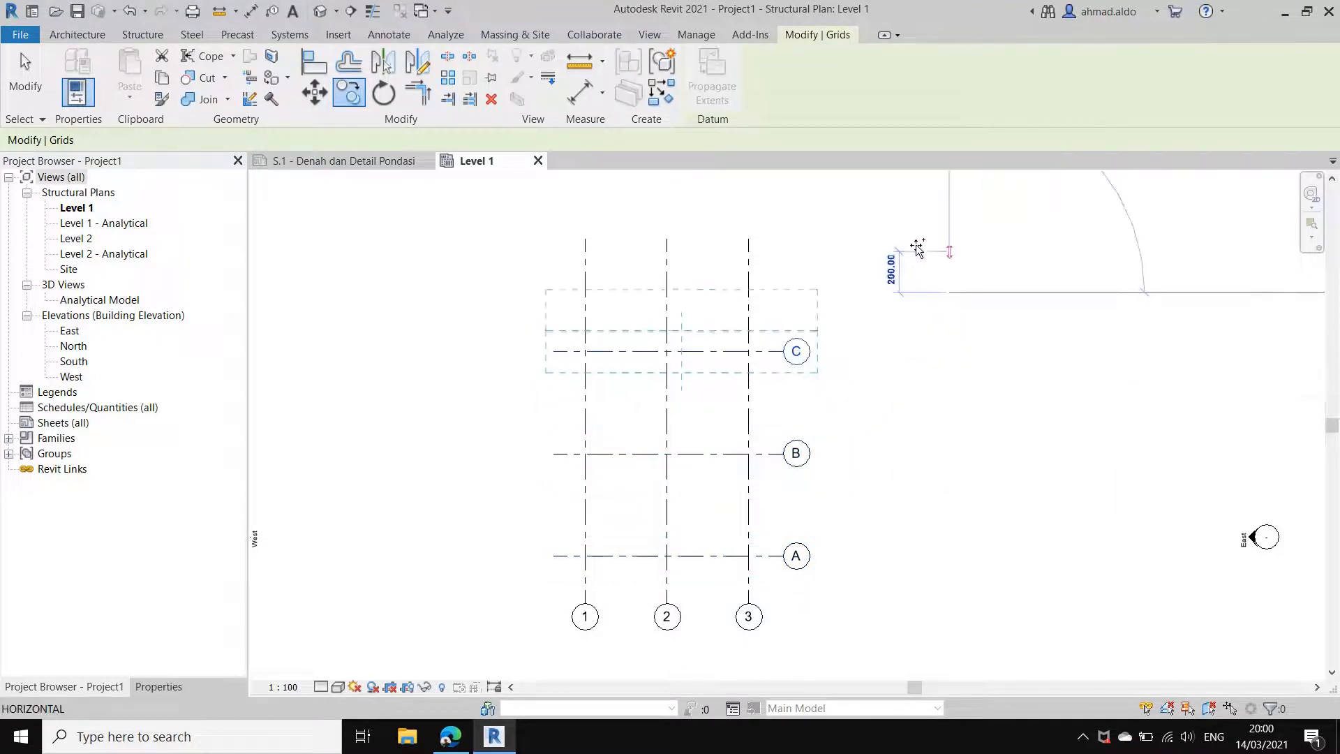
pyautogui.write('500')
pyautogui.press('Return')
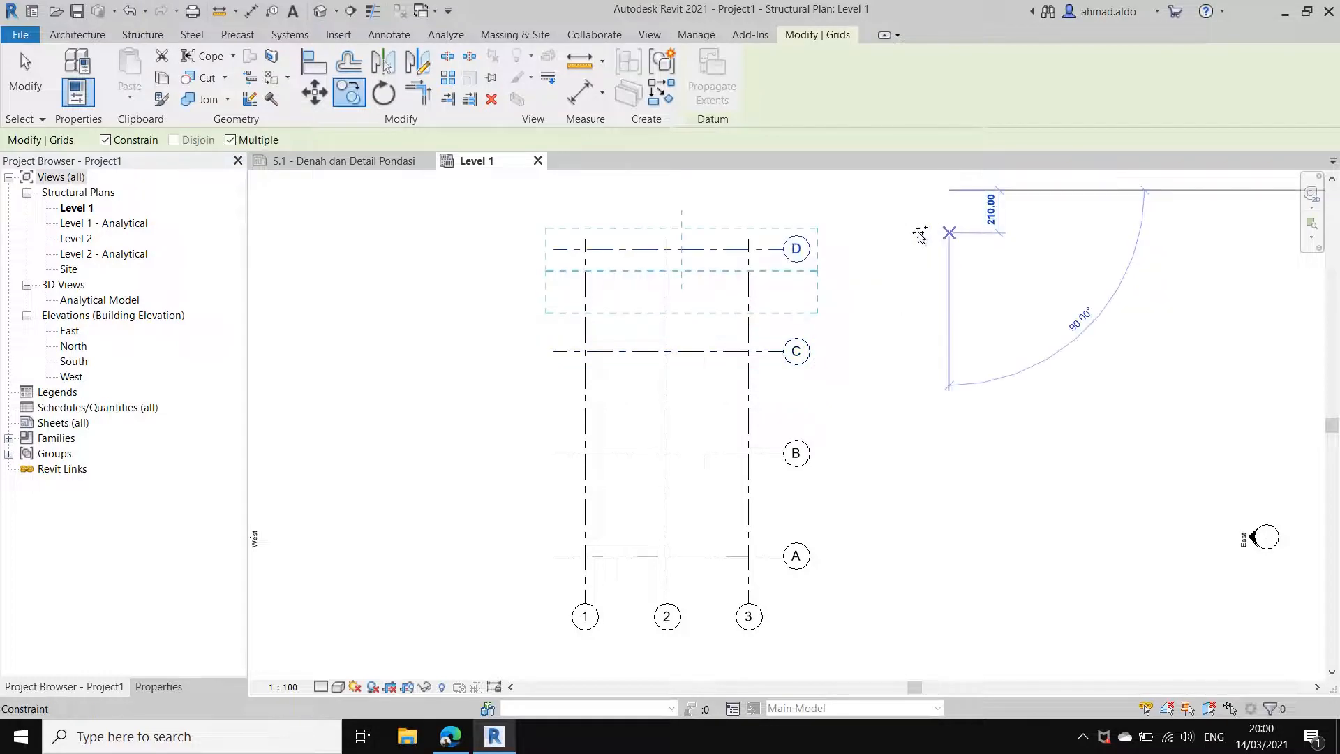
pyautogui.moveTo(865, 282); pyautogui.dragTo(868, 326, button='middle')
pyautogui.press('Escape')
pyautogui.press('Escape')
# Step: Extend the upper ends of vertical grids 1 to 3 further beyond grid D
pyautogui.scroll(-1, 772, 266)
pyautogui.click(755, 294)
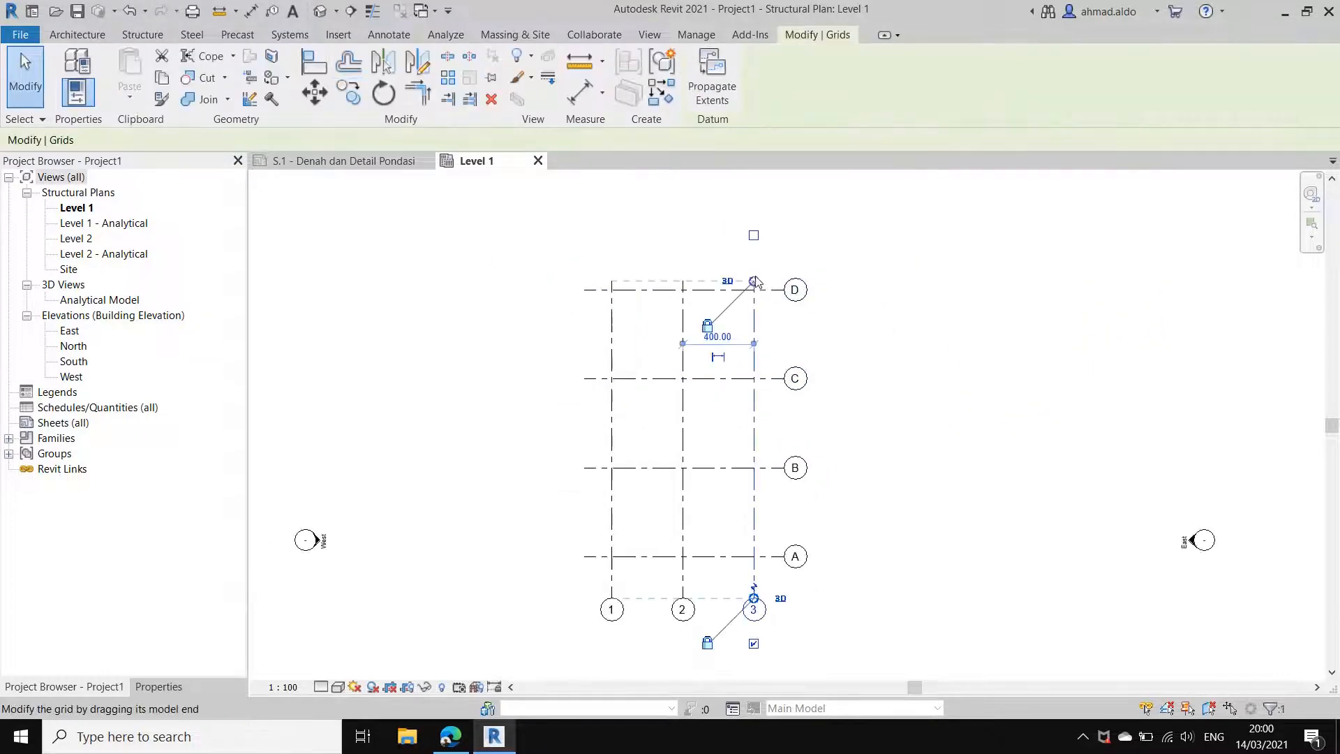
pyautogui.moveTo(754, 282)
pyautogui.mouseDown()
pyautogui.moveTo(754, 266)
pyautogui.moveTo(754, 292)
pyautogui.mouseUp()
pyautogui.press('Escape')
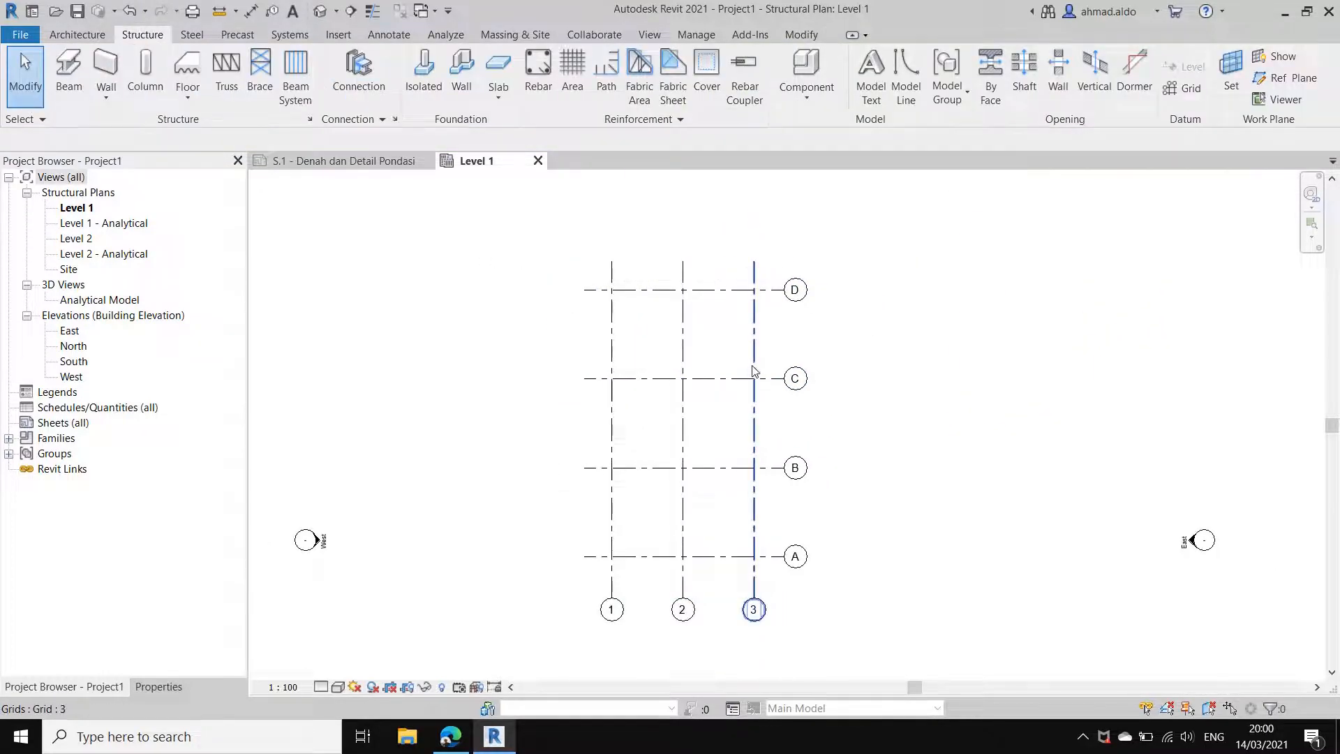
# Step: Check the grid layout on the reference foundation sheet, and return to the new project's Level 1 plan
pyautogui.click(332, 161)
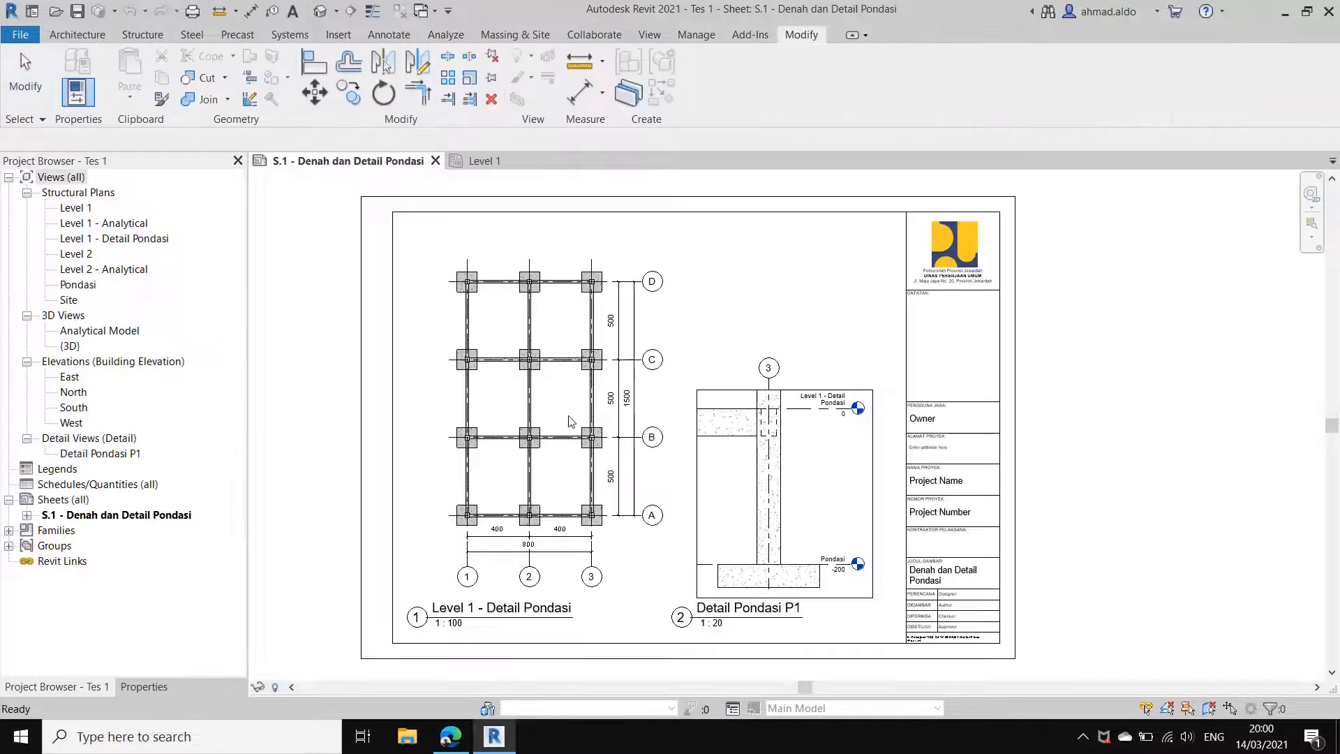
pyautogui.click(557, 158)
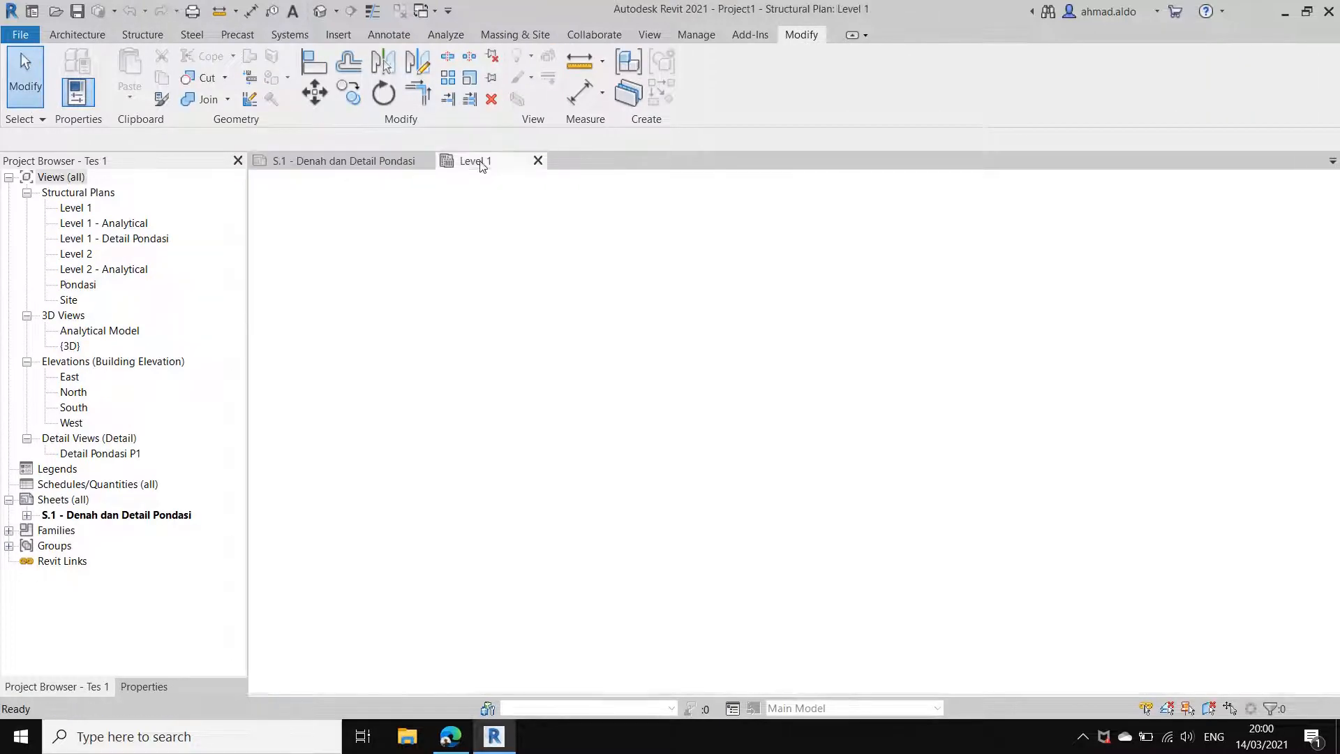
pyautogui.moveTo(837, 355); pyautogui.dragTo(872, 370, button='middle')
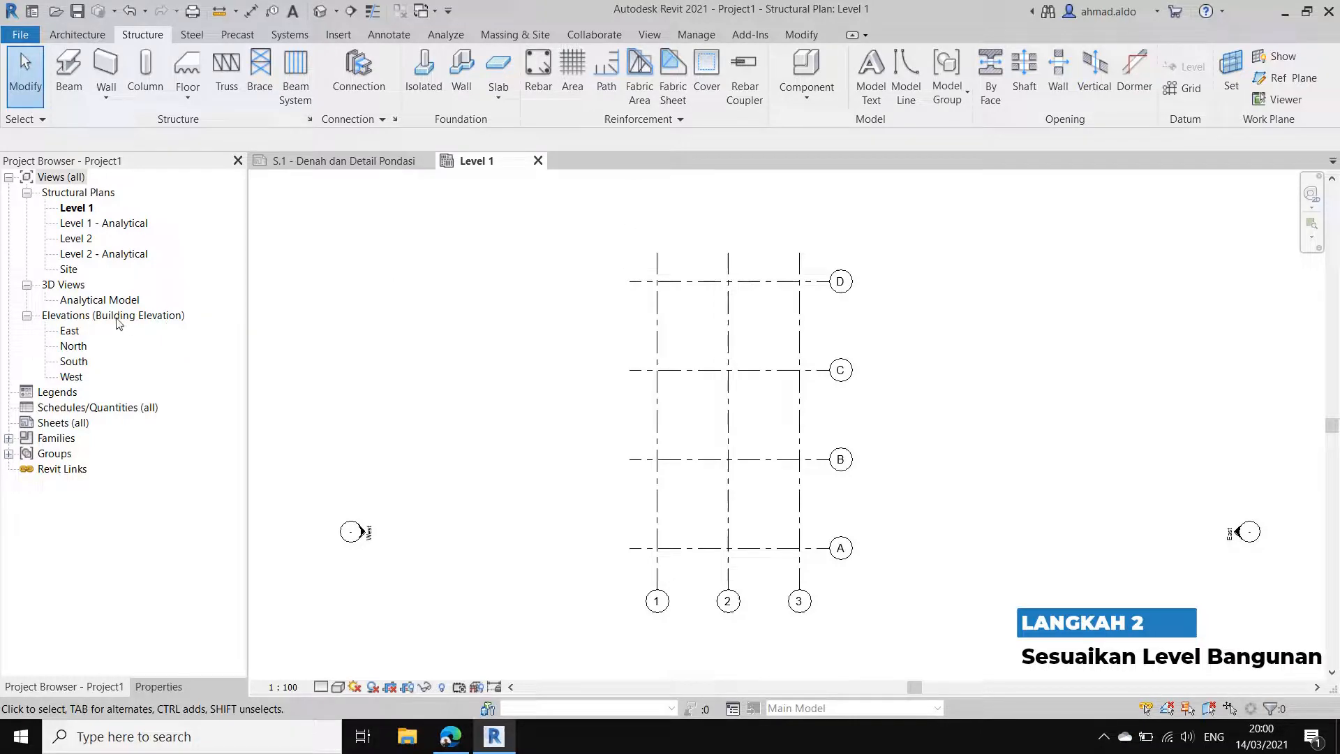
# Step: Open the East elevation and extend the level lines' head ends past grid D
pyautogui.doubleClick(70, 331)
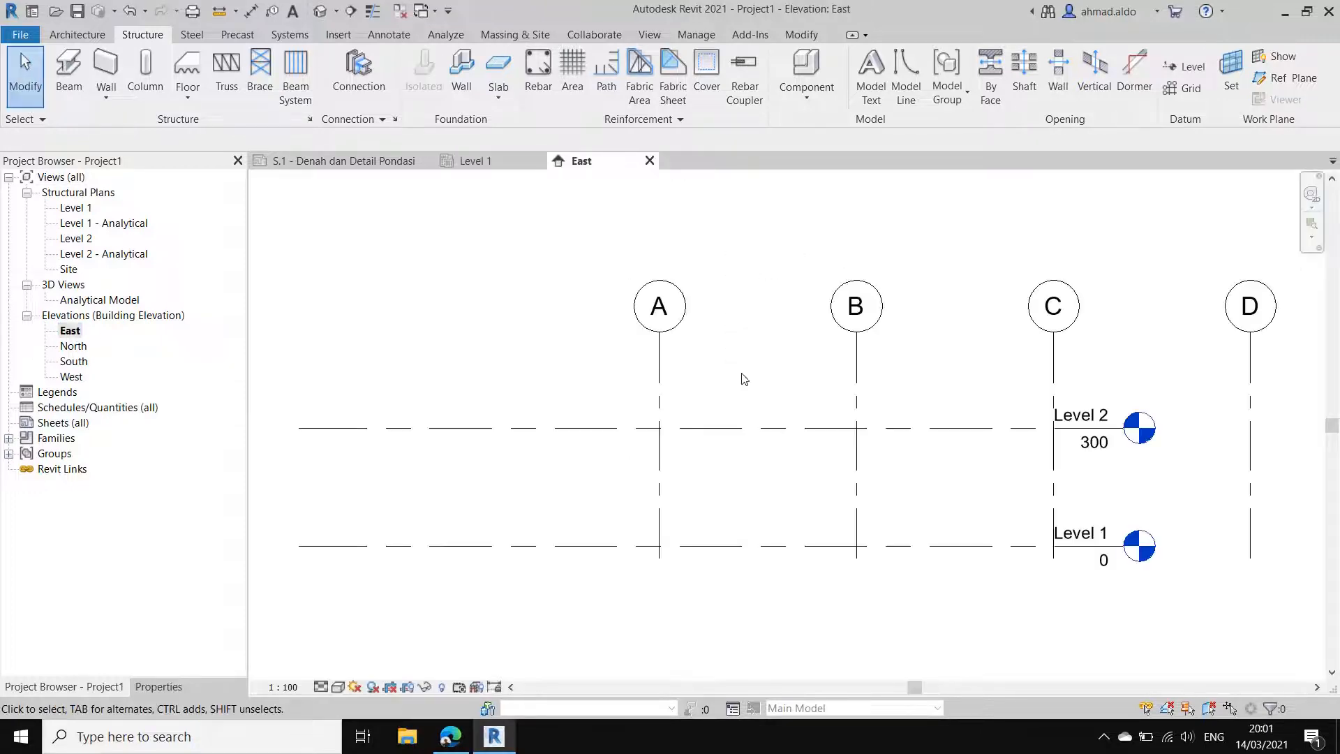
pyautogui.scroll(-2, 726, 391)
pyautogui.click(796, 421)
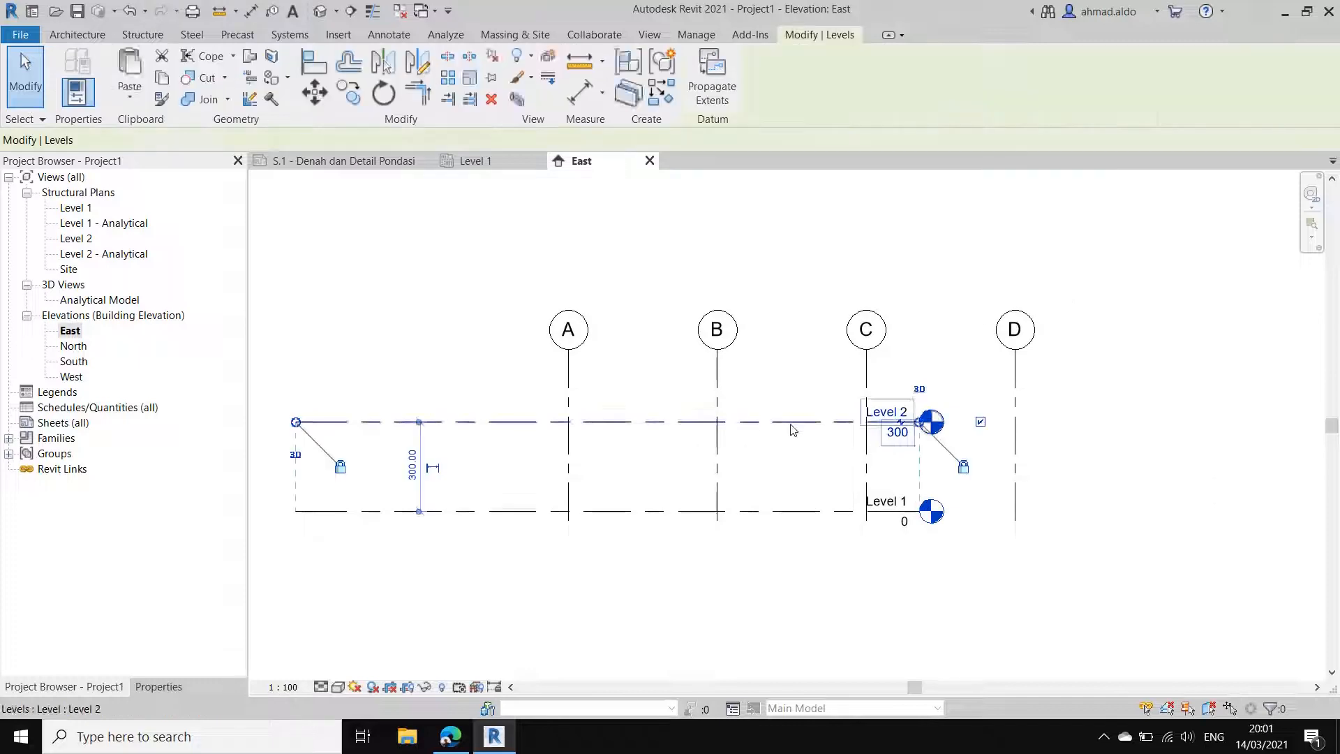
pyautogui.moveTo(909, 431); pyautogui.dragTo(1113, 431)
pyautogui.click(928, 467)
pyautogui.scroll(1, 928, 467)
pyautogui.moveTo(978, 463); pyautogui.dragTo(1177, 494, button='middle')
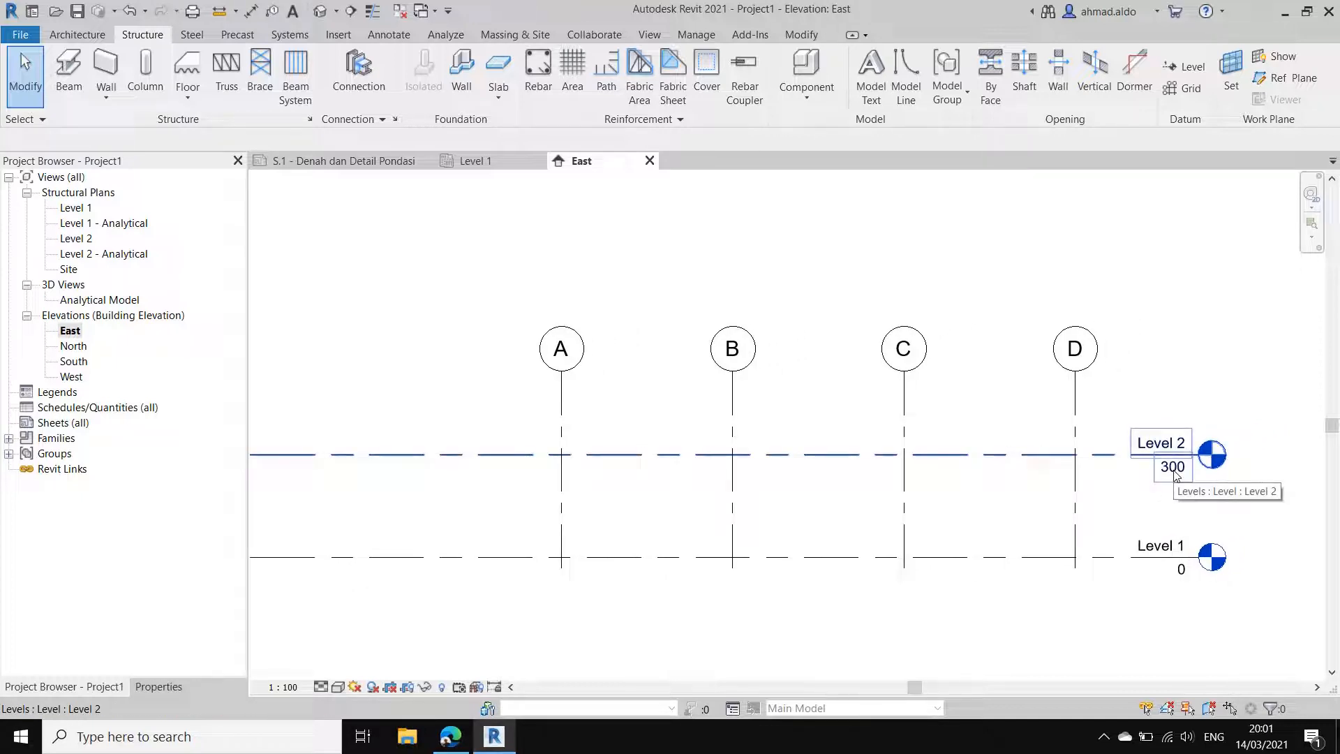
# Step: Set the elevation of Level 2 to 400 cm
pyautogui.doubleClick(1175, 473)
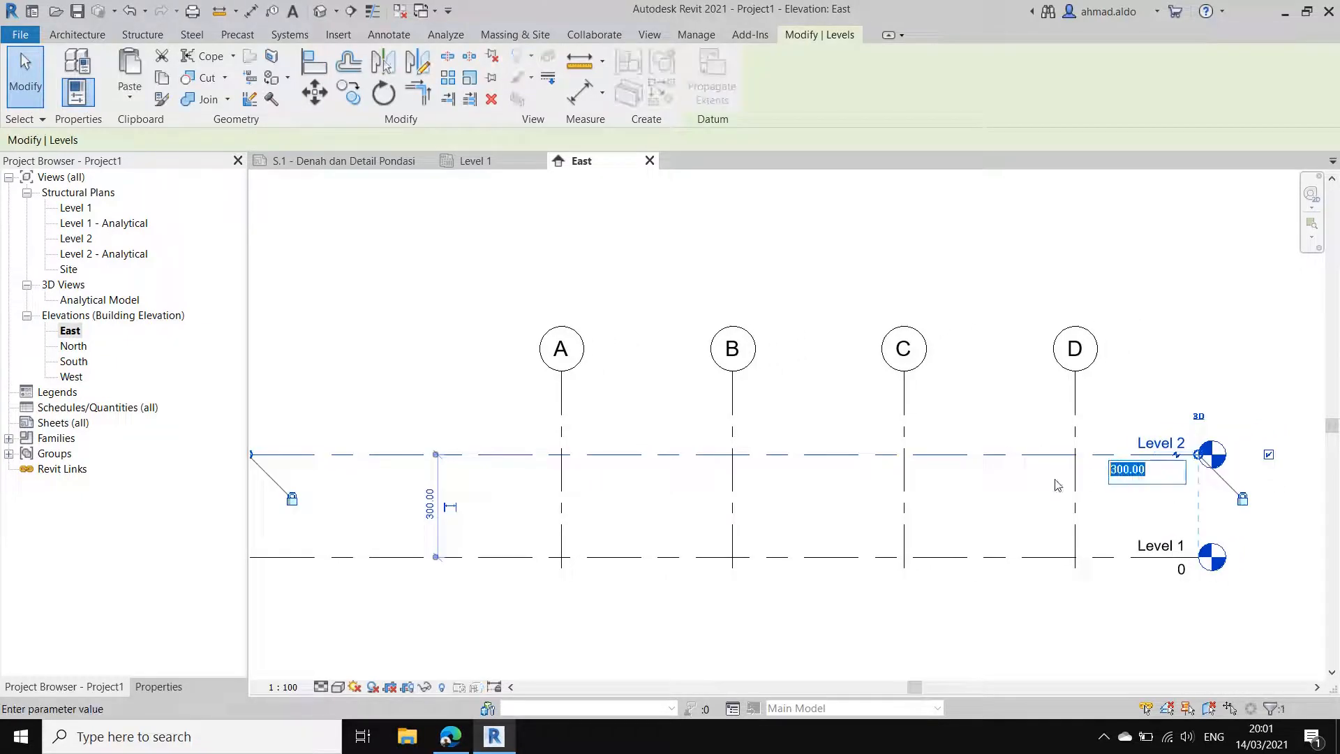
pyautogui.write('400')
pyautogui.press('Return')
pyautogui.click(976, 437)
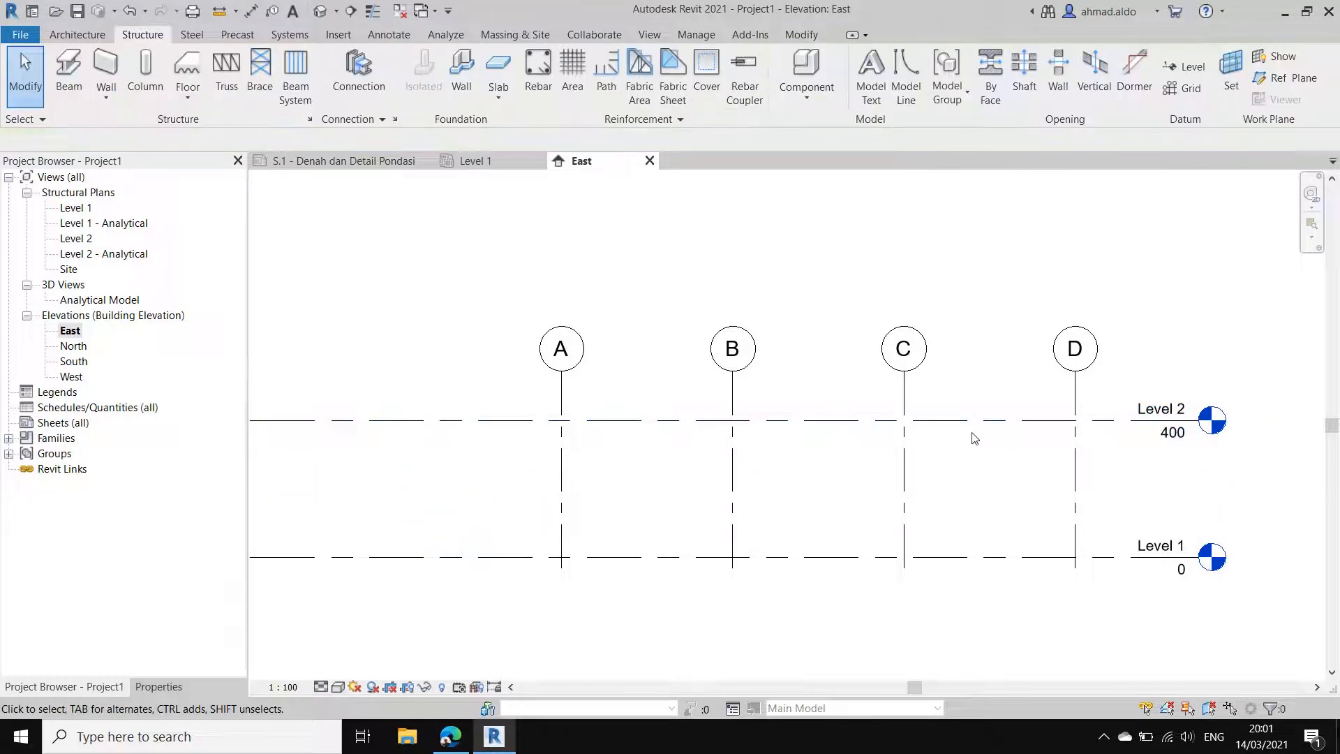
# Step: Copy the Level 1 line 200 cm downward to create a foundation level
pyautogui.moveTo(960, 427); pyautogui.dragTo(835, 380, button='middle')
pyautogui.moveTo(941, 476); pyautogui.dragTo(935, 443, button='middle')
pyautogui.scroll(-1, 819, 431)
pyautogui.moveTo(834, 439); pyautogui.dragTo(972, 466, button='middle')
pyautogui.moveTo(1020, 543); pyautogui.dragTo(959, 449, button='middle')
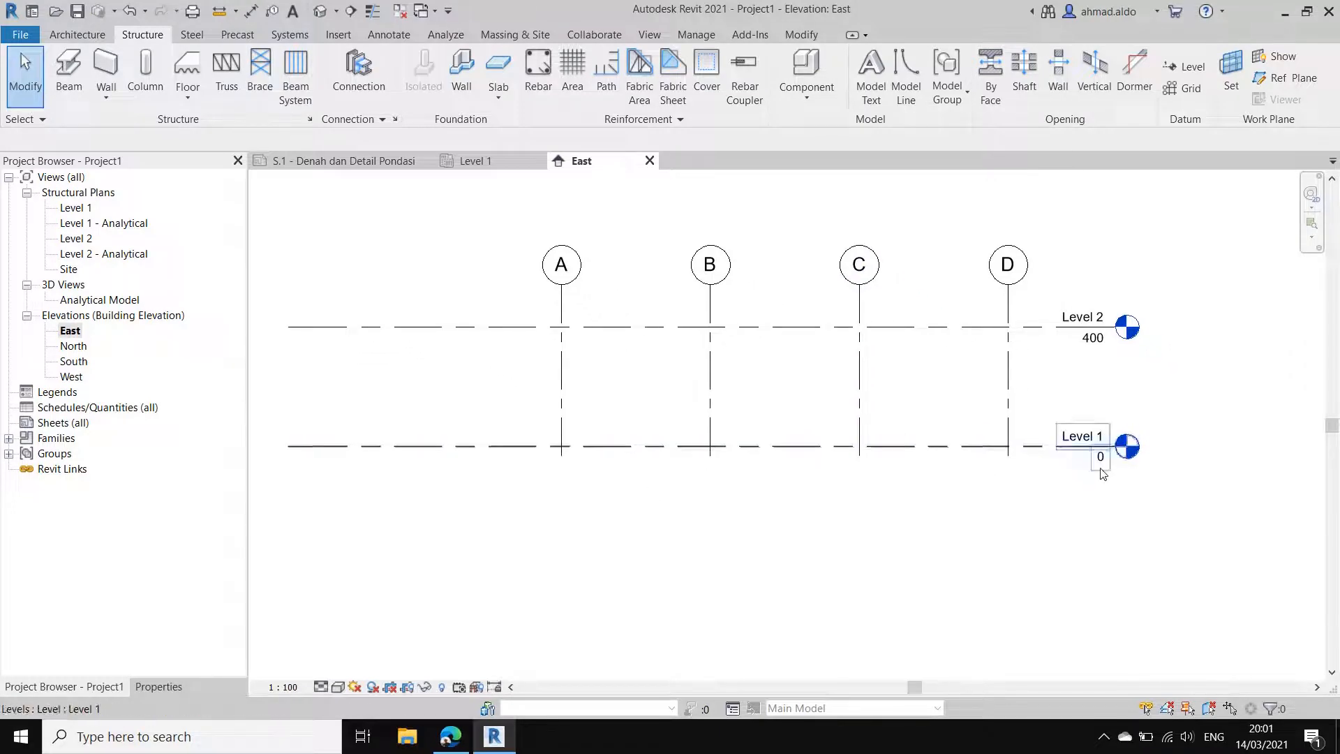
pyautogui.moveTo(1087, 476); pyautogui.dragTo(1096, 482, button='middle')
pyautogui.click(980, 457)
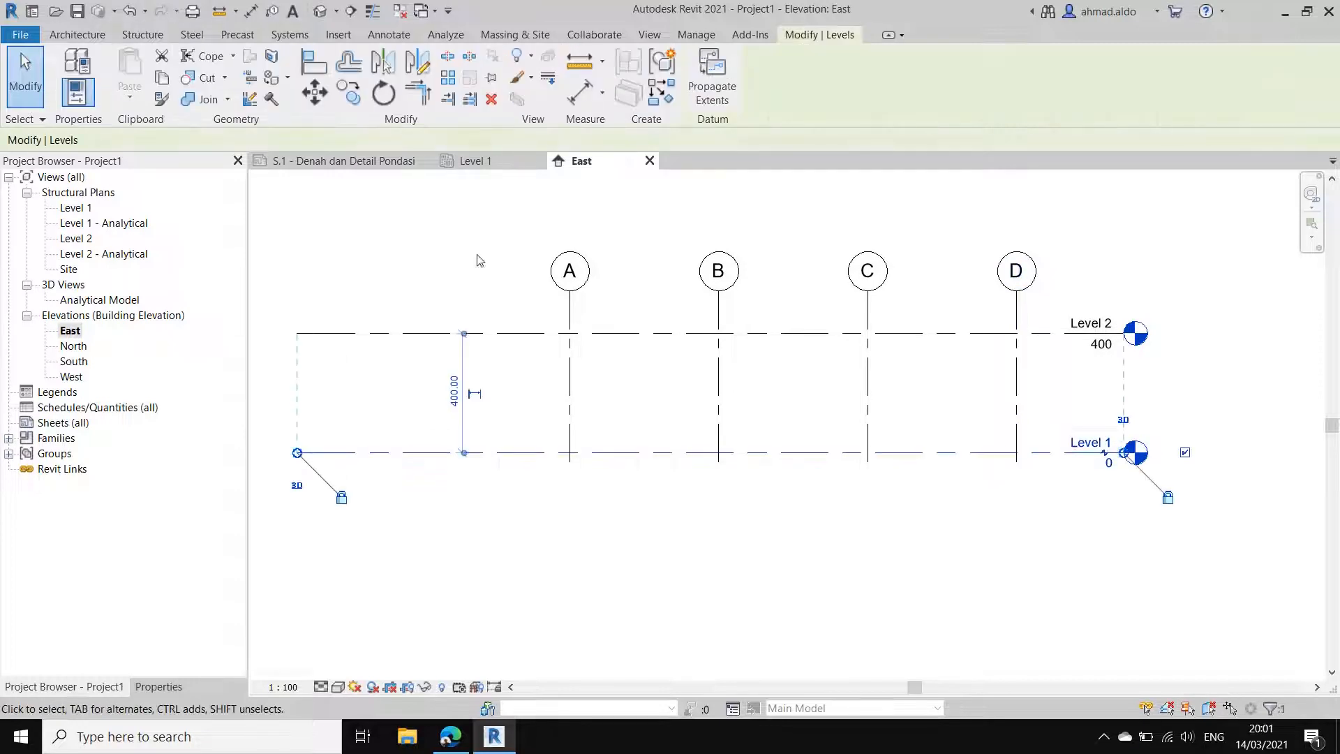
pyautogui.click(349, 95)
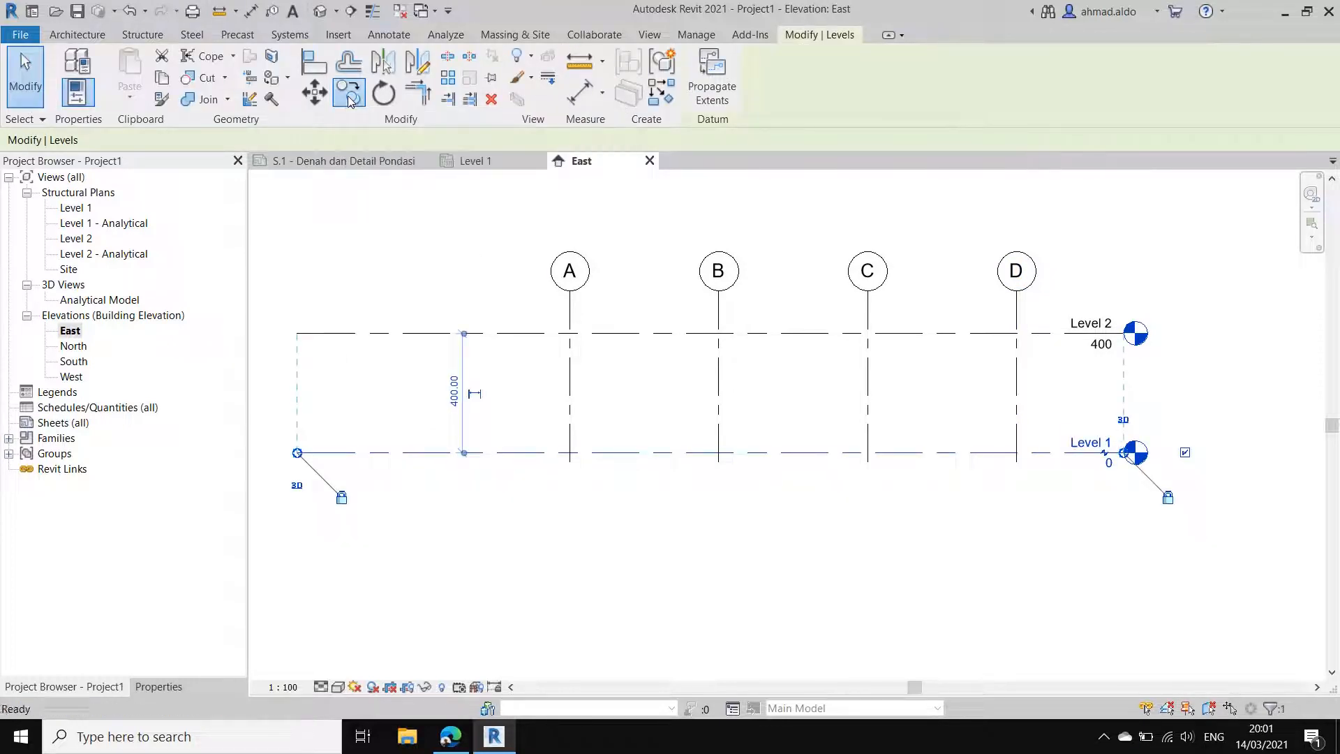
pyautogui.click(1223, 366)
pyautogui.write('2')
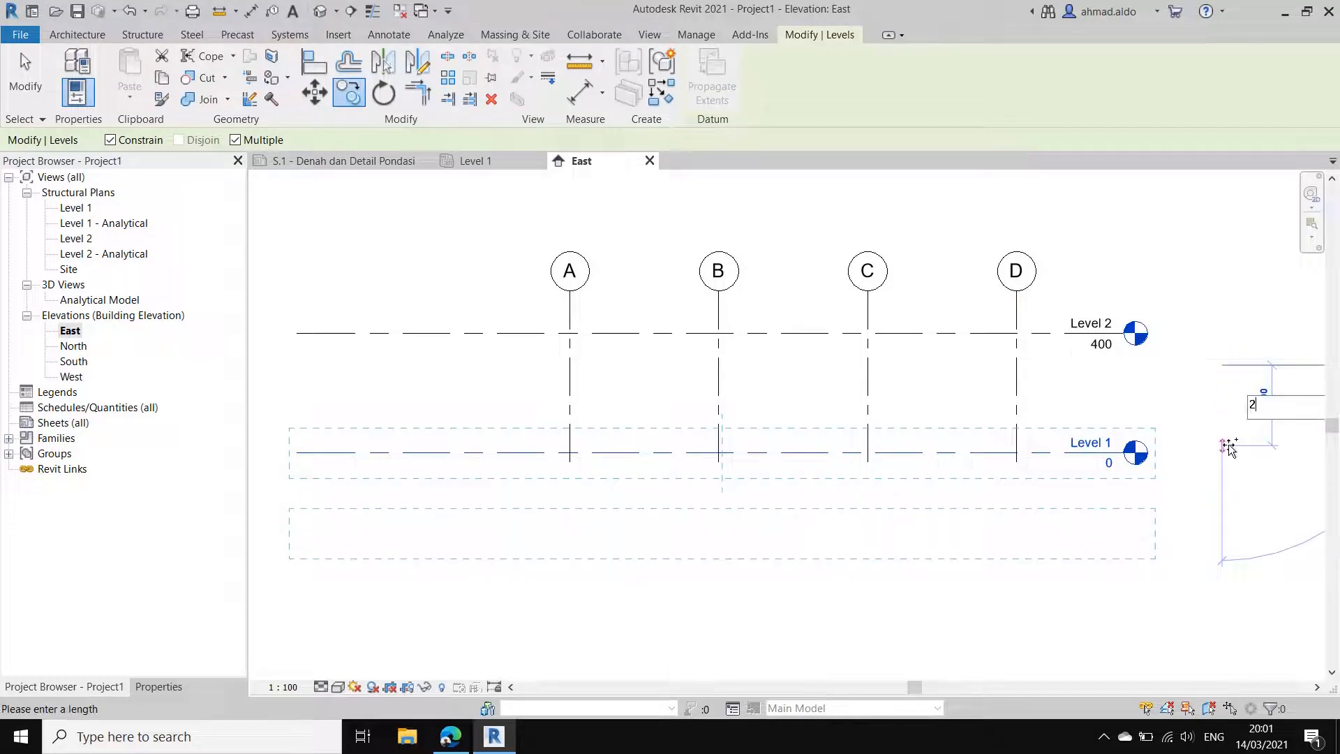
pyautogui.write('00')
pyautogui.press('Return')
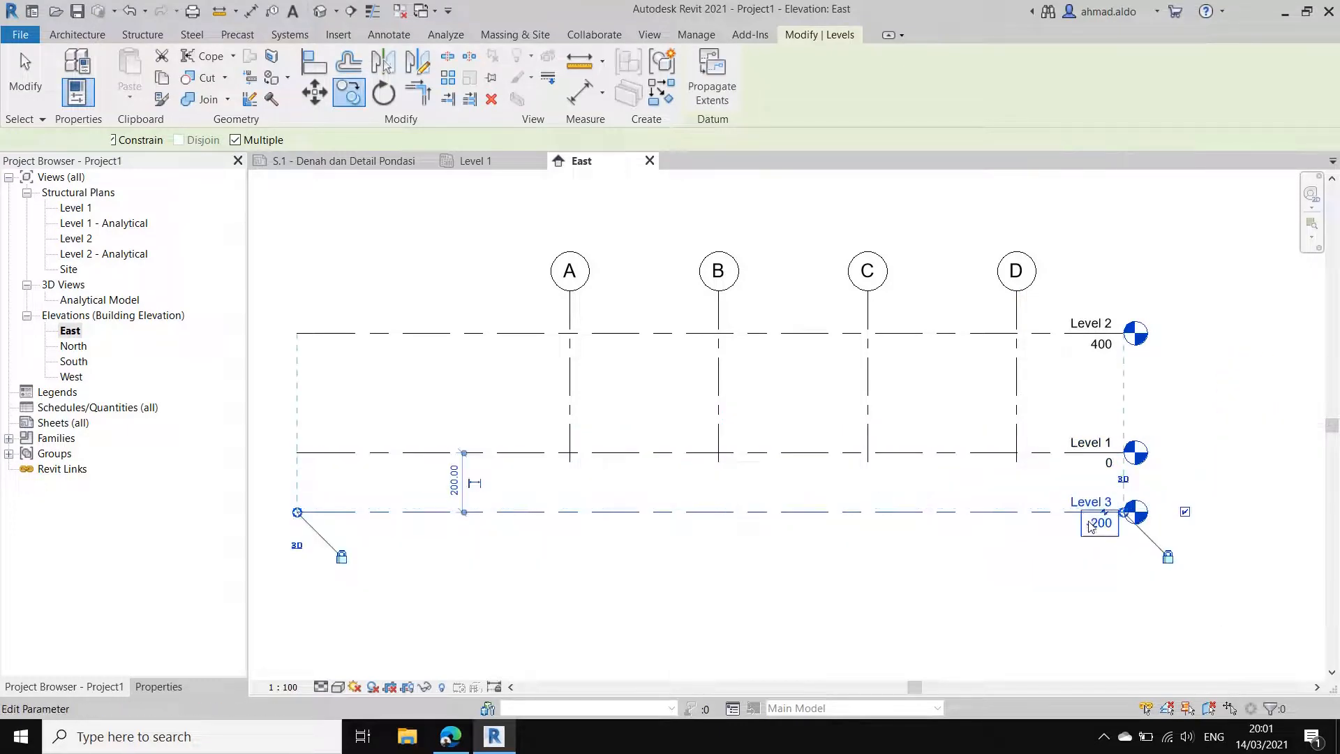
pyautogui.press('Escape')
# Step: Rename the copied level below Level 1 as Level Pondasi
pyautogui.scroll(2, 1097, 529)
pyautogui.scroll(1, 1097, 529)
pyautogui.moveTo(1097, 529); pyautogui.dragTo(964, 529, button='middle')
pyautogui.press('Escape')
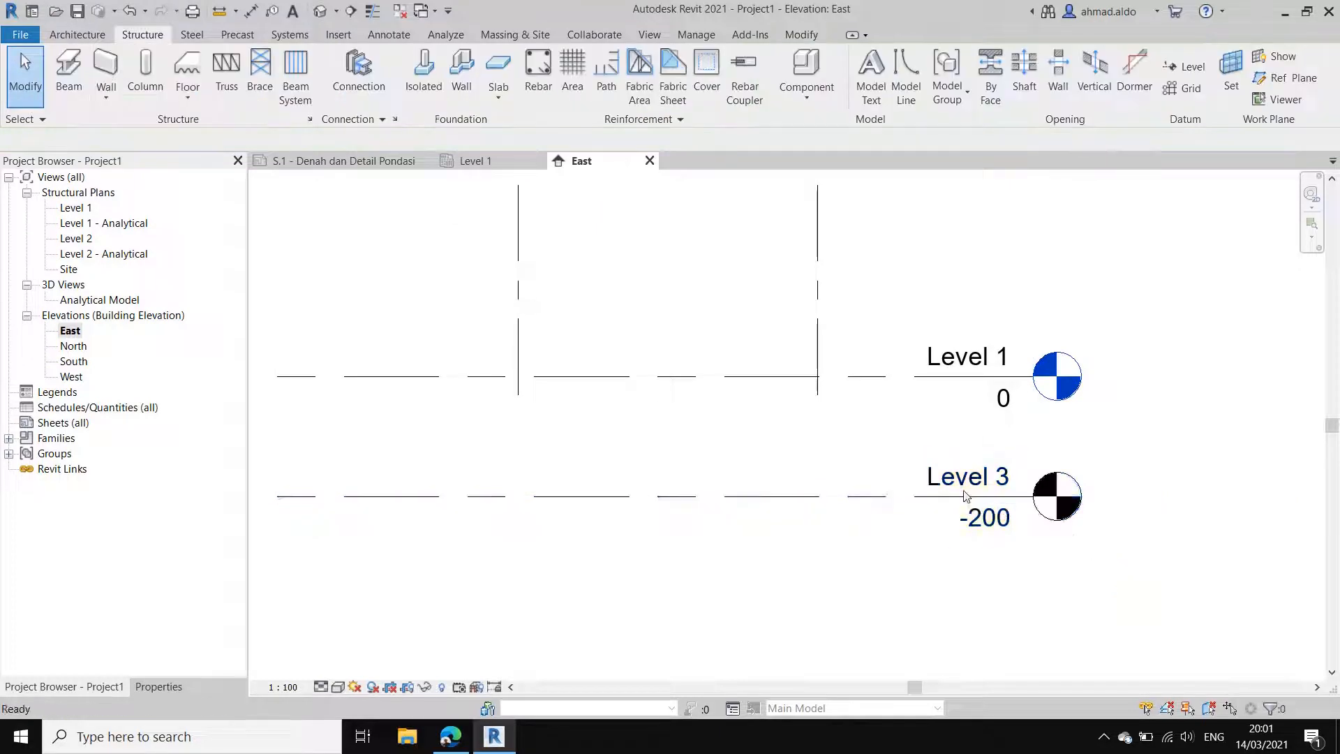
pyautogui.click(994, 486)
pyautogui.click(985, 479)
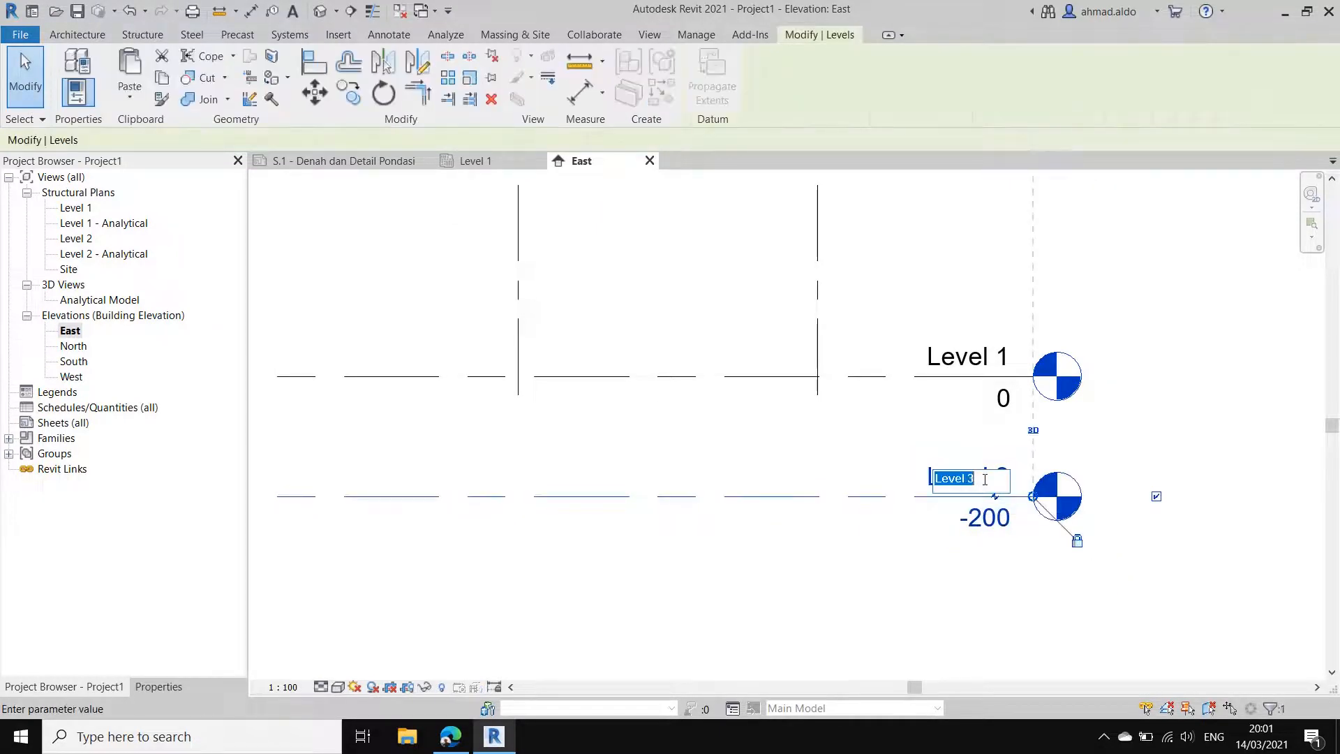
pyautogui.click(985, 480)
pyautogui.write('Pondasi')
pyautogui.press('Return')
pyautogui.click(1100, 455)
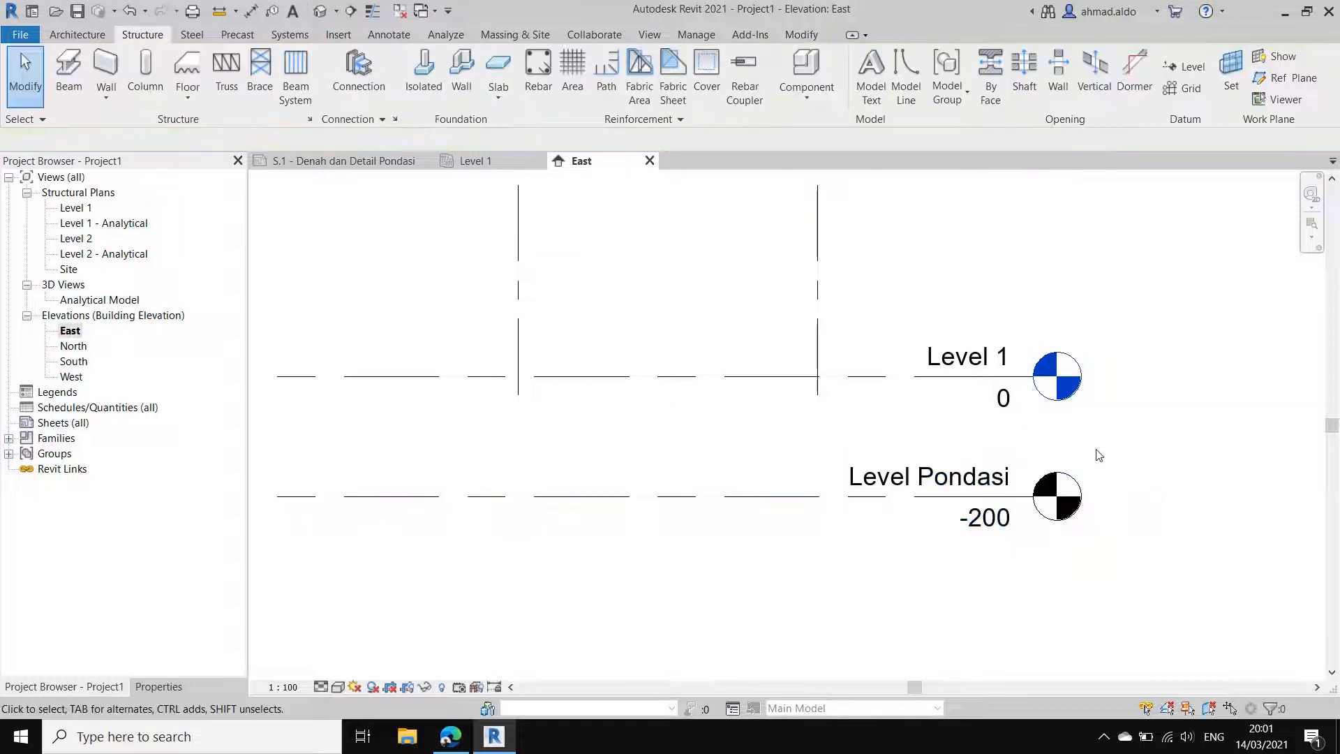
# Step: Extend the lower ends of grids A to D below Level Pondasi in the East elevation
pyautogui.scroll(-1, 1099, 461)
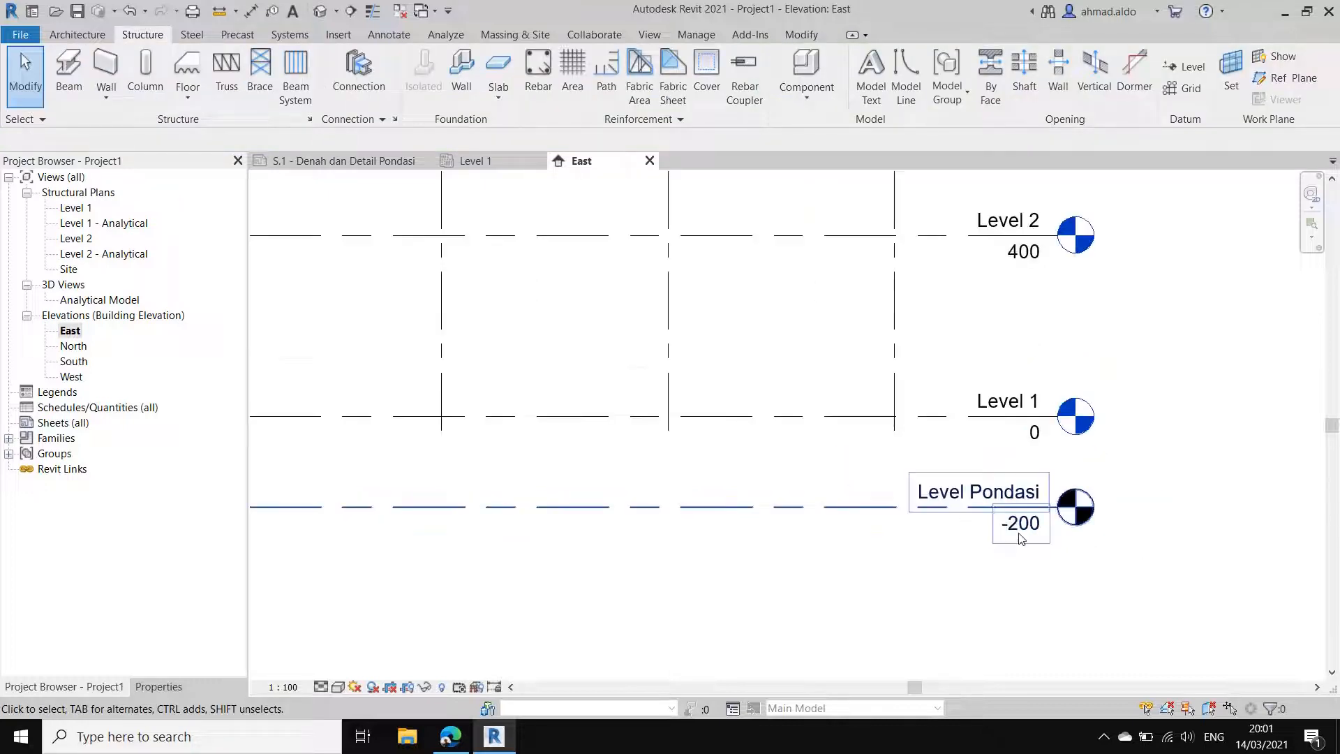
pyautogui.click(897, 401)
pyautogui.moveTo(897, 452); pyautogui.dragTo(896, 529)
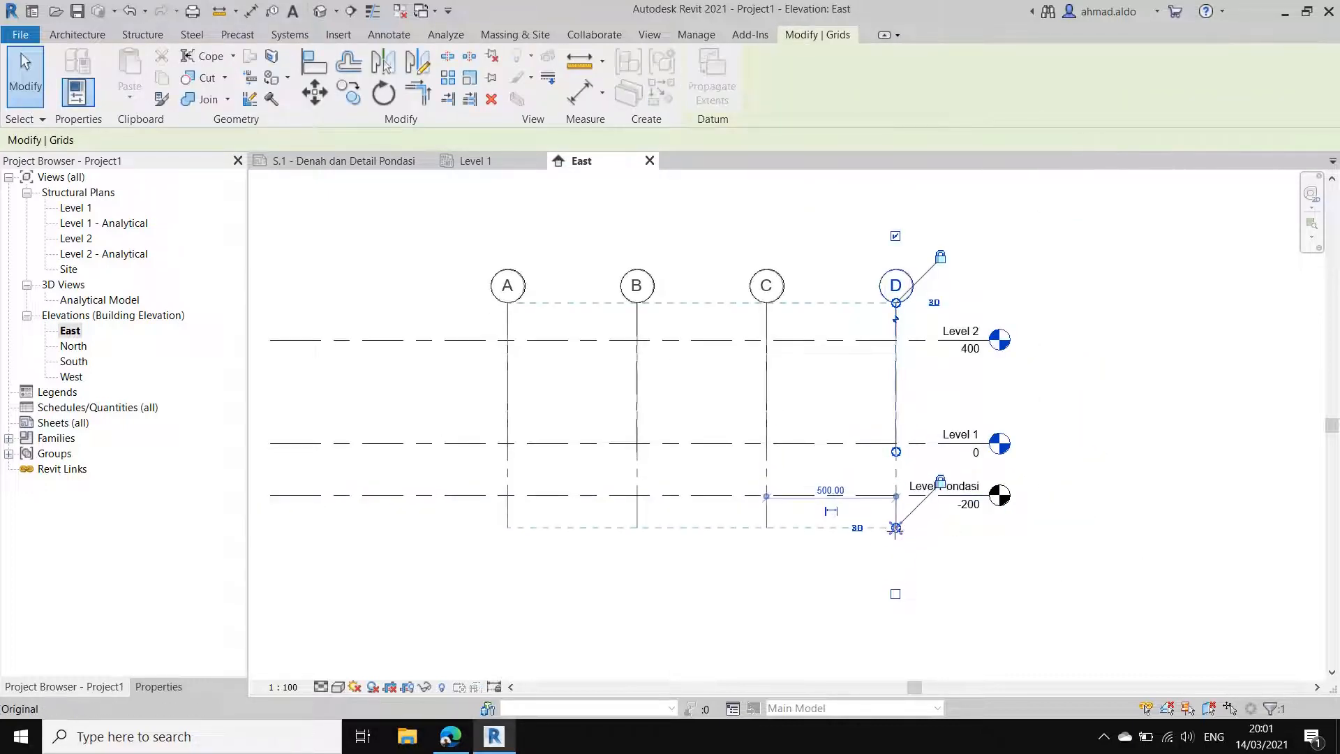
pyautogui.click(828, 428)
pyautogui.moveTo(829, 428); pyautogui.dragTo(955, 476, button='middle')
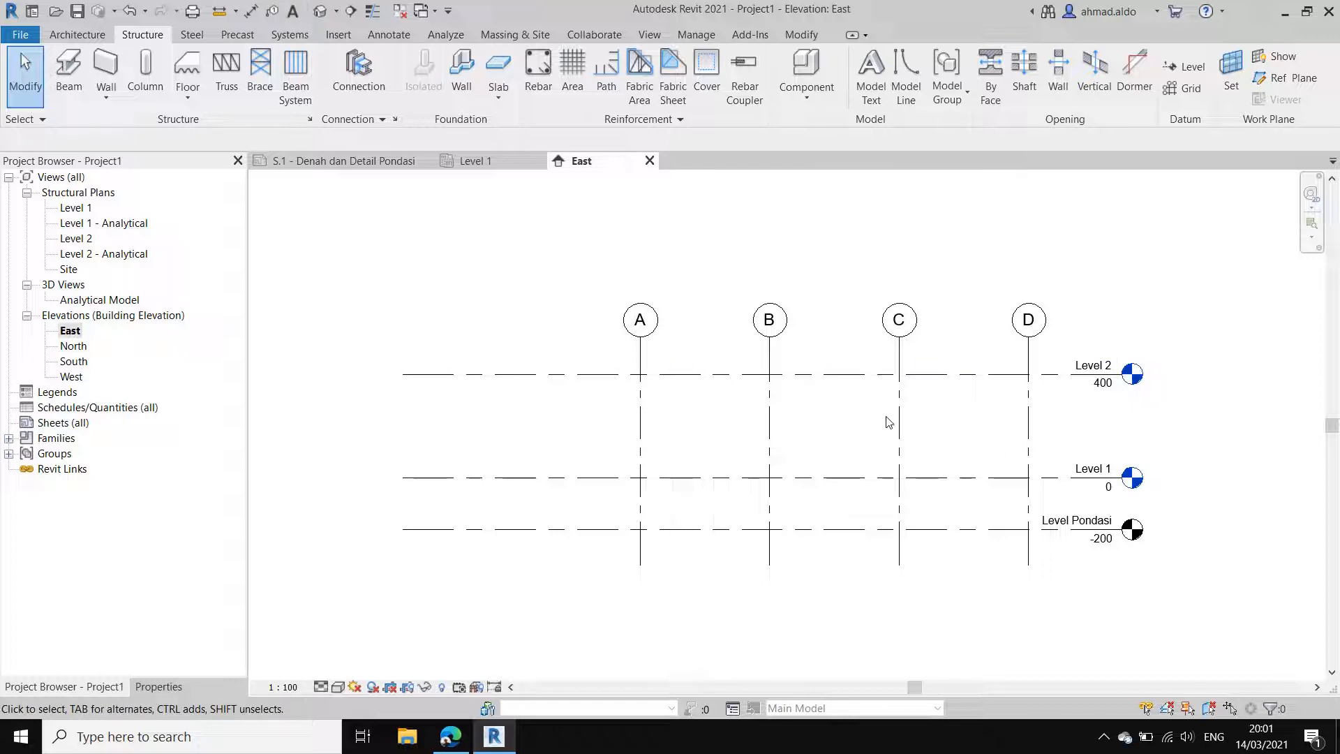
# Step: Examine the footing layout on the reference sheet, and return through the Level 1 plan to the East elevation
pyautogui.click(298, 161)
pyautogui.scroll(3, 600, 353)
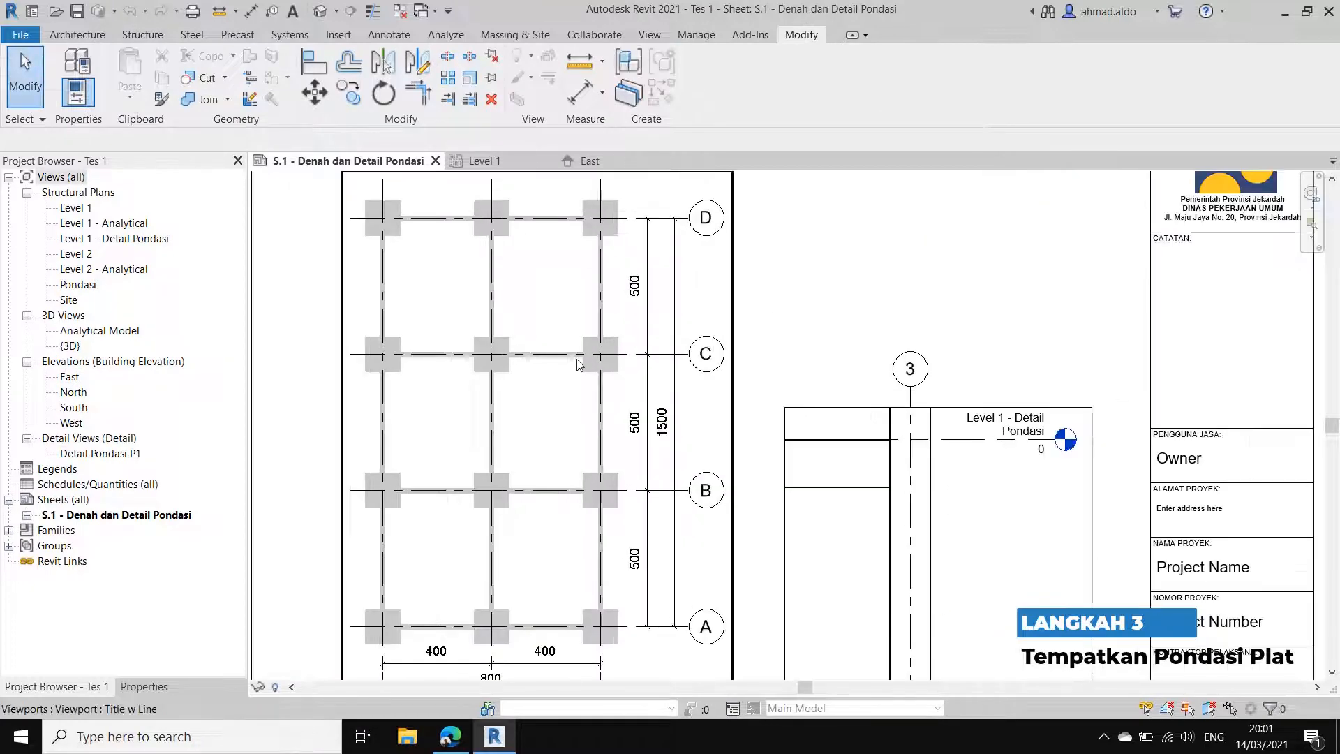
pyautogui.click(509, 160)
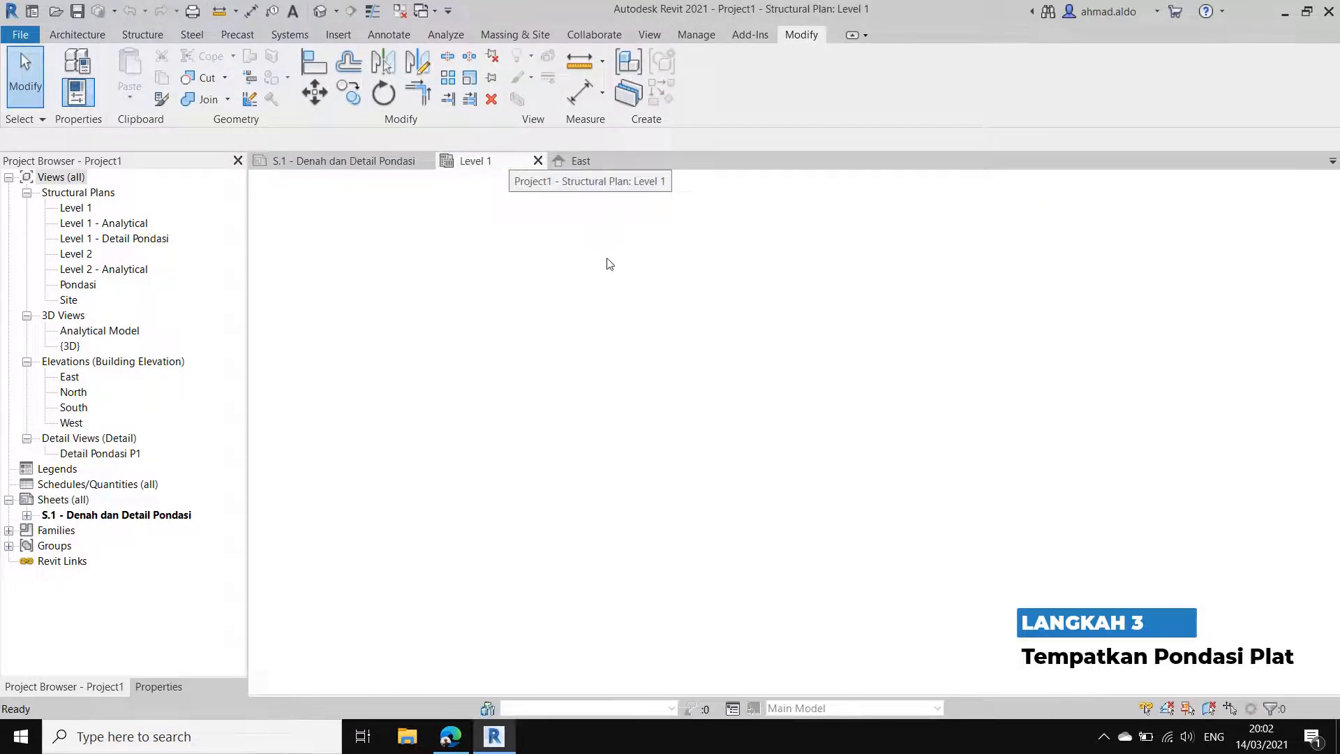
pyautogui.click(567, 160)
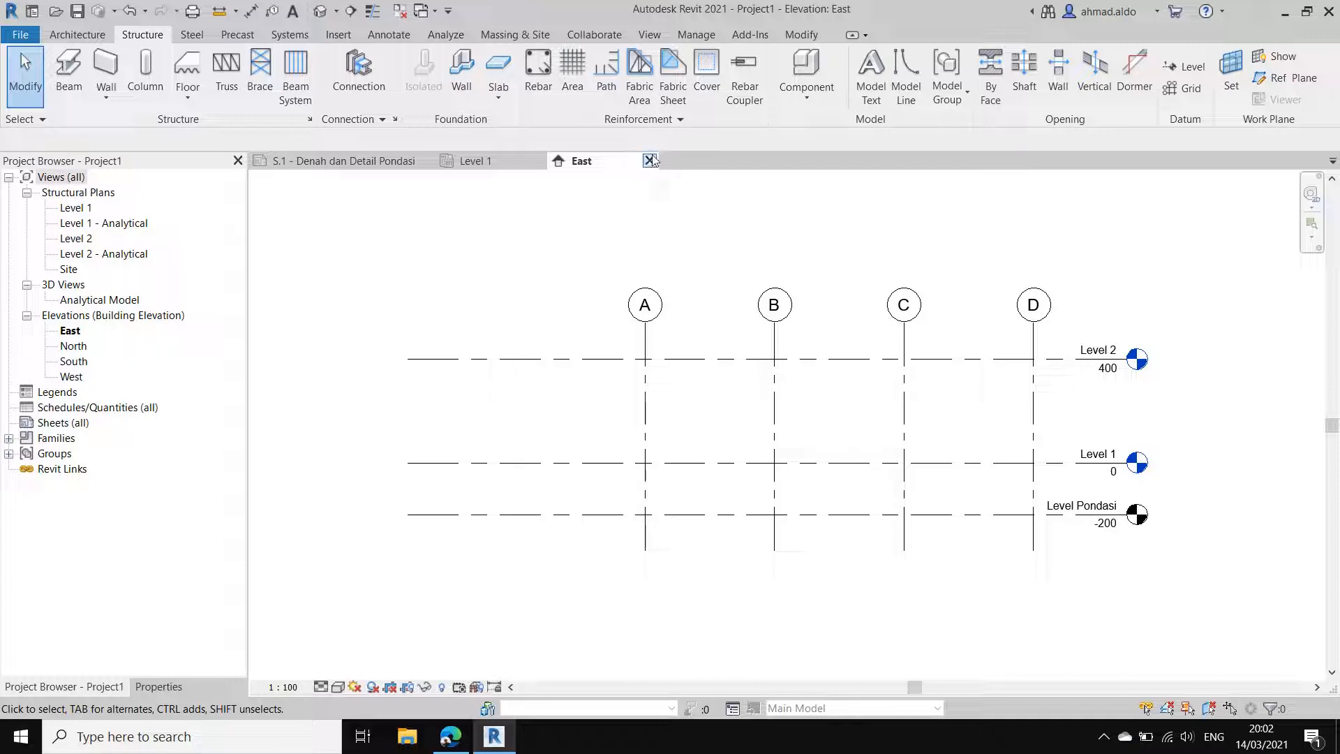
# Step: Create a new structural plan view for Level Pondasi
pyautogui.click(650, 35)
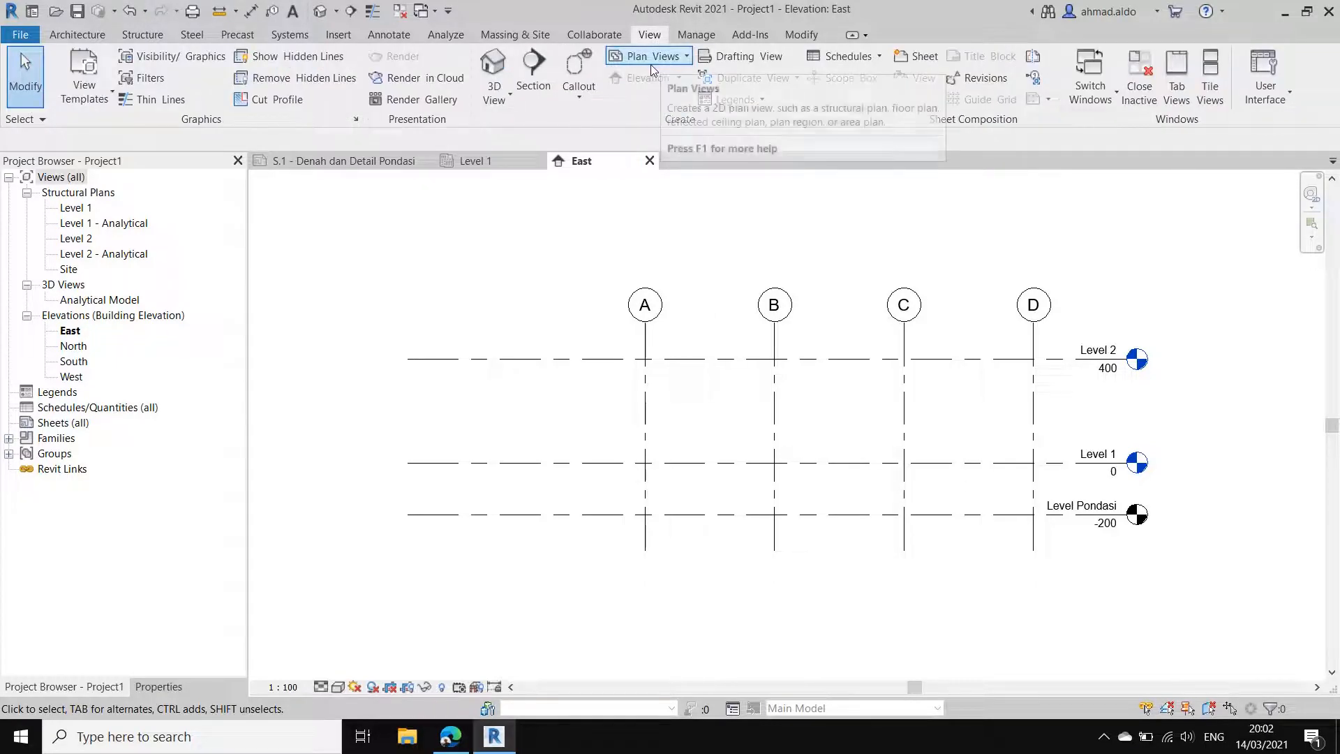
pyautogui.click(655, 61)
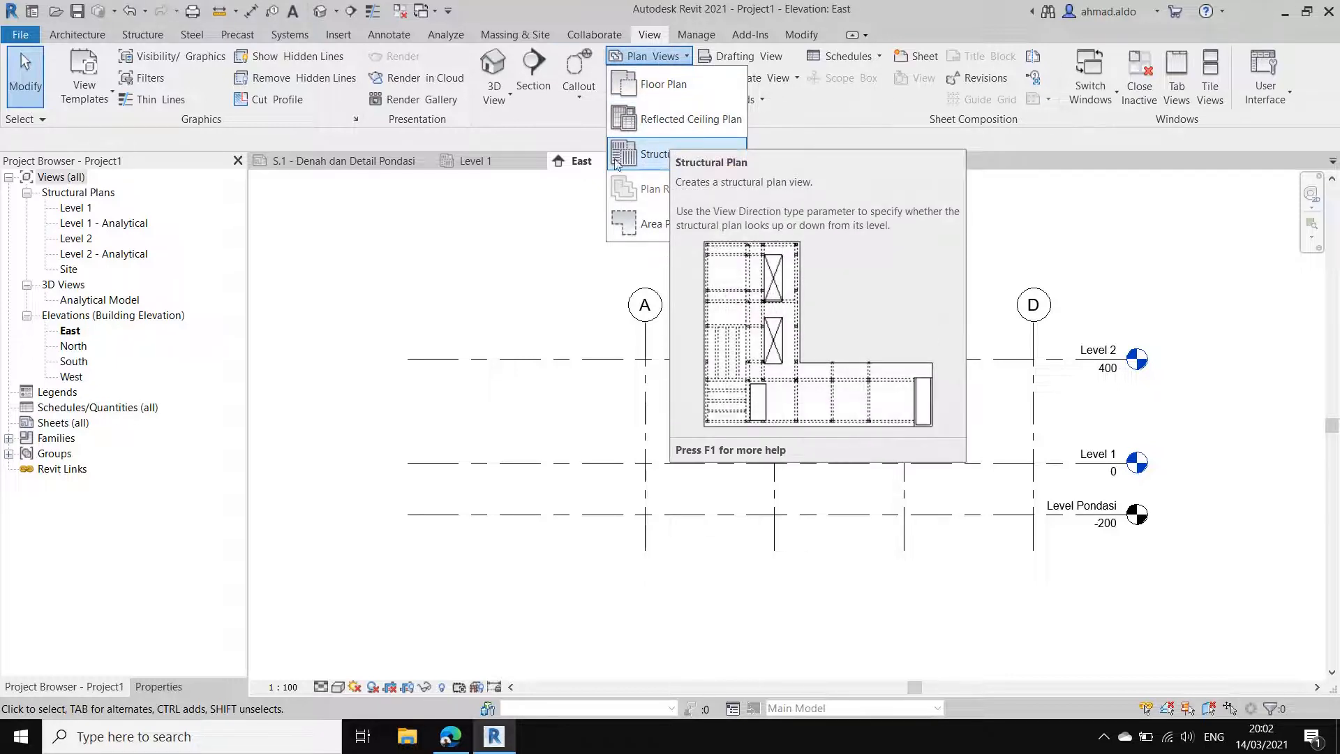
pyautogui.click(672, 162)
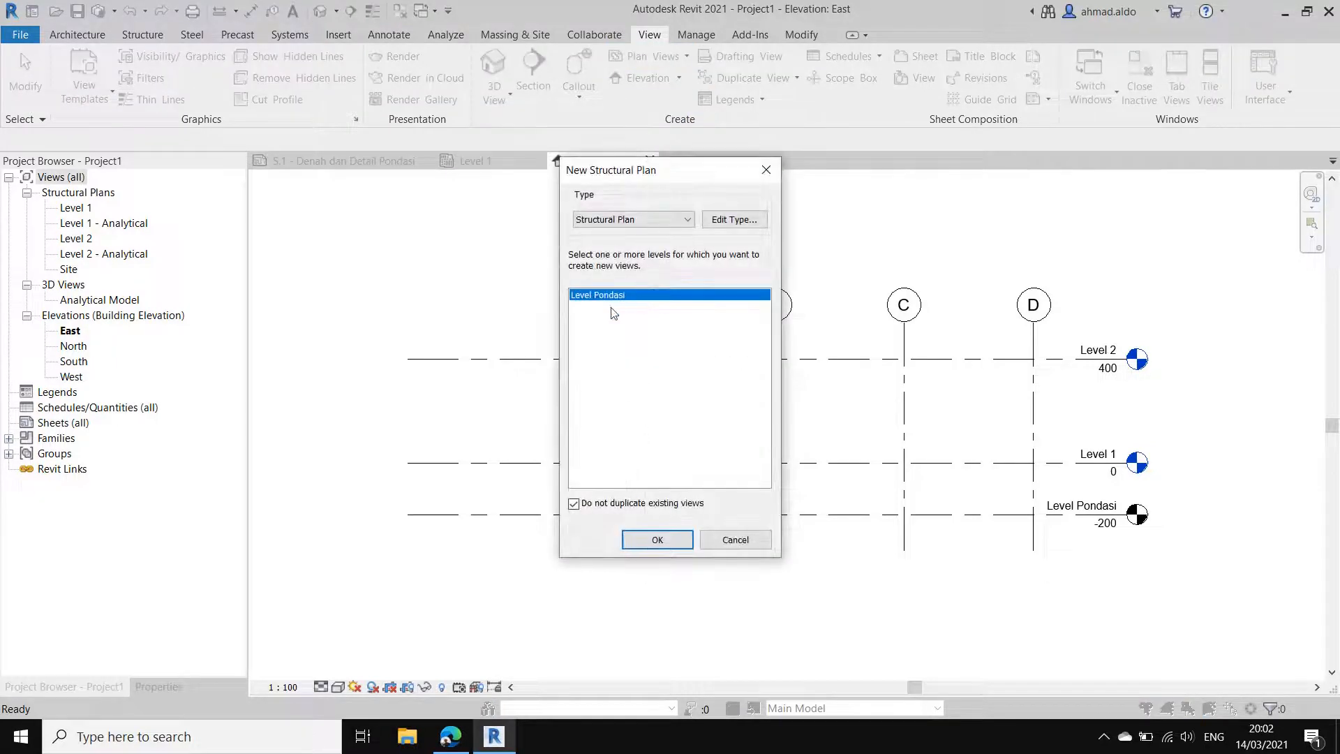
pyautogui.click(670, 539)
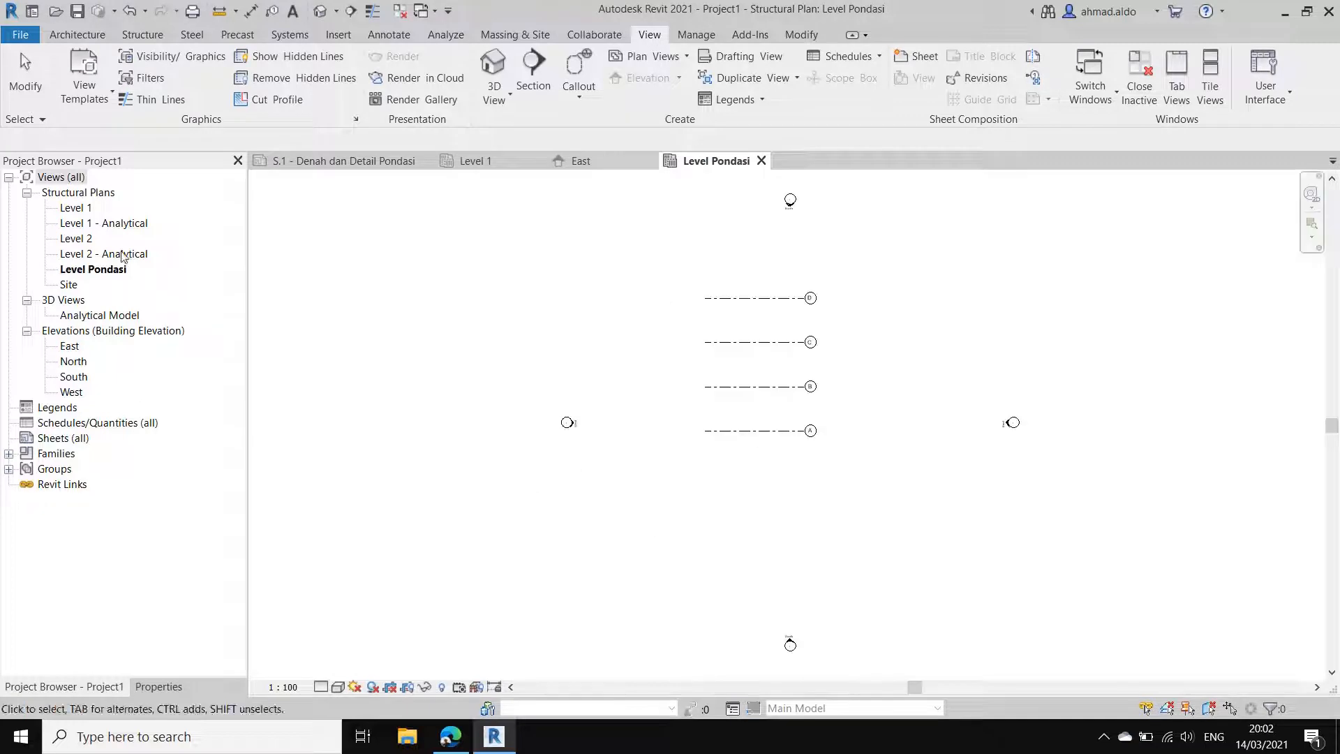
pyautogui.scroll(5, 746, 294)
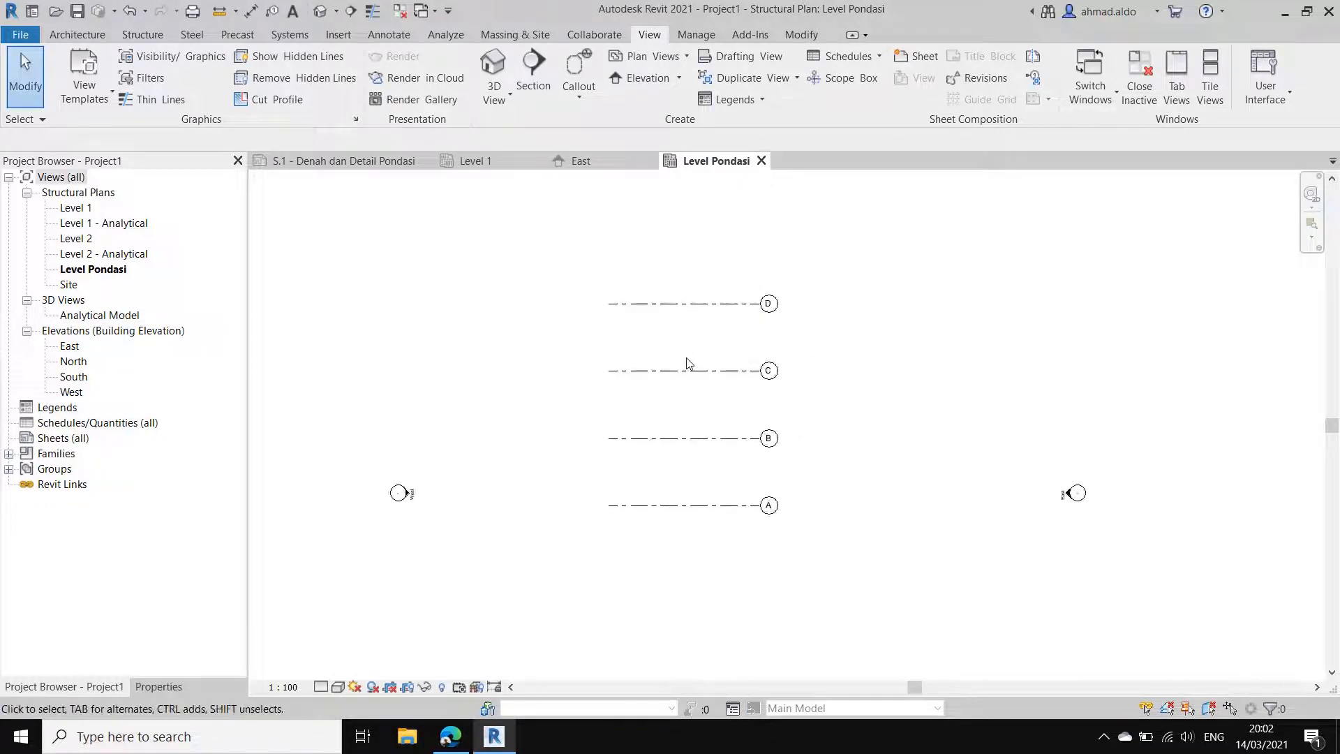
pyautogui.moveTo(688, 384); pyautogui.dragTo(725, 365, button='middle')
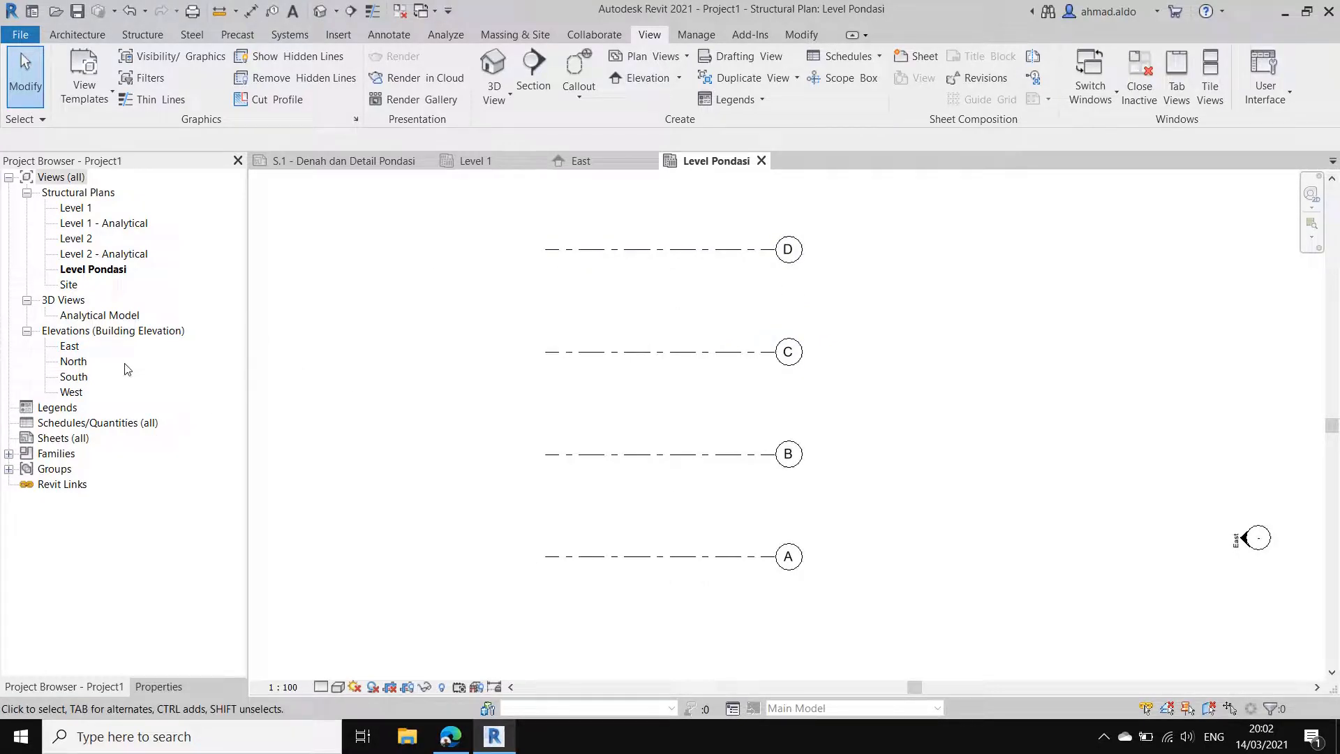
# Step: Extend the lower ends of grids 1 to 3 below Level Pondasi in the South elevation, and return to the Level Pondasi plan
pyautogui.doubleClick(74, 377)
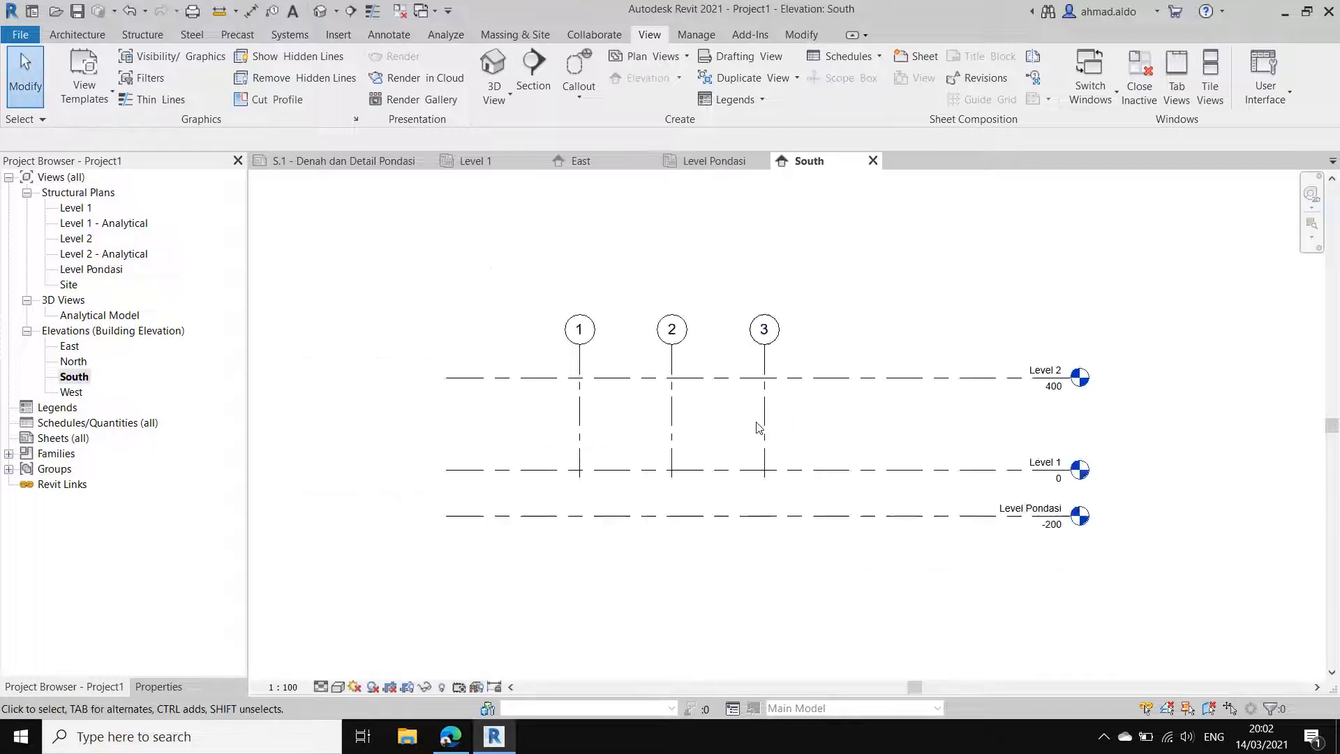
pyautogui.click(766, 428)
pyautogui.moveTo(764, 477); pyautogui.dragTo(765, 540)
pyautogui.click(709, 207)
pyautogui.click(766, 162)
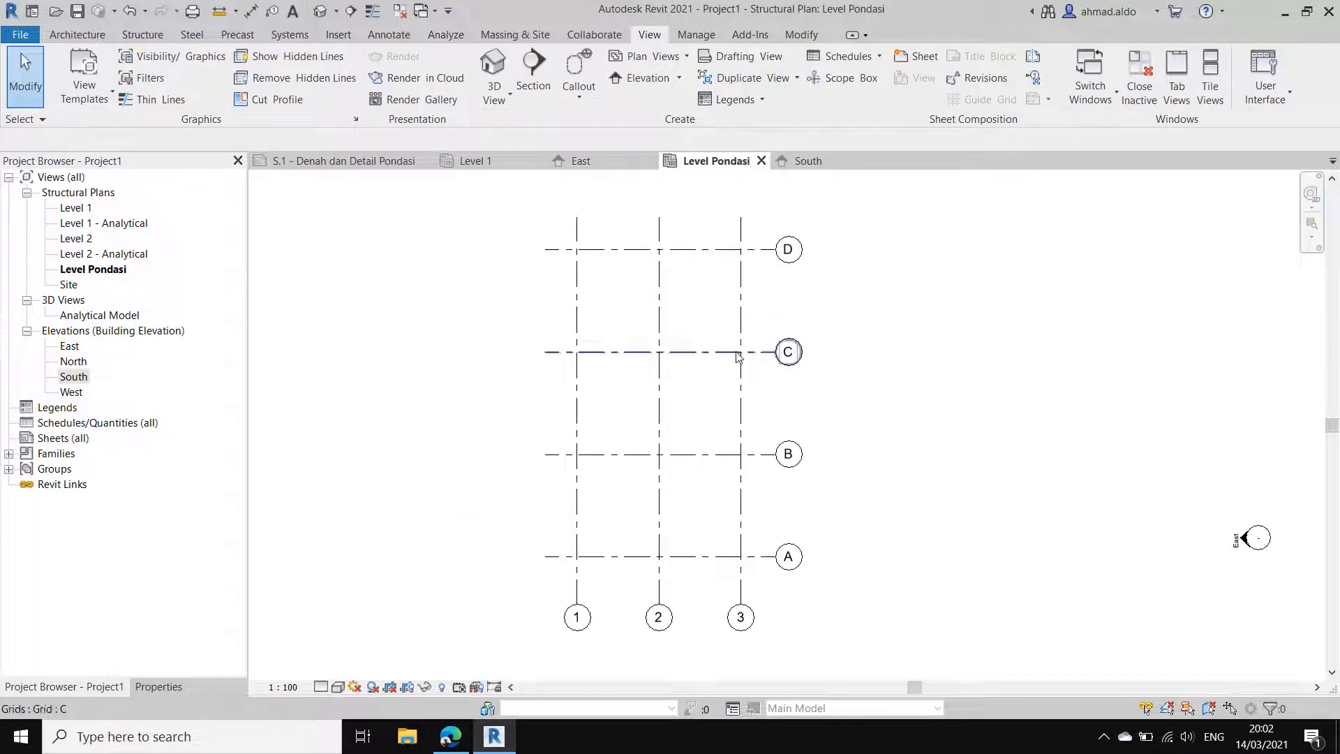
pyautogui.moveTo(764, 341); pyautogui.dragTo(710, 340, button='middle')
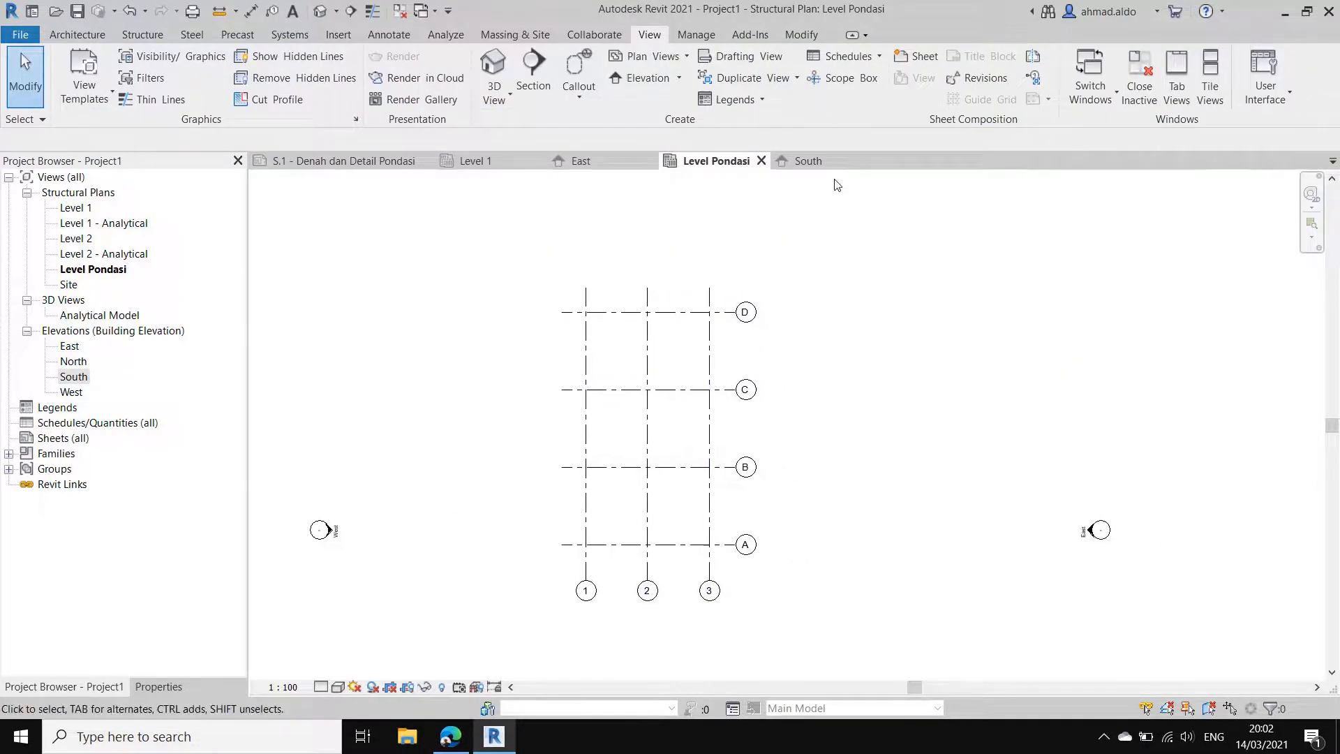
# Step: Close the South elevation and check the grids against Level Pondasi in the East elevation before returning to the foundation plan
pyautogui.click(873, 161)
pyautogui.scroll(-2, 763, 387)
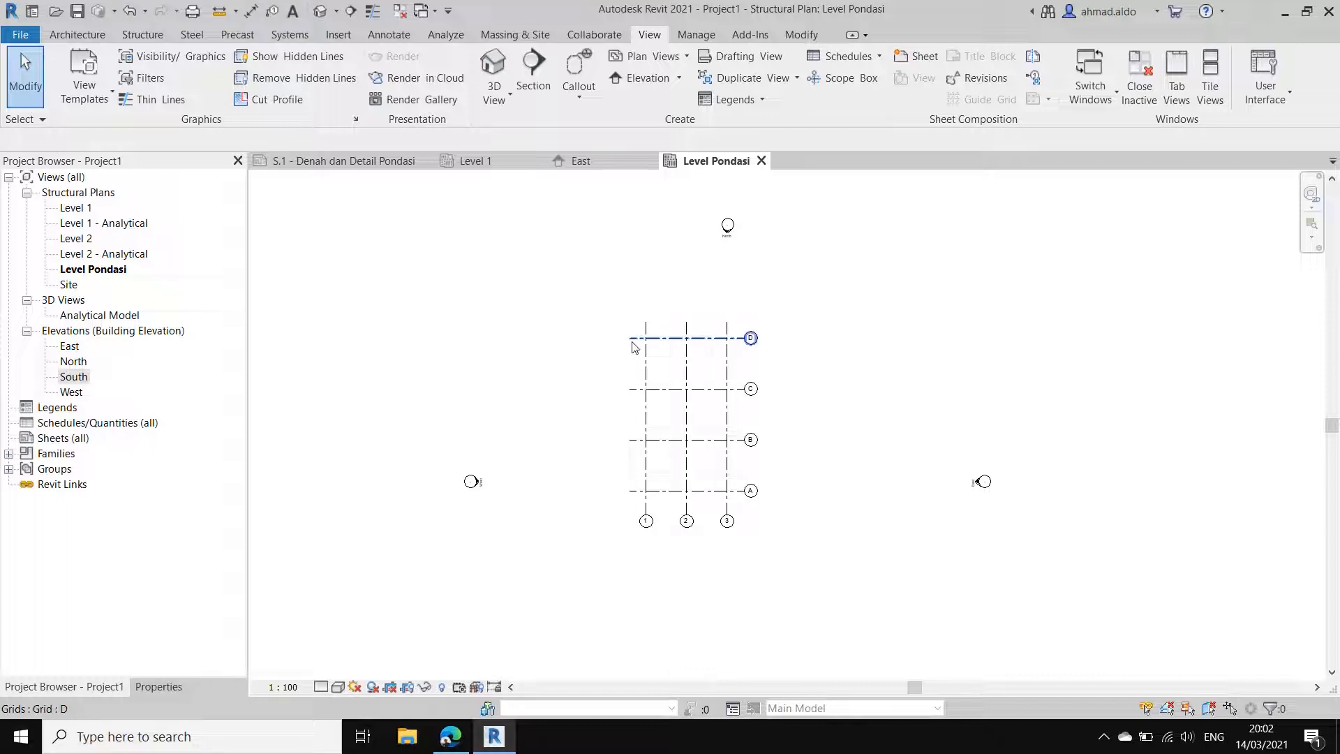
pyautogui.click(580, 161)
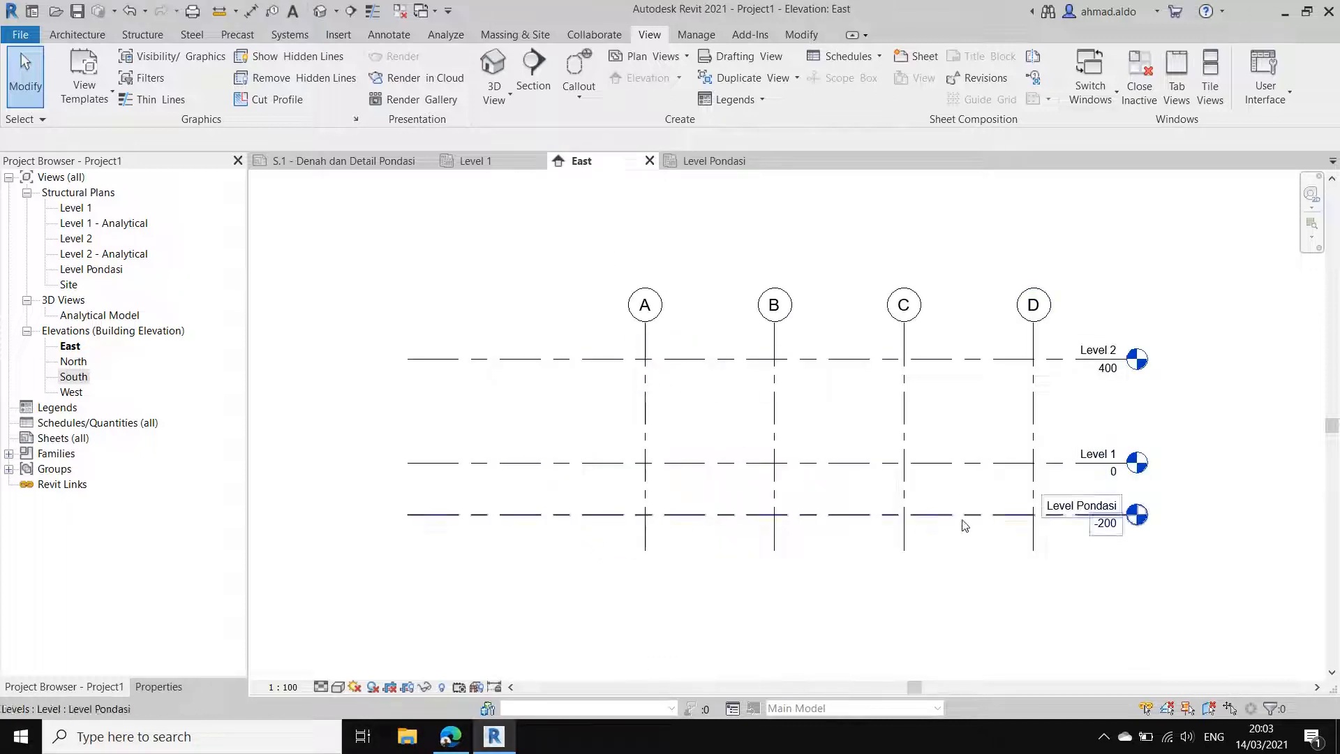
pyautogui.click(699, 161)
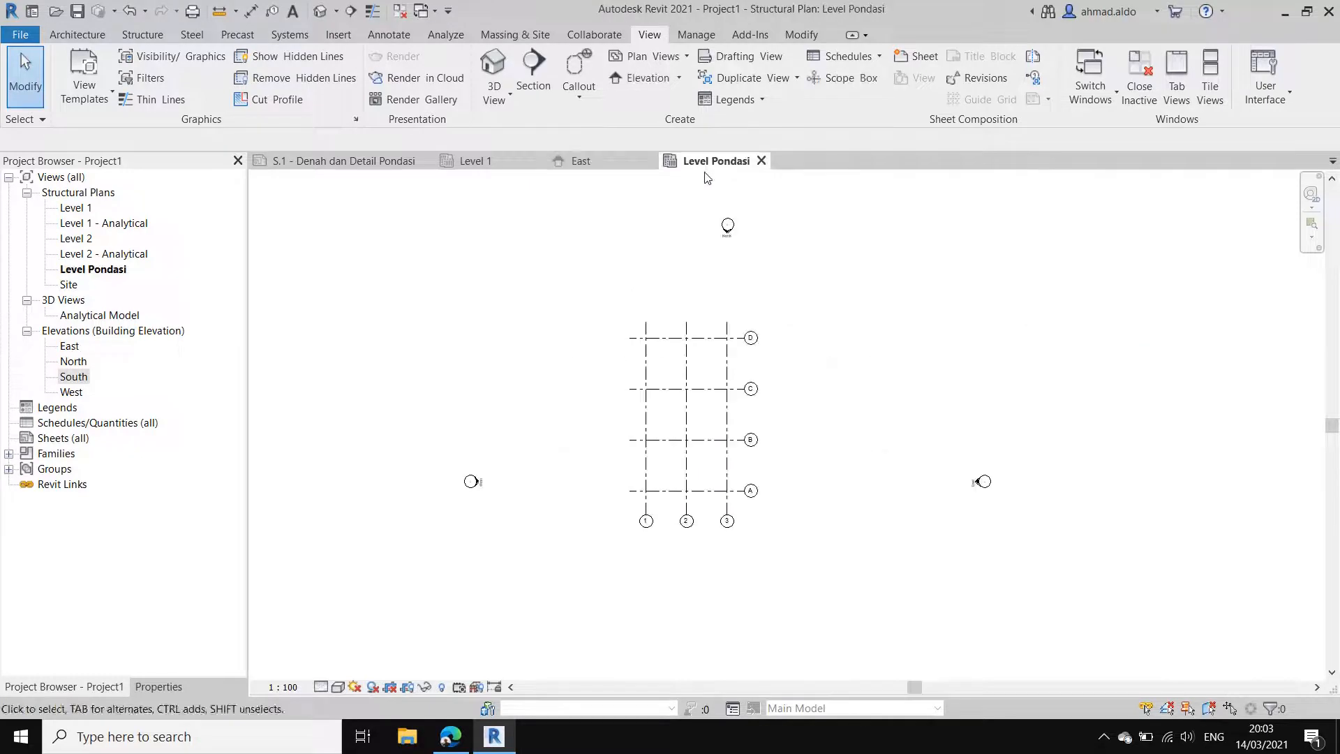
pyautogui.scroll(2, 740, 363)
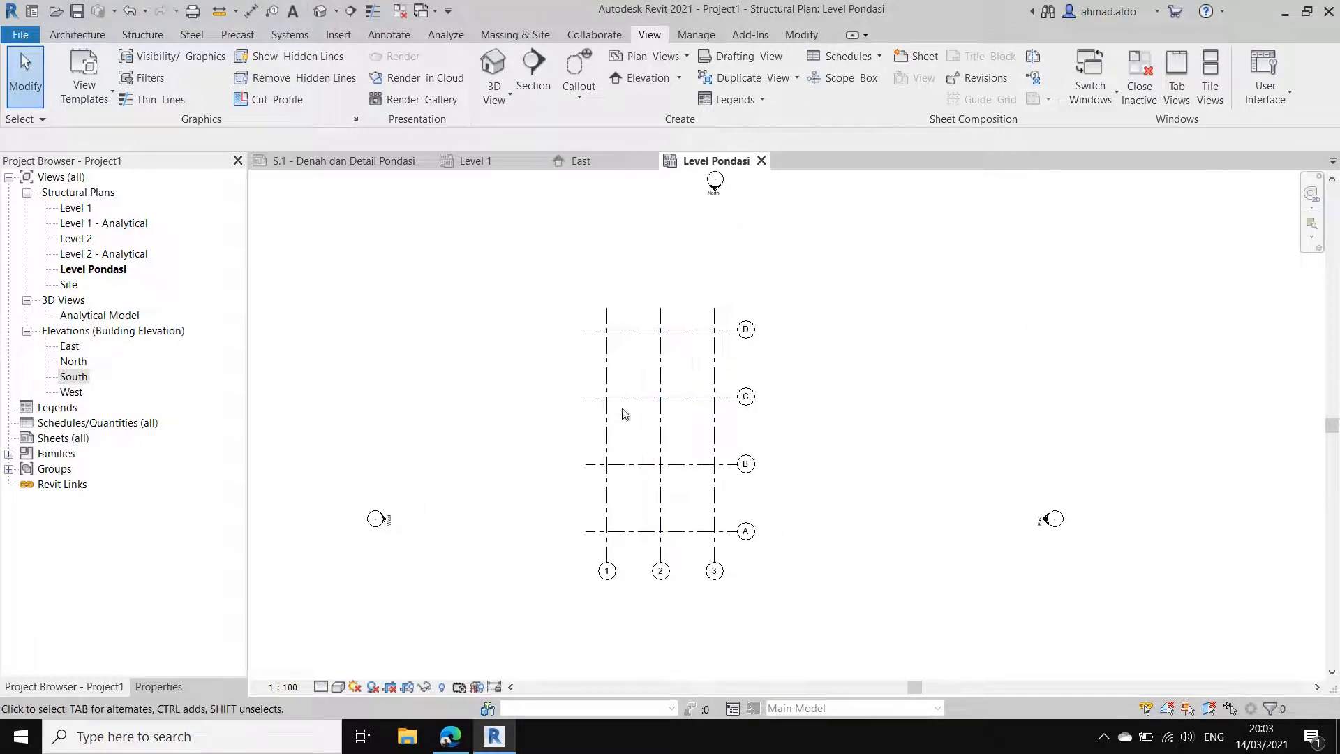
# Step: Start an isolated foundation and duplicate the rectangular footing type 1800 x 1200 x 450mm as Pondasi P1 120x120x30
pyautogui.click(143, 35)
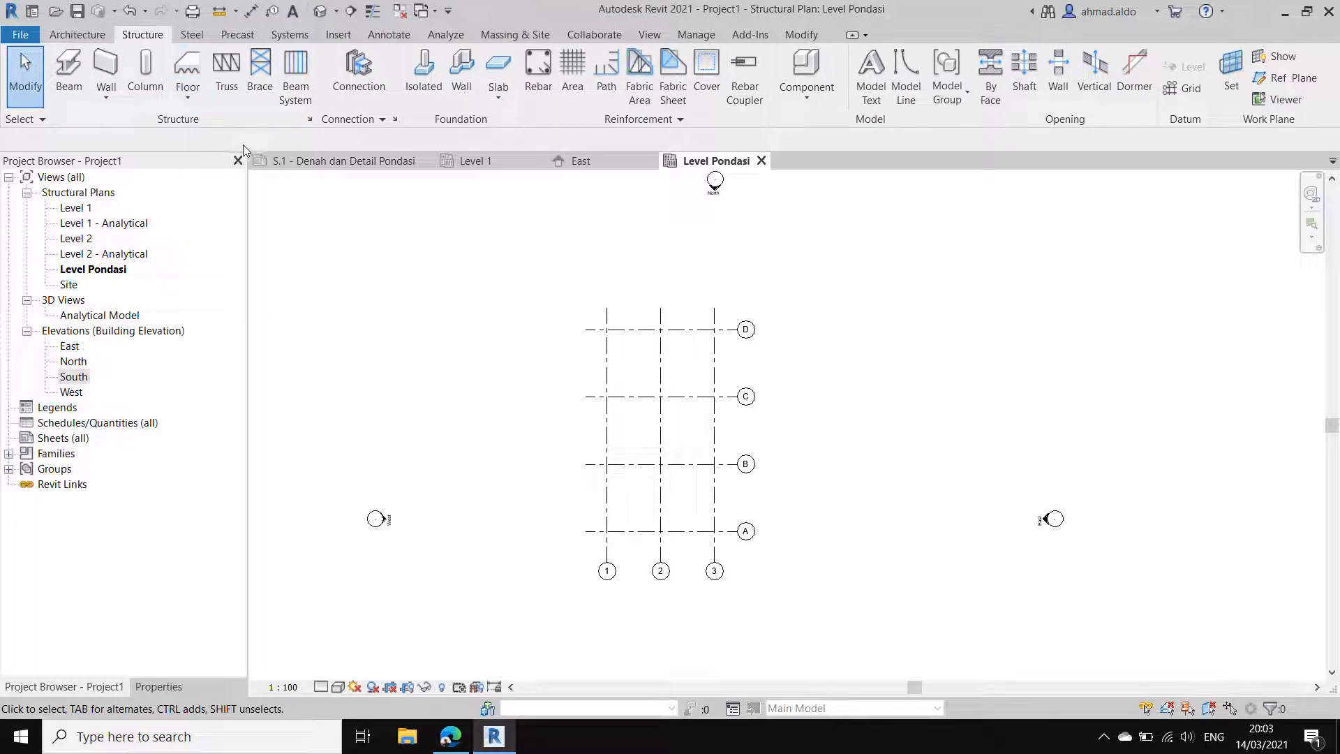
pyautogui.click(424, 97)
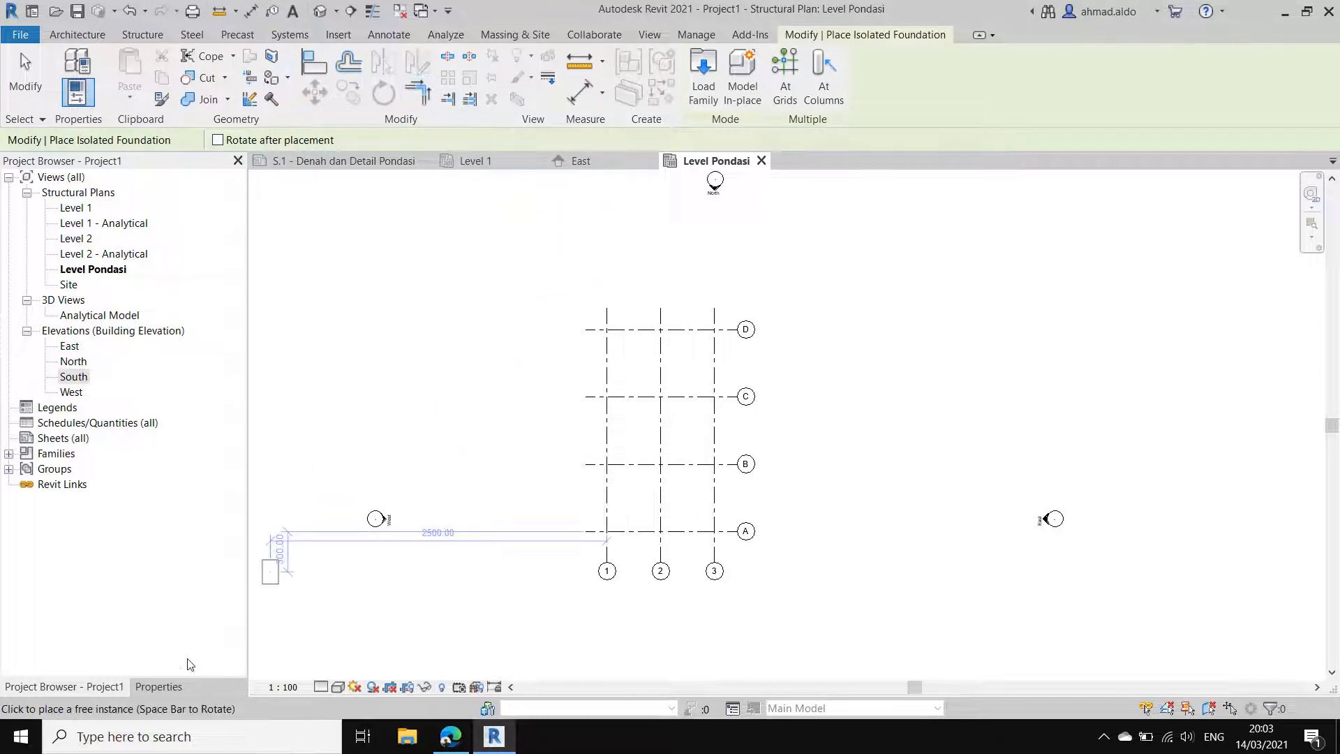
pyautogui.click(158, 687)
pyautogui.click(148, 205)
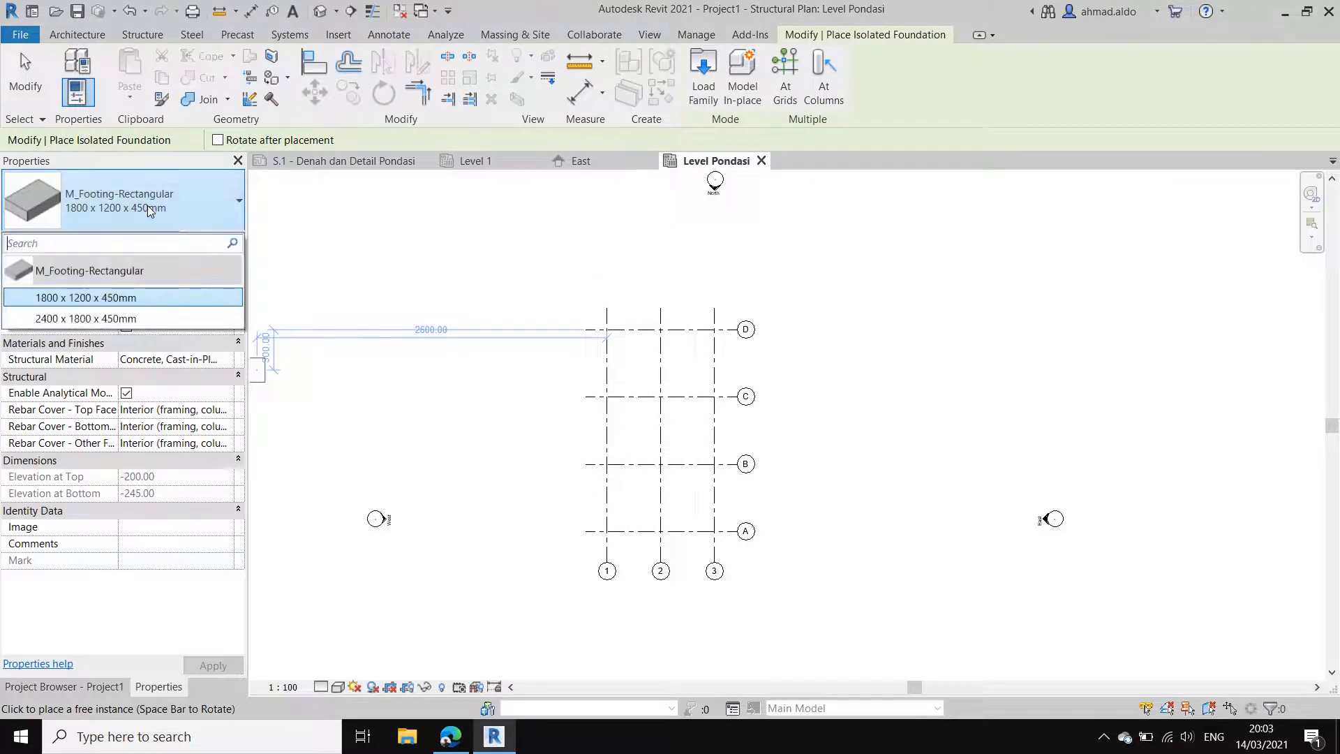
pyautogui.click(169, 212)
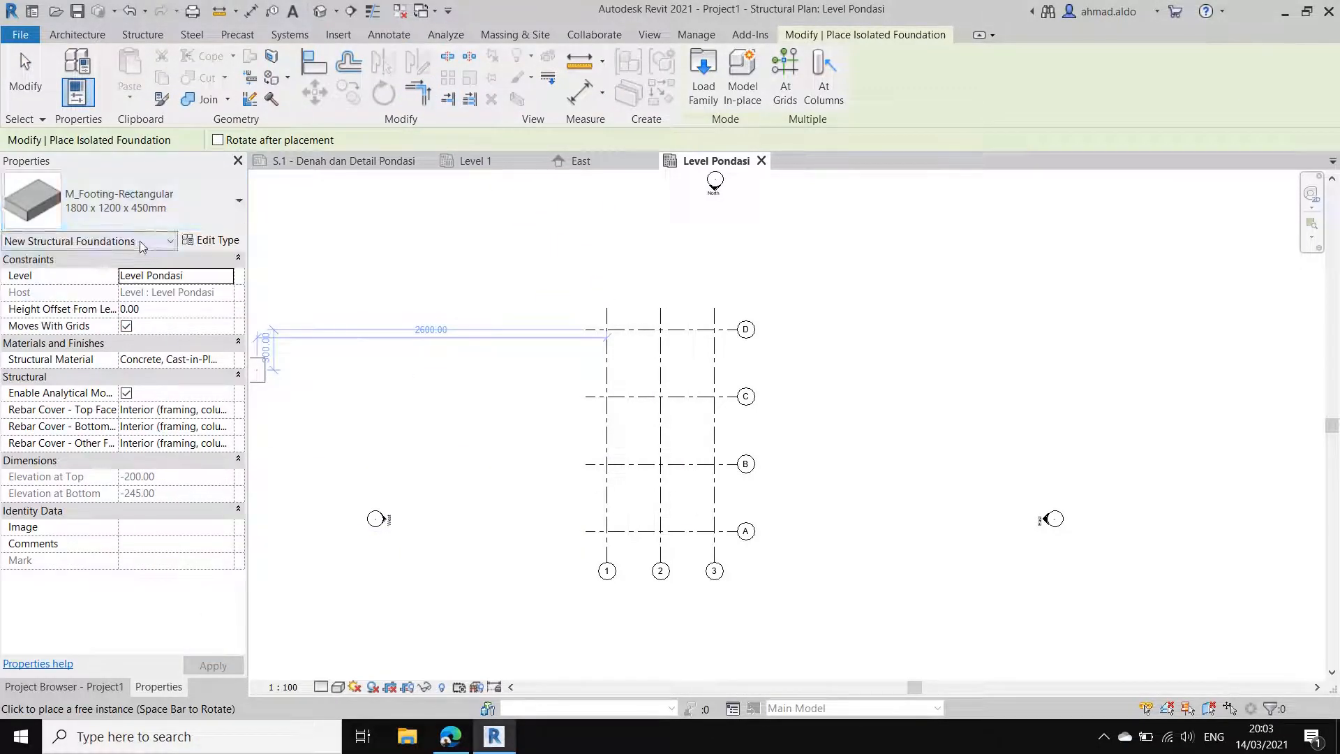
pyautogui.click(211, 240)
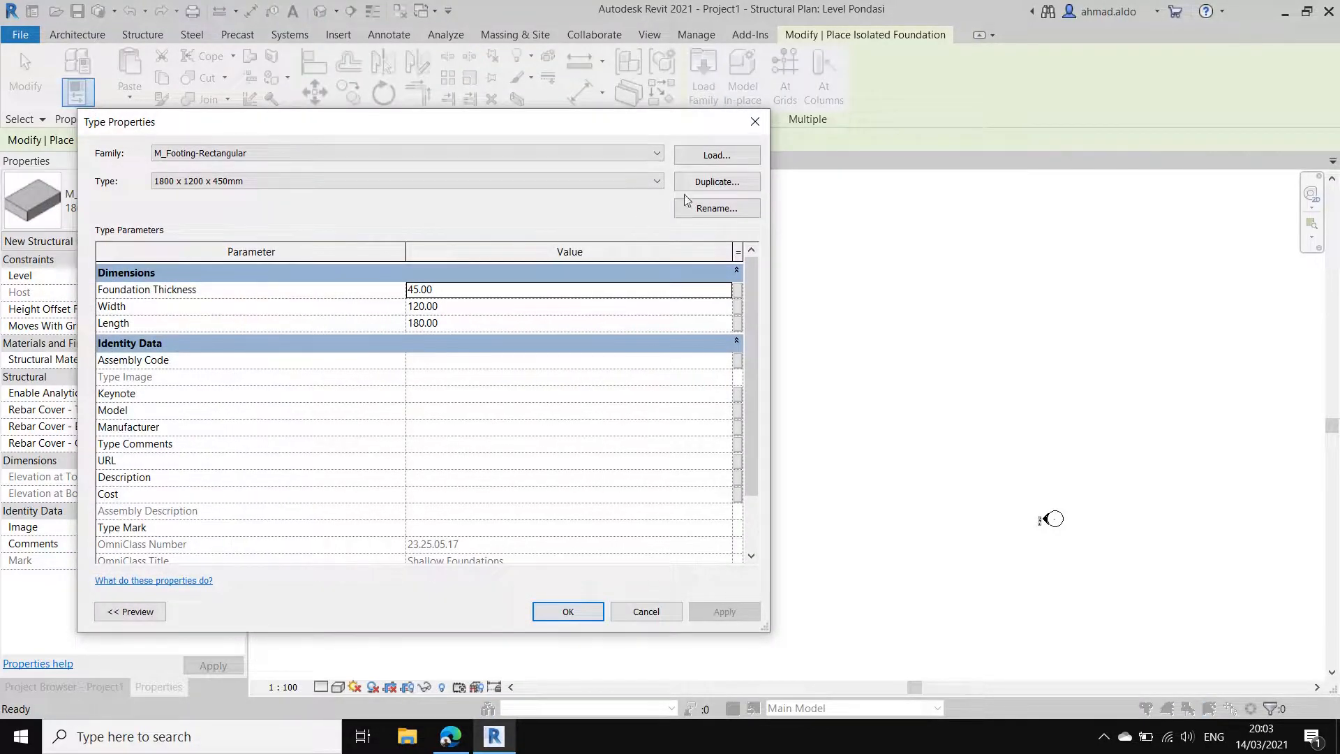
pyautogui.click(711, 183)
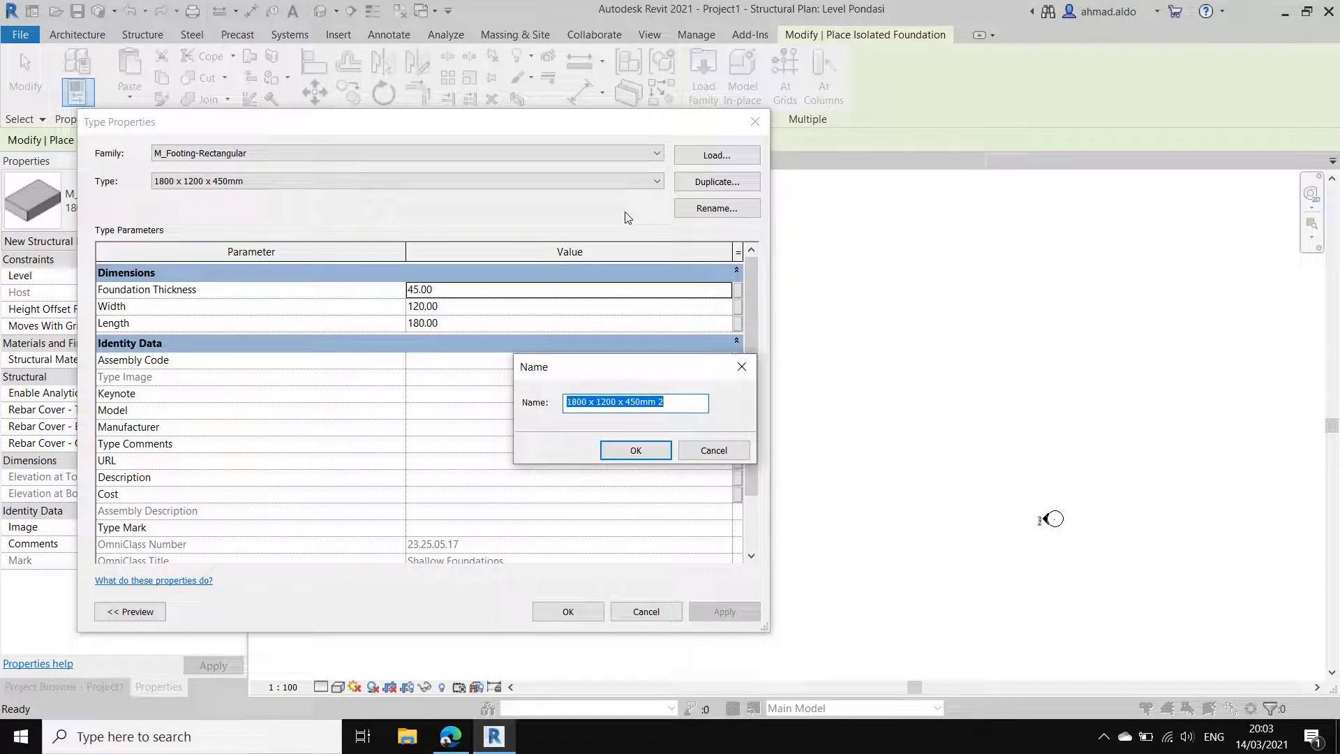
pyautogui.write('Pondasi ')
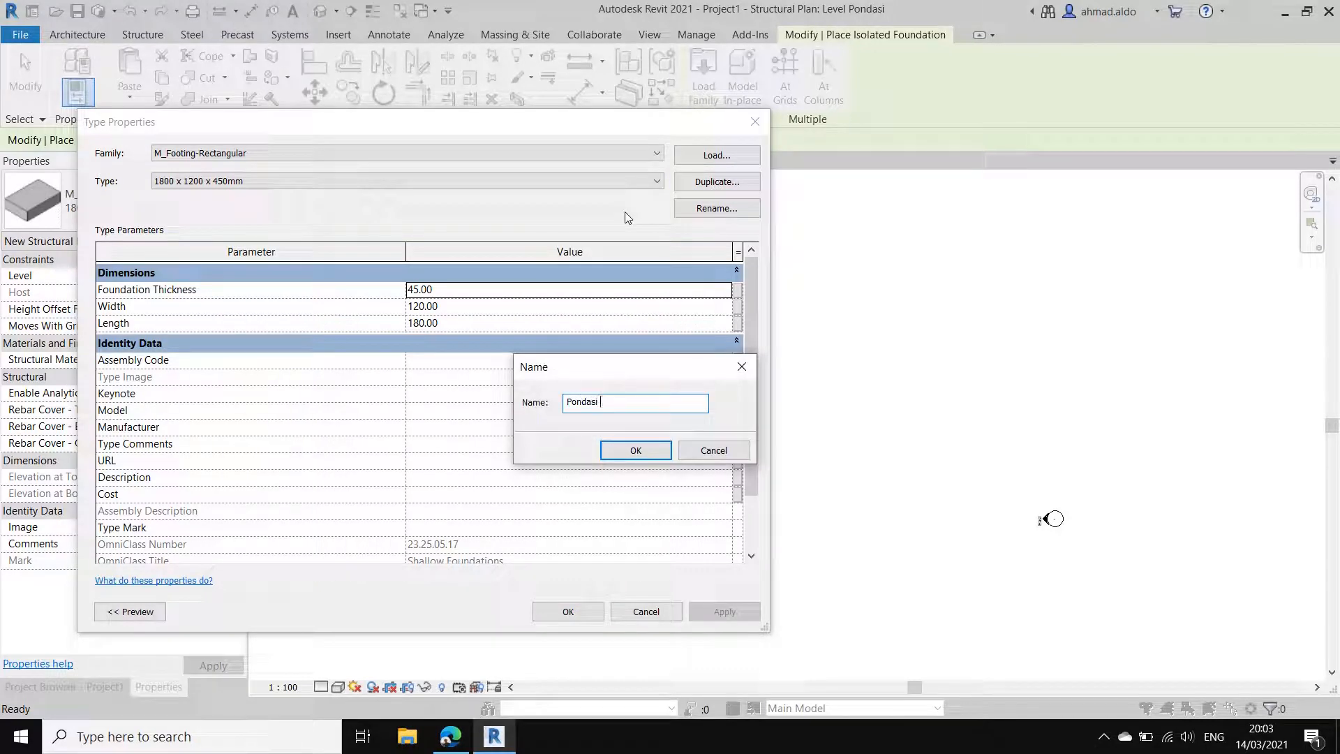
pyautogui.write('P1 120x120x30')
pyautogui.click(635, 450)
# Step: Set the new footing type's foundation thickness to 30 cm and its length to 120 cm
pyautogui.click(444, 293)
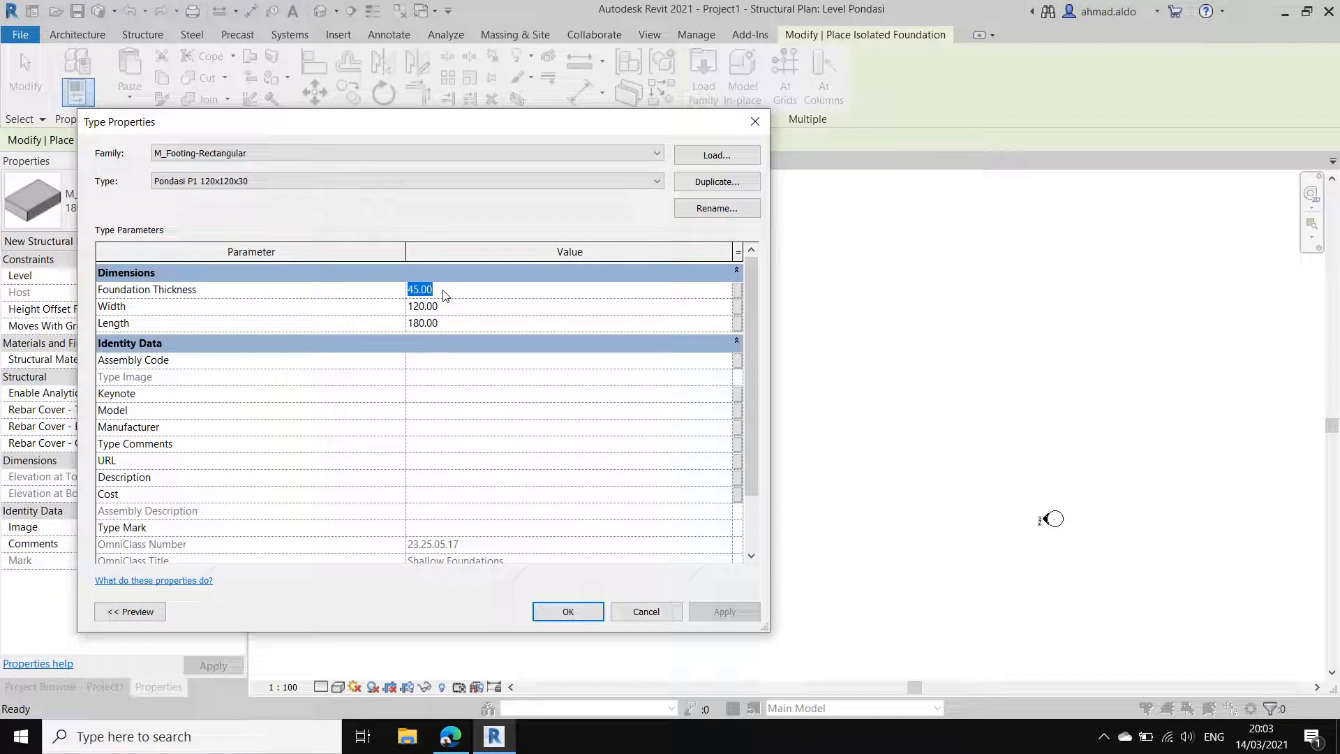
pyautogui.write('30')
pyautogui.press('Tab')
pyautogui.click(463, 325)
pyautogui.write('120')
pyautogui.hotkey('shift', 'Tab')
pyautogui.click(585, 607)
# Step: Place Pondasi P1 footings where grid D crosses grids 1, 2 and 3
pyautogui.scroll(5, 599, 391)
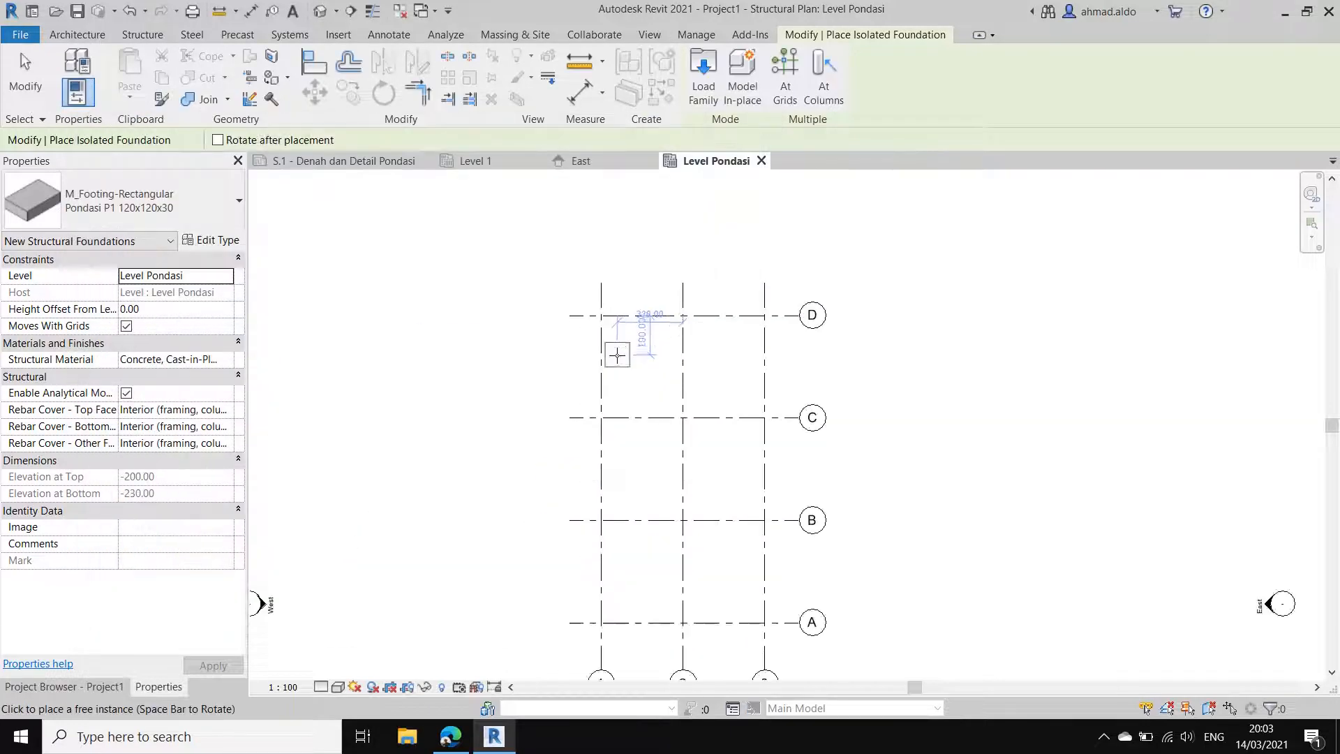
pyautogui.click(592, 308)
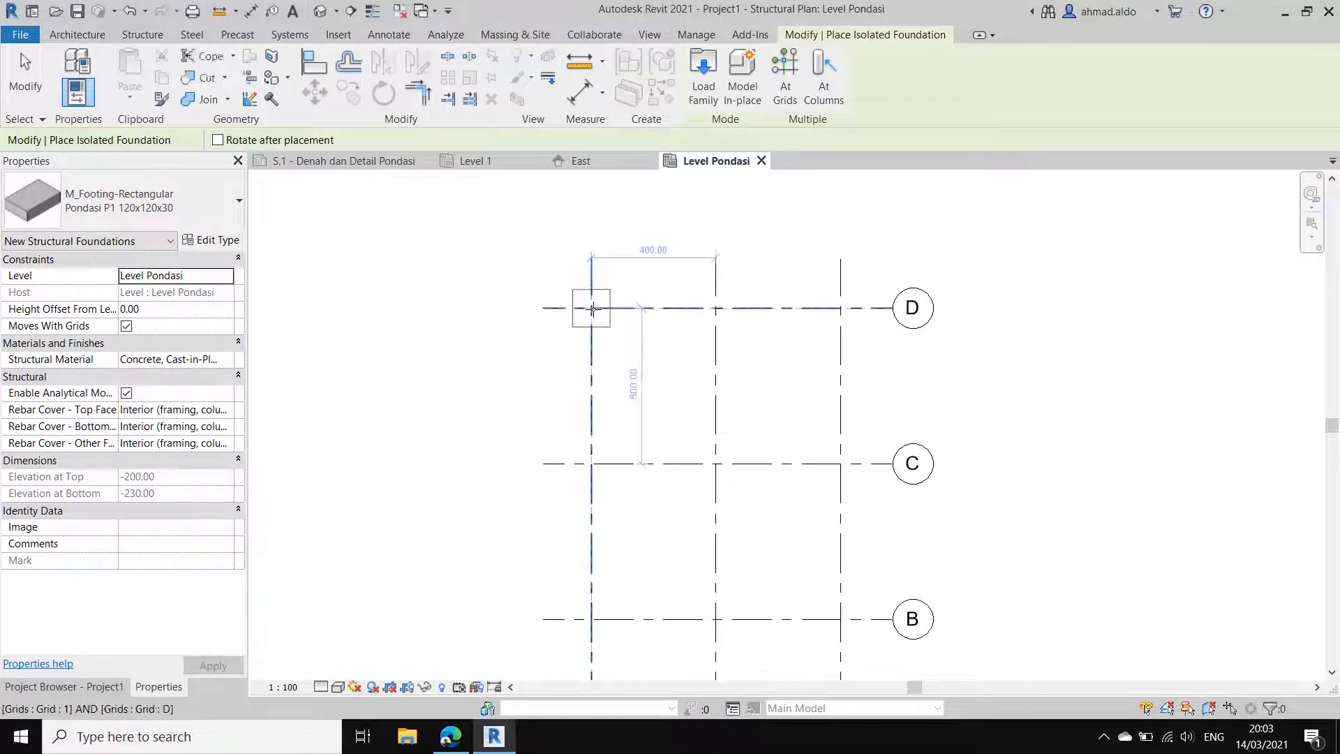
pyautogui.click(712, 308)
pyautogui.click(841, 308)
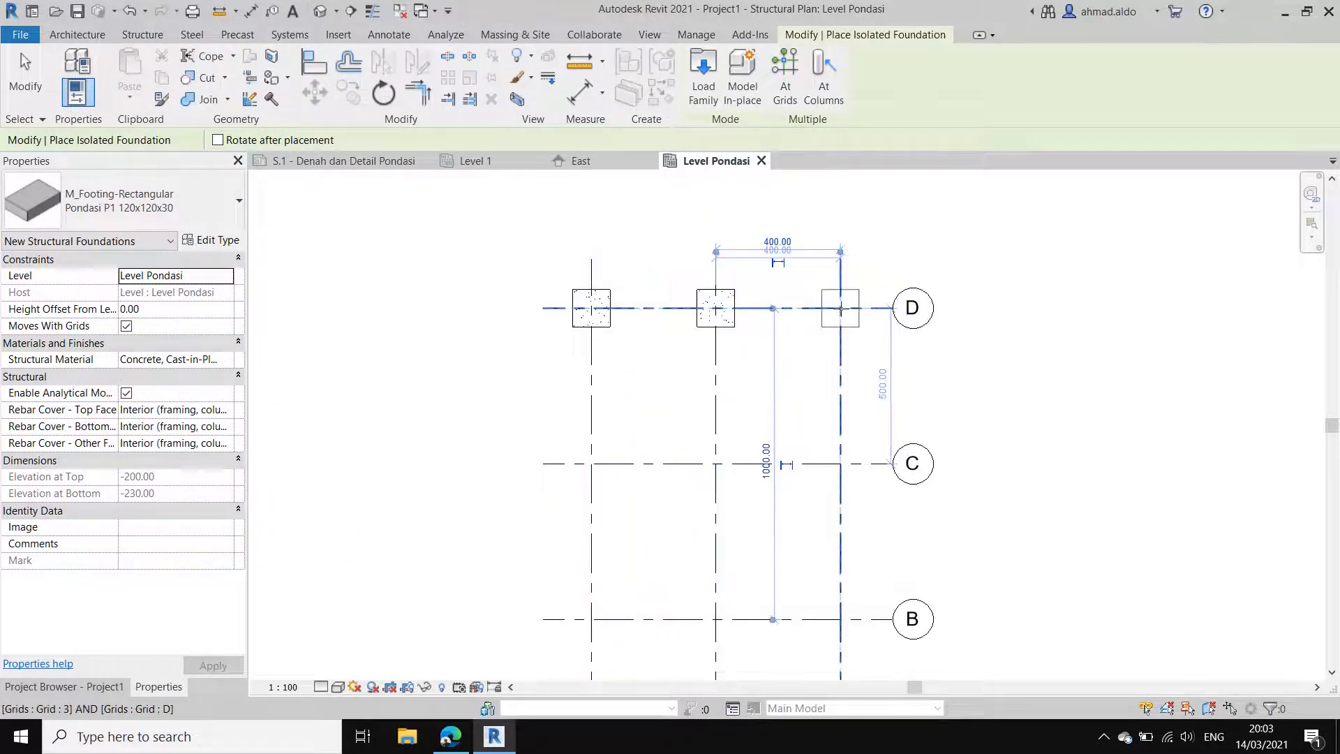
# Step: Place Pondasi P1 footings at all intersections of grids A, B and C with grids 1, 2 and 3 using At Grids
pyautogui.scroll(-3, 776, 264)
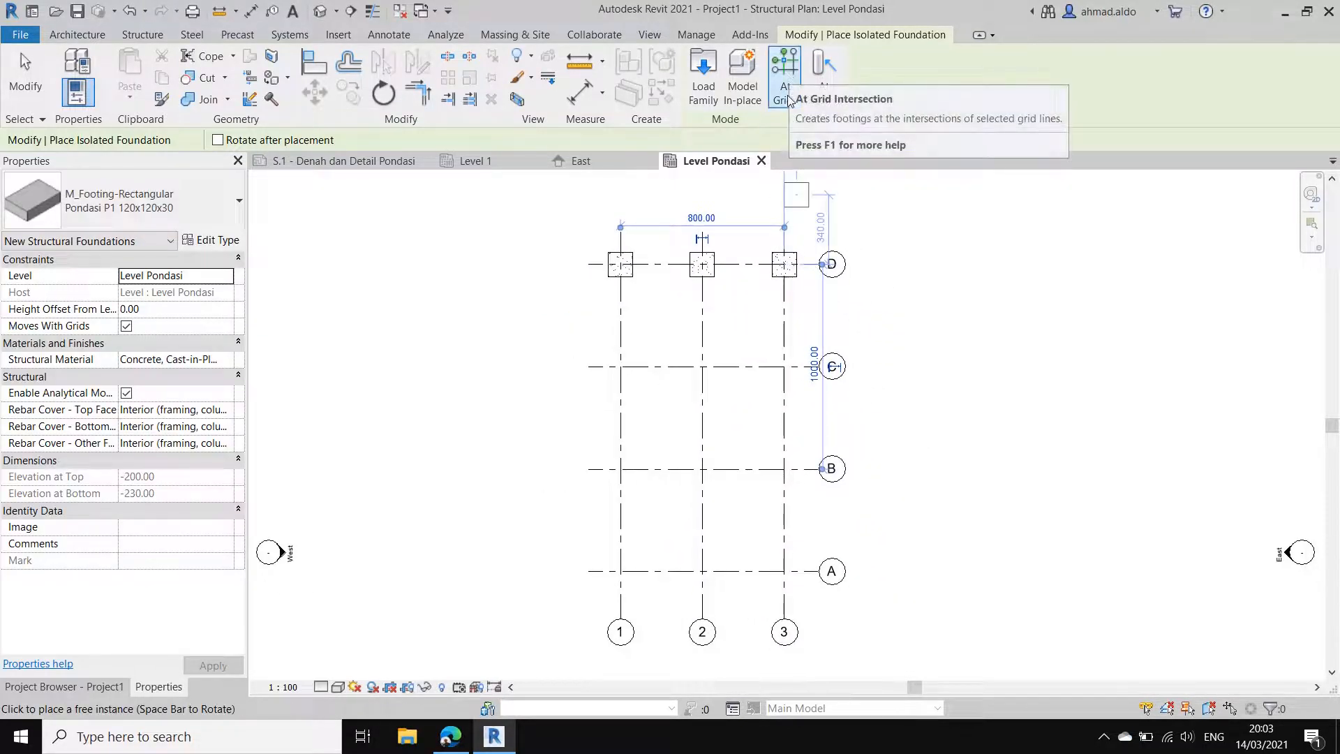
pyautogui.click(786, 84)
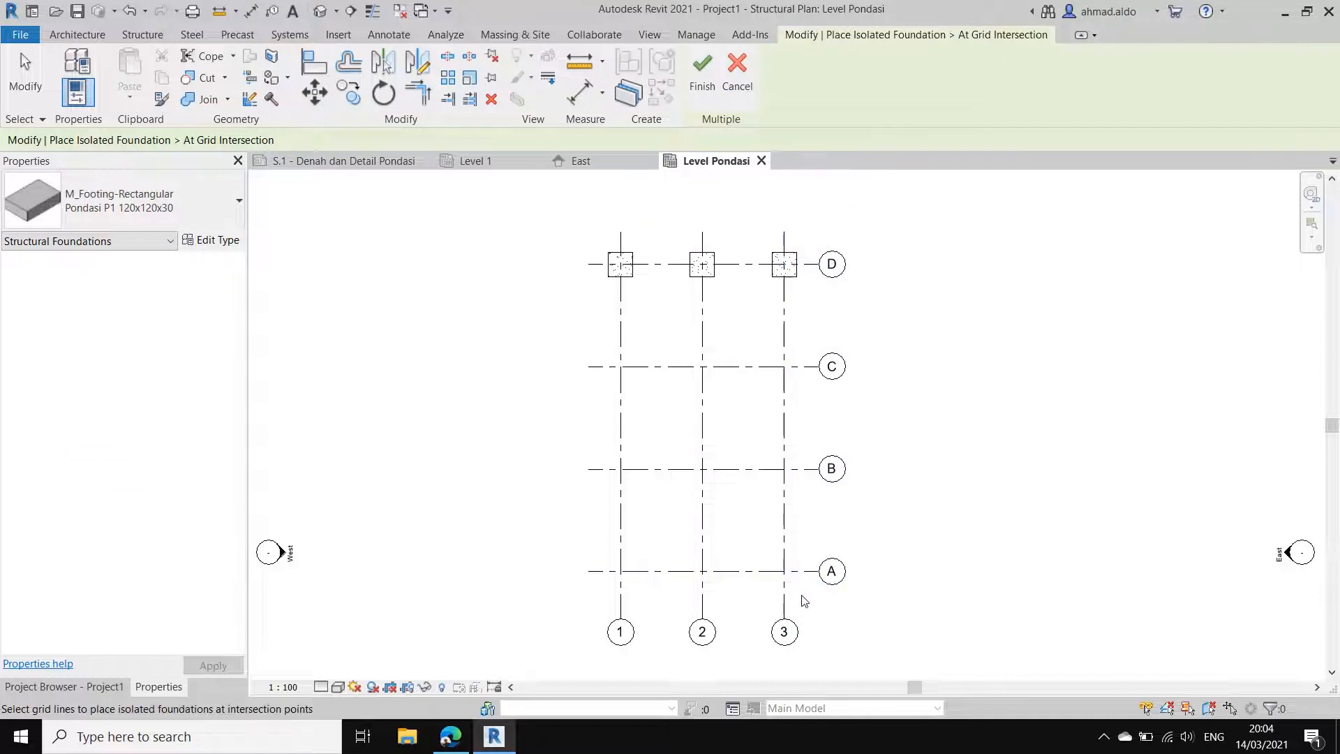
pyautogui.moveTo(803, 595); pyautogui.dragTo(574, 328)
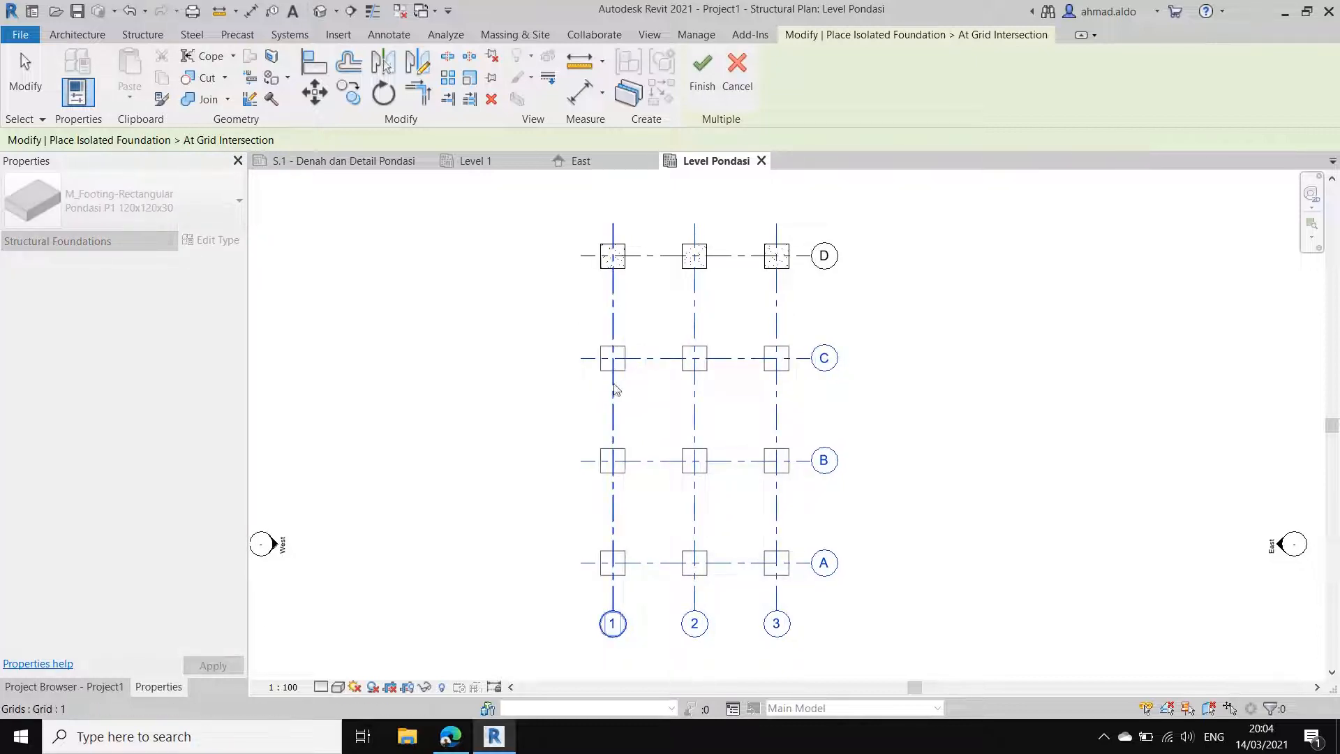
pyautogui.click(703, 70)
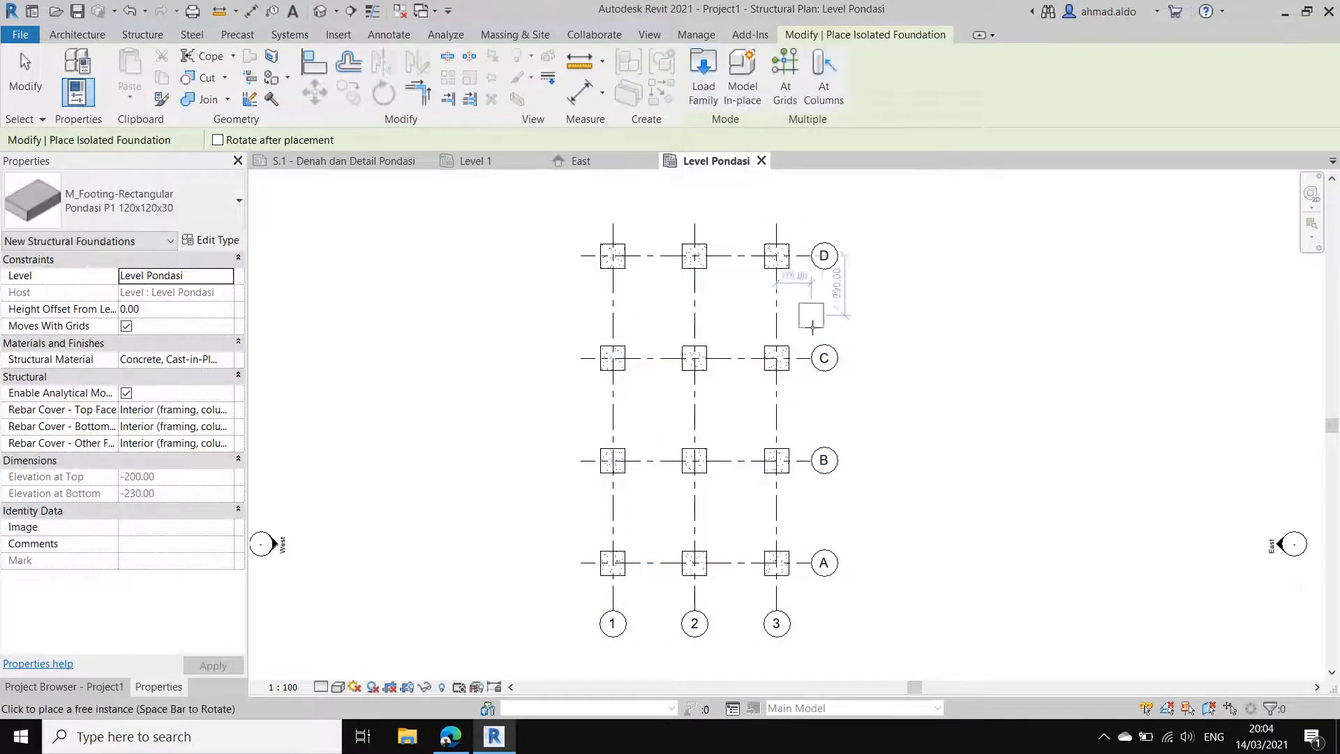
pyautogui.press('Escape')
pyautogui.moveTo(793, 382); pyautogui.dragTo(854, 385, button='middle')
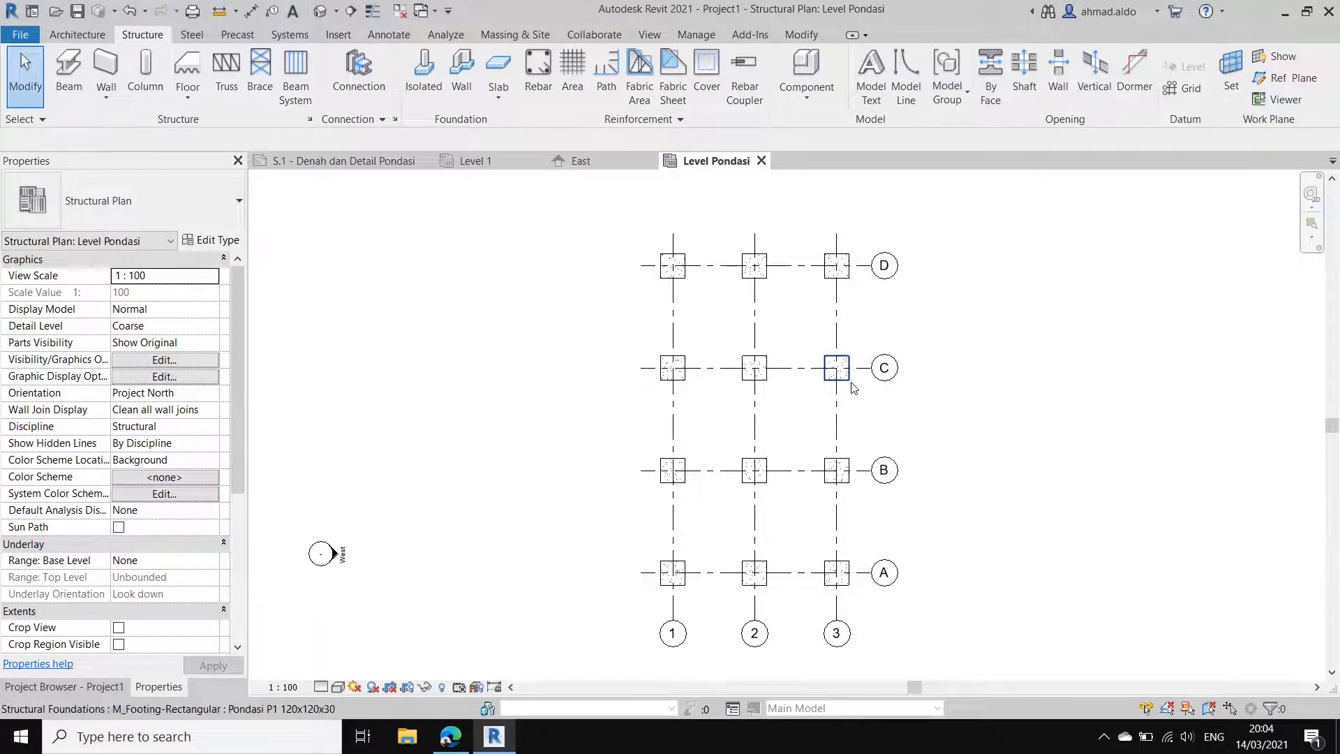
pyautogui.click(841, 366)
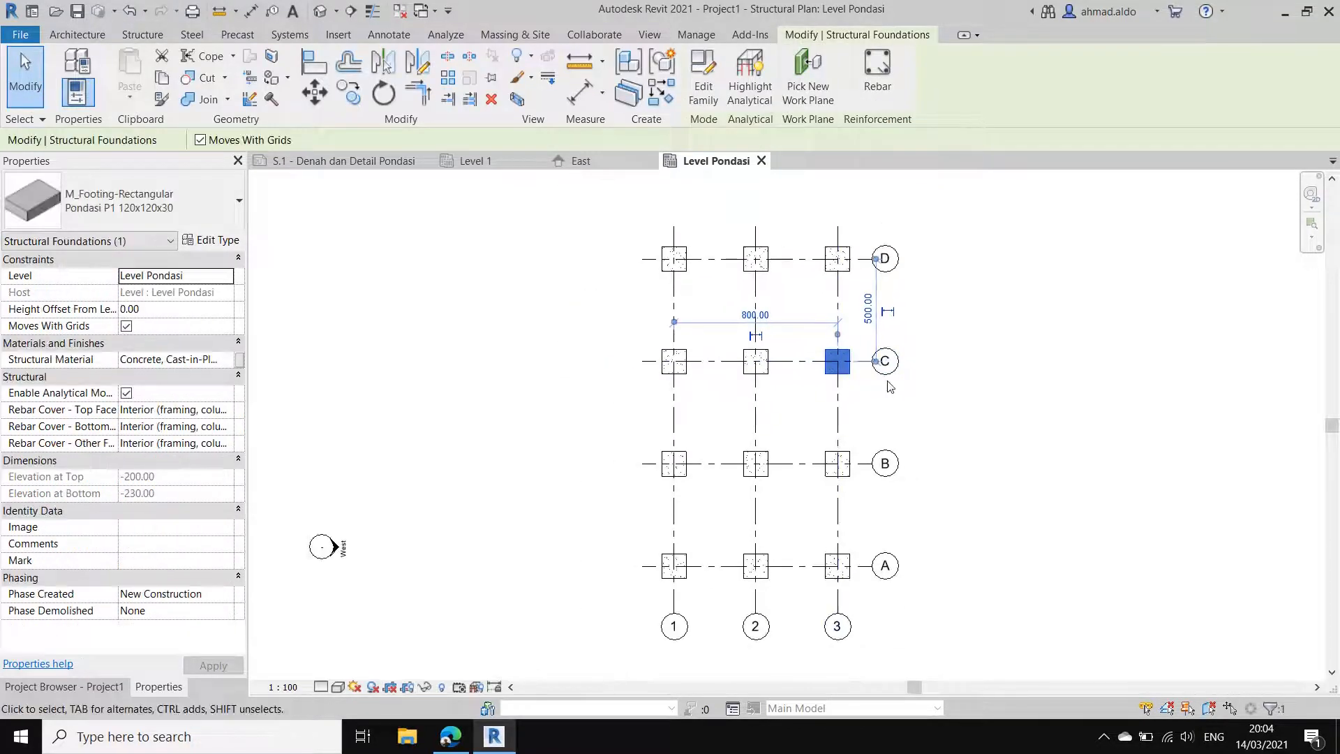
pyautogui.press('Escape')
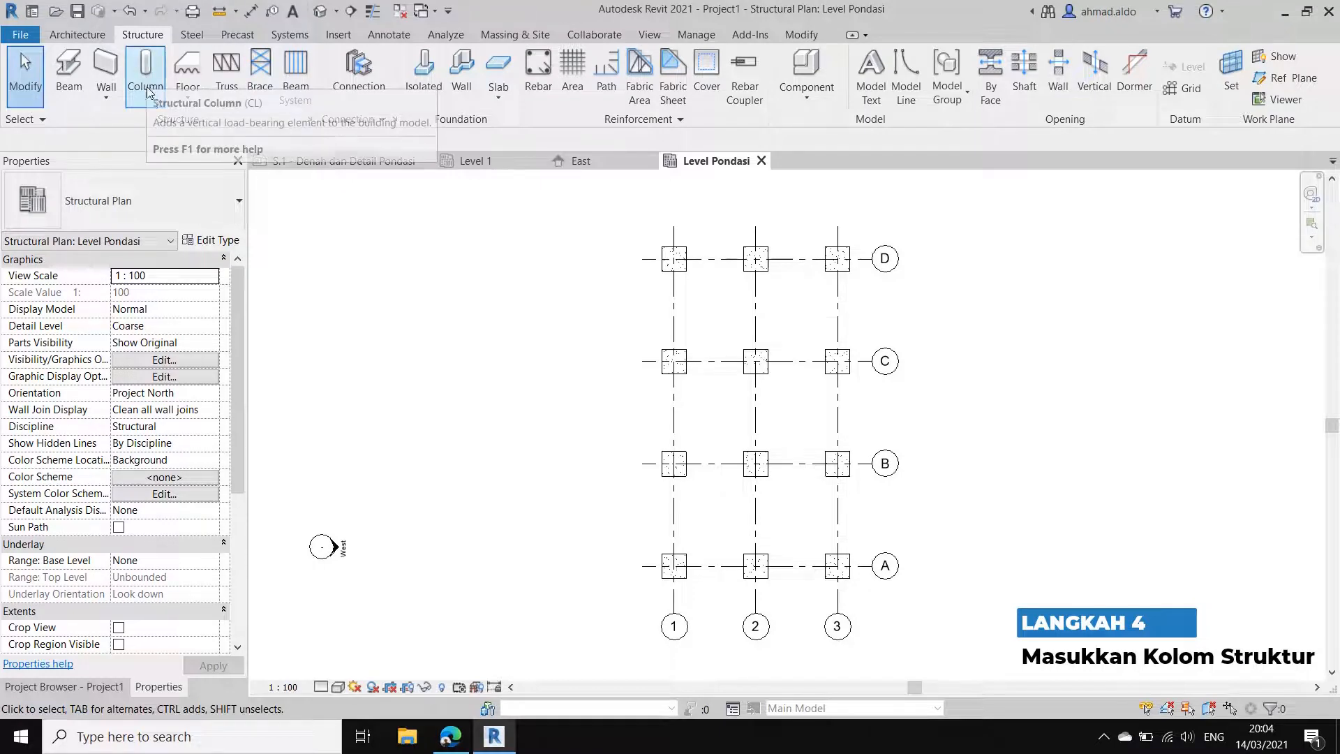
# Step: Start a structural column and choose the M_Concrete-Rectangular-Column type 300 x 450mm
pyautogui.click(74, 35)
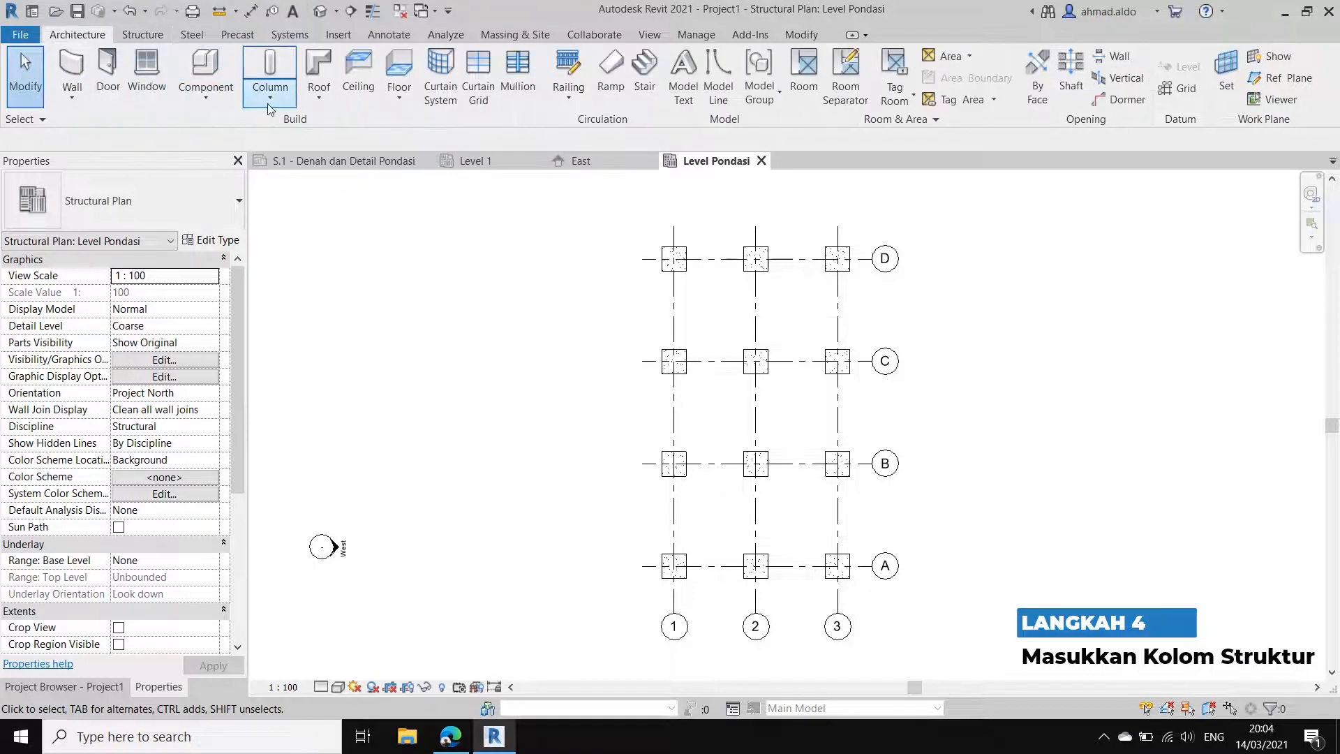
pyautogui.click(269, 102)
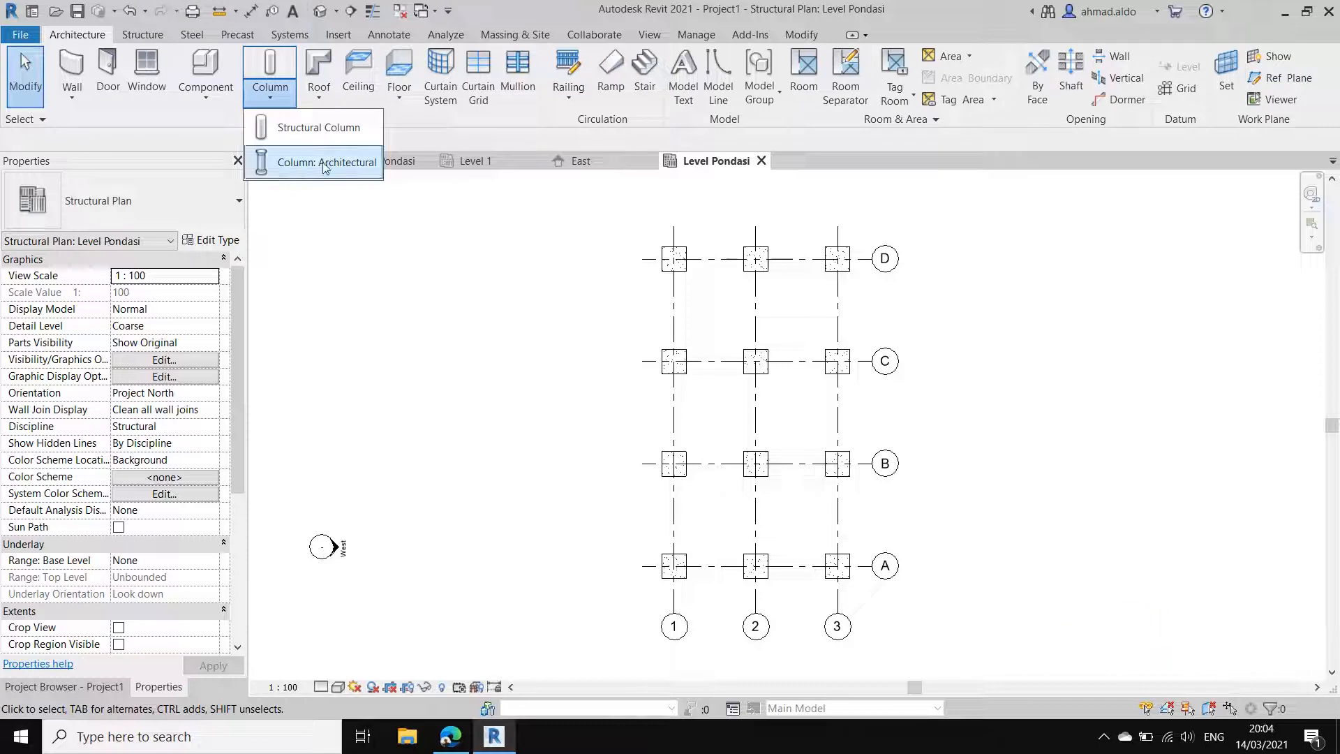
pyautogui.click(142, 35)
pyautogui.click(147, 74)
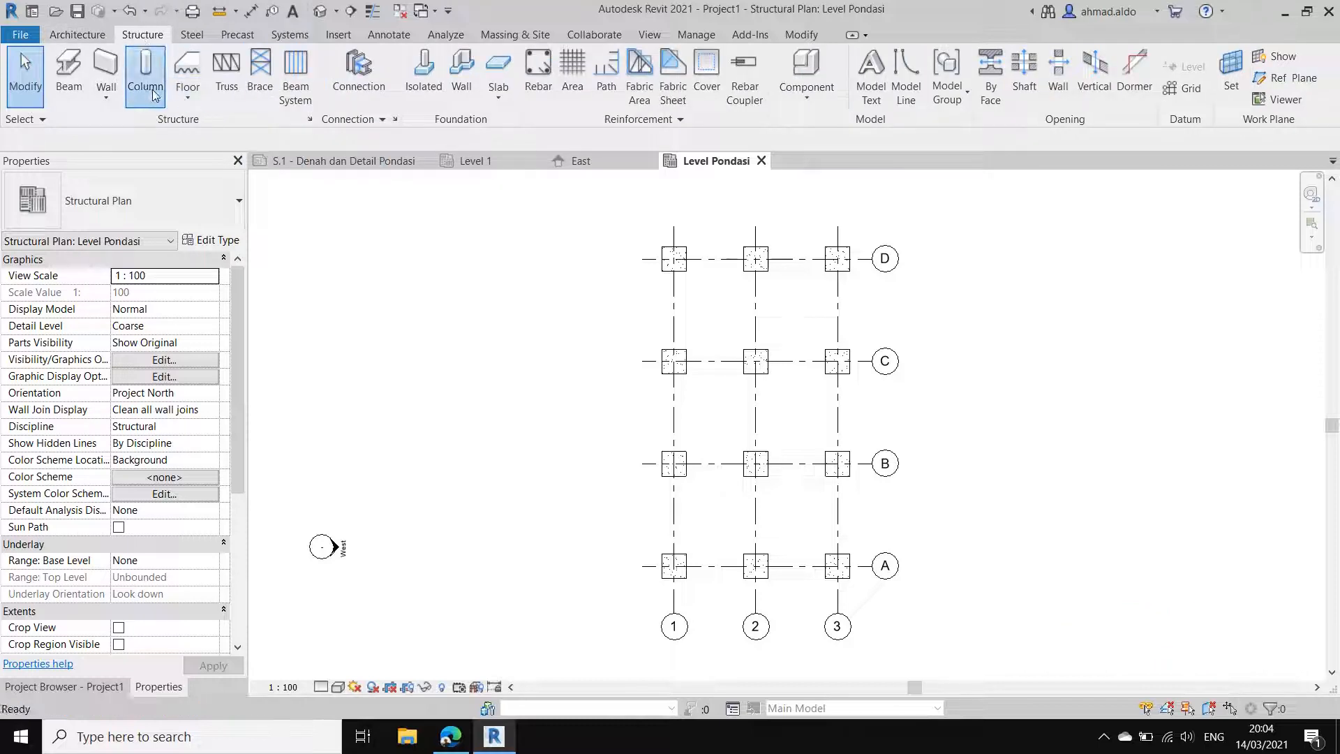
pyautogui.click(188, 213)
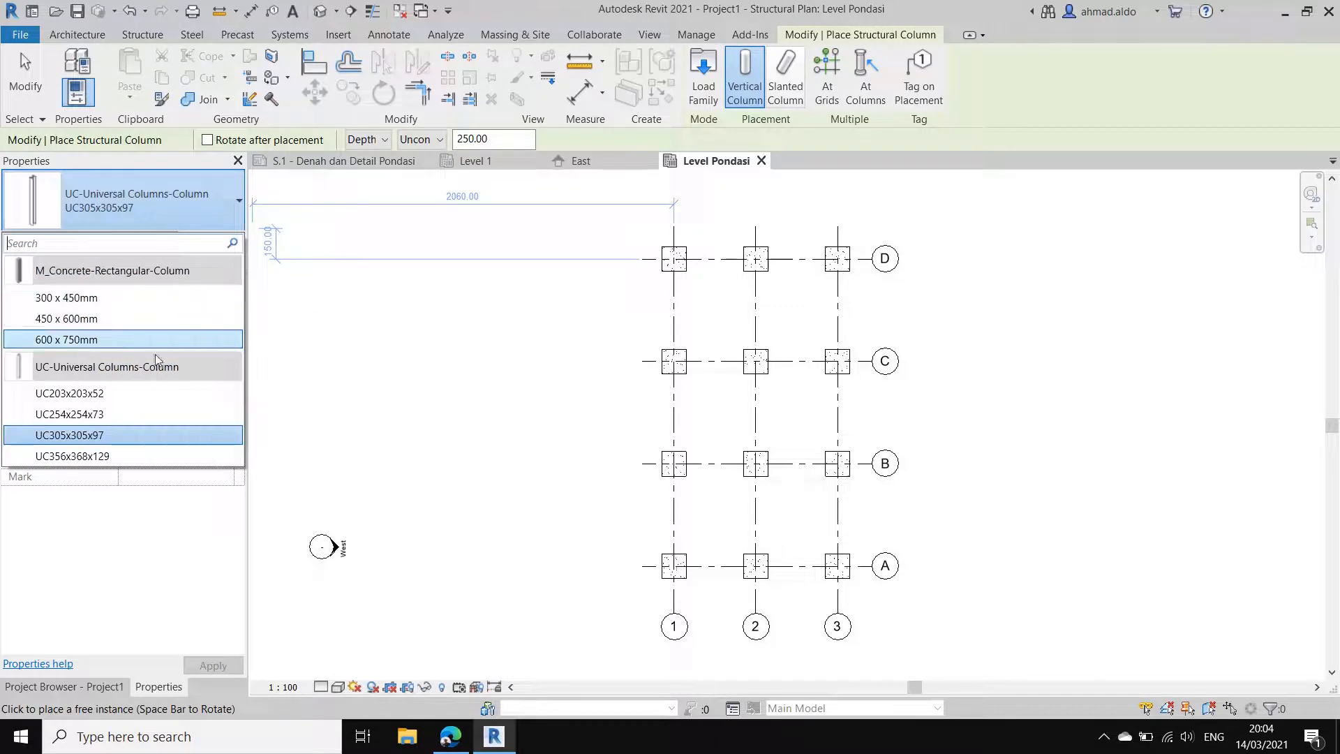
pyautogui.click(158, 298)
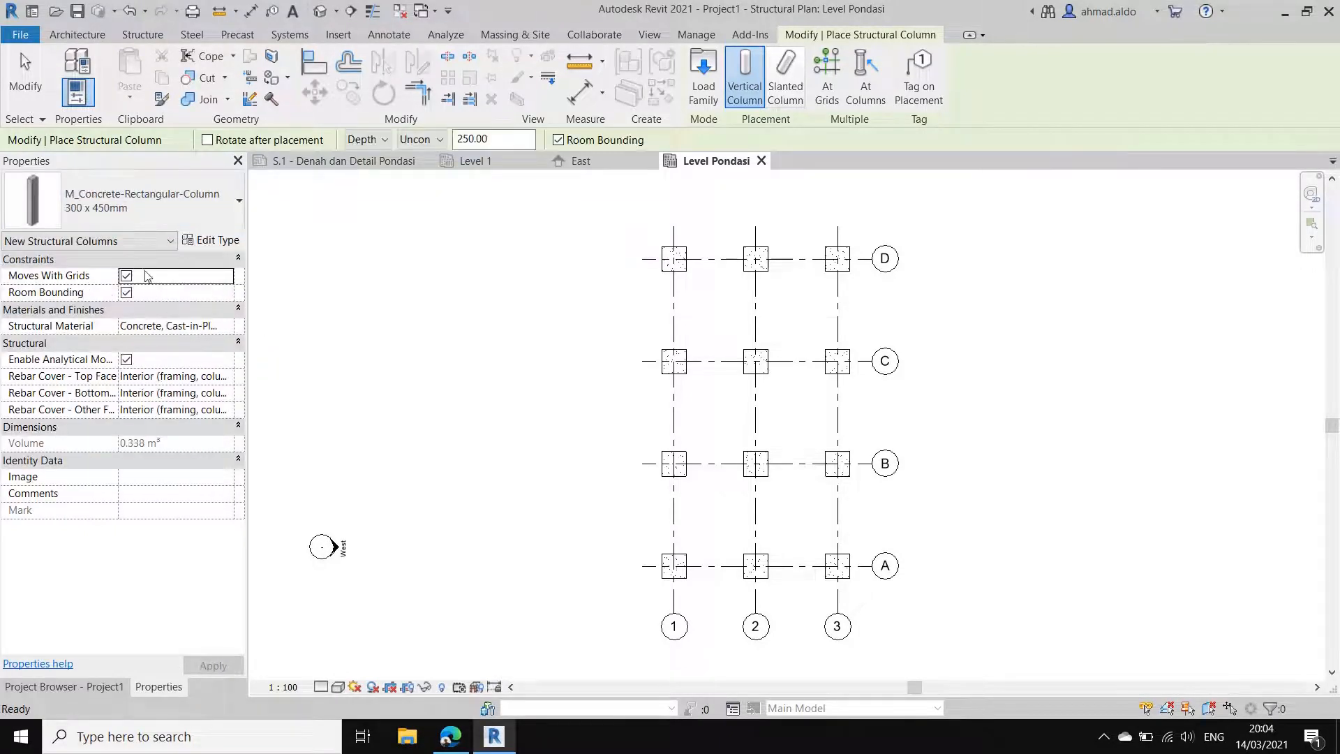
pyautogui.click(160, 199)
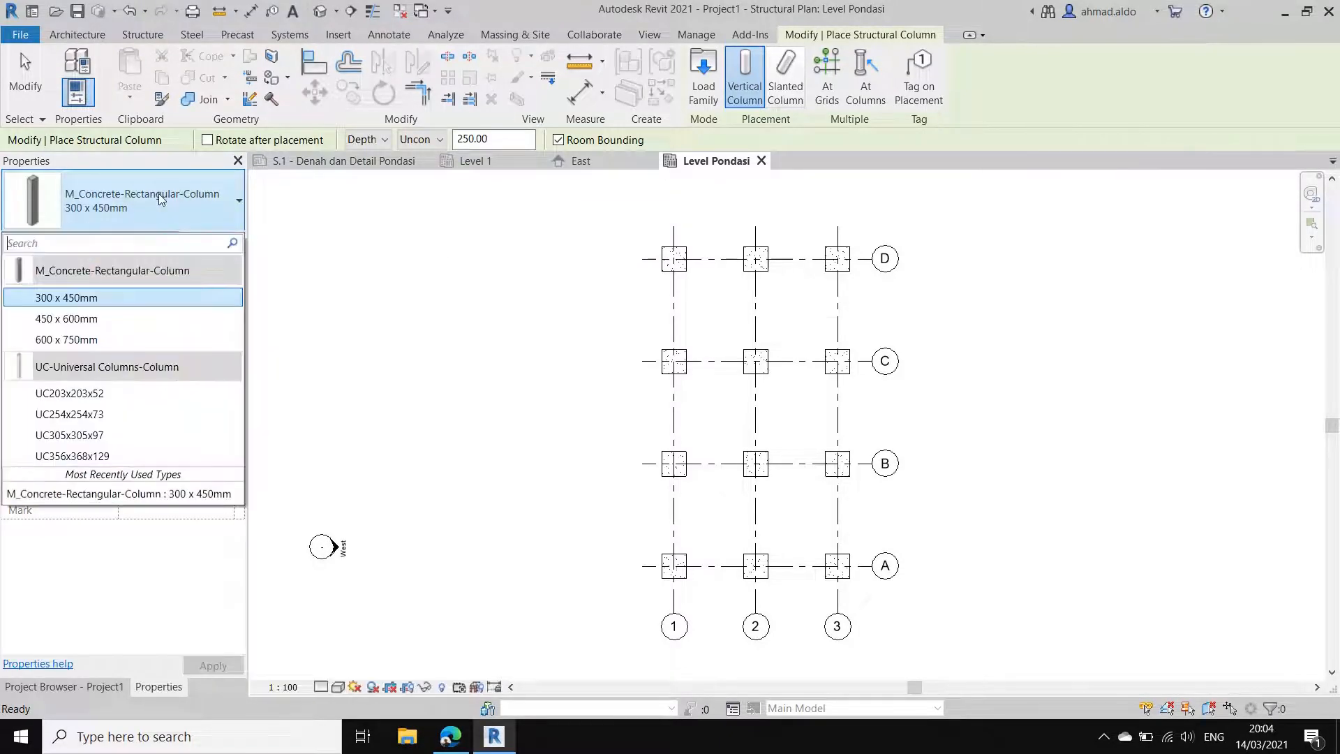
pyautogui.click(160, 199)
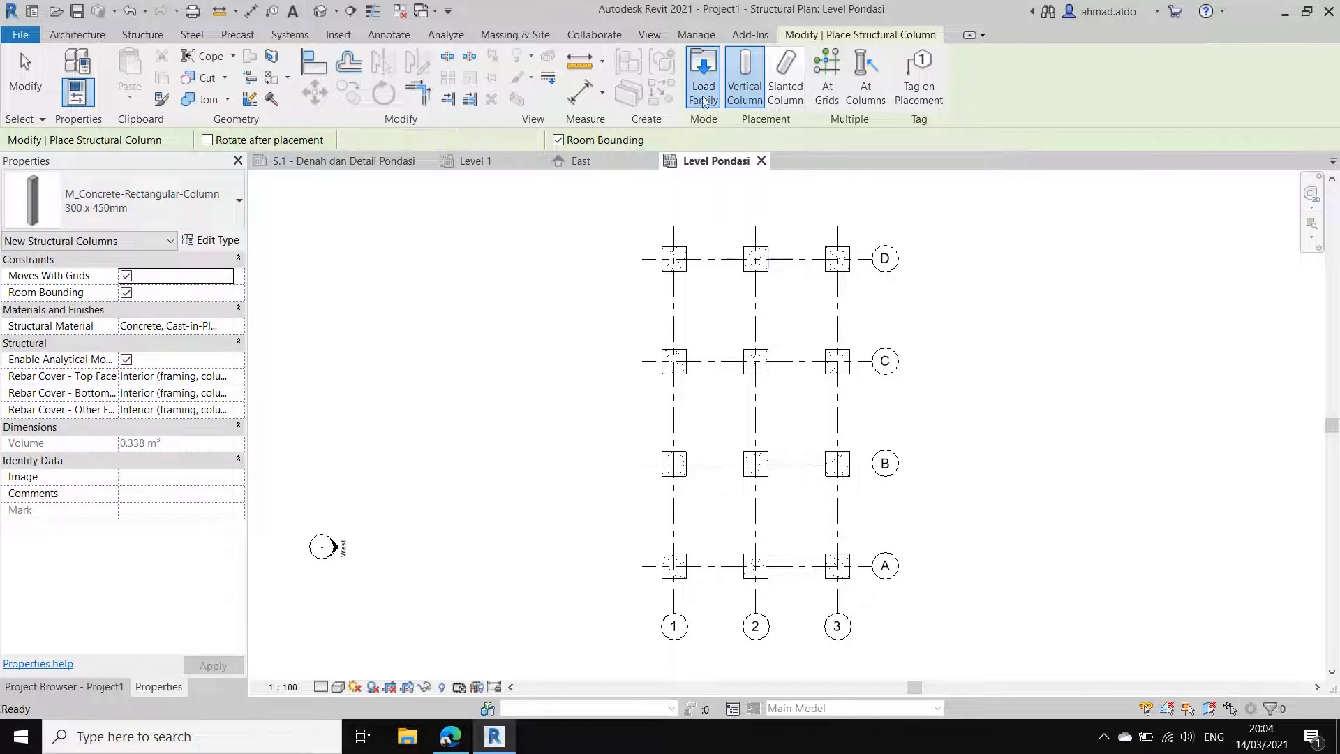
pyautogui.click(703, 77)
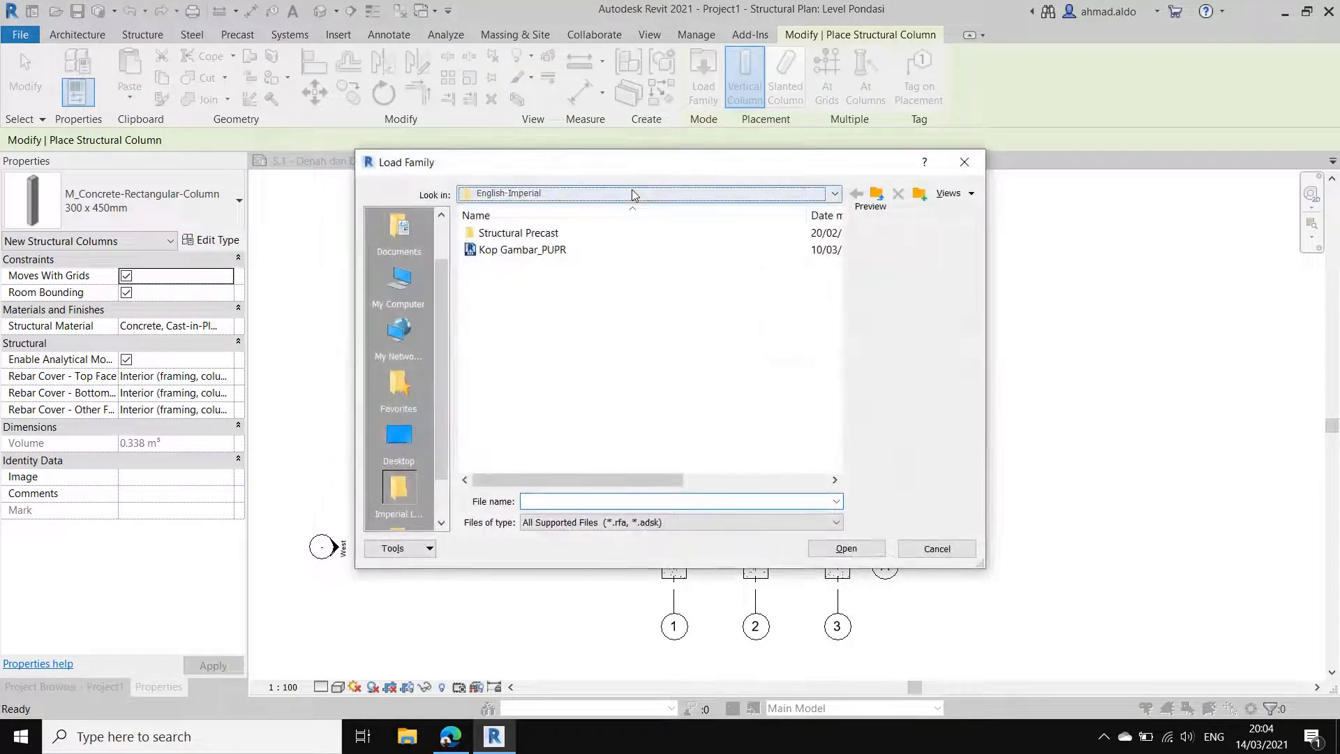
pyautogui.click(631, 190)
pyautogui.click(610, 299)
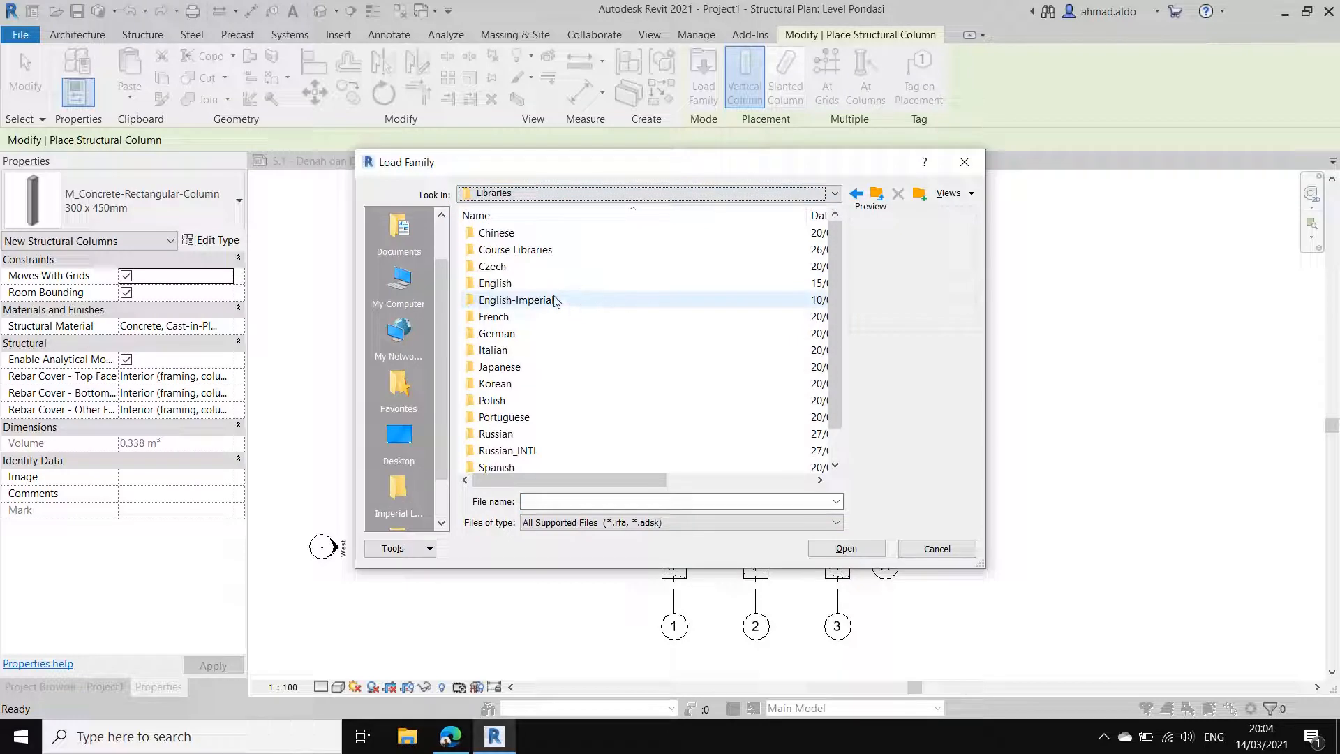
pyautogui.doubleClick(513, 285)
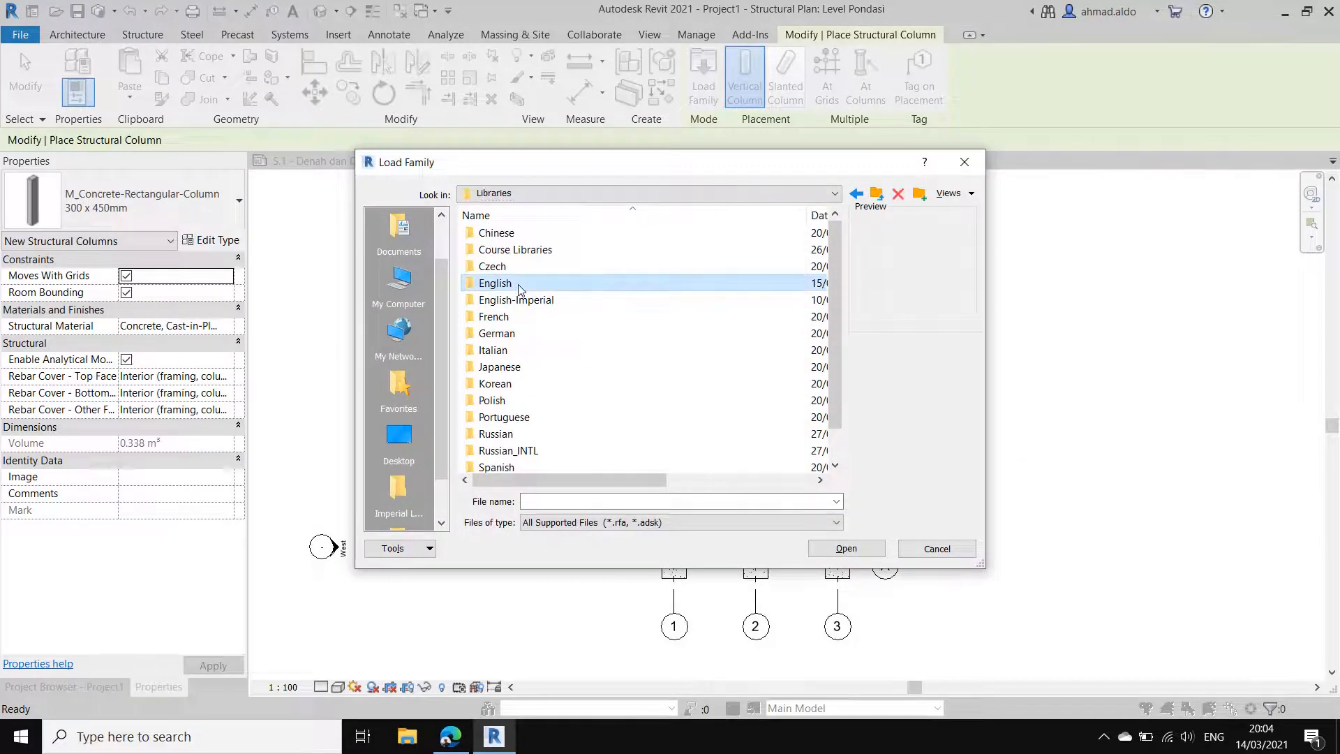
pyautogui.doubleClick(513, 300)
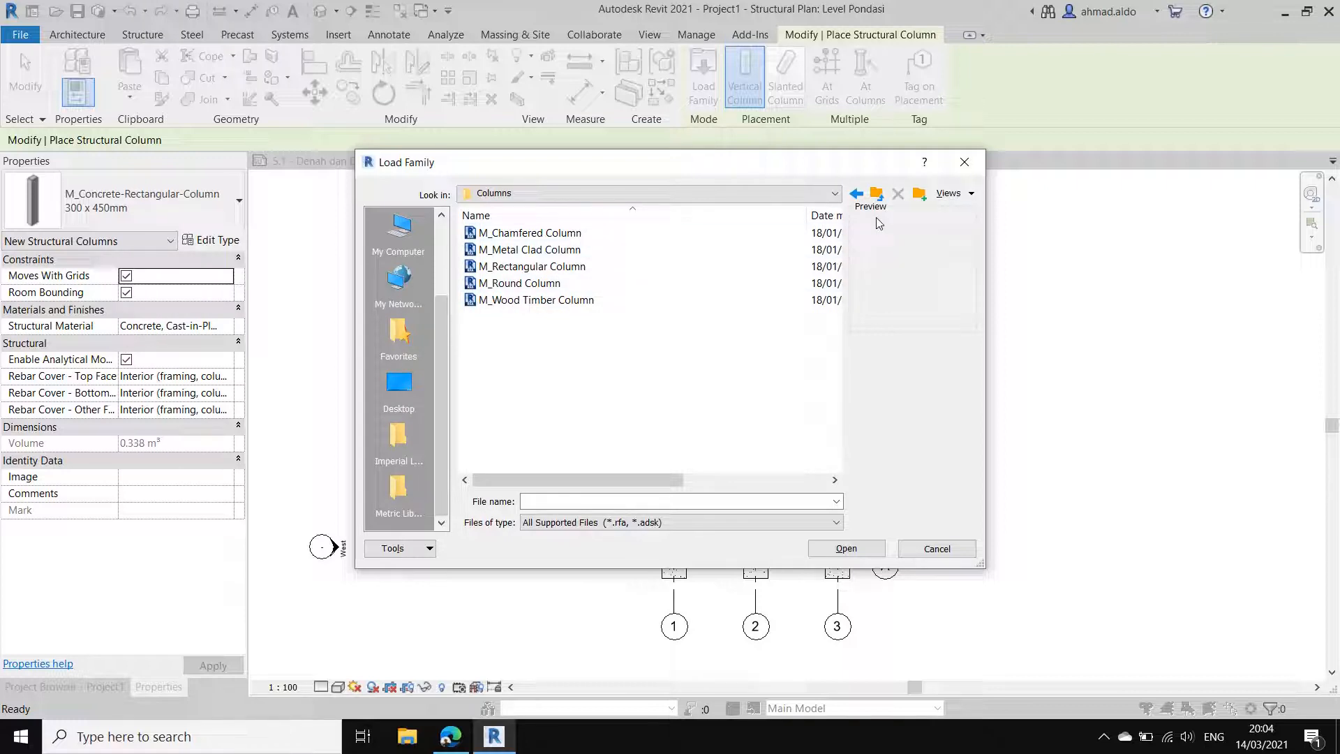
pyautogui.click(964, 162)
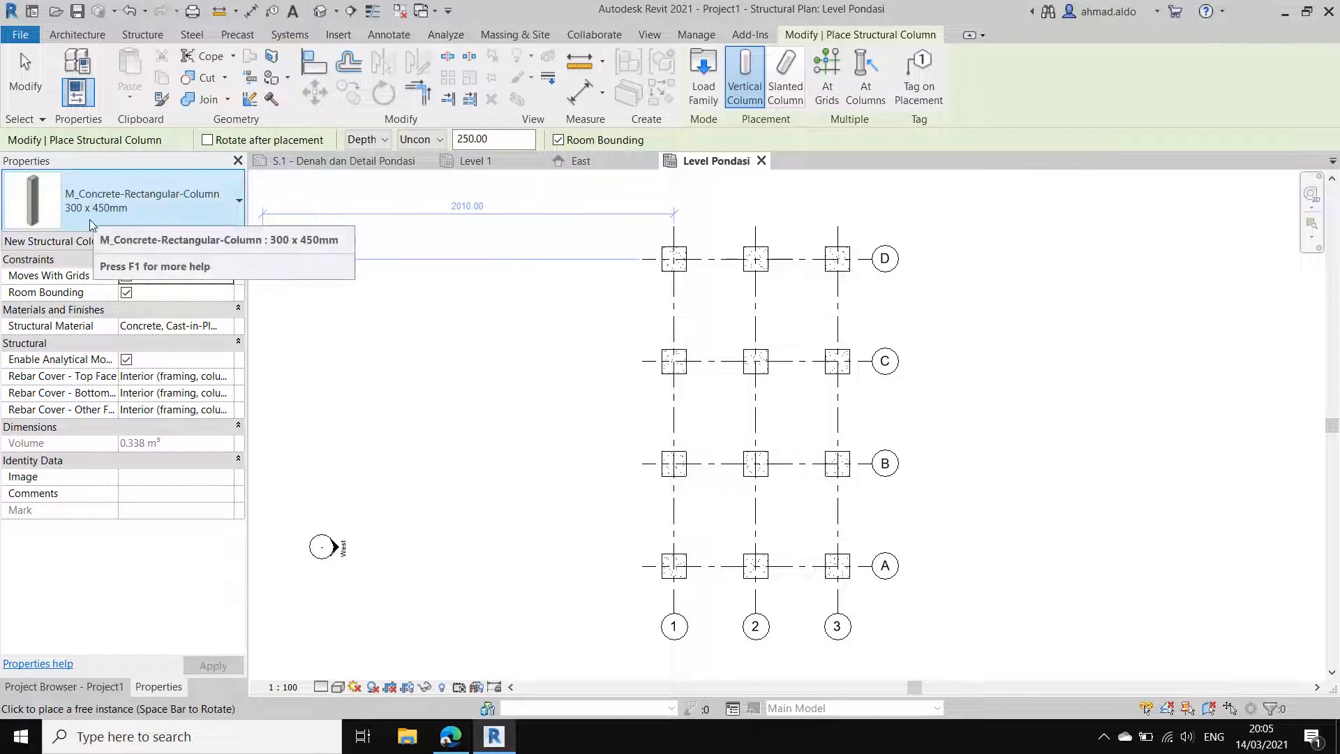
# Step: Duplicate the 300 x 450mm concrete column type as K1 35x35
pyautogui.click(212, 219)
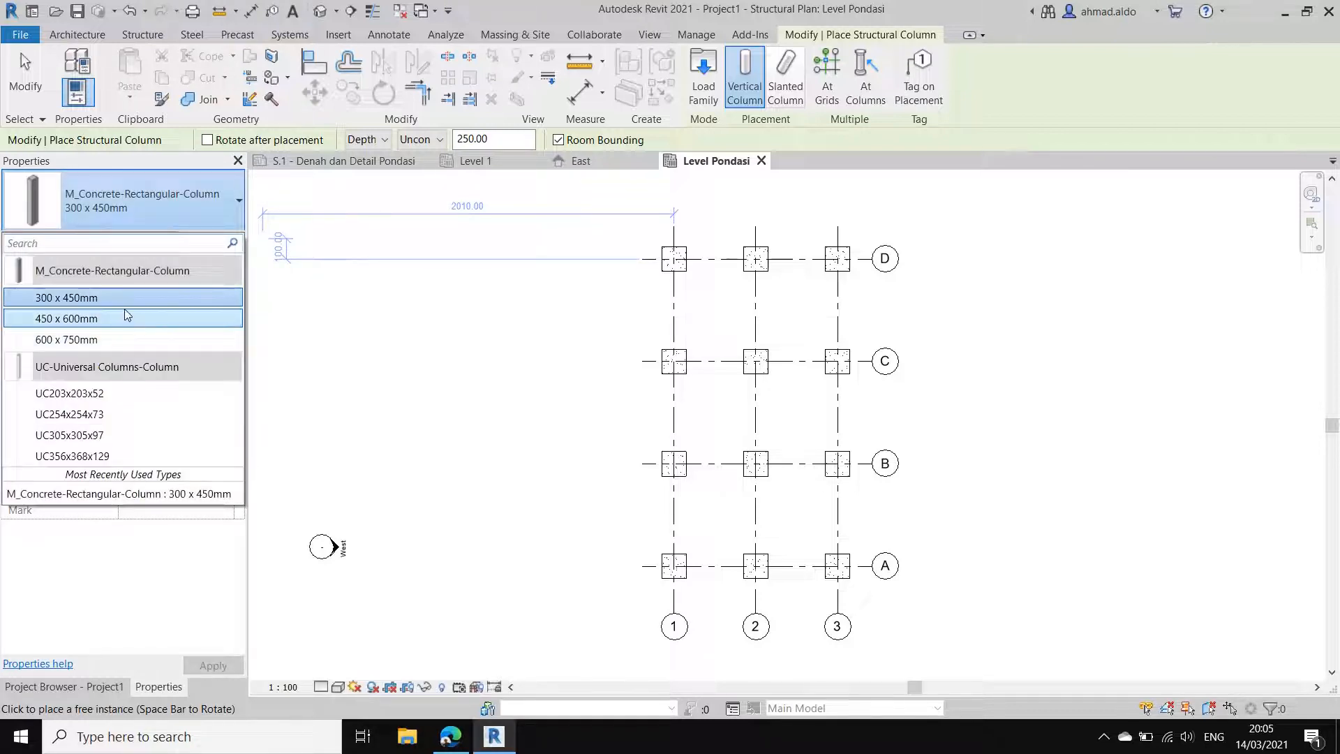
pyautogui.click(170, 215)
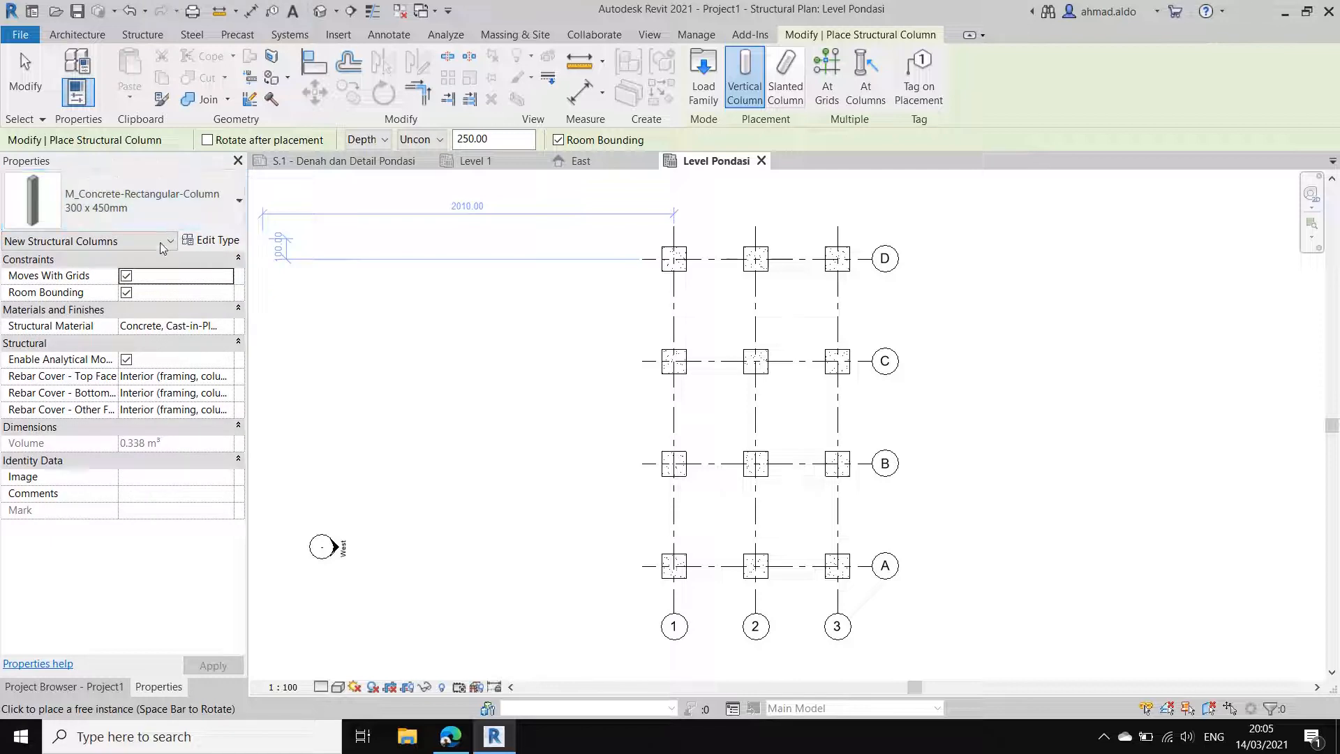
pyautogui.click(210, 240)
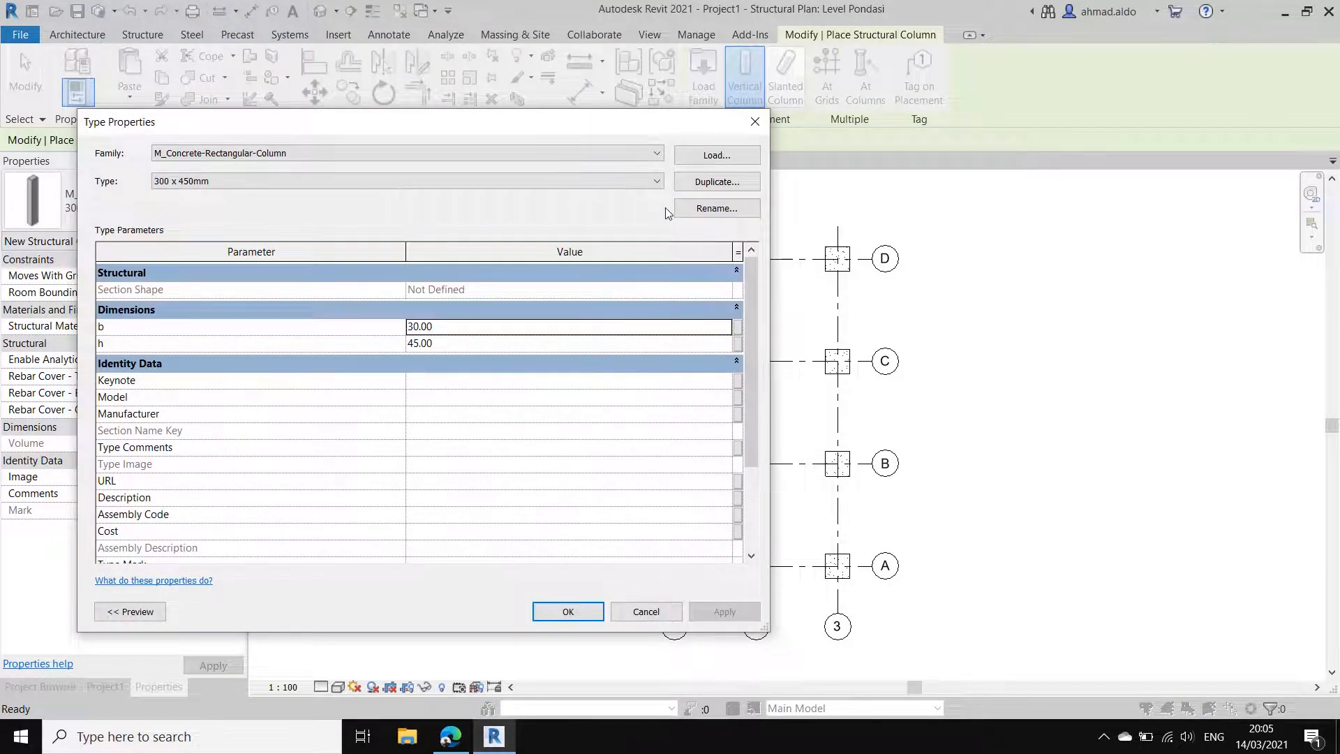
pyautogui.click(712, 185)
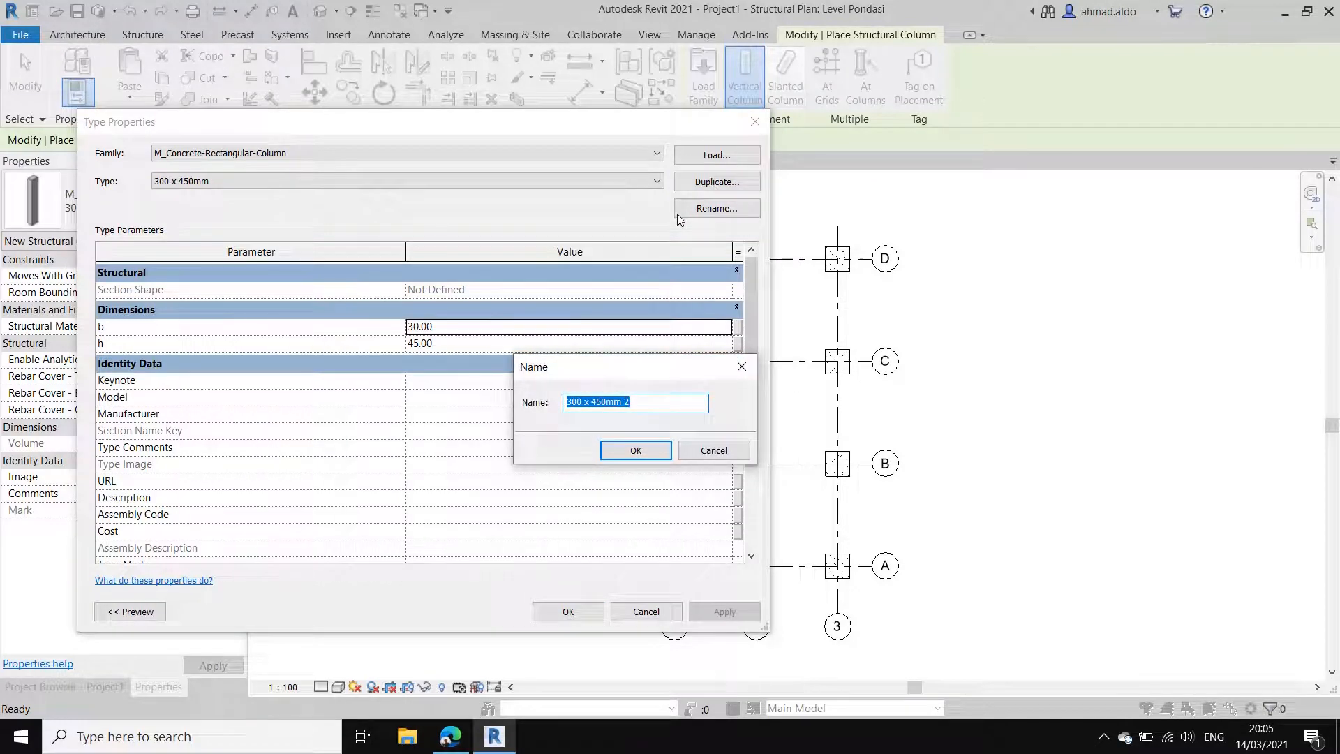
pyautogui.write('K1 35x35')
pyautogui.click(635, 451)
# Step: Set the new column type's b and h dimensions to 35 cm each
pyautogui.click(467, 332)
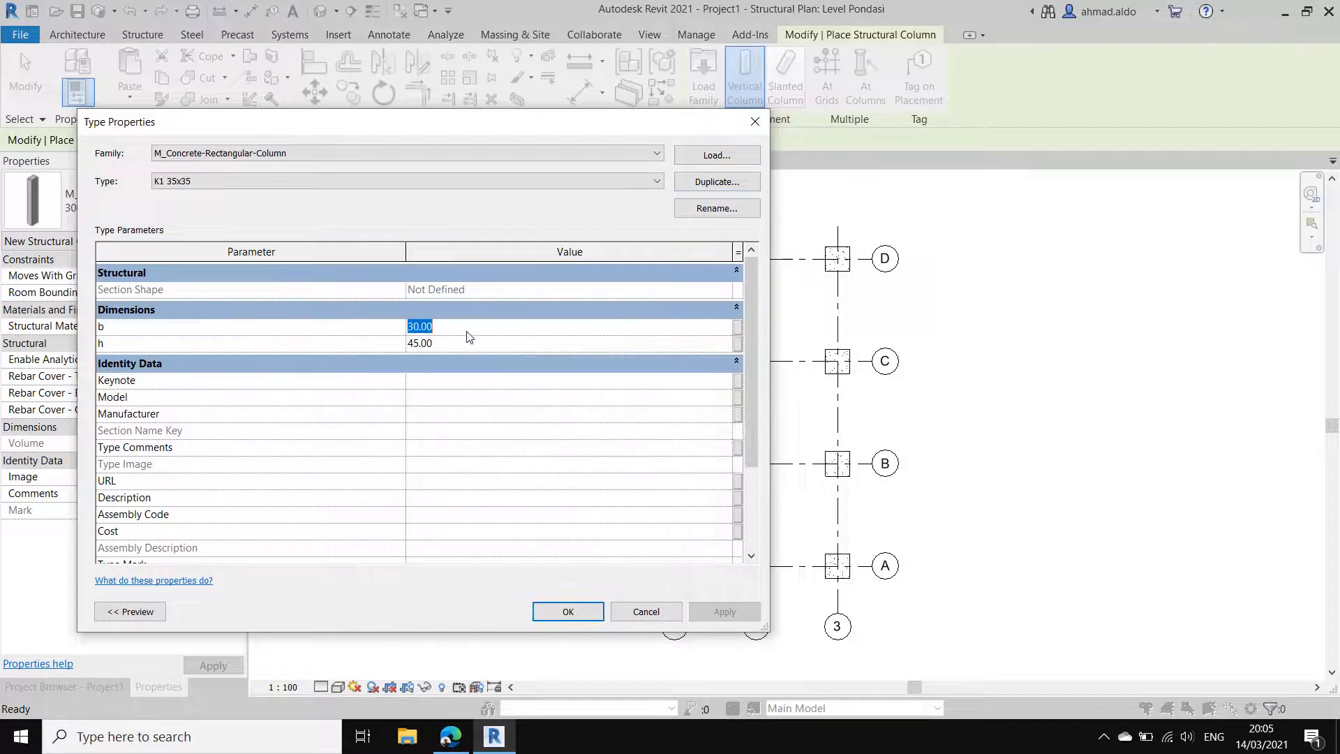
pyautogui.write('35')
pyautogui.press('Tab')
pyautogui.write('35')
pyautogui.click(571, 611)
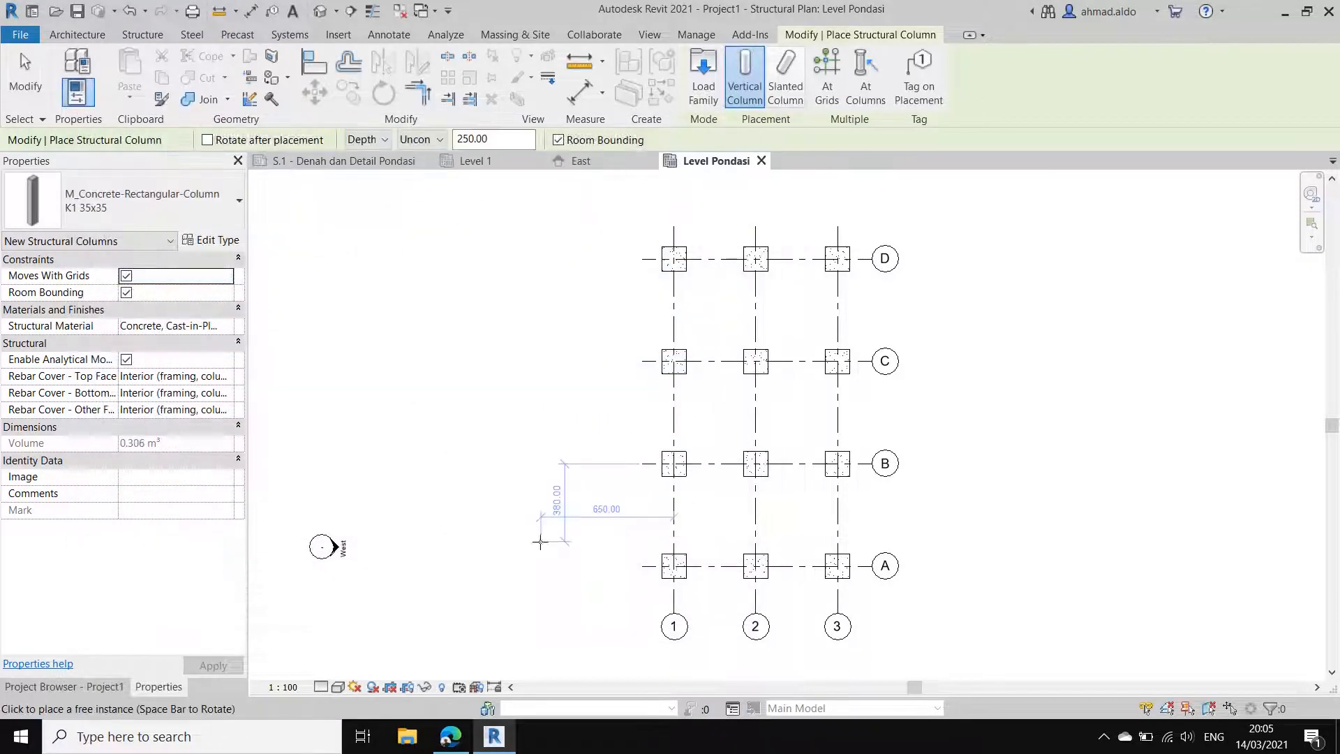
# Step: Place K1 35x35 columns with their height up to Level 2 where grid D crosses grids 1, 2 and 3
pyautogui.click(380, 140)
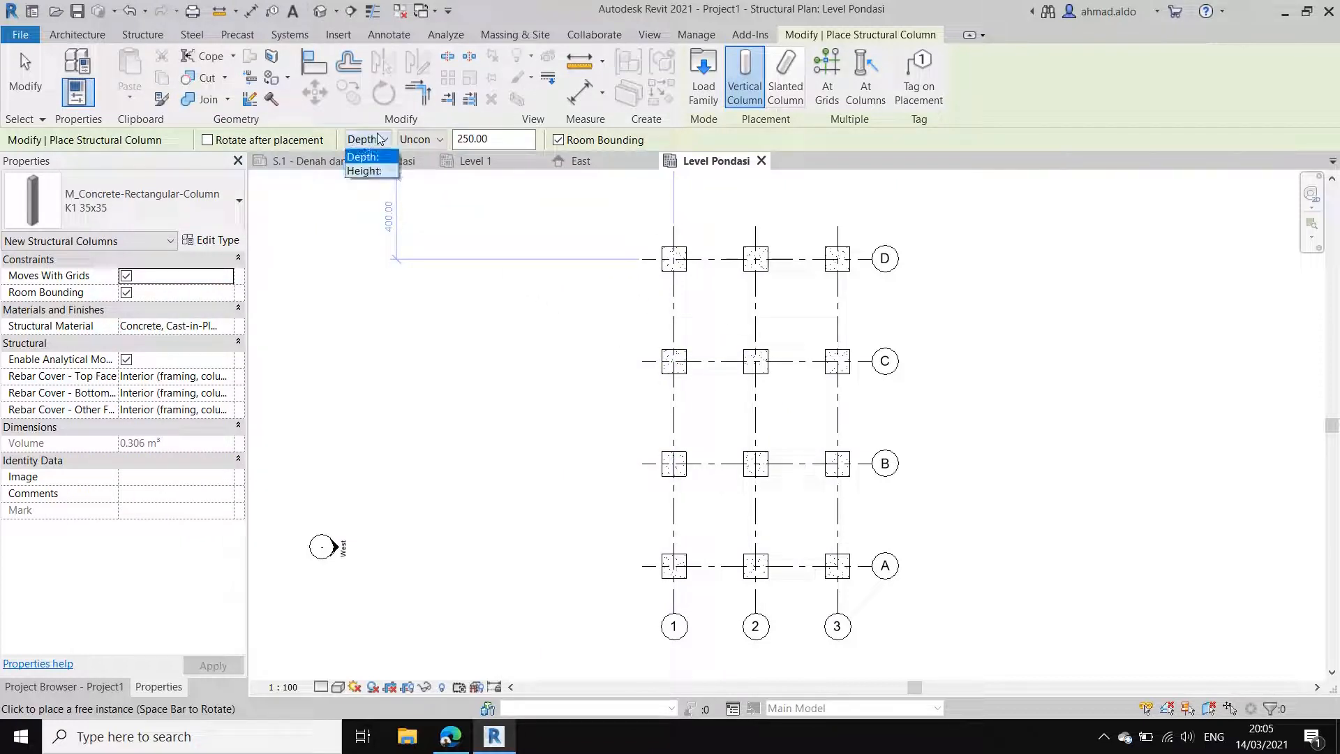
pyautogui.click(366, 170)
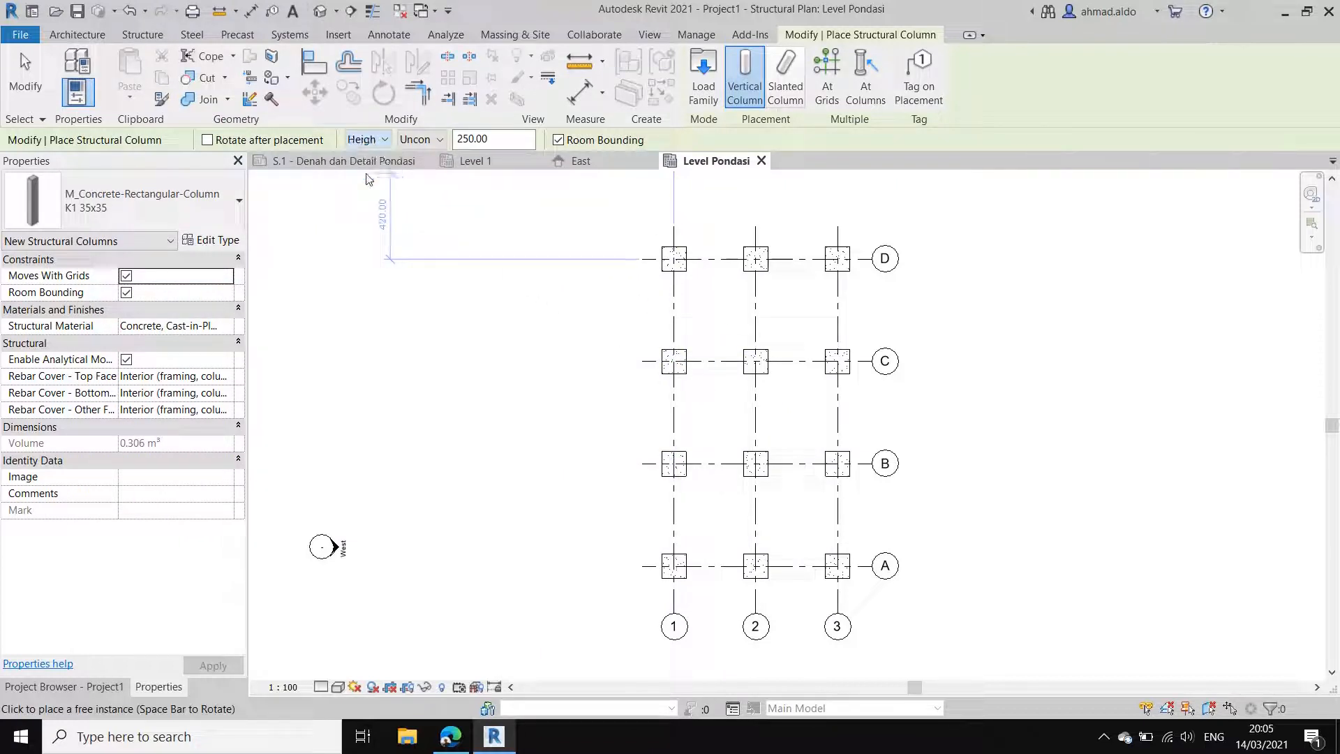
pyautogui.click(430, 141)
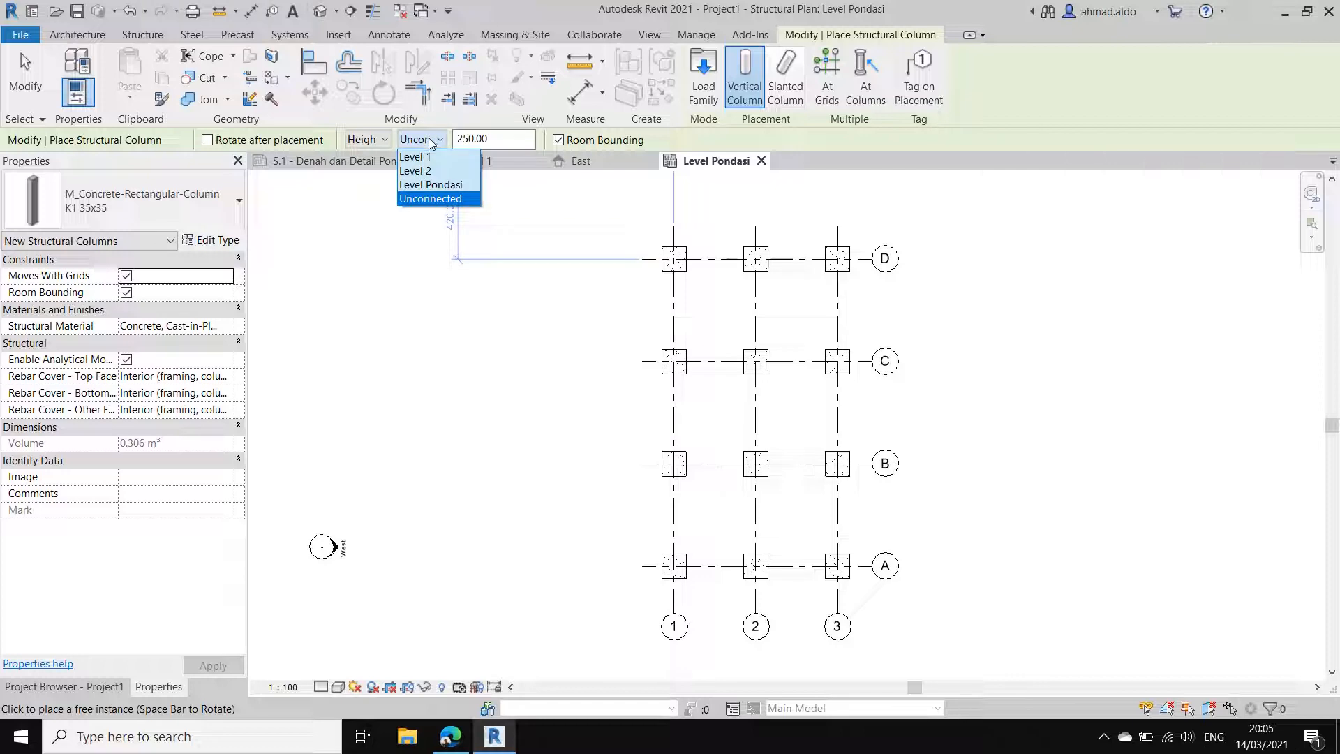
pyautogui.click(416, 170)
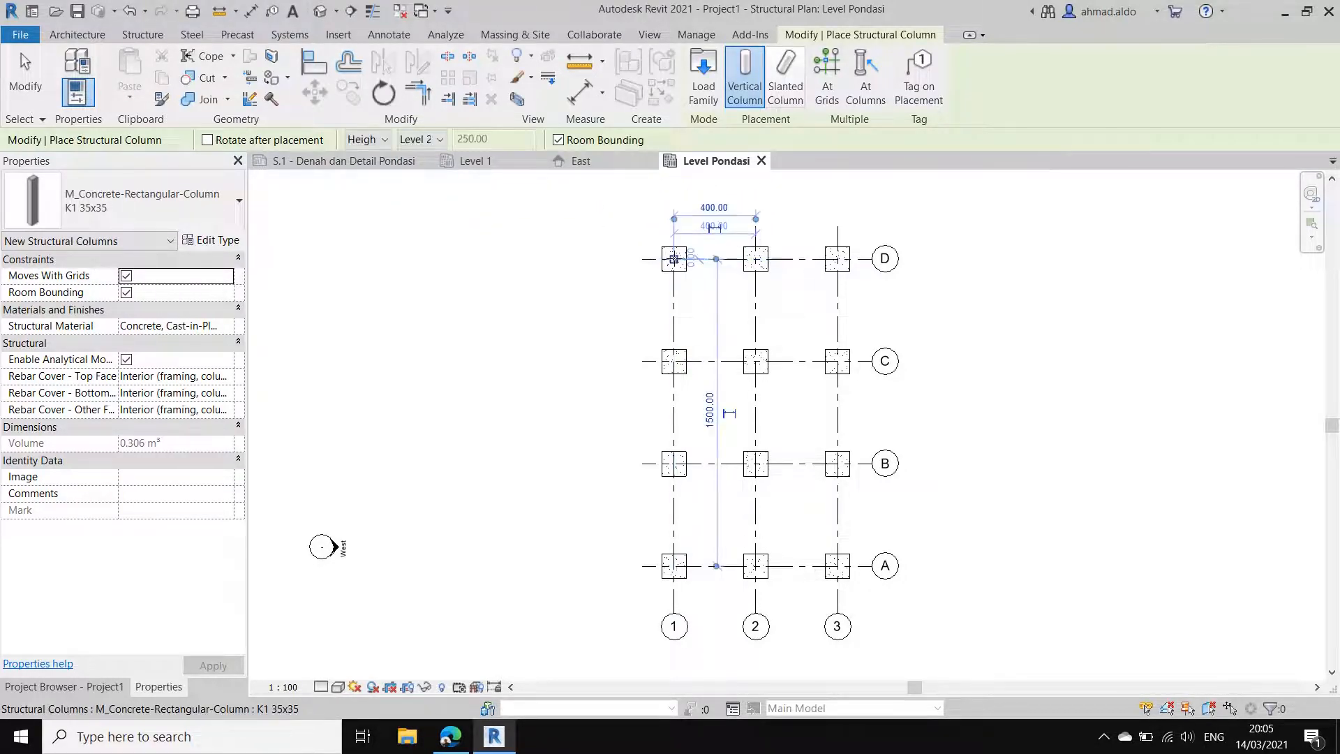
pyautogui.scroll(1, 733, 264)
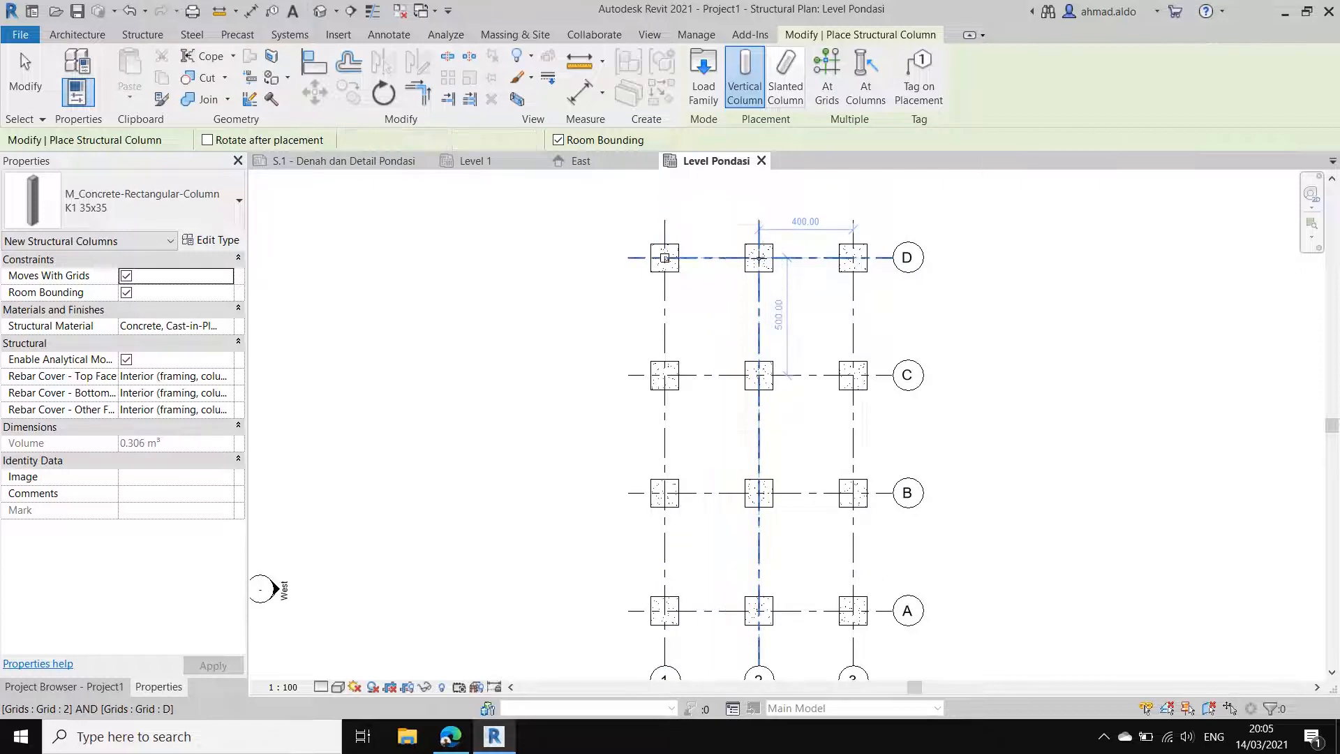
pyautogui.click(759, 258)
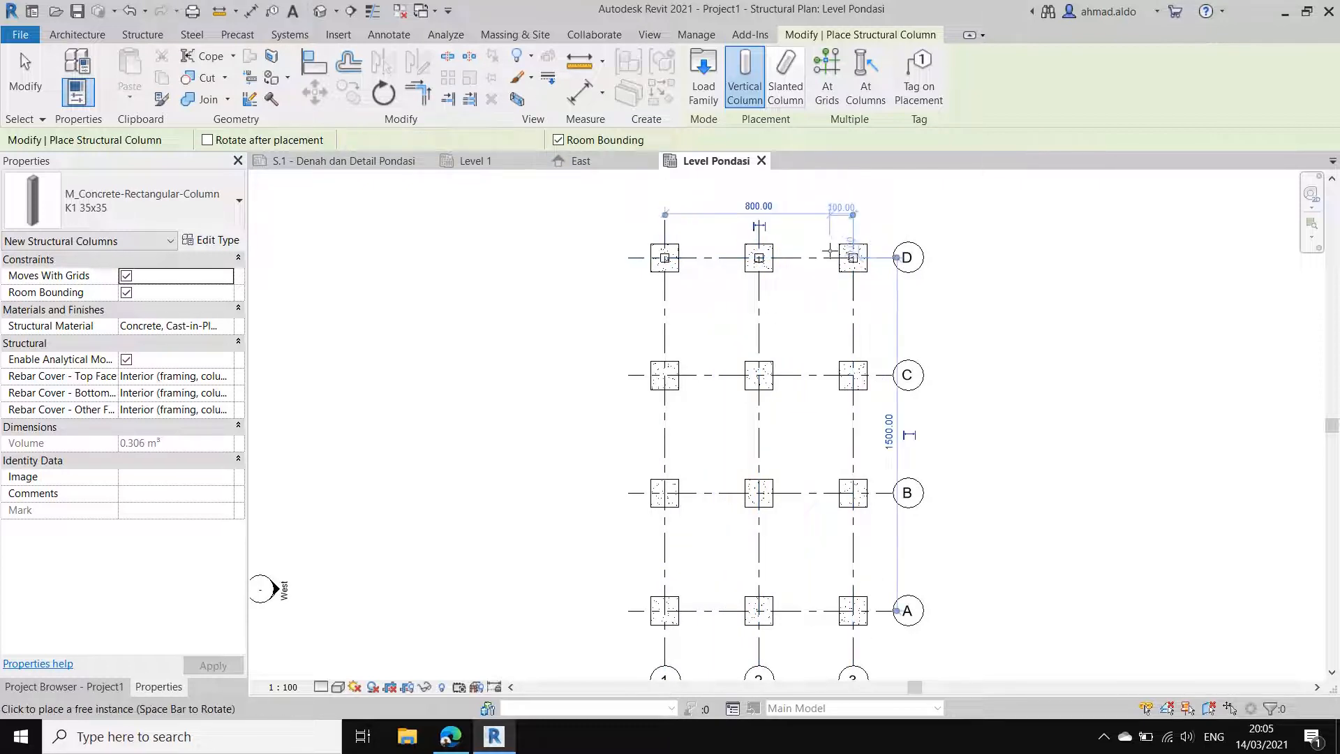
pyautogui.click(852, 256)
# Step: Place K1 35x35 columns at all intersections of grids A, B and C with grids 1, 2 and 3 using At Grids
pyautogui.scroll(-2, 813, 234)
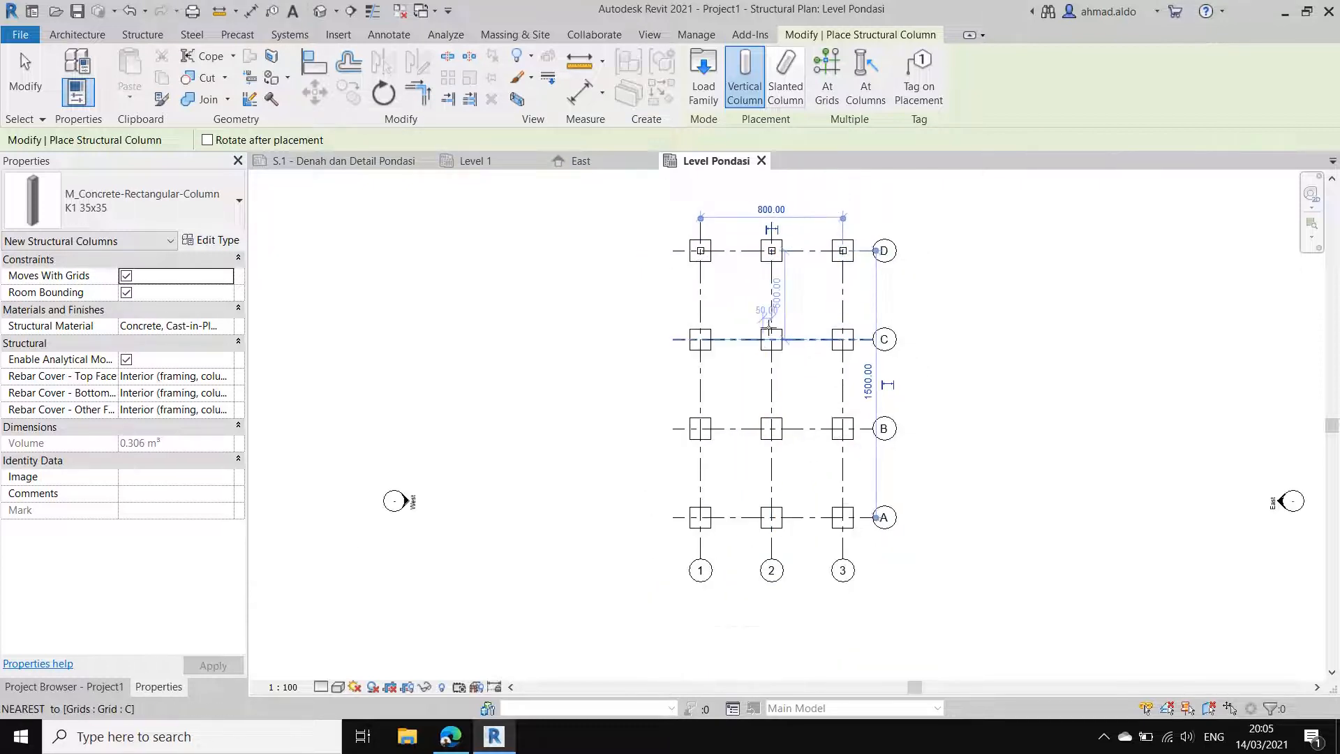
pyautogui.click(833, 96)
pyautogui.moveTo(865, 541); pyautogui.dragTo(638, 302)
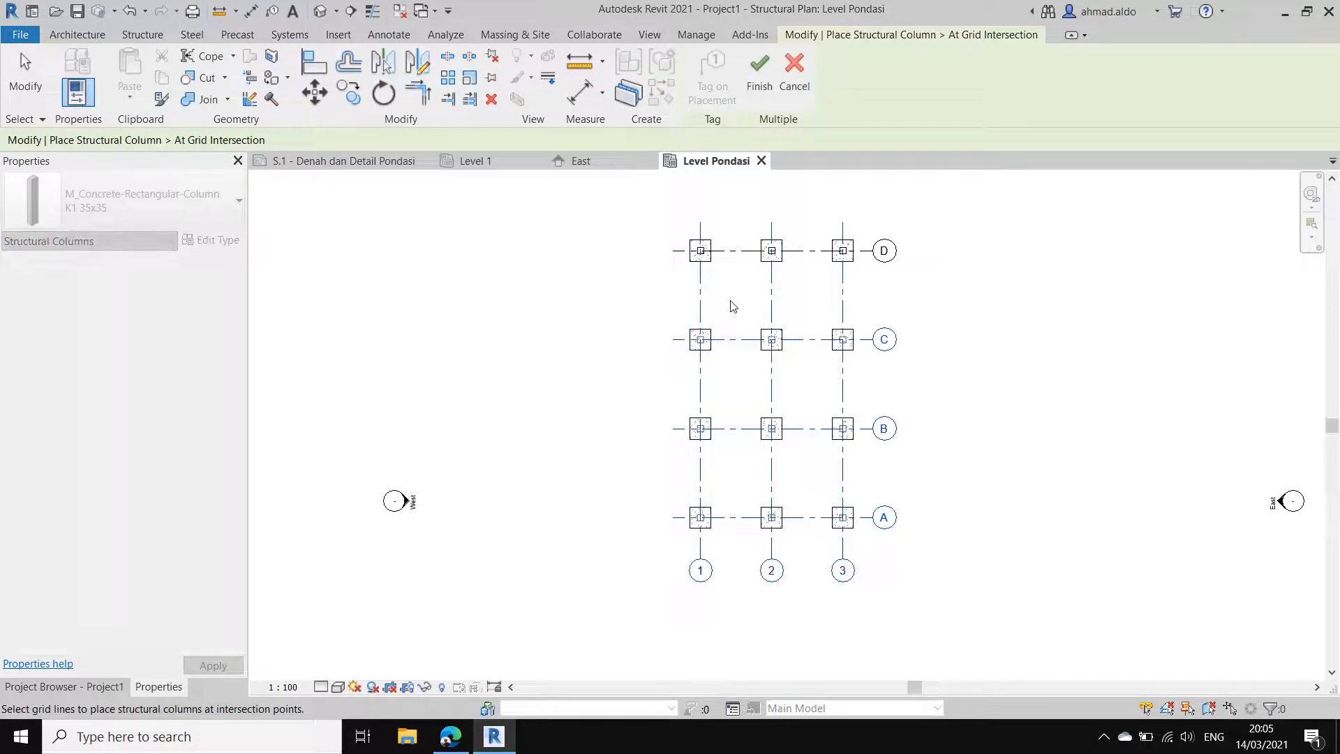
pyautogui.scroll(2, 747, 342)
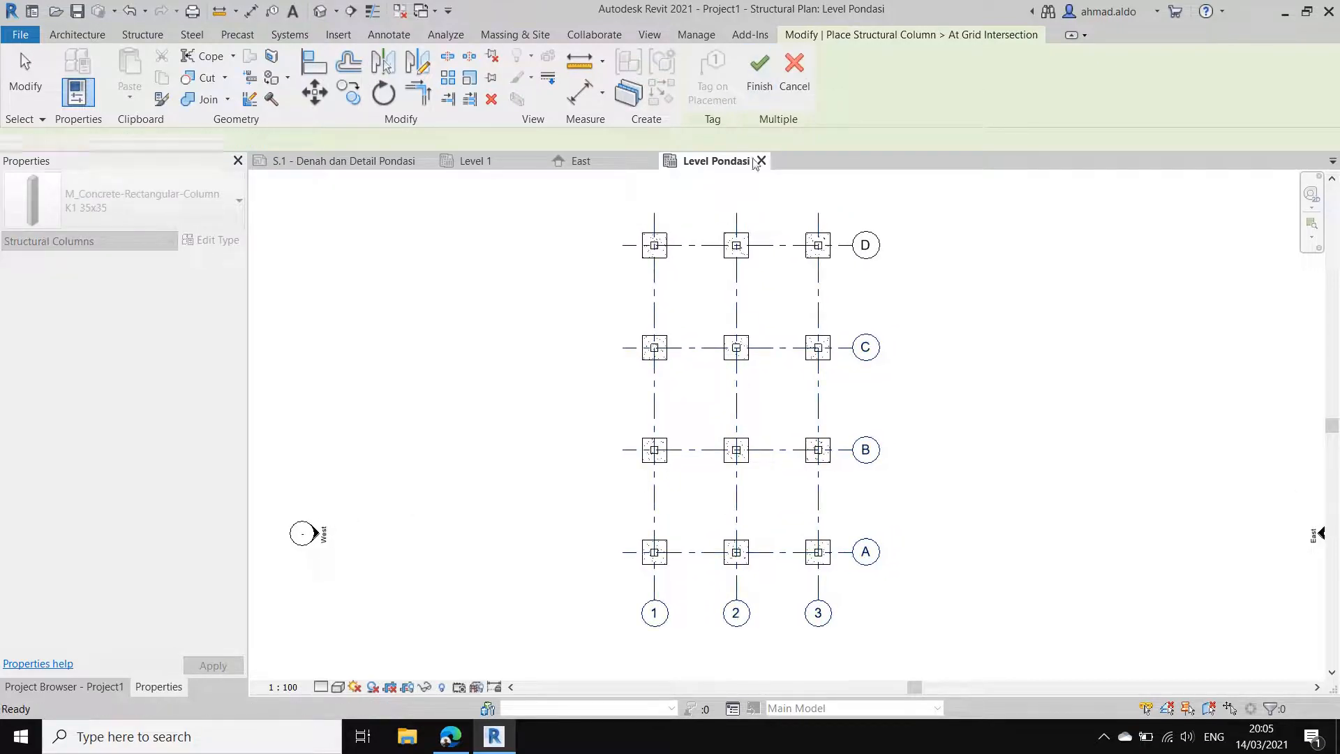
pyautogui.click(760, 69)
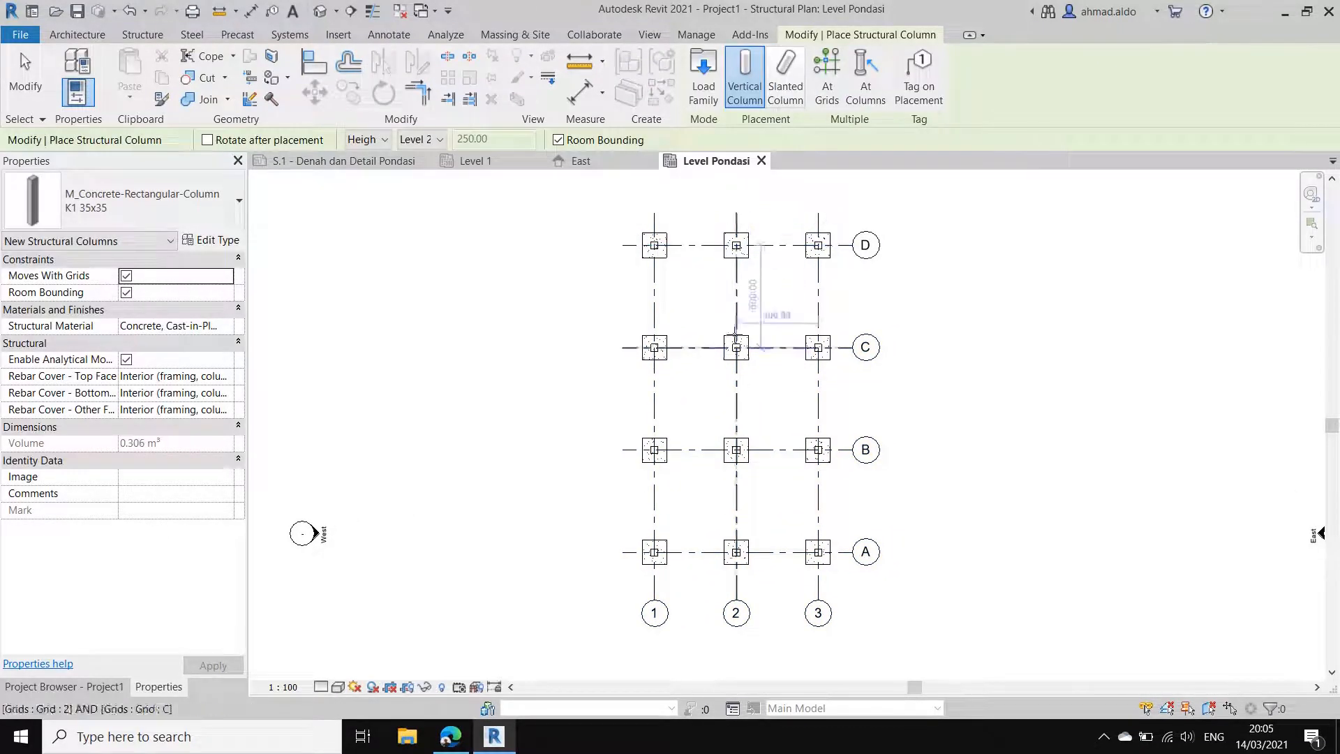
pyautogui.press('Escape')
pyautogui.press('Escape')
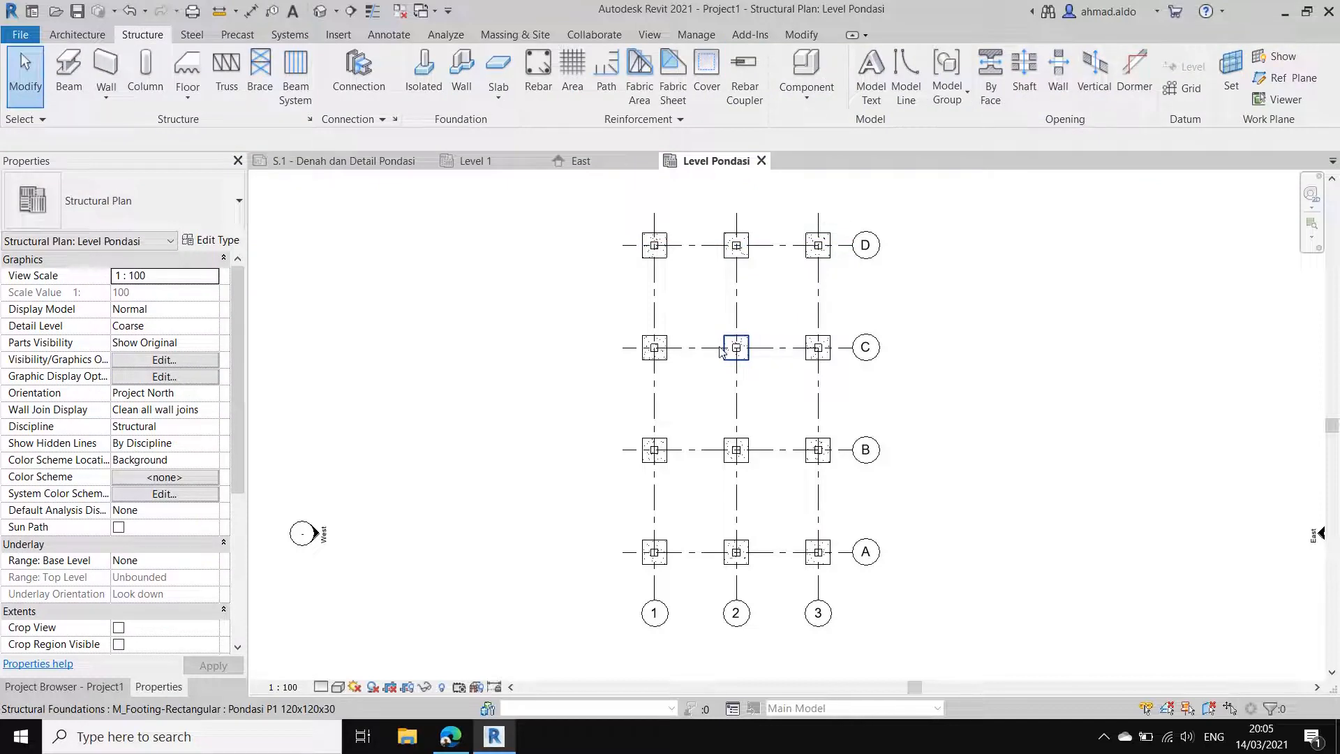
# Step: Open the default 3D view and examine how the columns stand on the footings
pyautogui.scroll(-1, 722, 351)
pyautogui.moveTo(706, 346); pyautogui.dragTo(705, 370, button='middle')
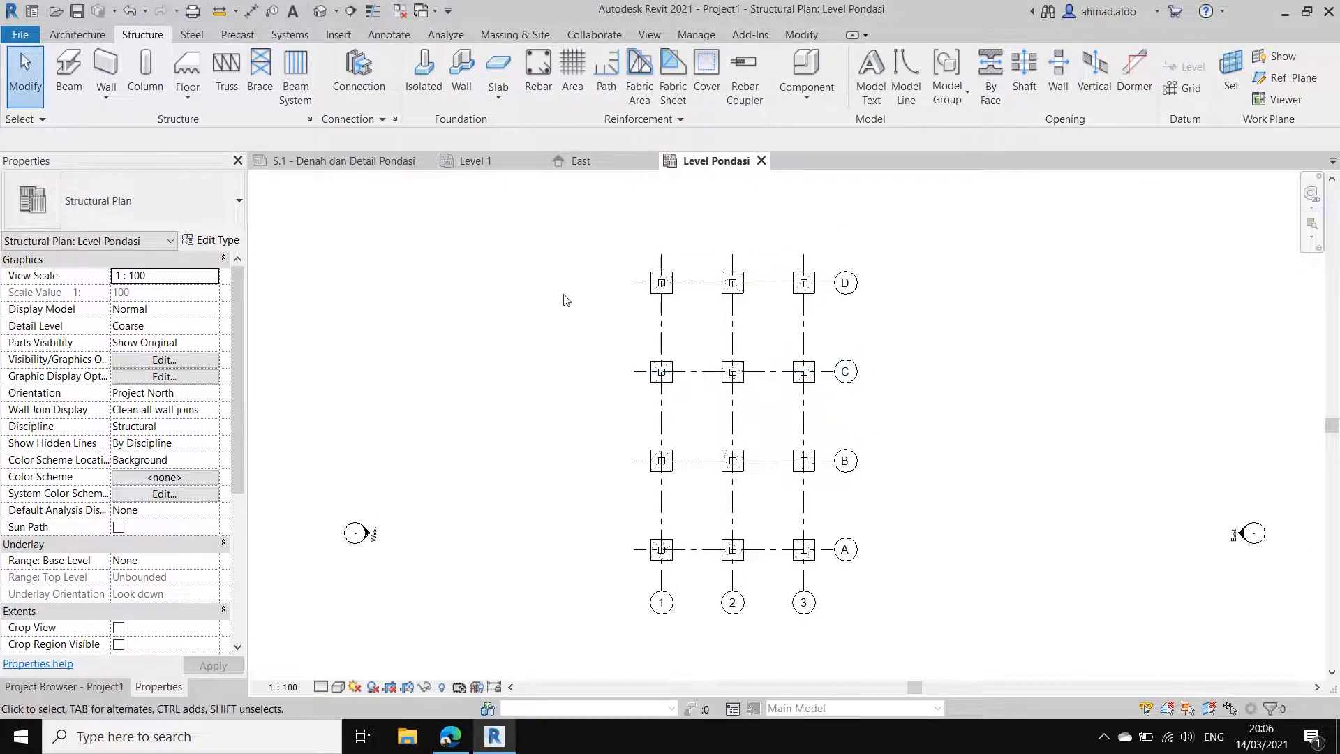
pyautogui.click(321, 15)
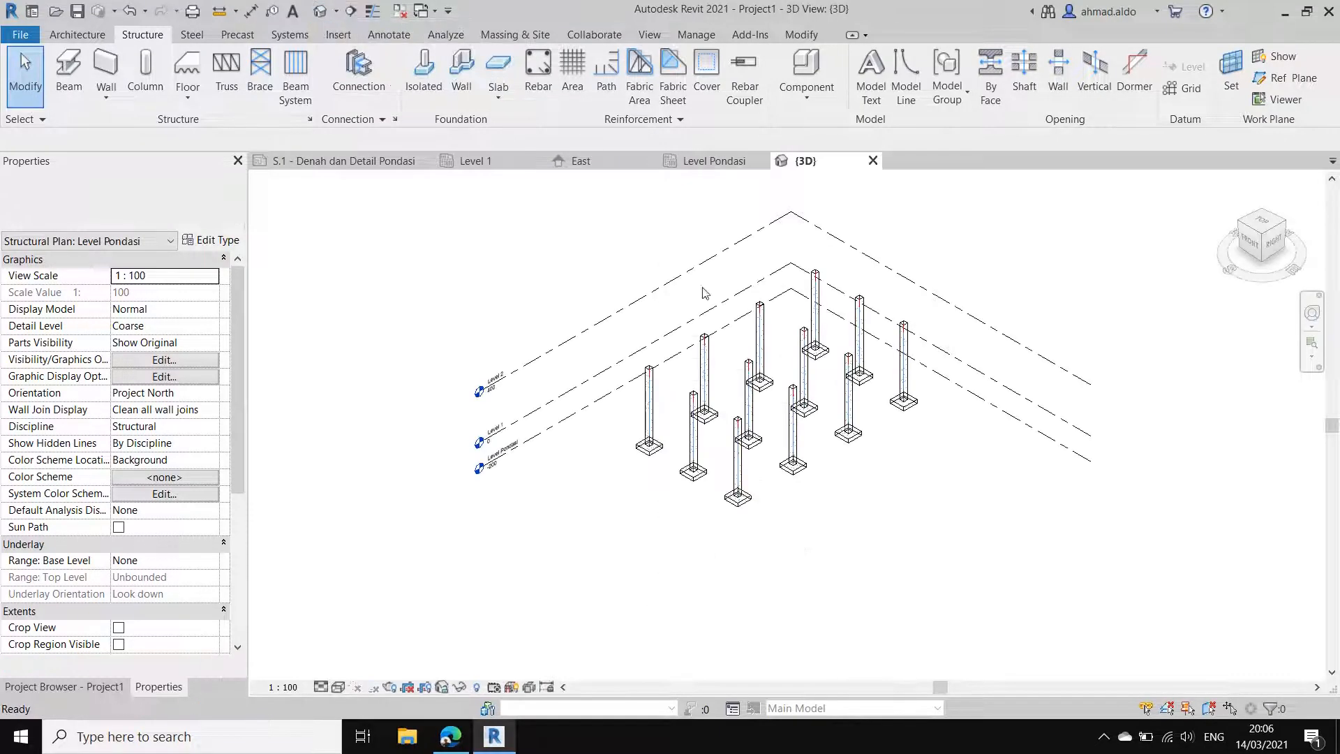
pyautogui.keyDown('shift'); pyautogui.moveTo(838, 342); pyautogui.dragTo(853, 297, button='middle'); pyautogui.keyUp('shift')
pyautogui.keyDown('shift'); pyautogui.moveTo(794, 402); pyautogui.dragTo(782, 509, button='middle'); pyautogui.keyUp('shift')
pyautogui.keyDown('shift'); pyautogui.moveTo(774, 461); pyautogui.dragTo(740, 409, button='middle'); pyautogui.keyUp('shift')
pyautogui.scroll(2, 757, 415)
pyautogui.scroll(3, 691, 394)
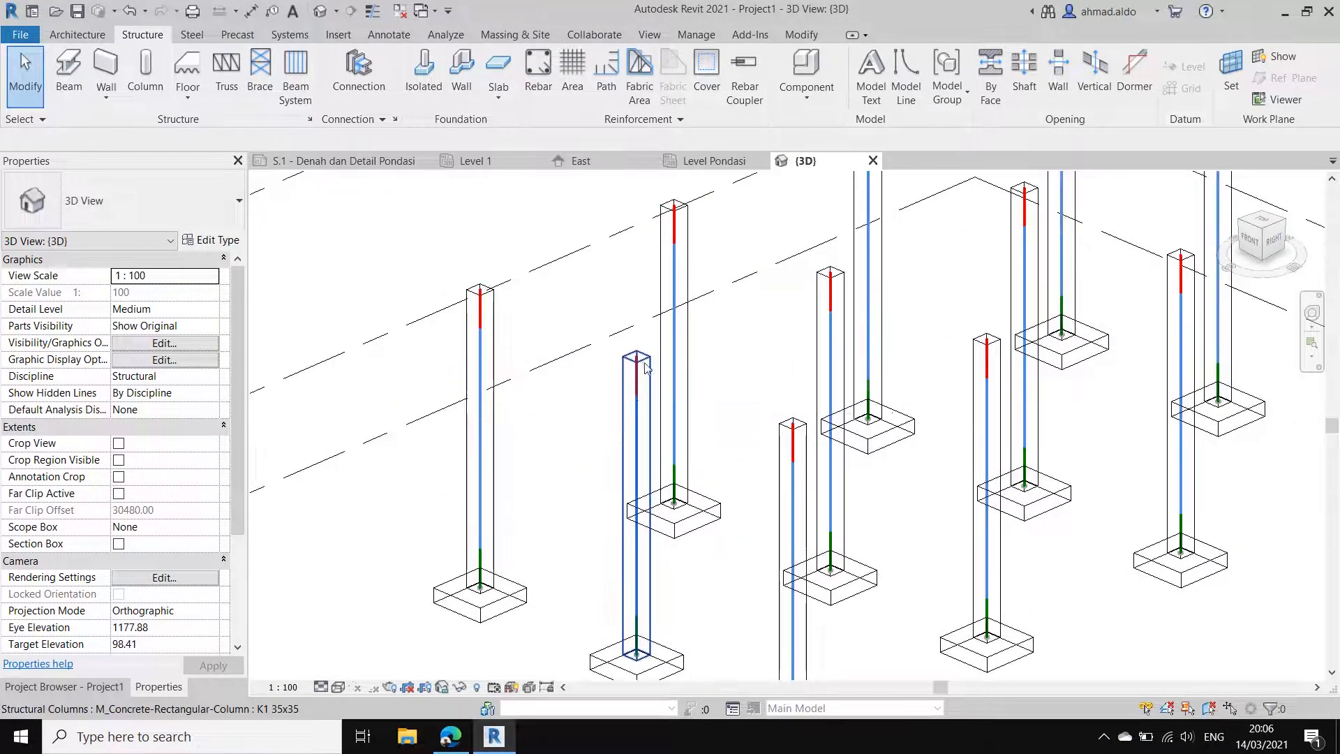
# Step: Hide the analytical model in the 3D view
pyautogui.scroll(-1, 616, 332)
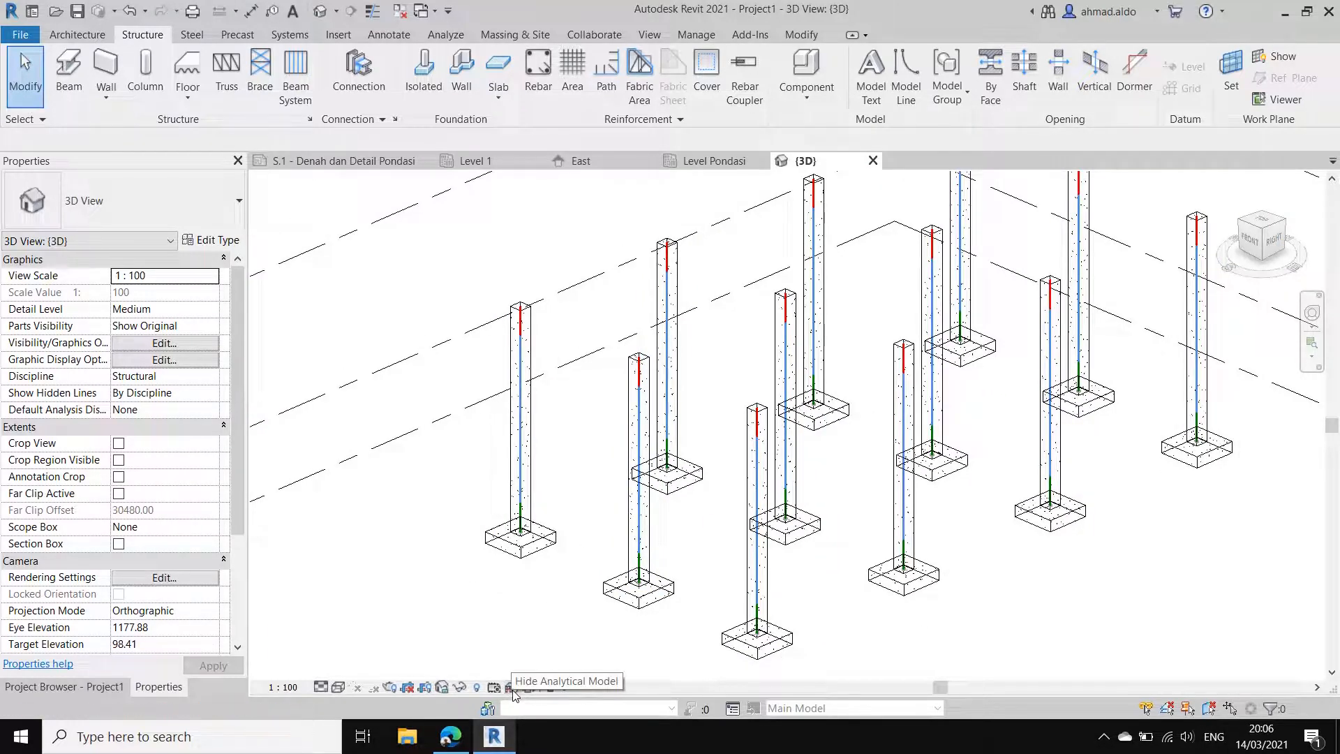
pyautogui.click(512, 687)
pyautogui.scroll(-2, 749, 398)
pyautogui.keyDown('shift'); pyautogui.moveTo(749, 398); pyautogui.dragTo(807, 363, button='middle'); pyautogui.keyUp('shift')
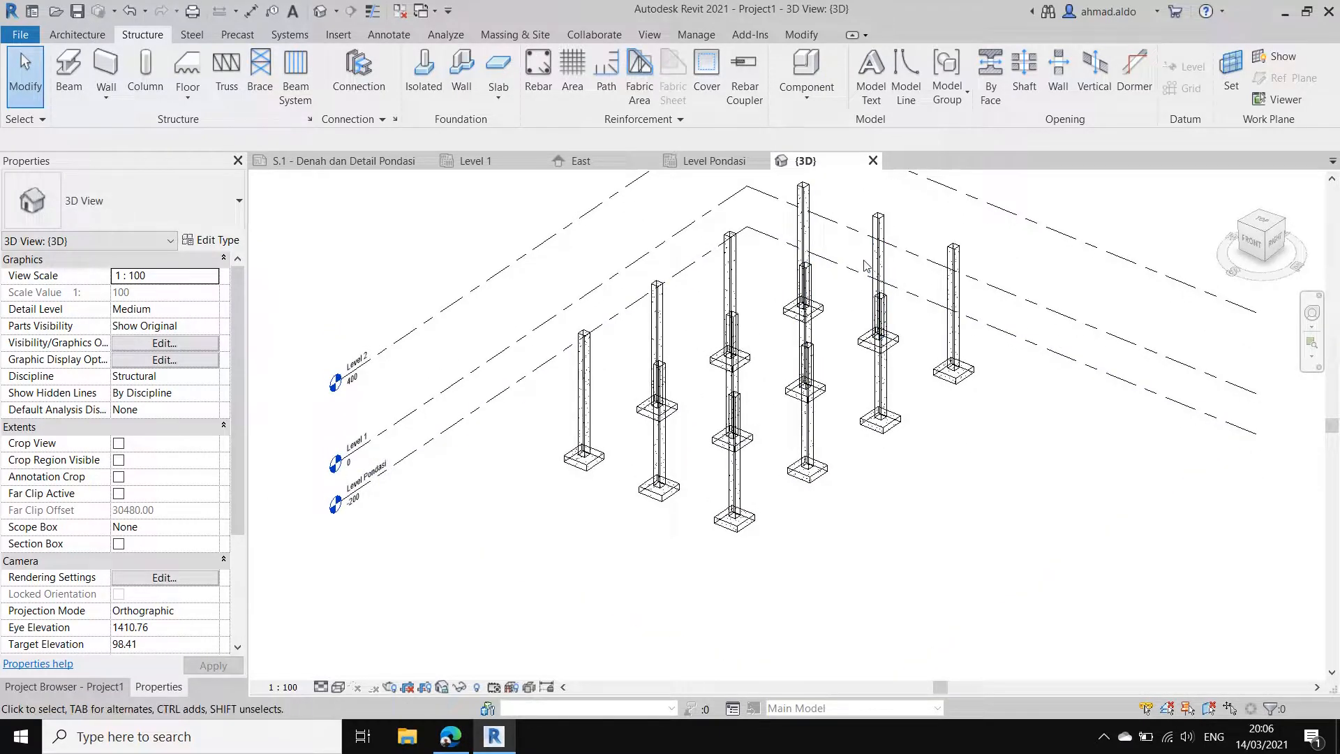
pyautogui.moveTo(866, 265); pyautogui.dragTo(845, 353, button='middle')
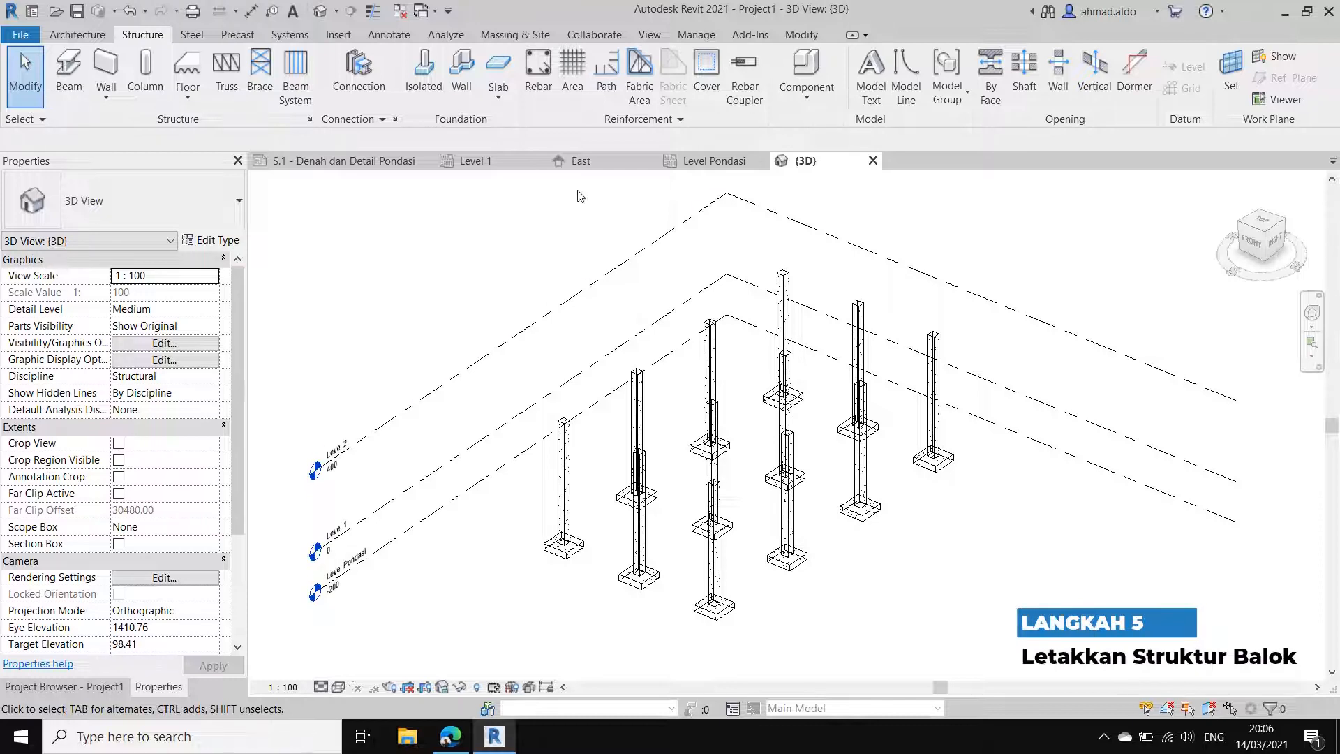
# Step: Open the Level 1 structural plan and choose the M_Concrete-Rectangular Beam 300 x 600mm type for a new beam
pyautogui.click(581, 161)
pyautogui.scroll(3, 872, 442)
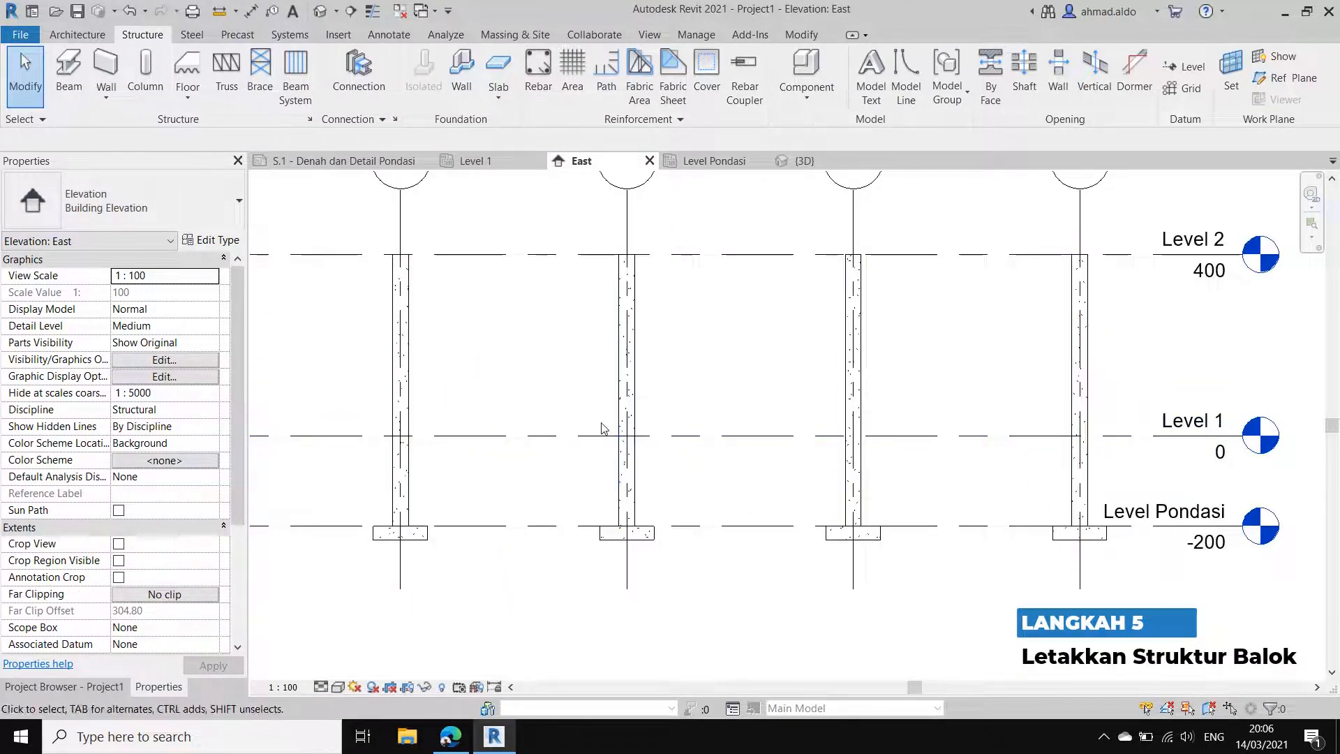
pyautogui.click(474, 164)
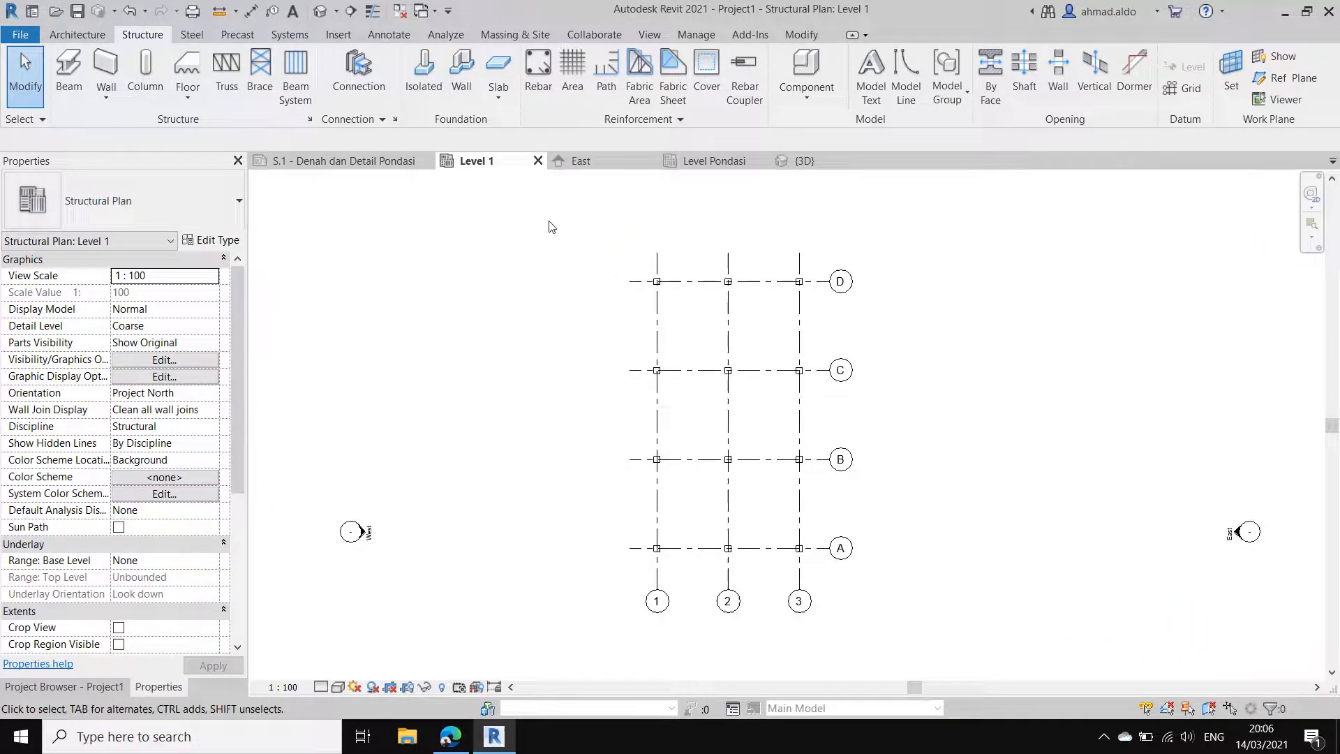
pyautogui.moveTo(659, 256); pyautogui.dragTo(659, 273, button='middle')
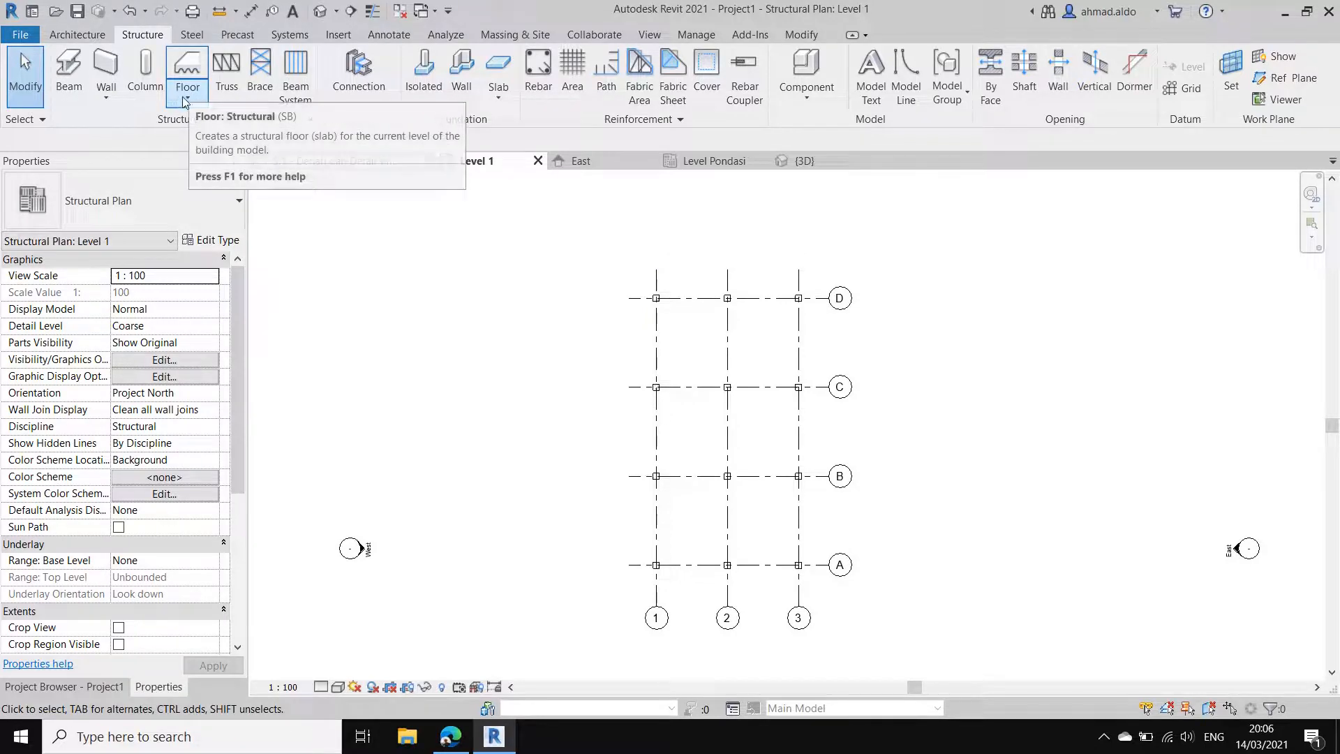
pyautogui.click(82, 103)
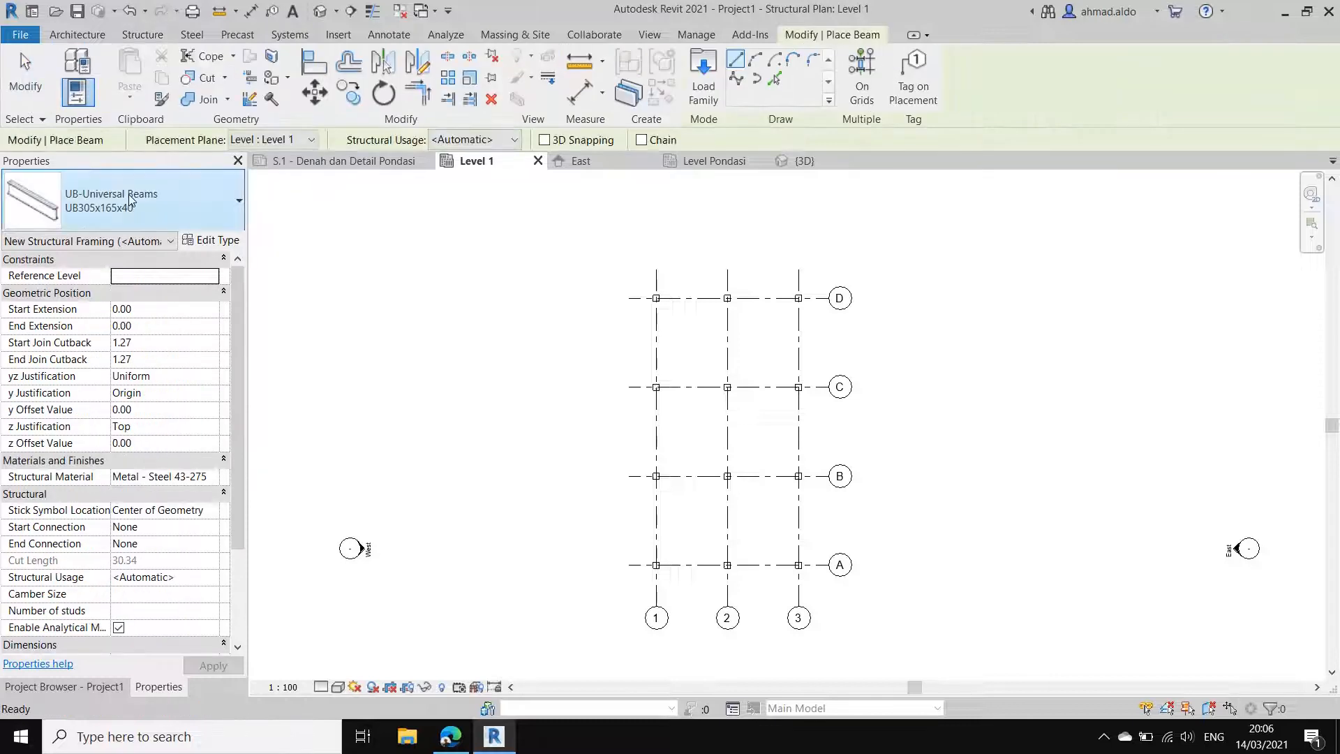
pyautogui.click(174, 202)
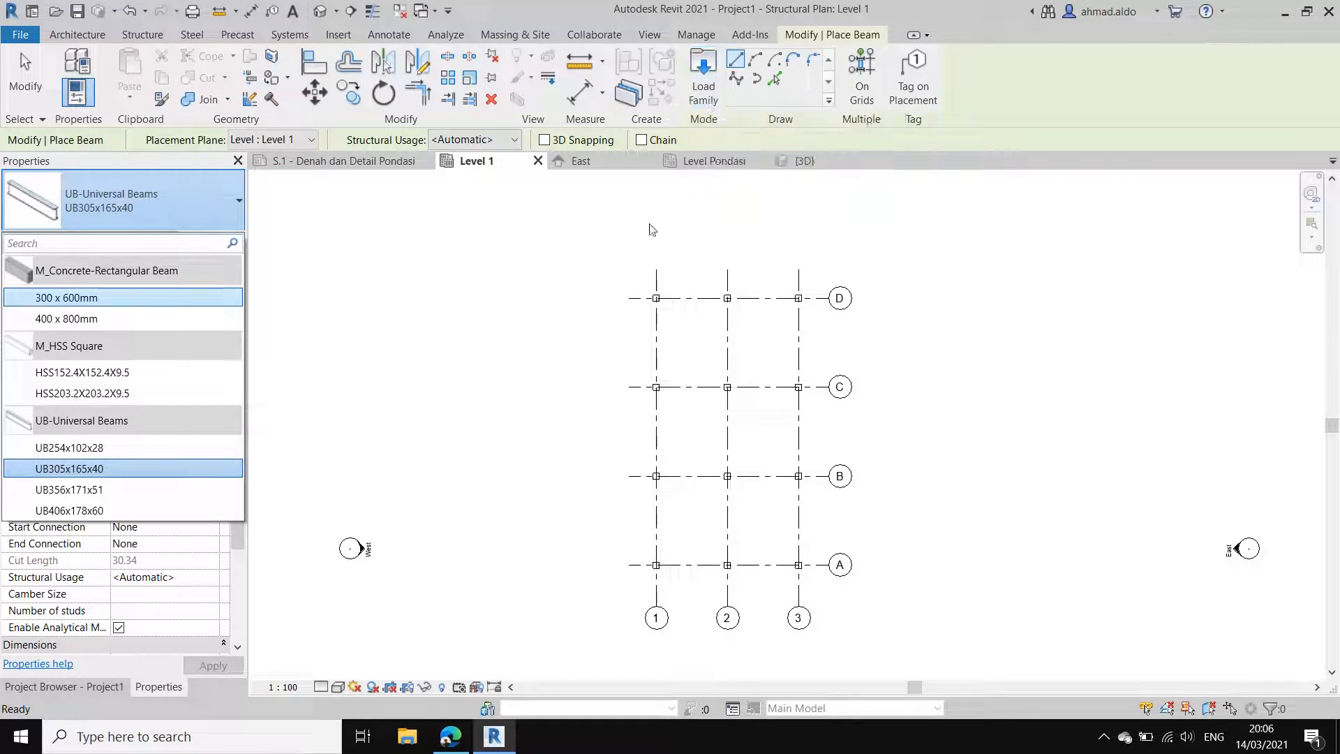
pyautogui.click(91, 297)
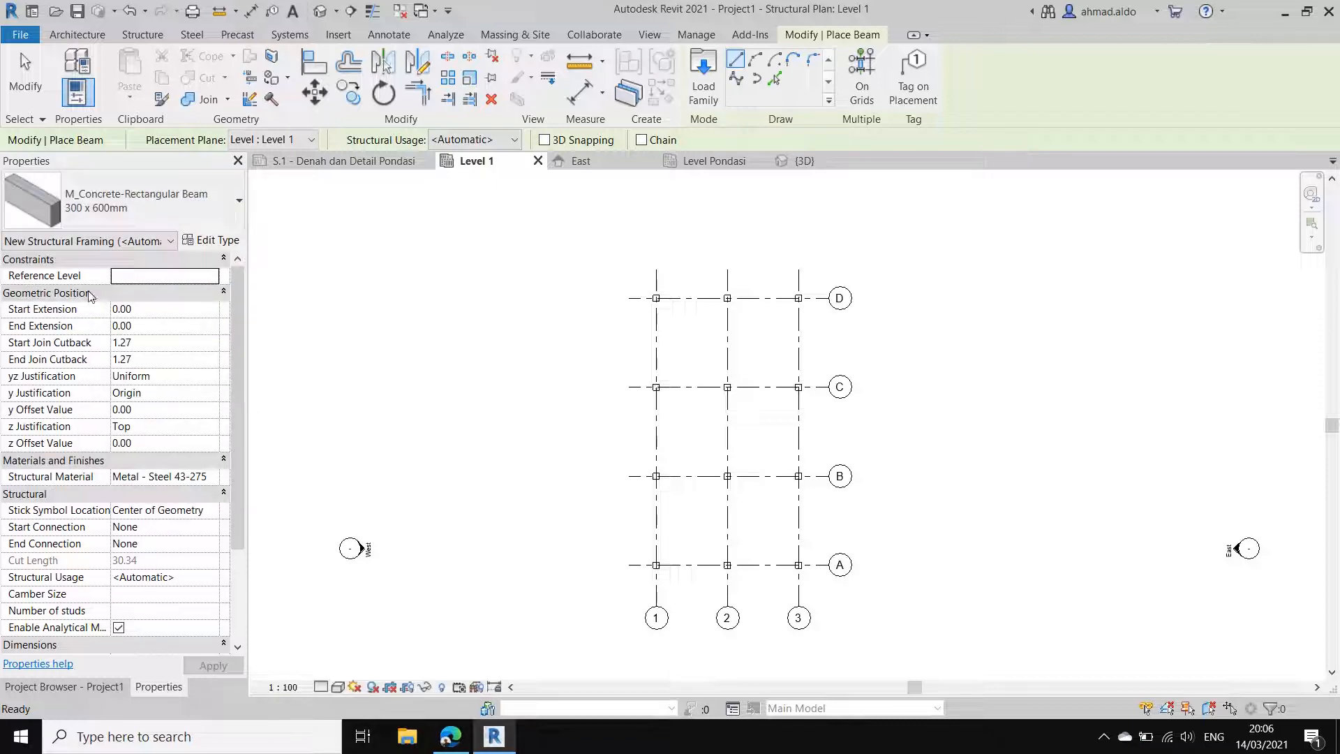
# Step: Duplicate the 300 x 600mm beam type as BS 20x40, with b set to 20 and h set to 40
pyautogui.click(218, 243)
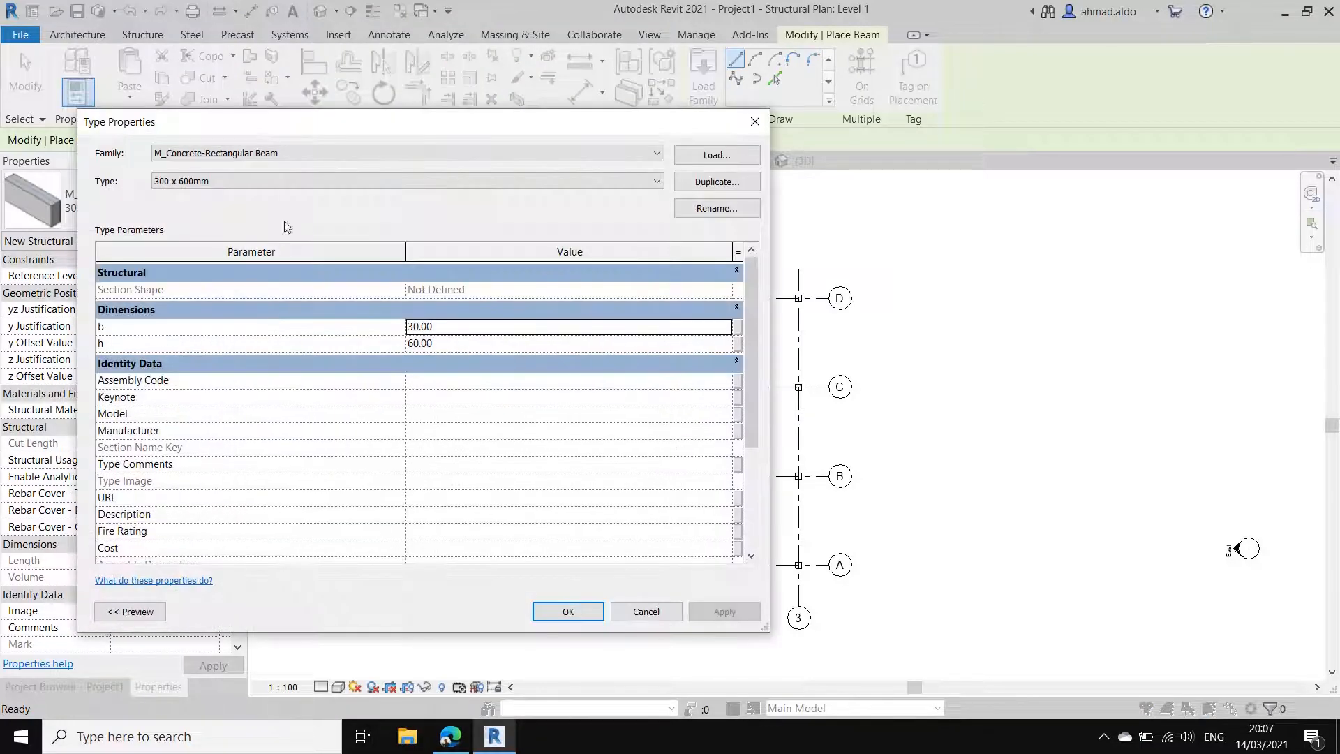
pyautogui.moveTo(364, 123); pyautogui.dragTo(514, 120)
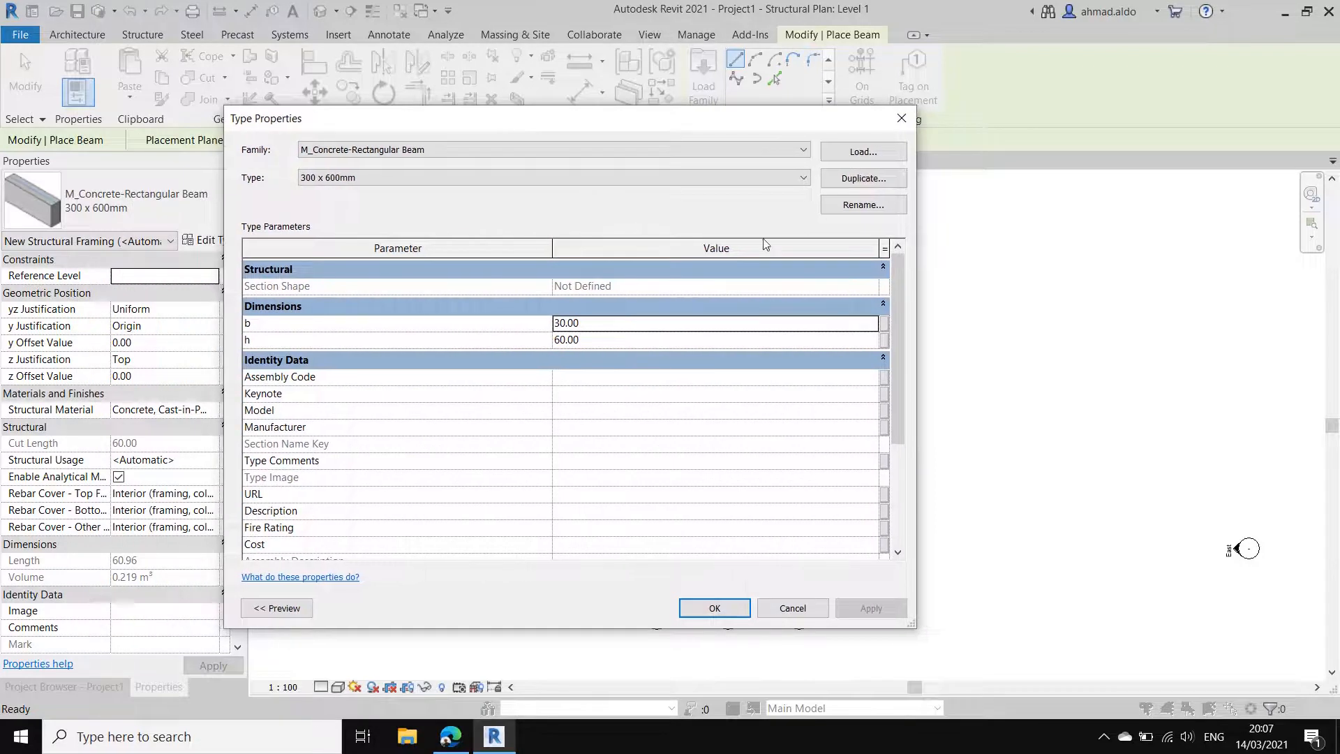
pyautogui.click(845, 179)
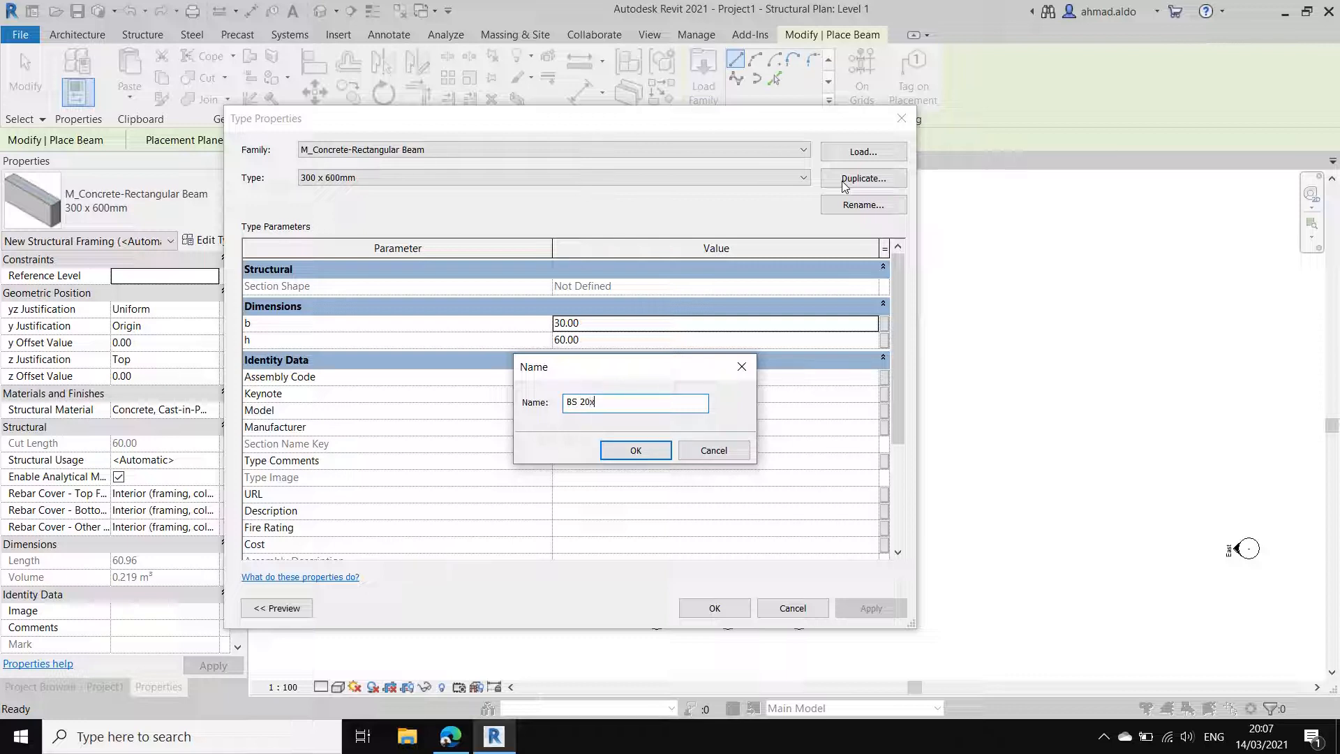
pyautogui.click(640, 449)
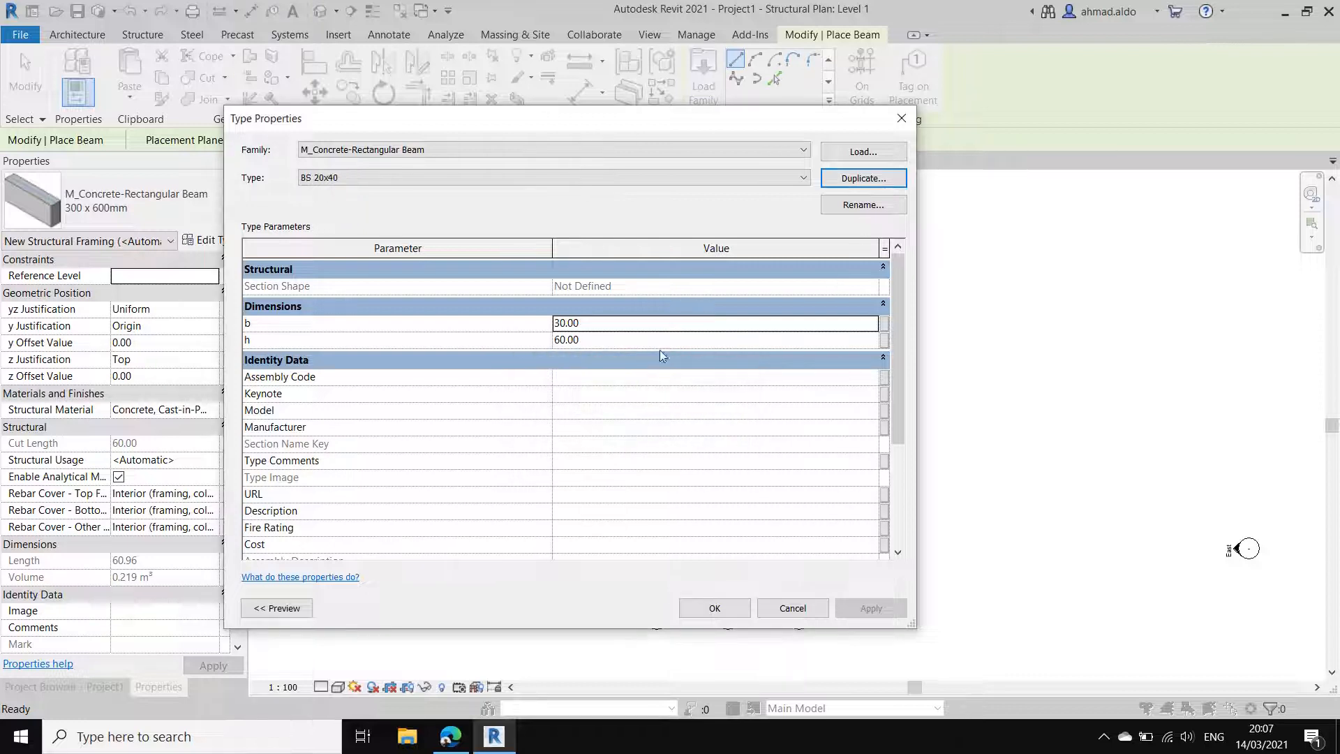
pyautogui.click(673, 323)
pyautogui.write('2')
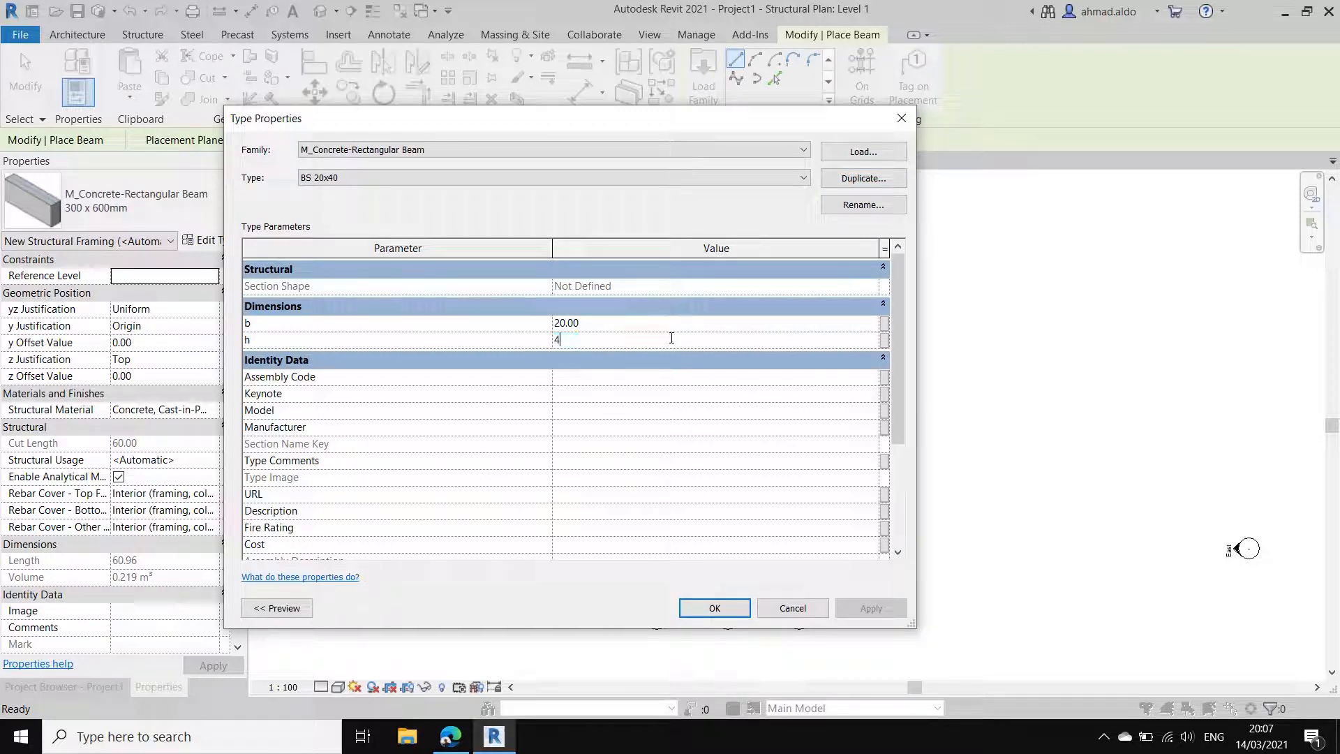
pyautogui.hotkey('shift', 'Tab')
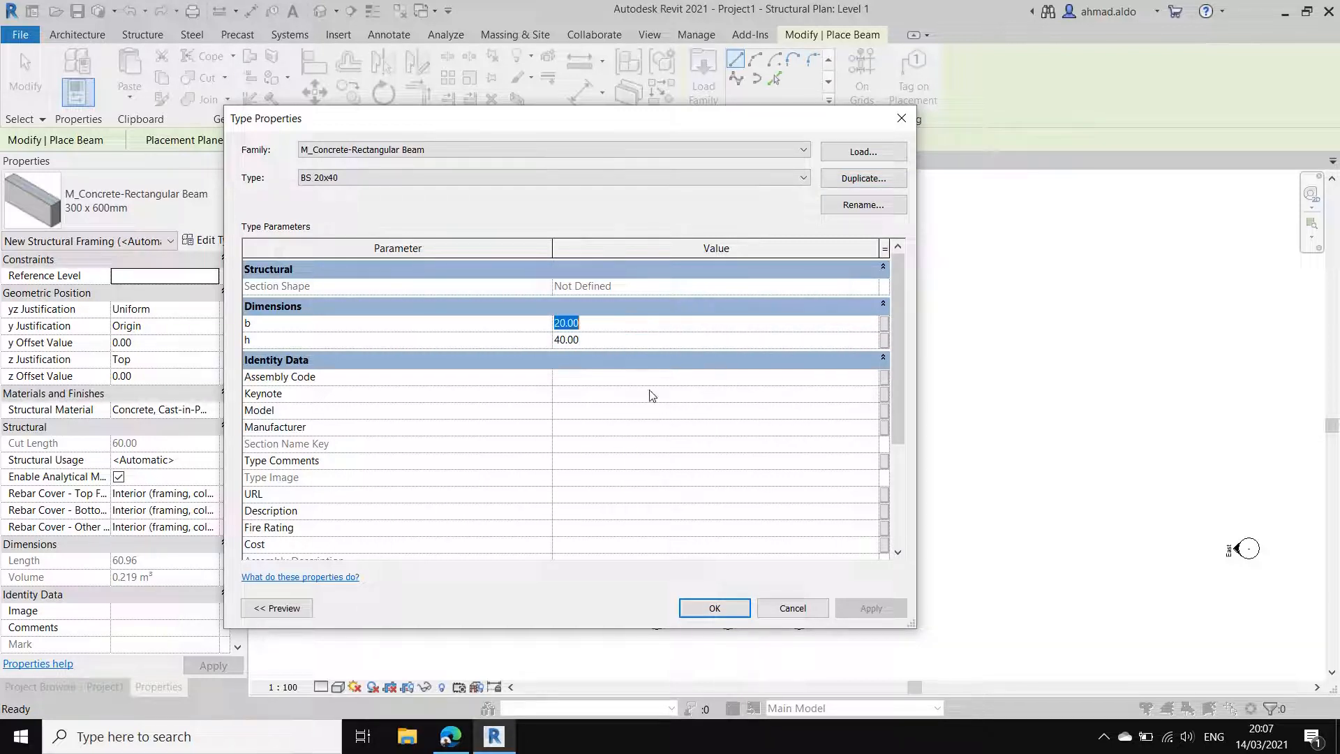
pyautogui.click(719, 608)
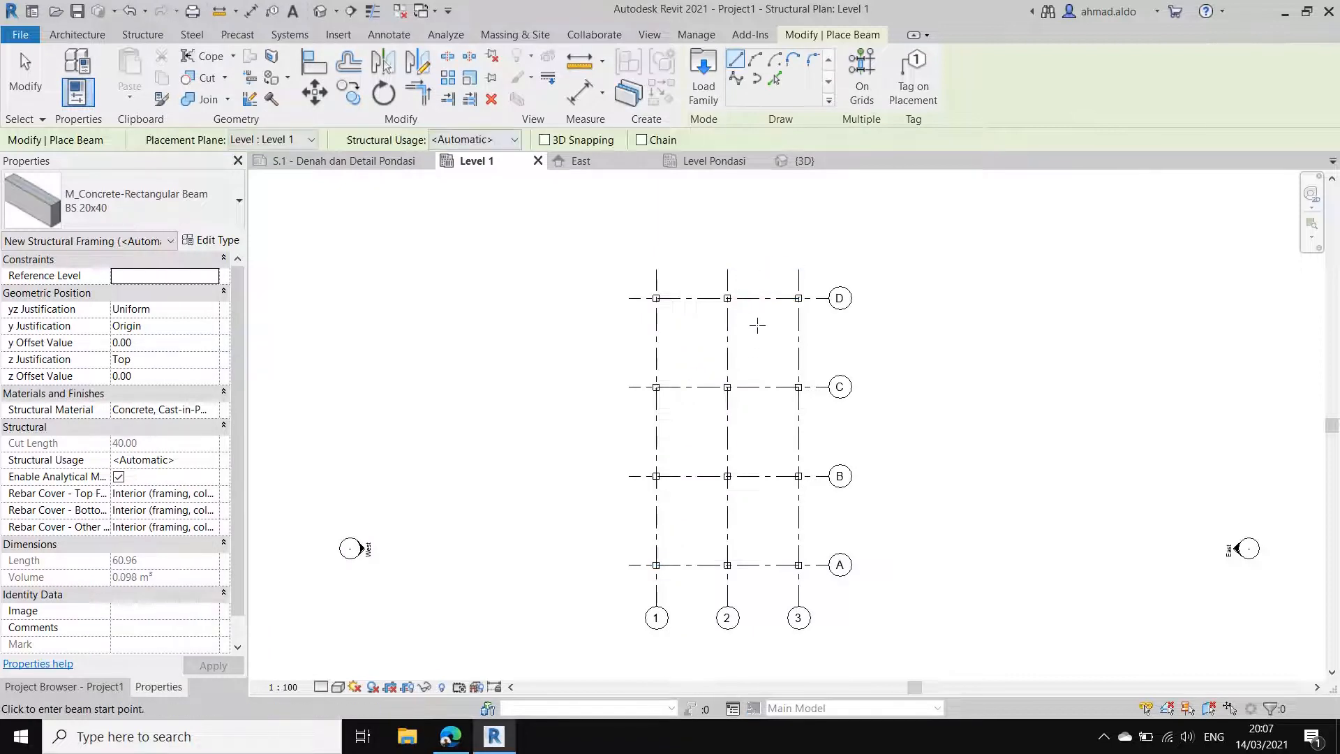
# Step: Place BS 20x40 beams between the columns along all of grids A to D and 1 to 3 on Level 1 using On Grids
pyautogui.click(864, 81)
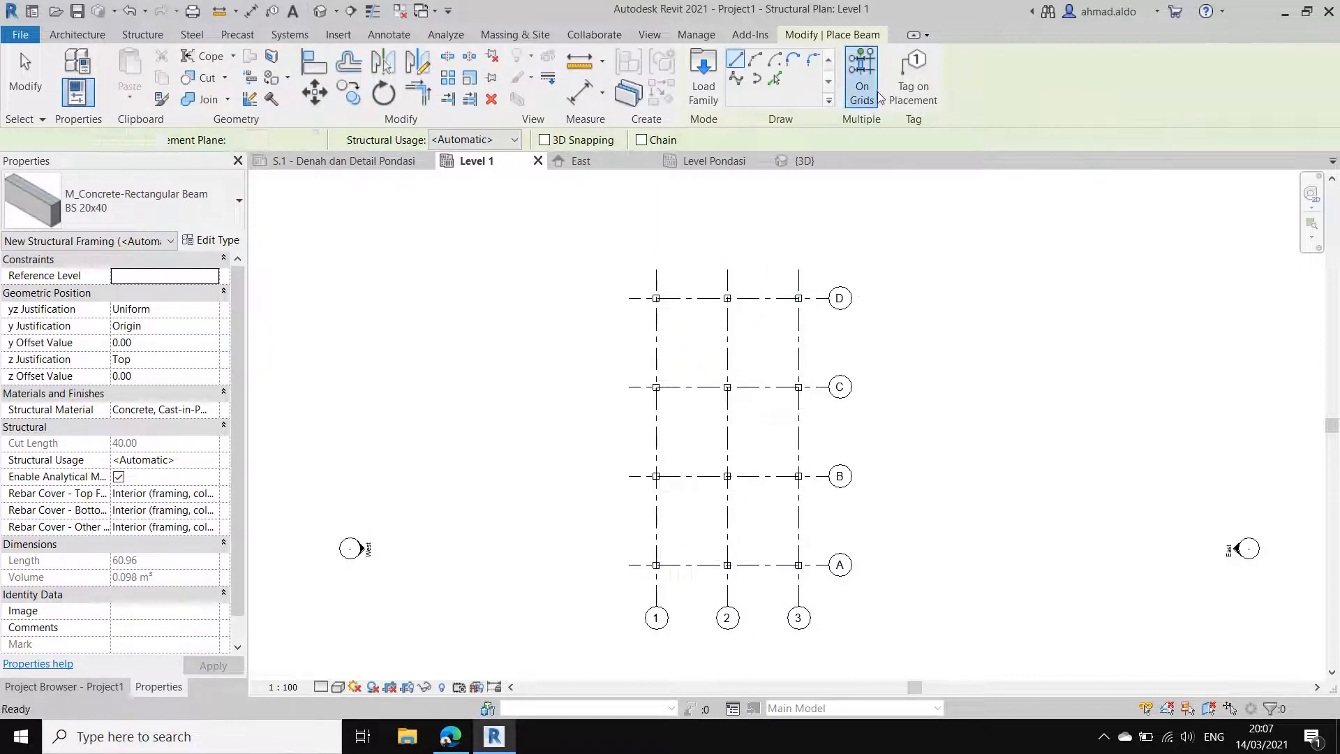
pyautogui.moveTo(815, 590); pyautogui.dragTo(580, 254)
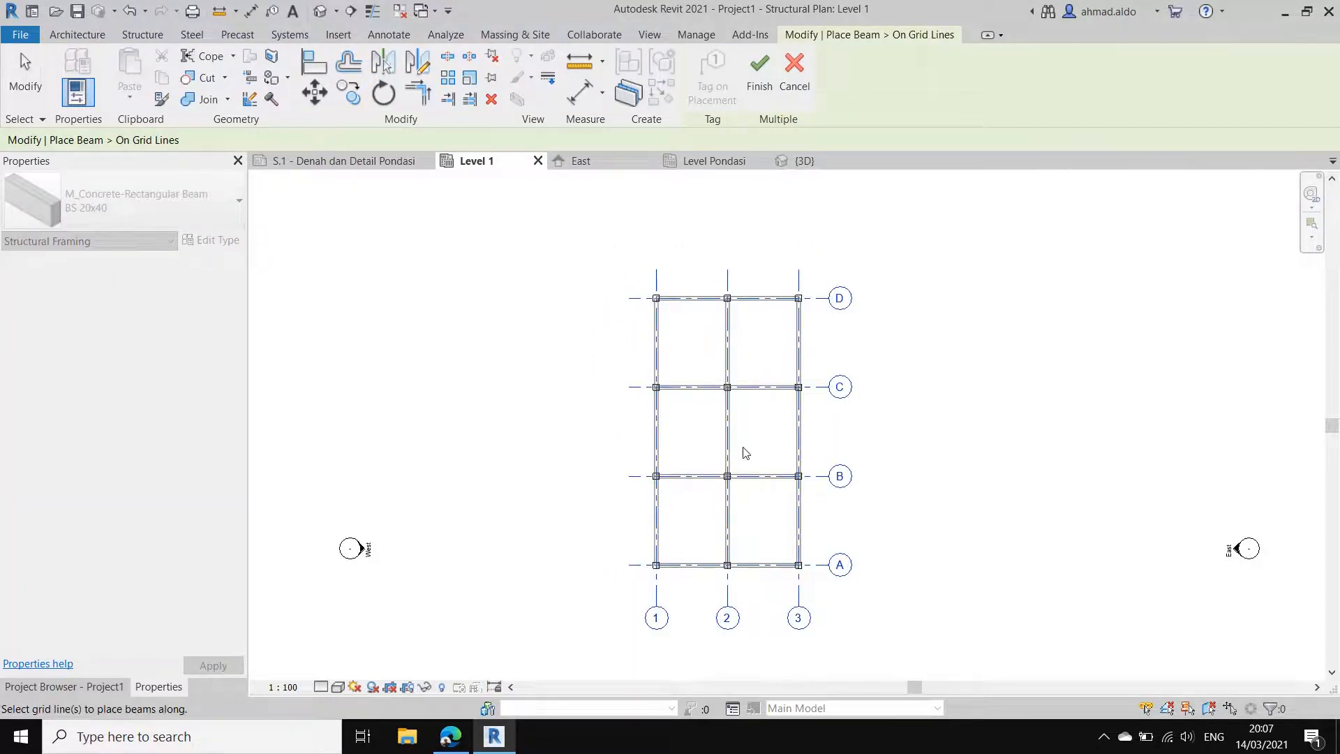
pyautogui.scroll(1, 731, 444)
pyautogui.moveTo(730, 437); pyautogui.dragTo(724, 416, button='middle')
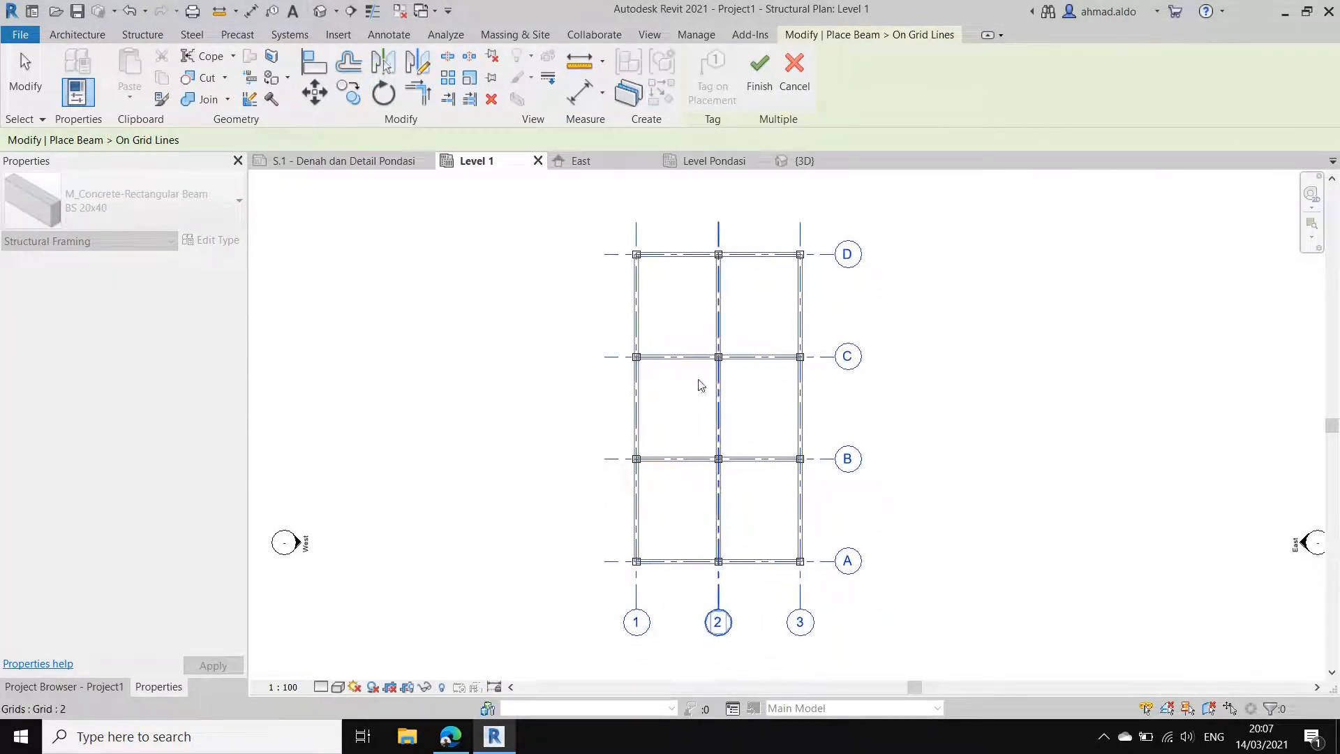
pyautogui.click(759, 87)
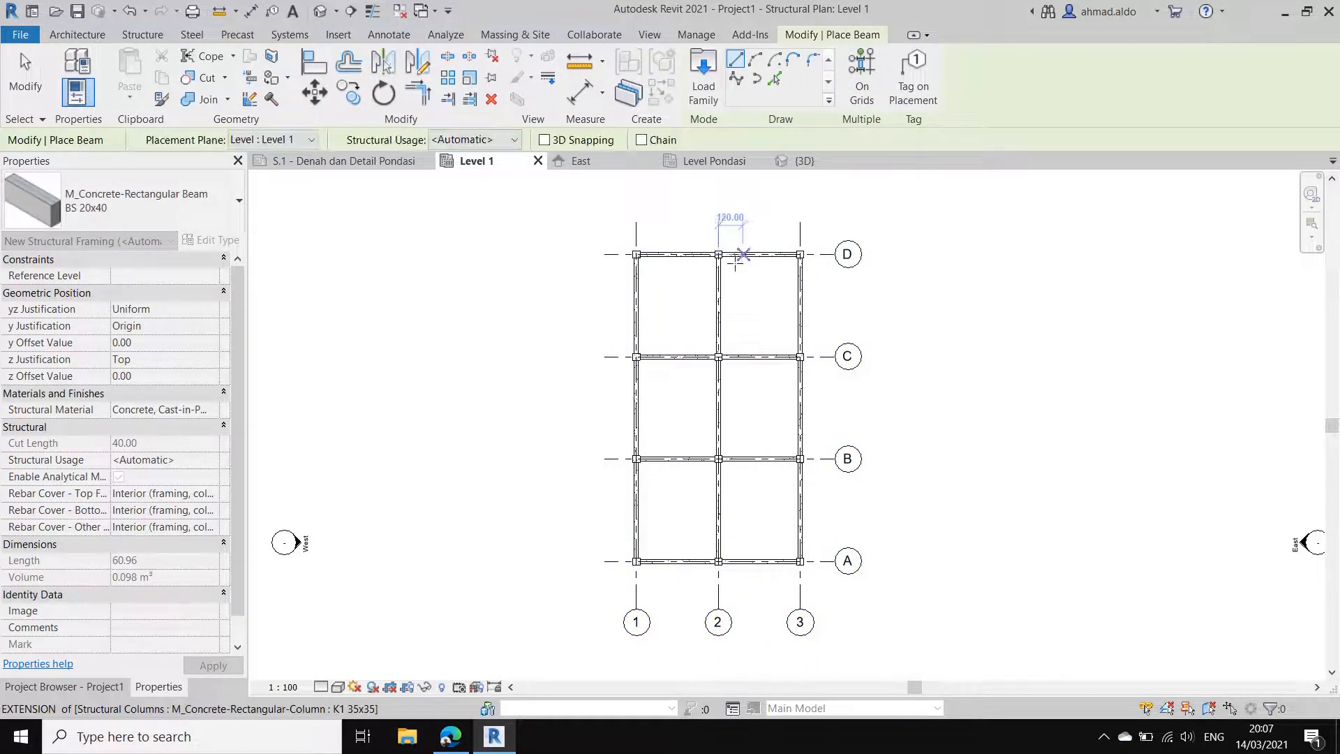
pyautogui.press('Escape')
# Step: Switch to the 3D view and examine how the Level 1 beams connect the columns
pyautogui.click(806, 161)
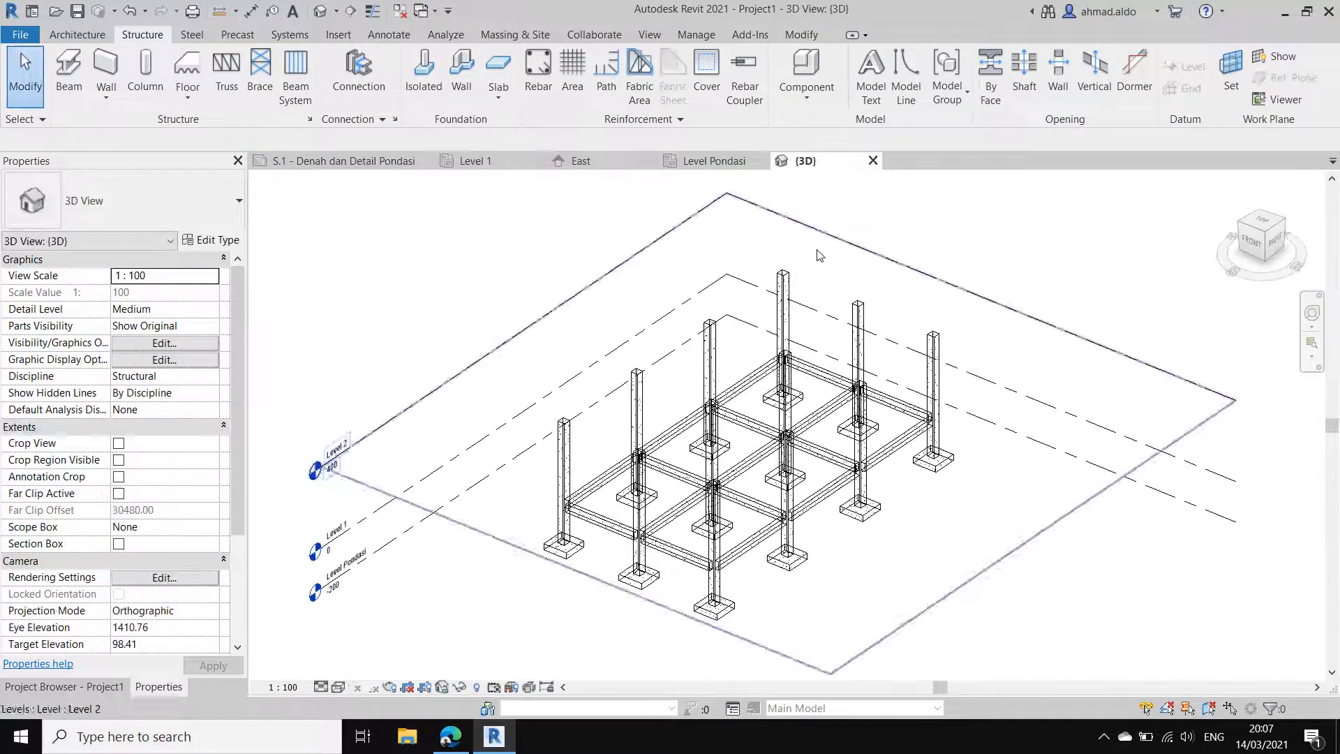
pyautogui.moveTo(858, 535)
pyautogui.keyDown('shift'); pyautogui.mouseDown(button='middle')
pyautogui.moveTo(912, 449)
pyautogui.moveTo(901, 523)
pyautogui.moveTo(861, 515)
pyautogui.mouseUp(button='middle'); pyautogui.keyUp('shift')
pyautogui.scroll(2, 681, 556)
pyautogui.moveTo(680, 556)
pyautogui.keyDown('shift'); pyautogui.mouseDown(button='middle')
pyautogui.moveTo(719, 580)
pyautogui.moveTo(714, 594)
pyautogui.moveTo(711, 568)
pyautogui.moveTo(684, 560)
pyautogui.mouseUp(button='middle'); pyautogui.keyUp('shift')
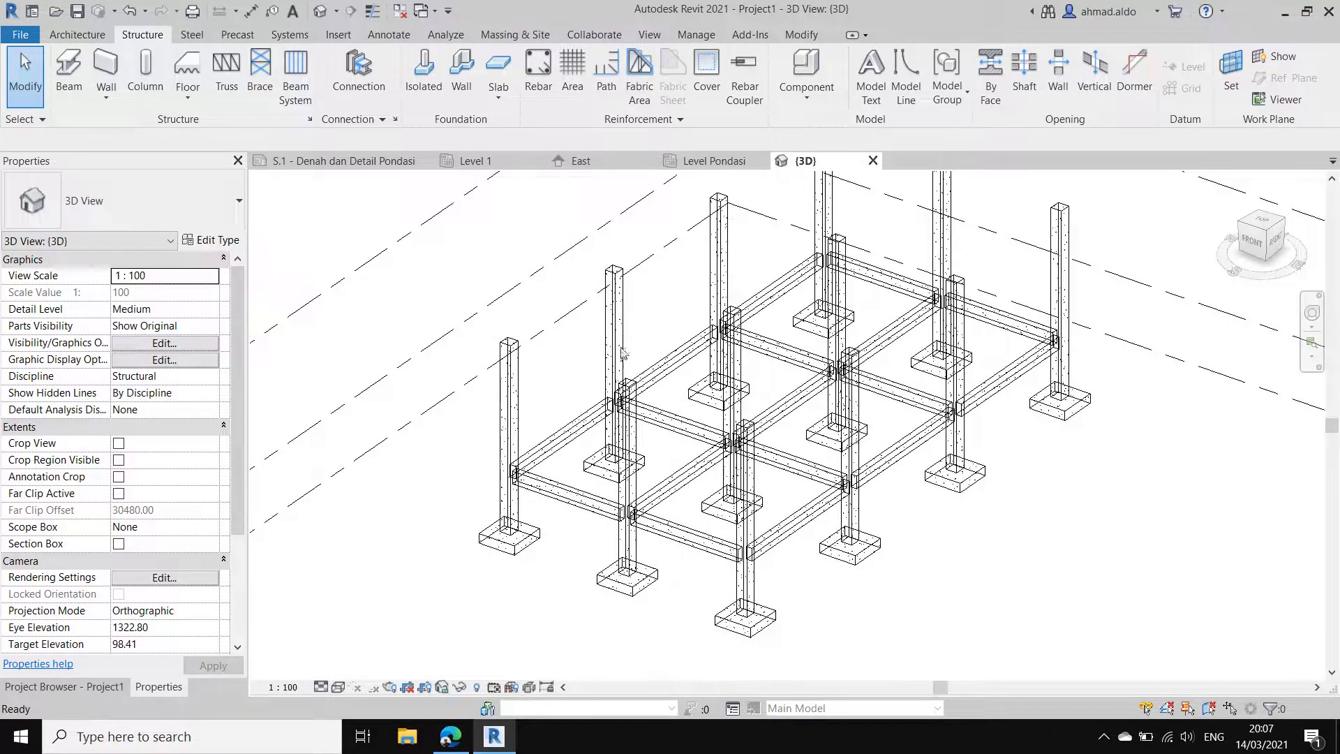
pyautogui.scroll(-2, 622, 362)
pyautogui.keyDown('shift'); pyautogui.moveTo(722, 468); pyautogui.dragTo(626, 385, button='middle'); pyautogui.keyUp('shift')
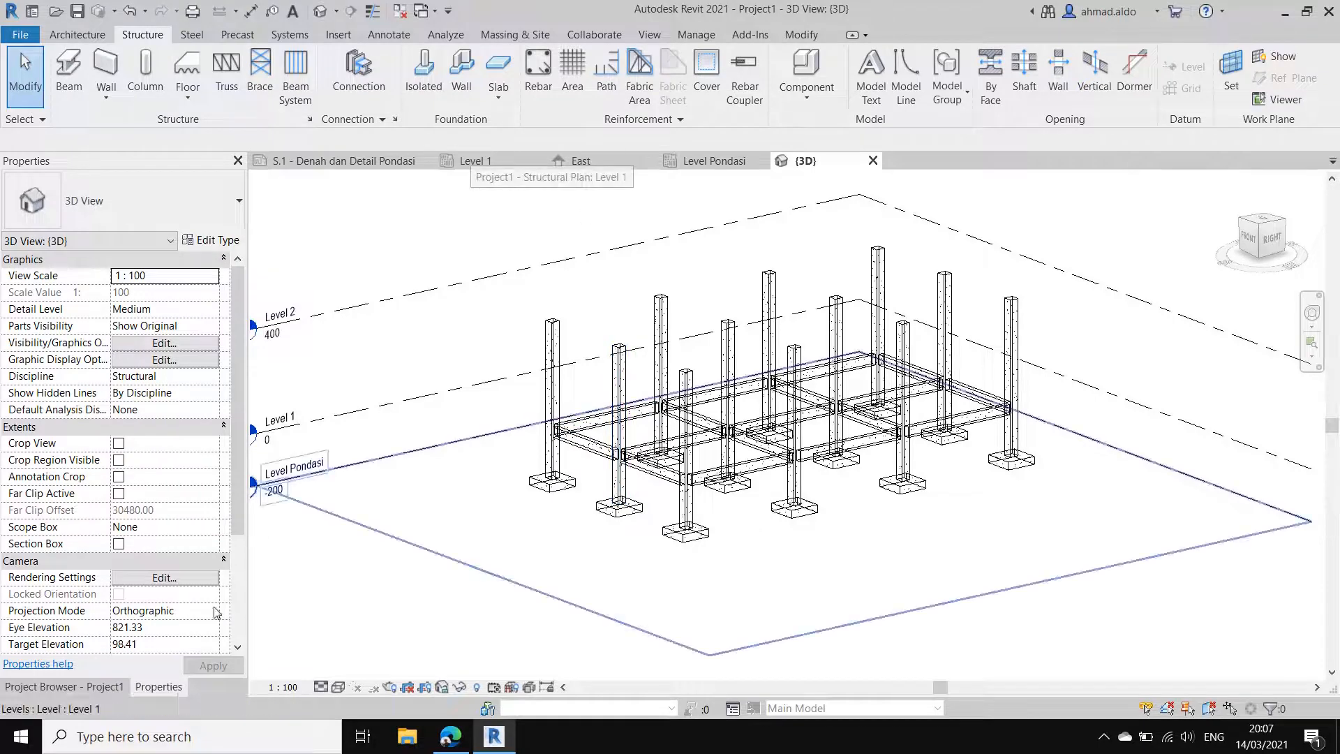
# Step: On the Level 2 structural plan, start a beam and duplicate type BS 20x40 as B1 25x50 with b 25 and h 50
pyautogui.click(64, 686)
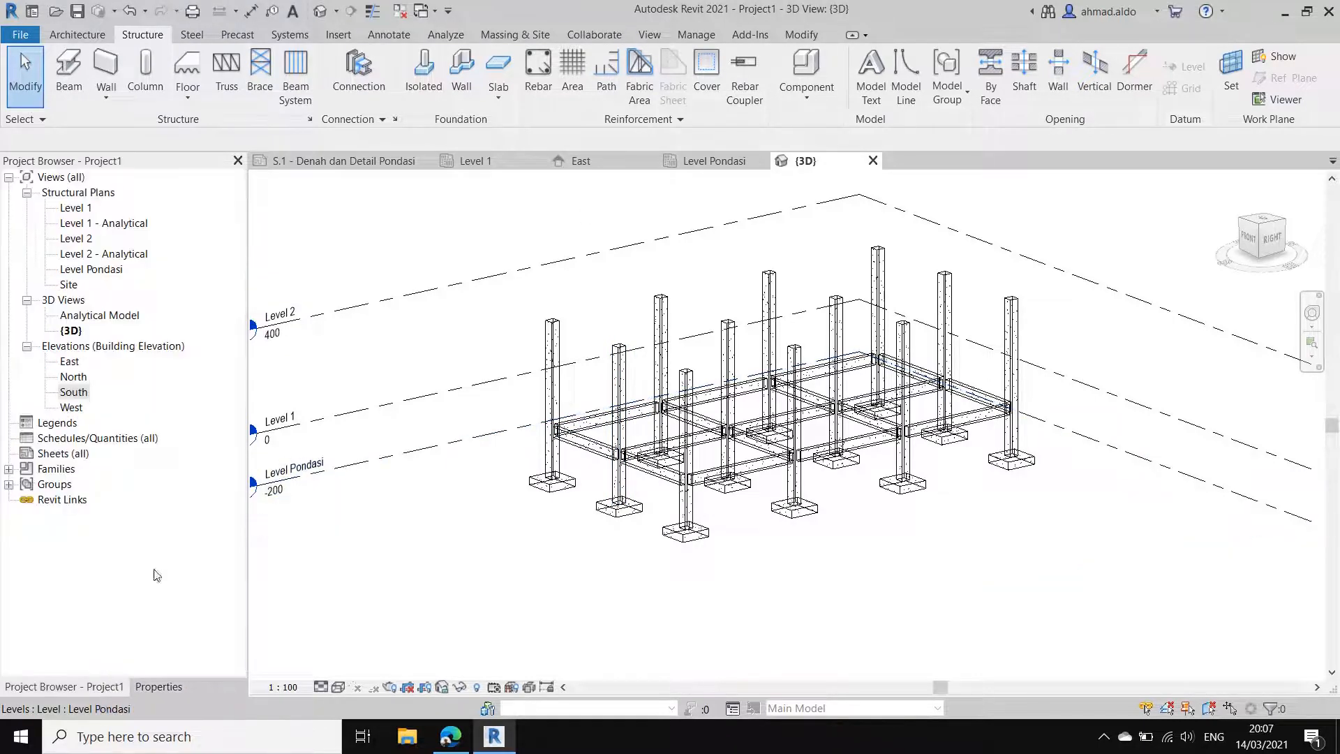
pyautogui.doubleClick(77, 239)
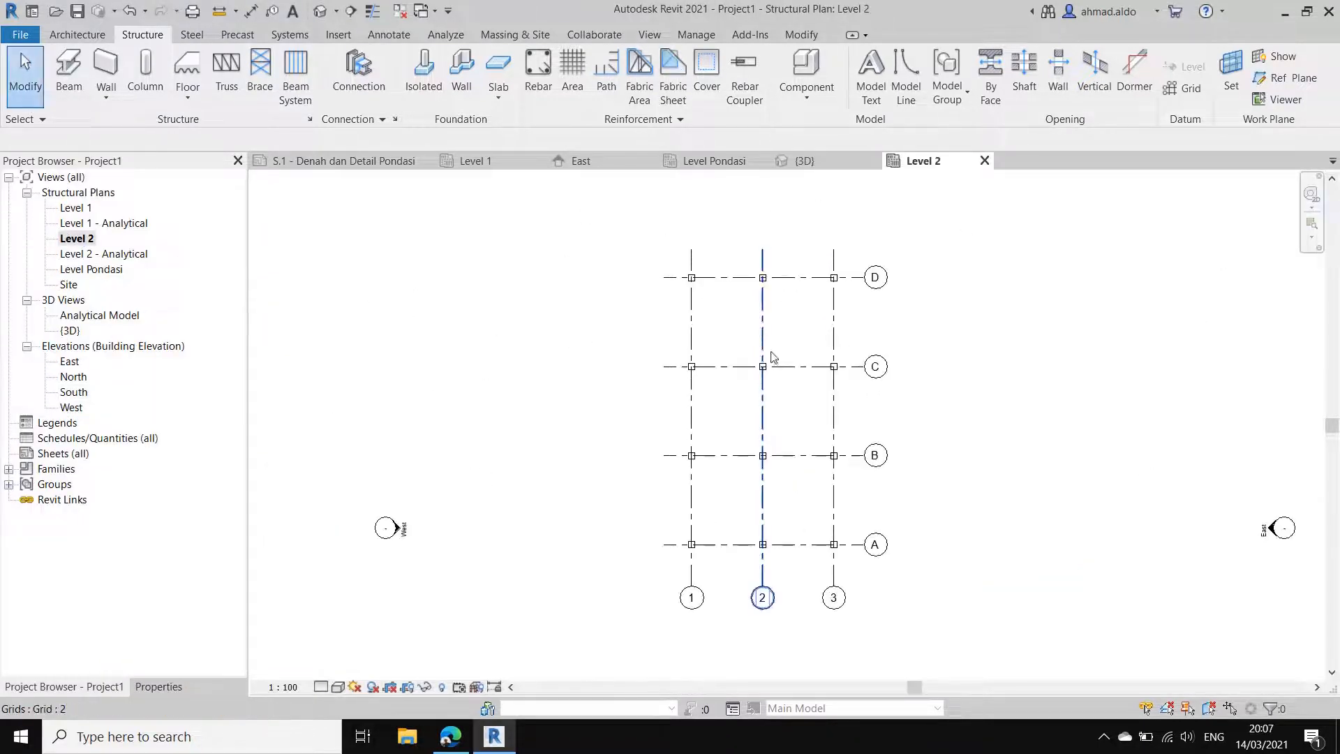
pyautogui.moveTo(771, 352); pyautogui.dragTo(739, 362, button='middle')
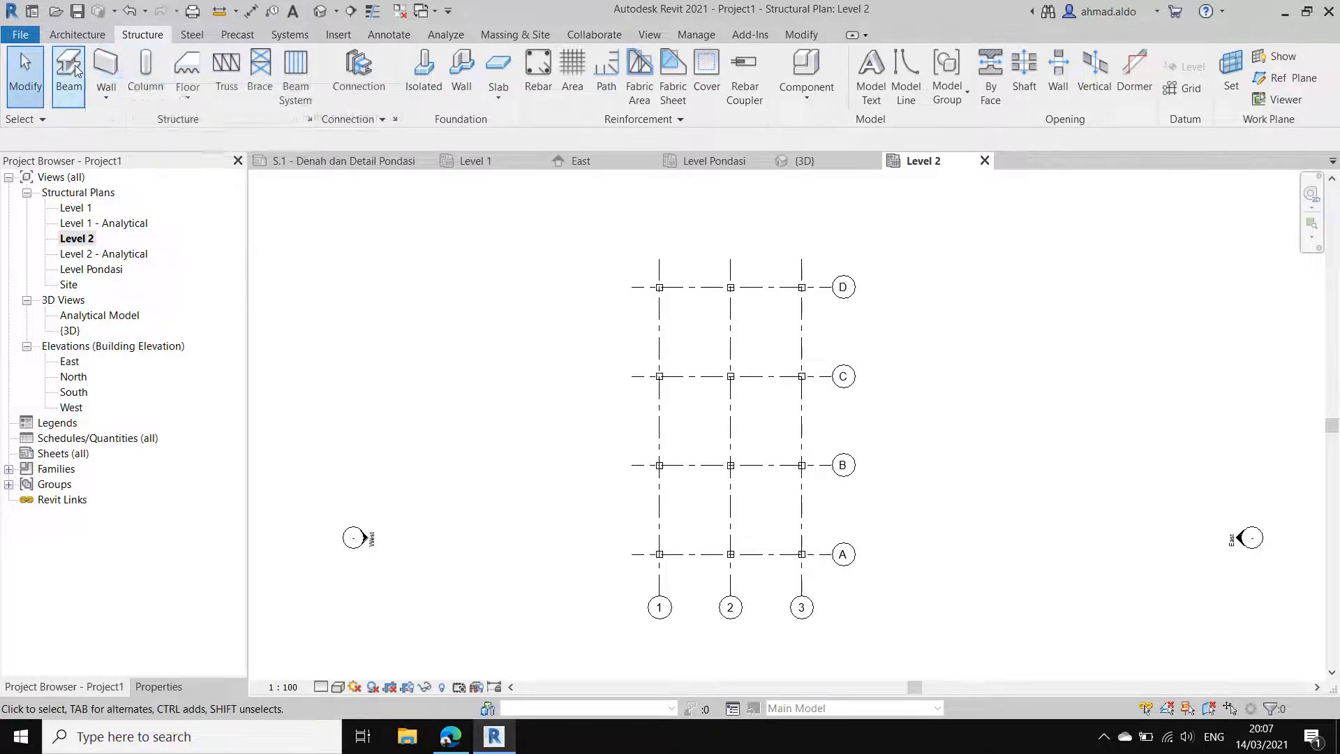
pyautogui.click(89, 102)
pyautogui.click(175, 687)
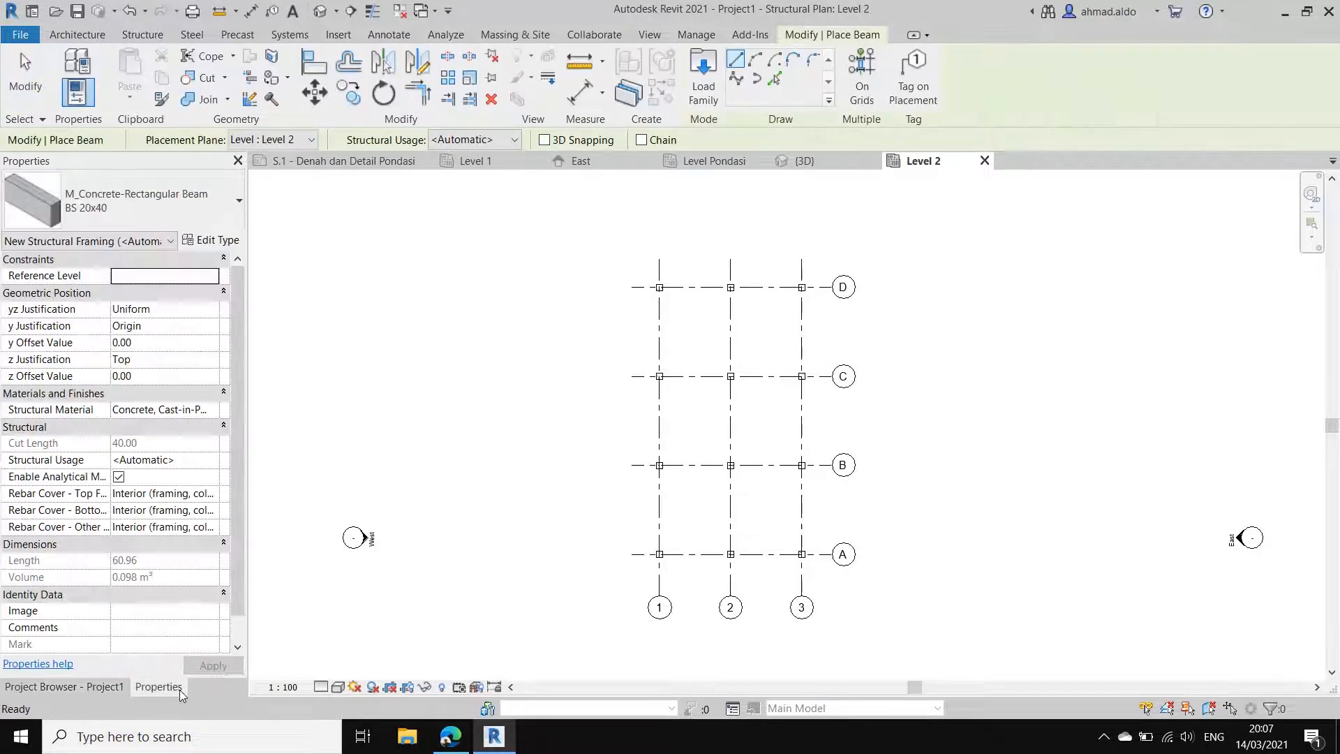
pyautogui.click(210, 241)
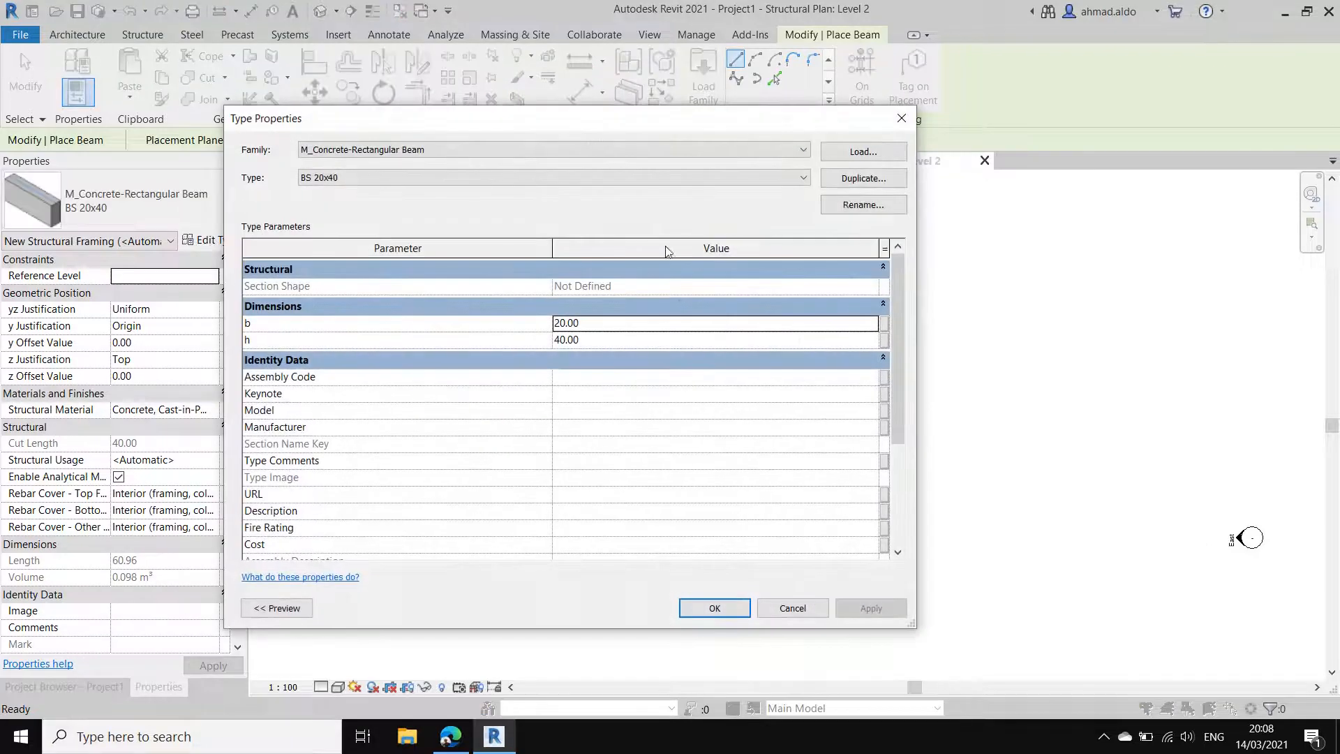
pyautogui.click(863, 179)
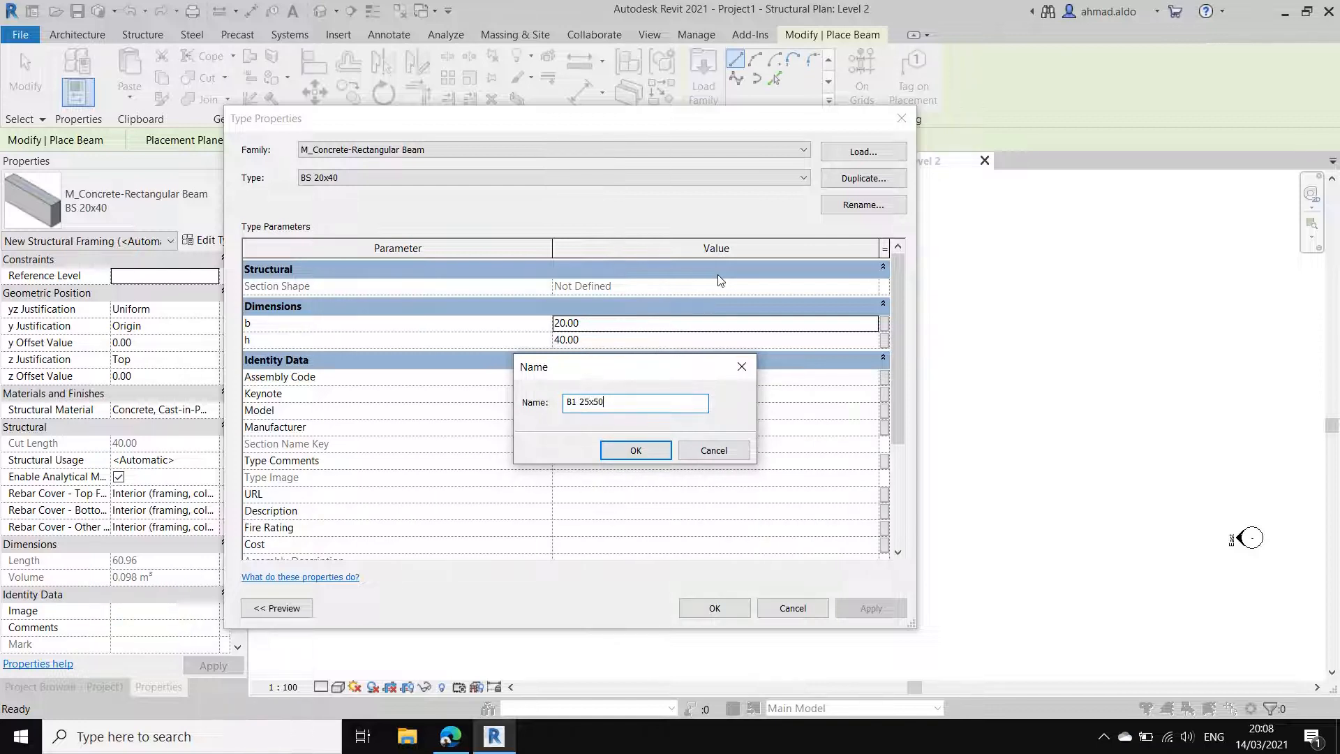
pyautogui.click(635, 454)
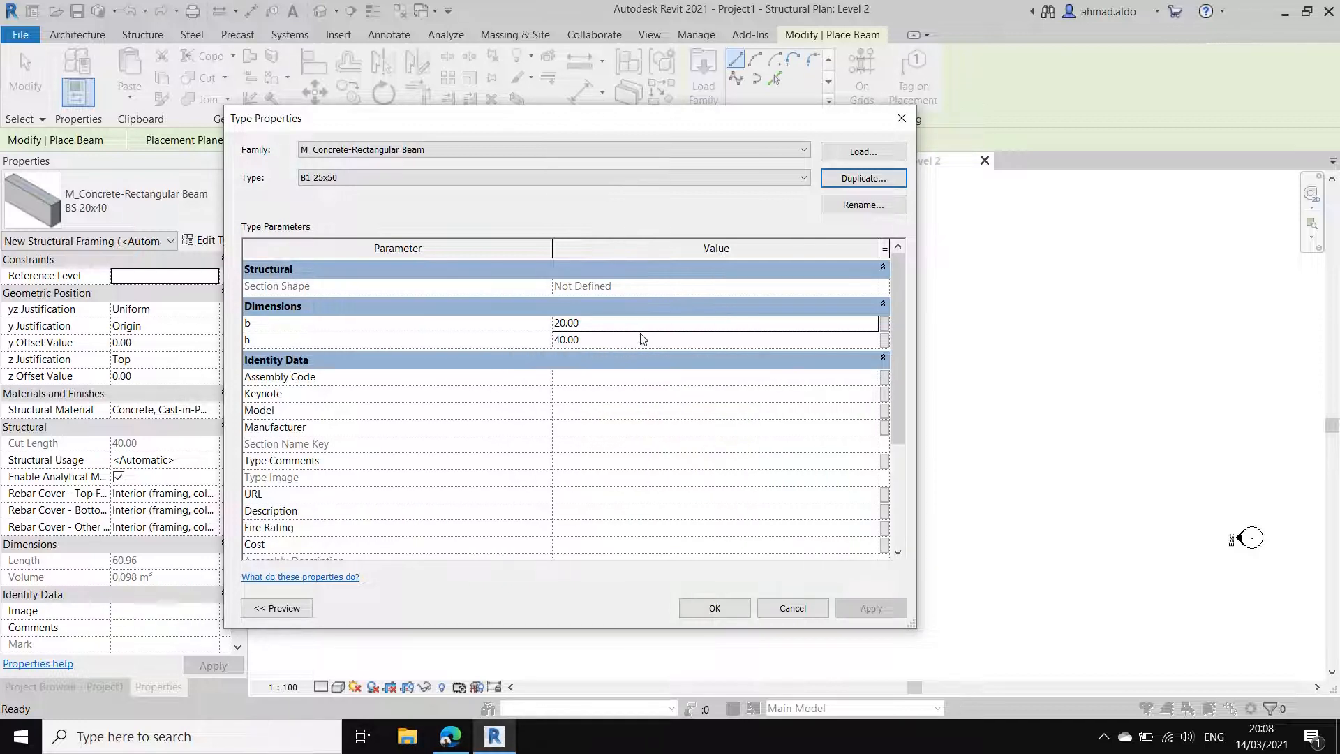
pyautogui.click(643, 326)
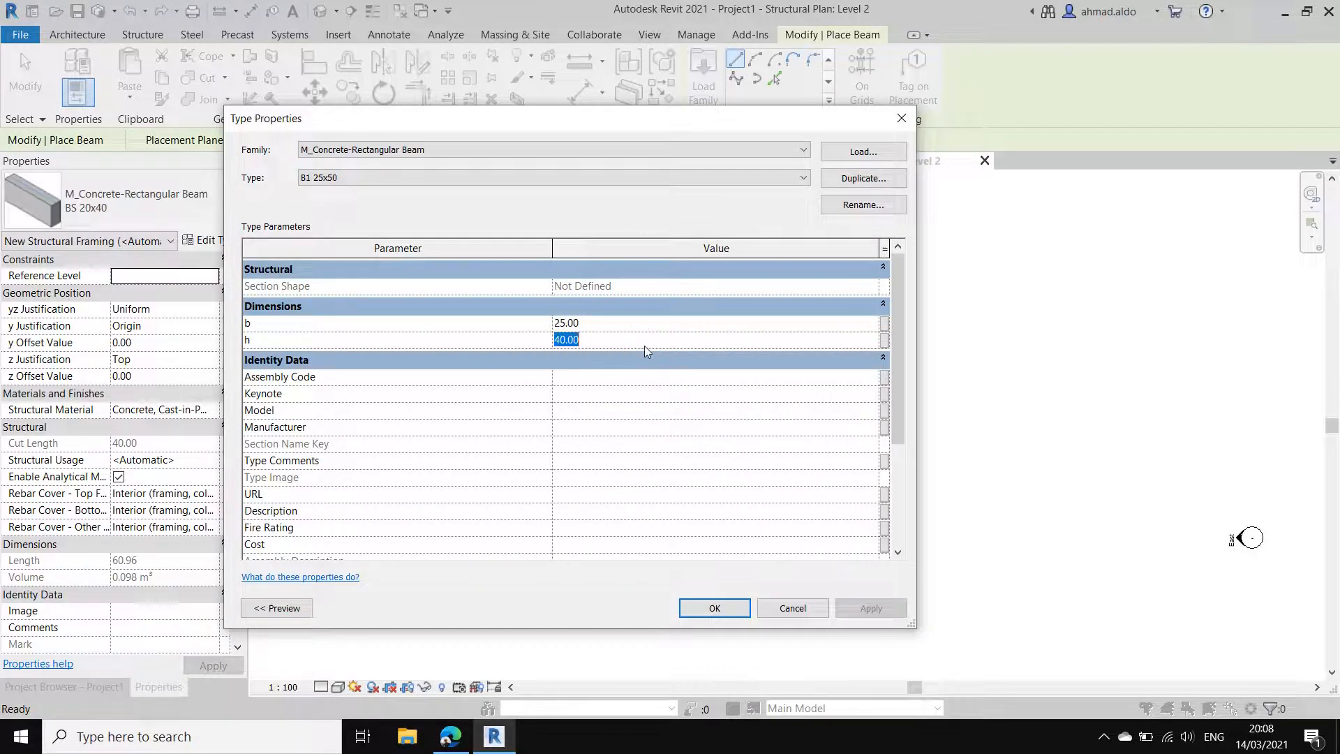
pyautogui.write('50')
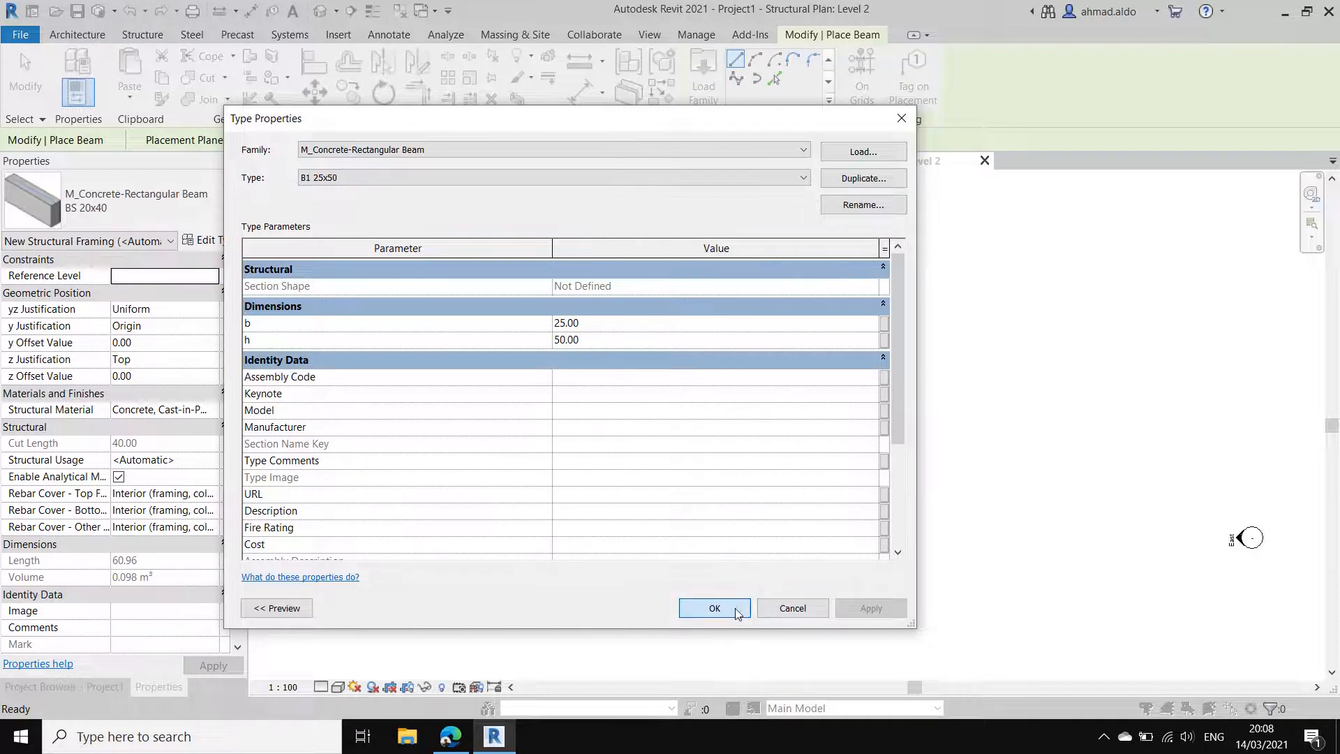
pyautogui.click(714, 608)
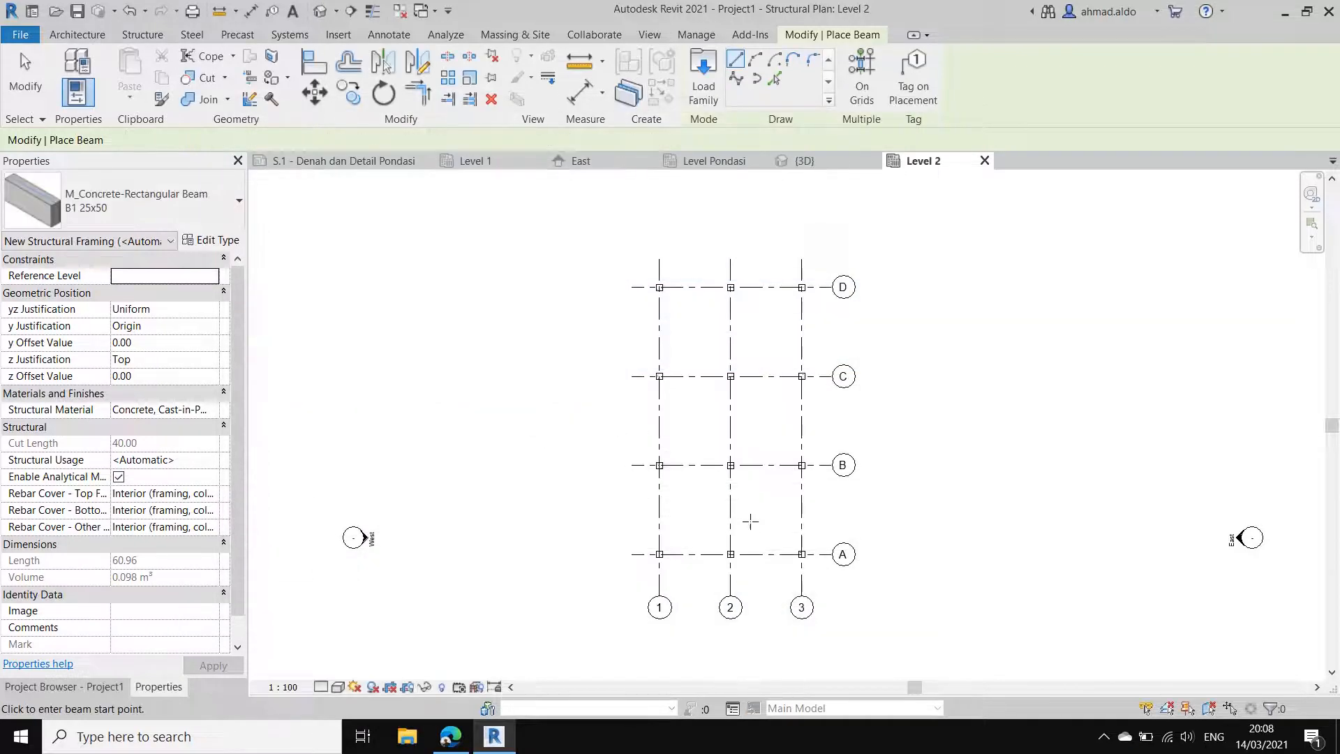
# Step: Place B1 25x50 beams along all of grids A to D and 1 to 3 on Level 2 using On Grids
pyautogui.click(863, 89)
pyautogui.moveTo(822, 580); pyautogui.dragTo(569, 260)
pyautogui.click(759, 77)
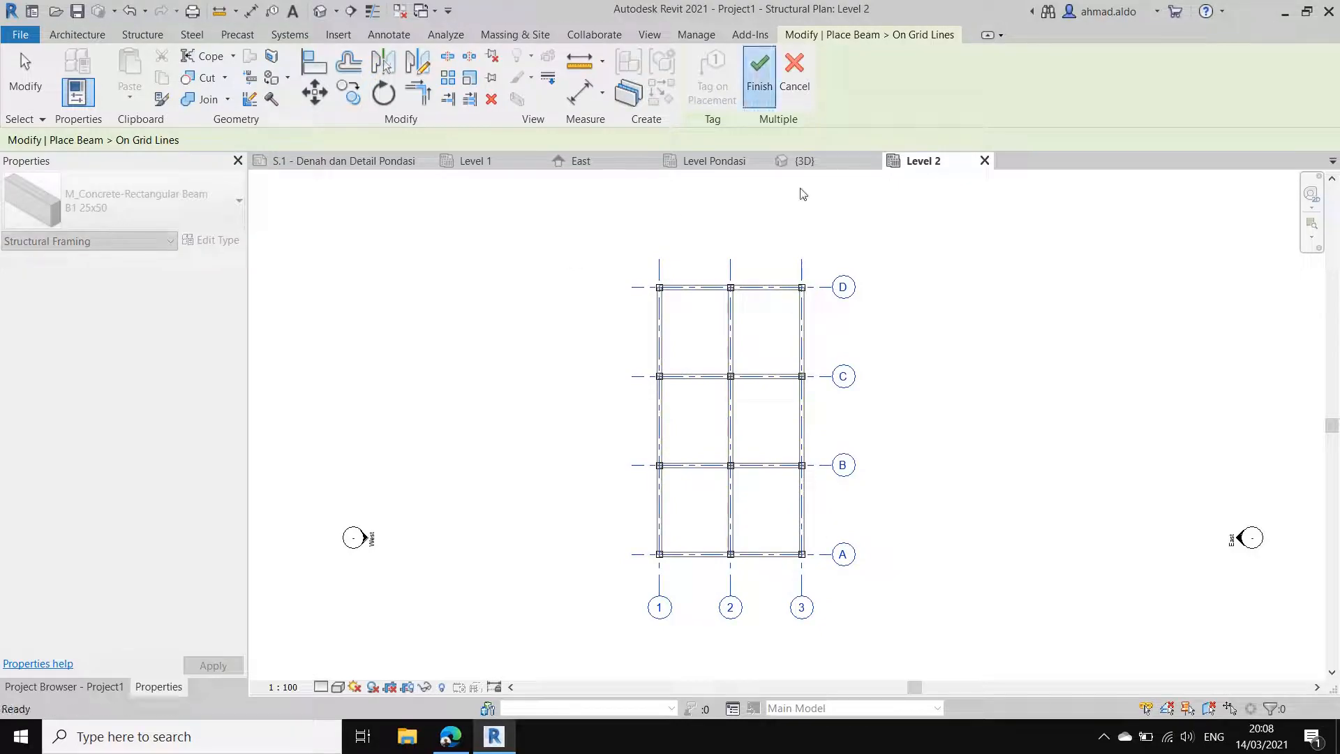
# Step: End beam placement and examine the frame with its Level 2 beams in the 3D view
pyautogui.click(842, 166)
pyautogui.press('Escape')
pyautogui.moveTo(825, 340)
pyautogui.keyDown('shift'); pyautogui.mouseDown(button='middle')
pyautogui.moveTo(871, 392)
pyautogui.moveTo(907, 405)
pyautogui.moveTo(839, 394)
pyautogui.moveTo(826, 353)
pyautogui.mouseUp(button='middle'); pyautogui.keyUp('shift')
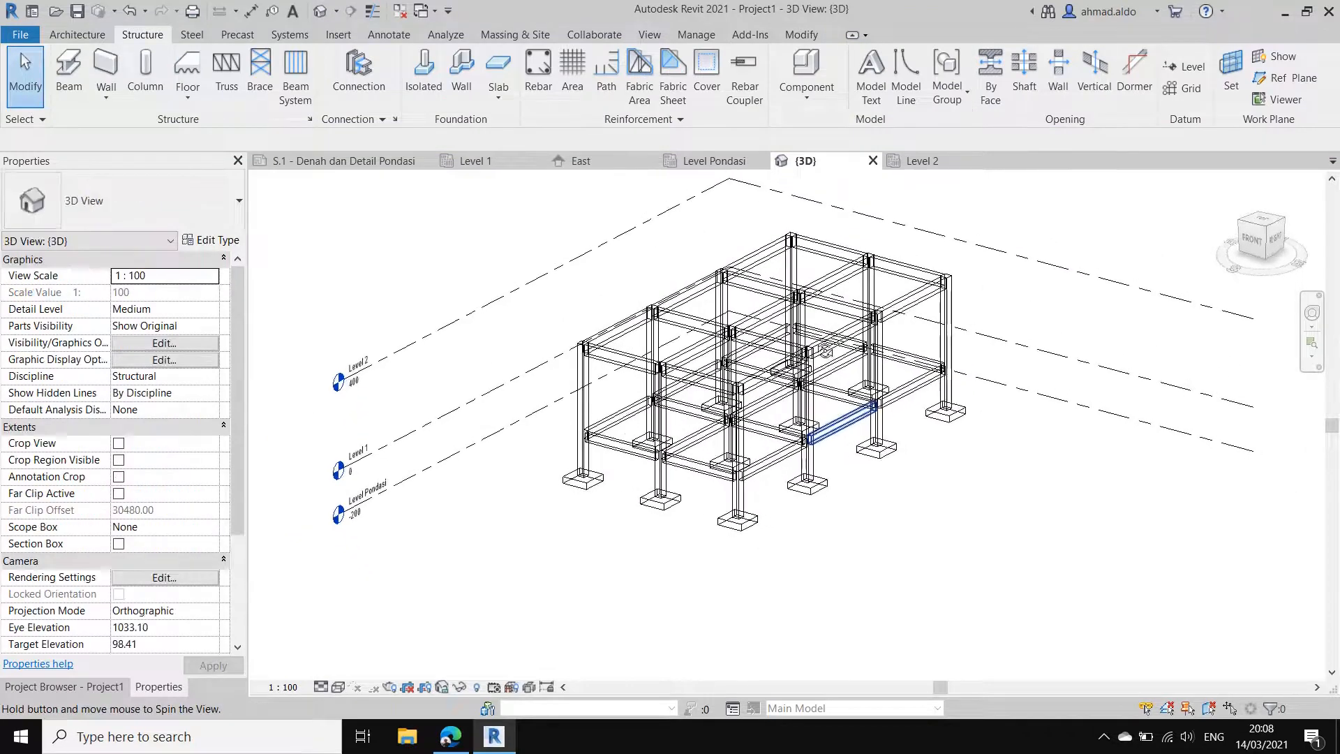
# Step: Close the Level 2 plan view and return to the Level 1 structural plan
pyautogui.click(947, 157)
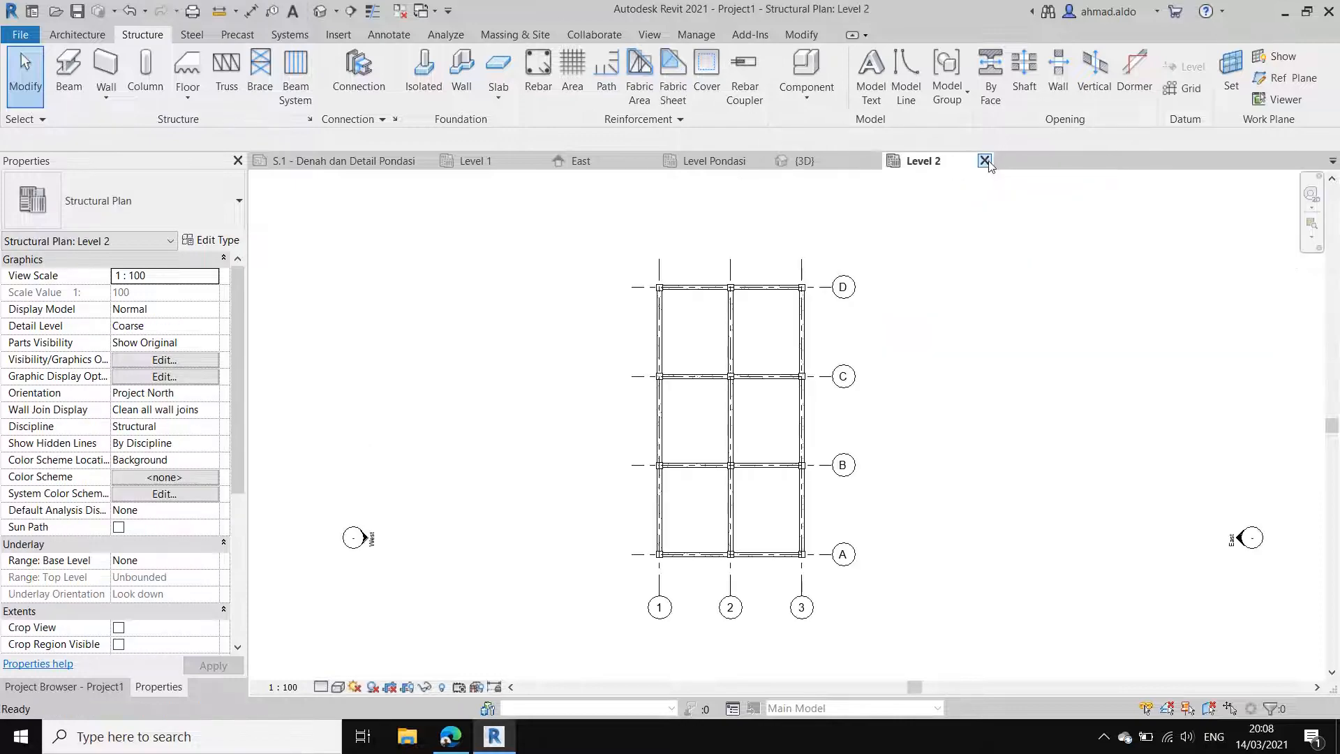
pyautogui.click(984, 160)
pyautogui.keyDown('shift'); pyautogui.moveTo(725, 310); pyautogui.dragTo(792, 356, button='middle'); pyautogui.keyUp('shift')
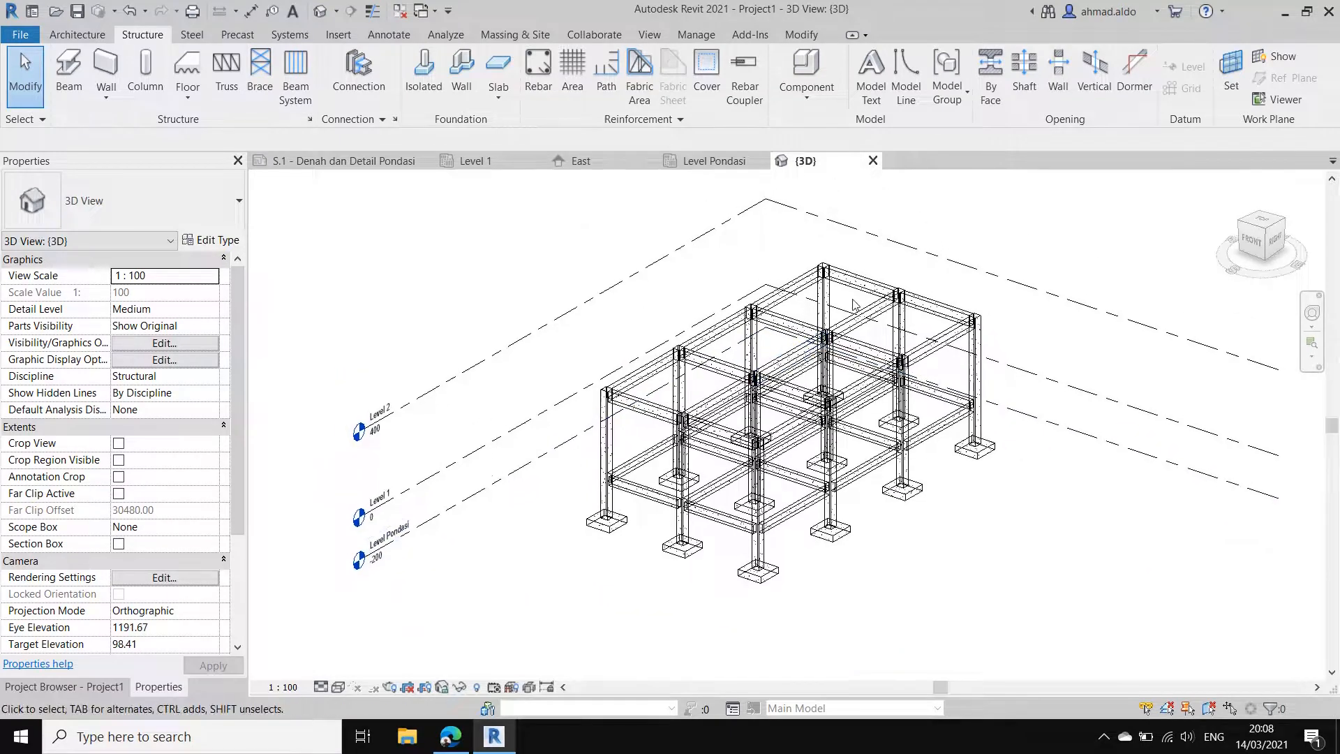
pyautogui.click(501, 158)
pyautogui.scroll(1, 768, 440)
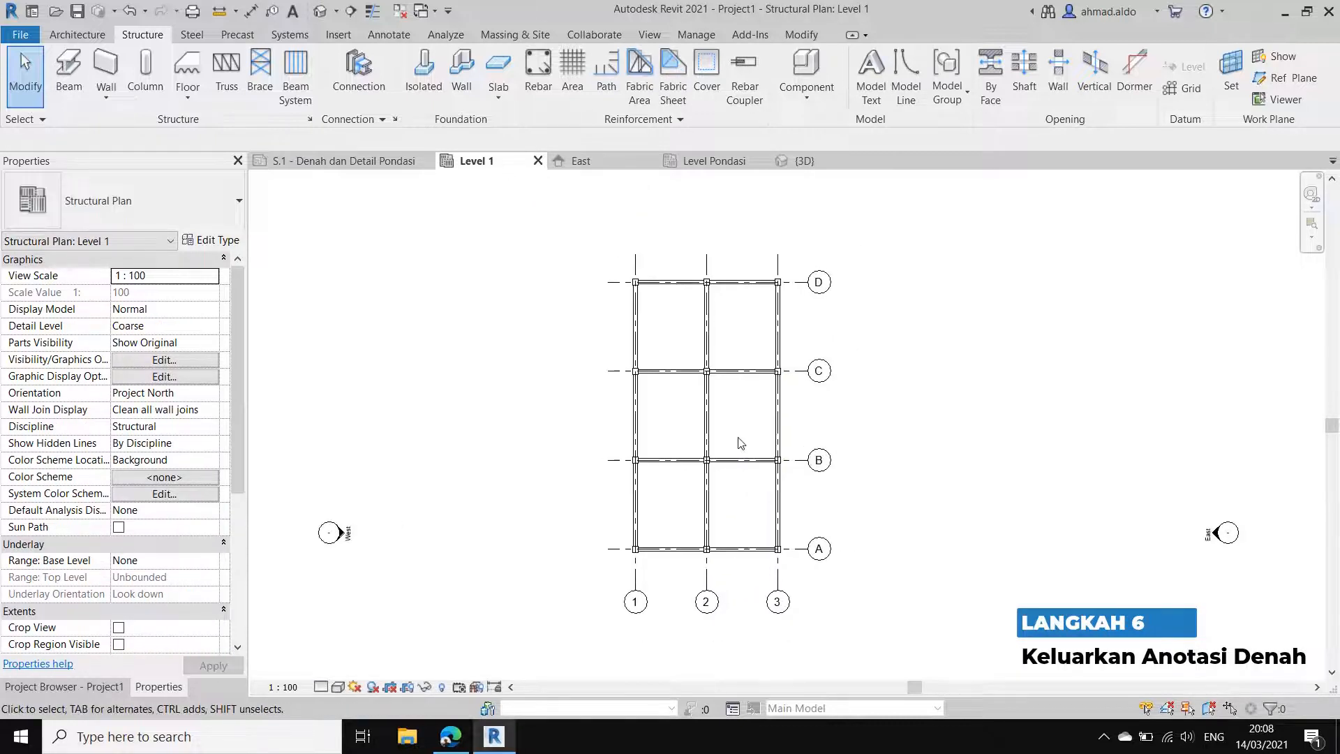
# Step: Review the foundation plan on the reference sheet S.1 - Denah dan Detail Pondasi, with the project's view list shown, and return to Level 1
pyautogui.scroll(-1, 677, 373)
pyautogui.moveTo(693, 407); pyautogui.dragTo(696, 422, button='middle')
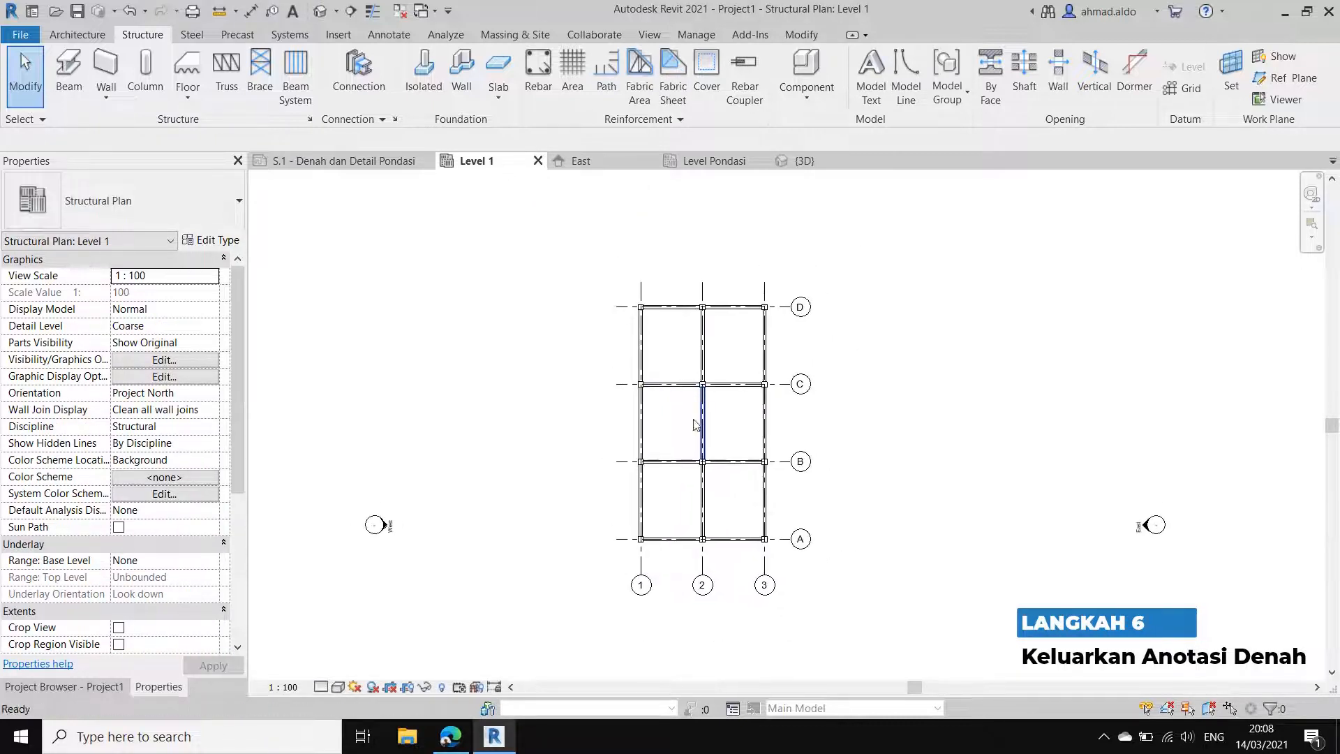
pyautogui.scroll(1, 638, 550)
pyautogui.scroll(1, 640, 551)
pyautogui.scroll(-2, 663, 439)
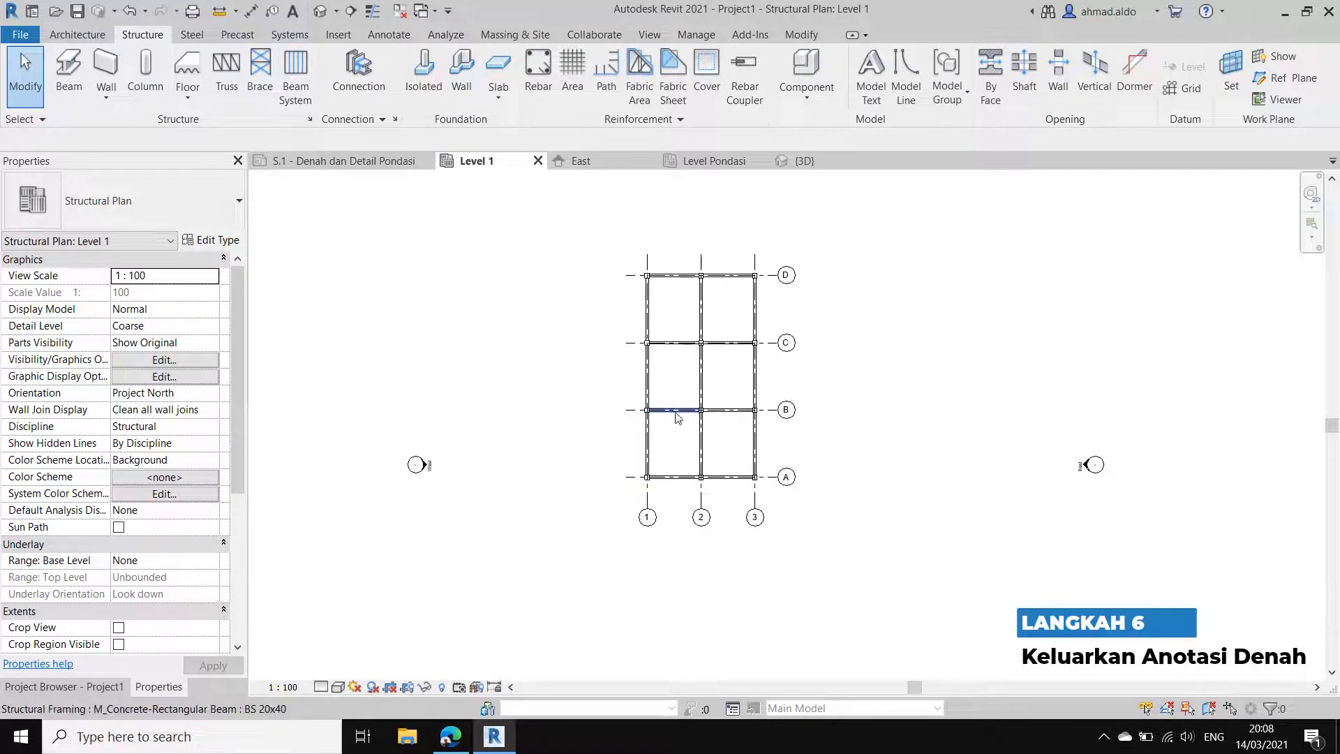
pyautogui.click(93, 691)
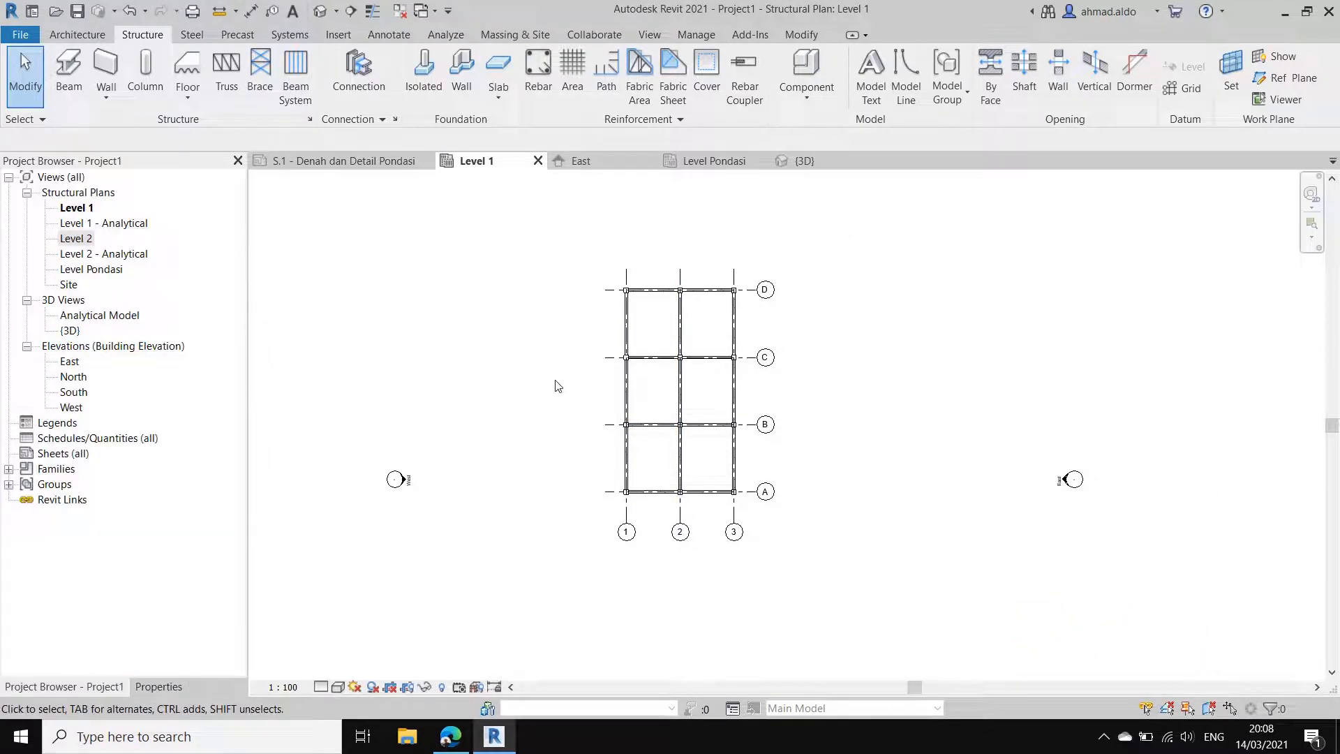
pyautogui.scroll(1, 703, 375)
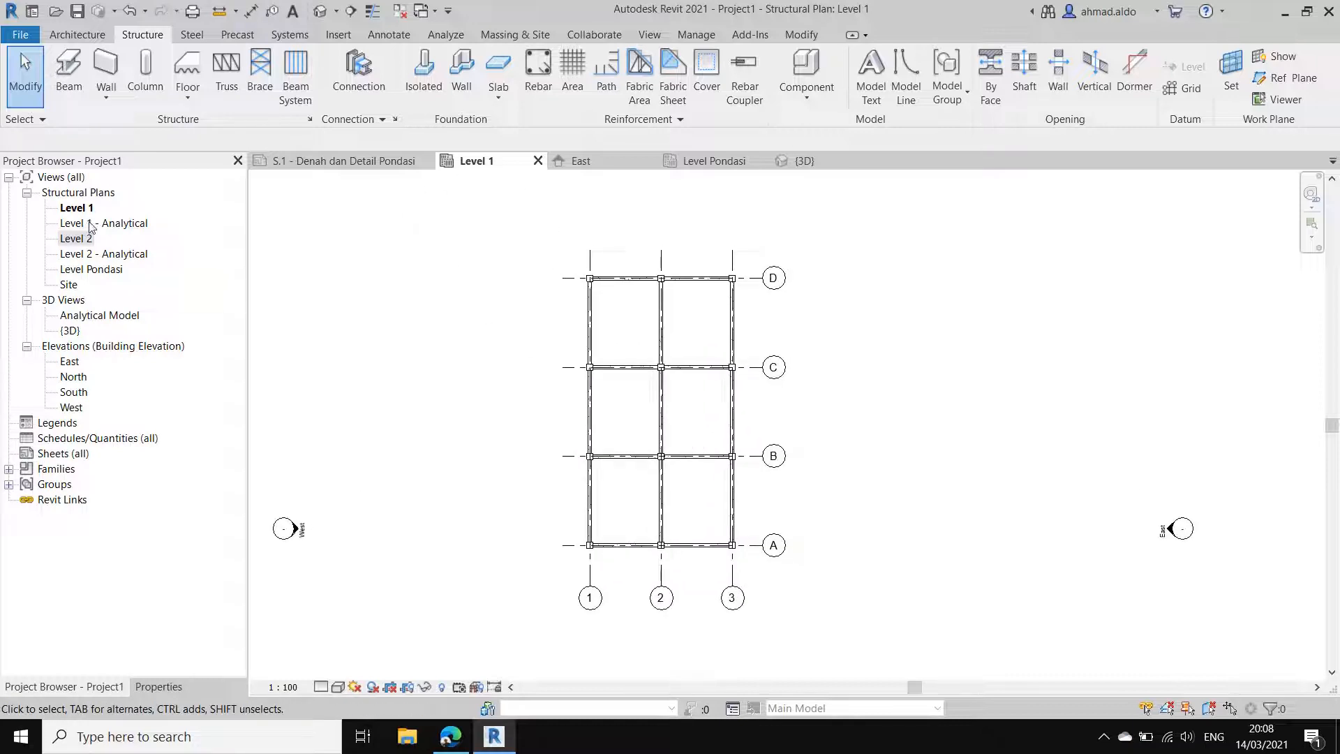
pyautogui.click(317, 164)
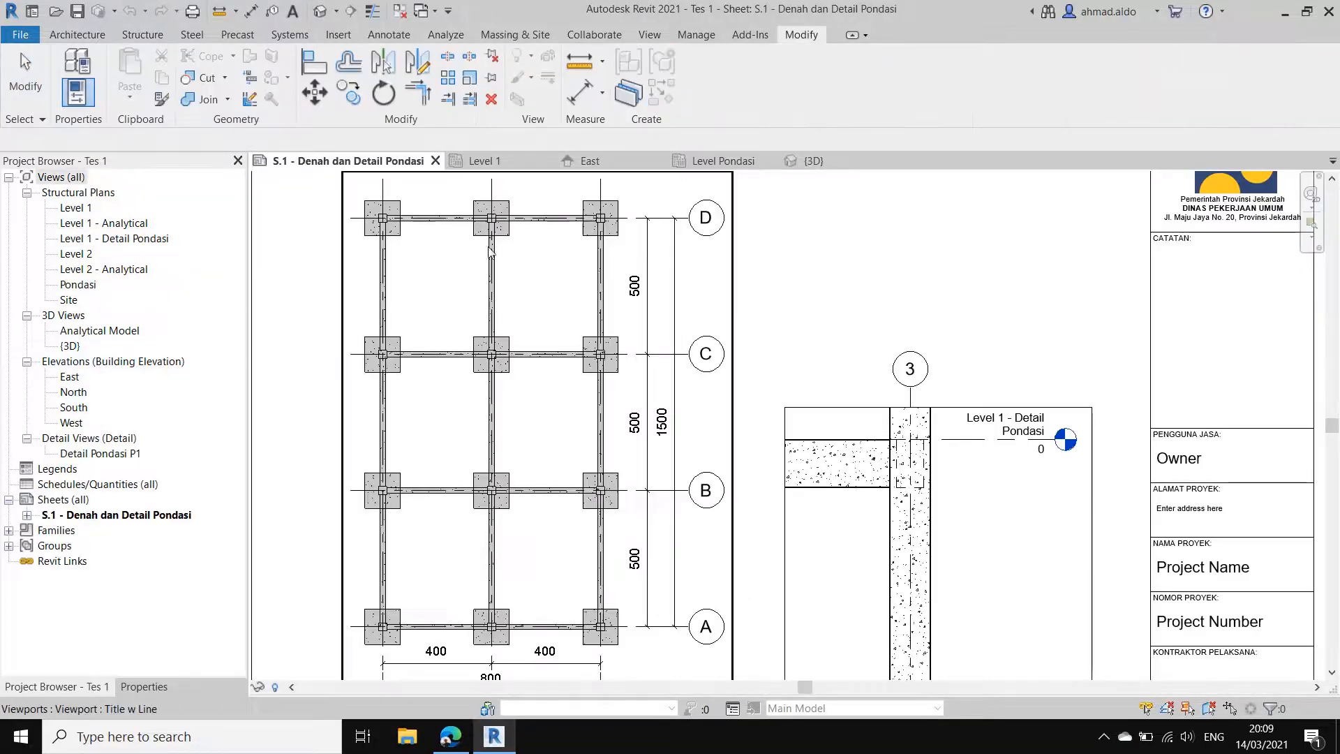
pyautogui.scroll(-1, 417, 349)
pyautogui.scroll(-1, 451, 352)
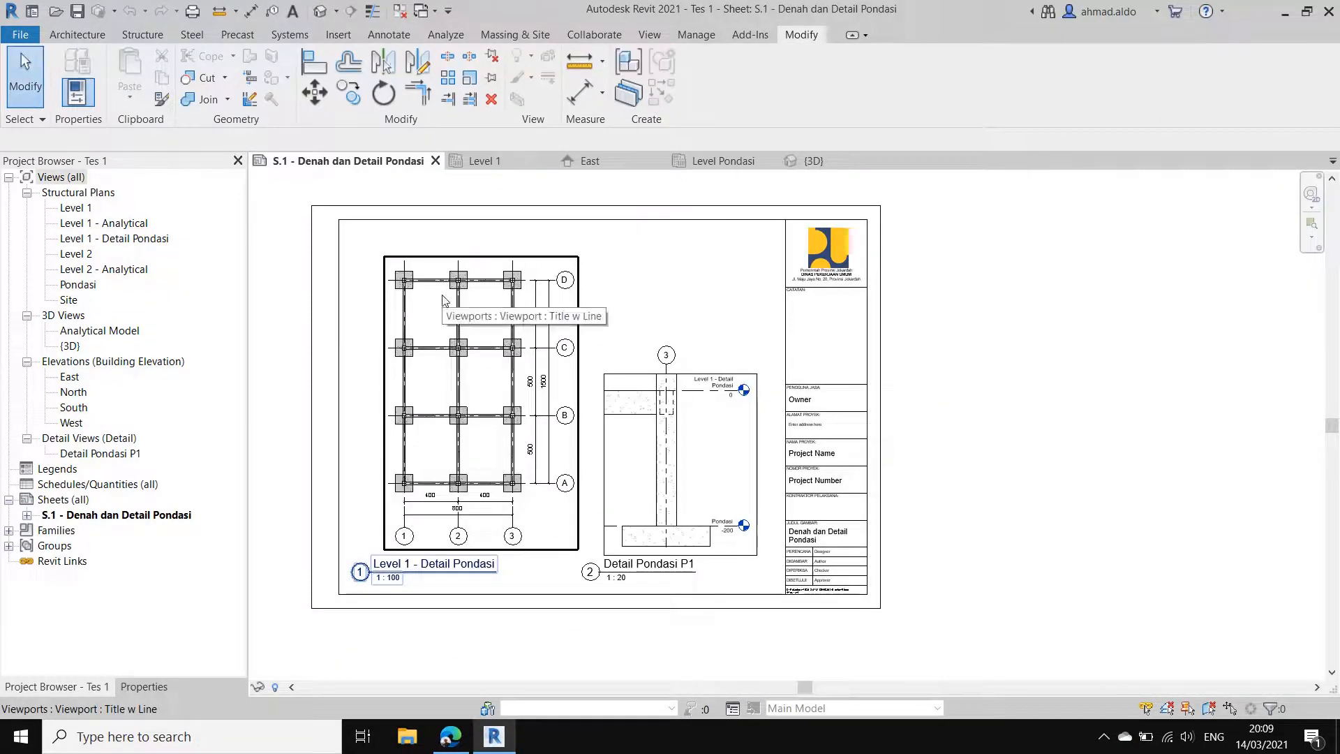
pyautogui.click(495, 165)
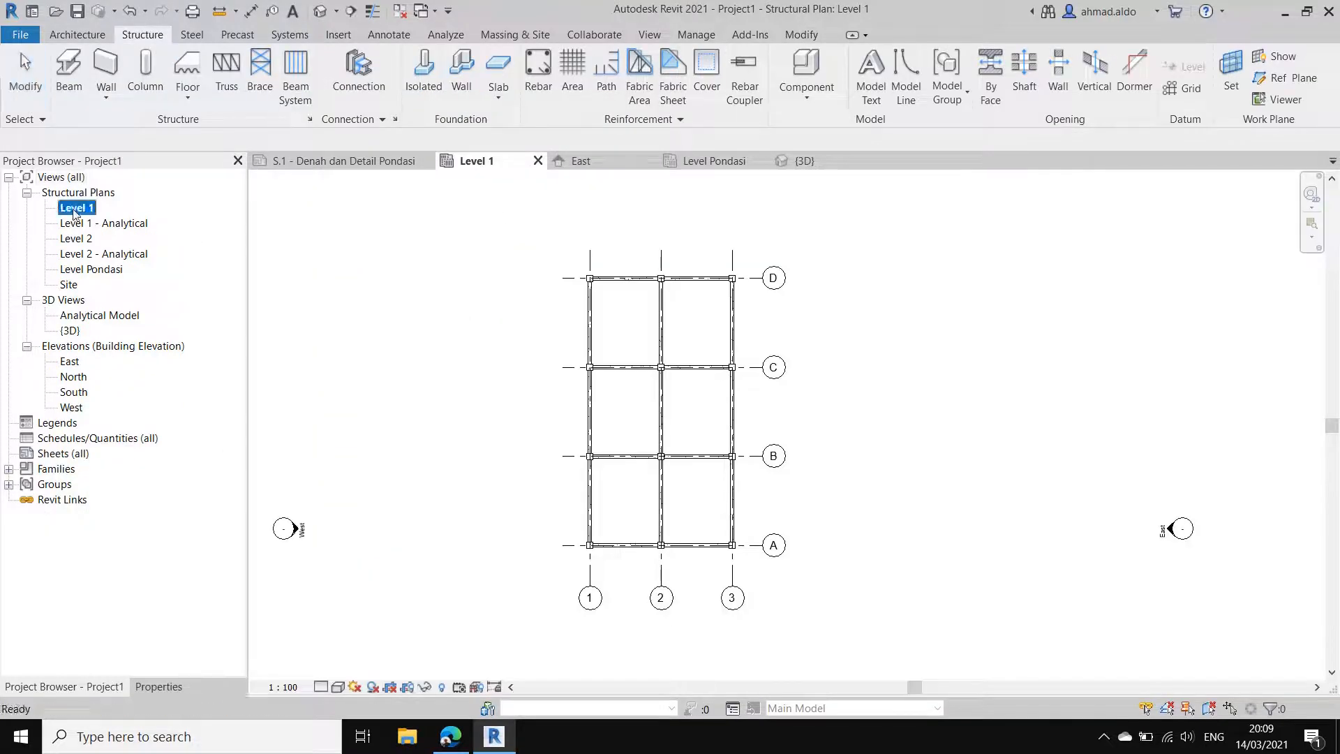
# Step: Duplicate the Level 1 structural plan with detailing and rename the copy Level 1 - Denah Pondasi
pyautogui.rightClick(70, 208)
pyautogui.moveTo(242, 340)
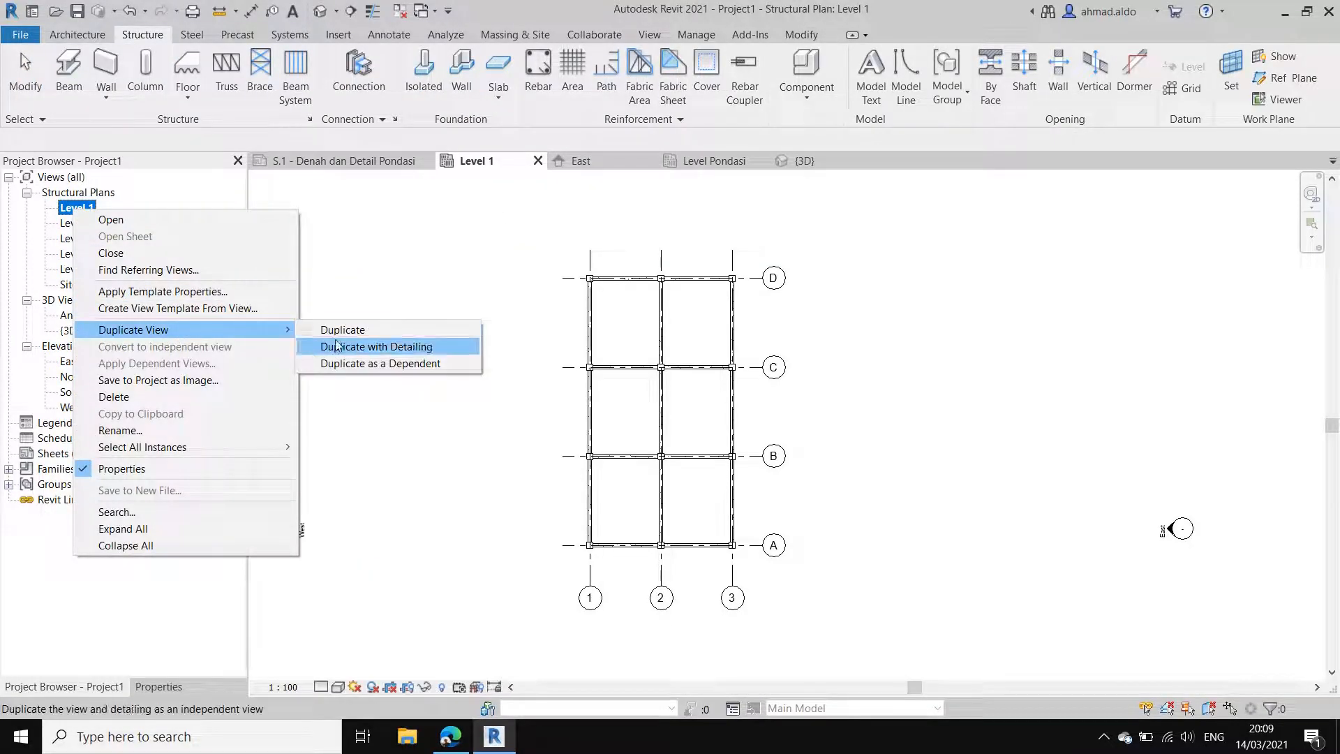
pyautogui.click(383, 349)
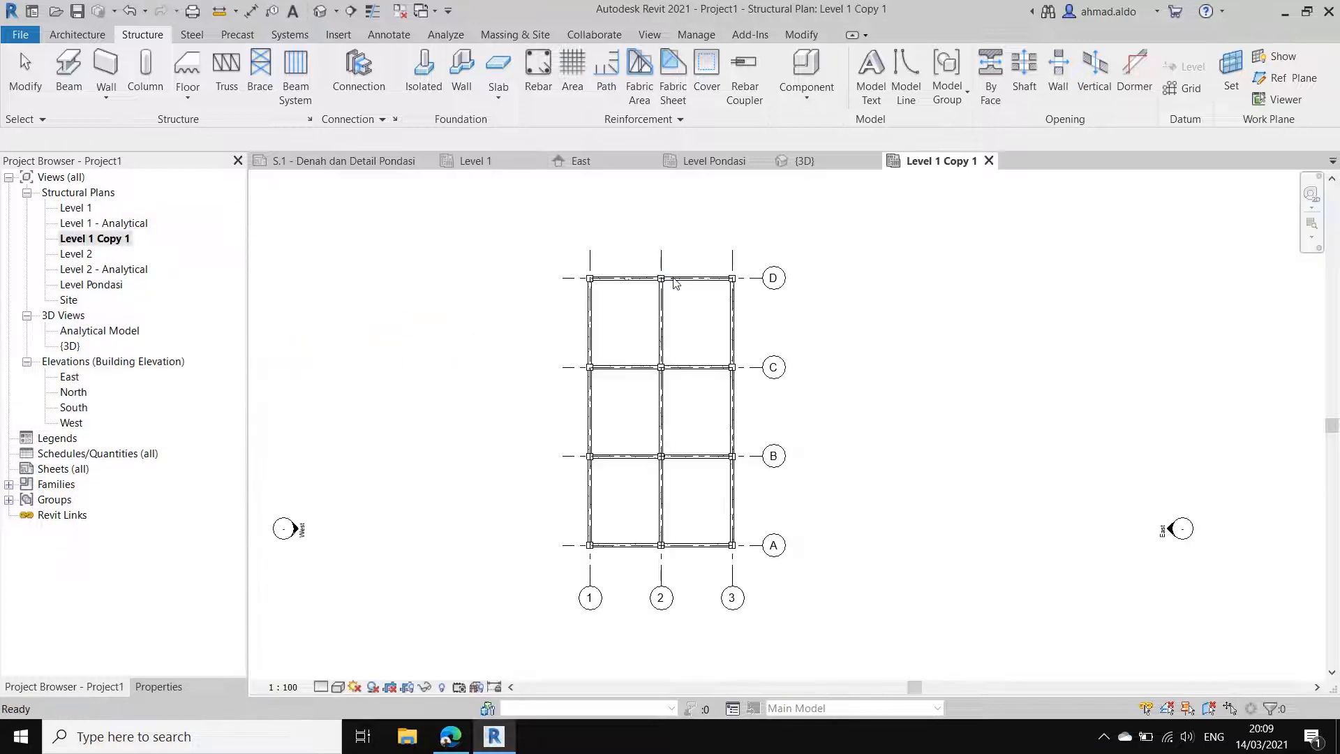
pyautogui.moveTo(669, 401); pyautogui.dragTo(732, 388, button='middle')
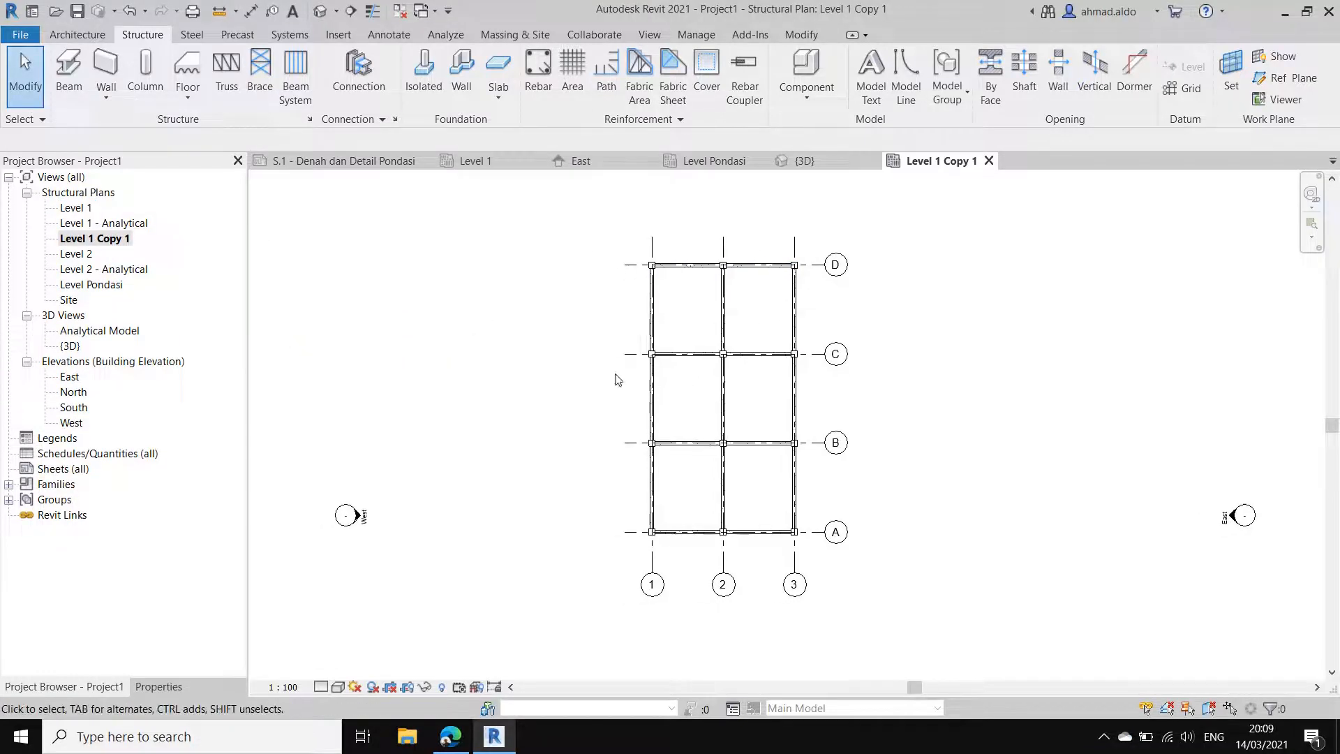
pyautogui.click(112, 239)
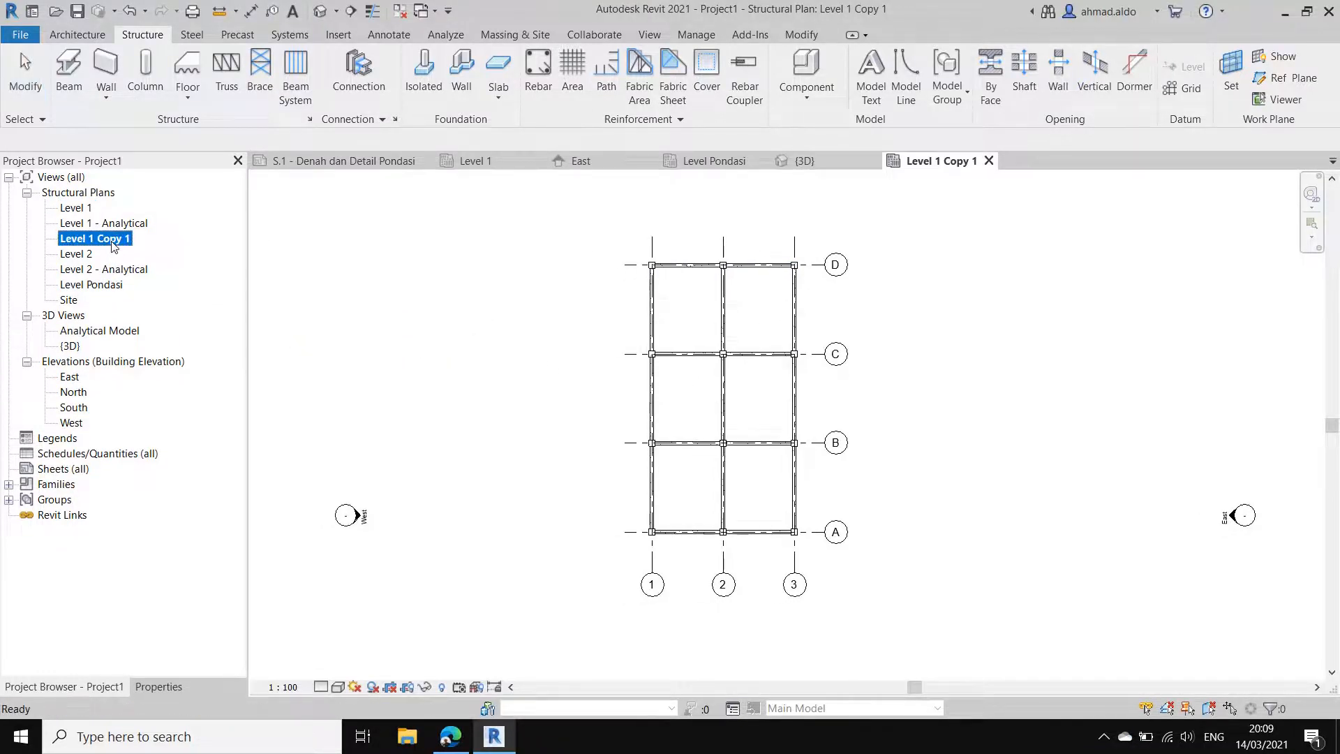
pyautogui.click(112, 240)
pyautogui.click(131, 240)
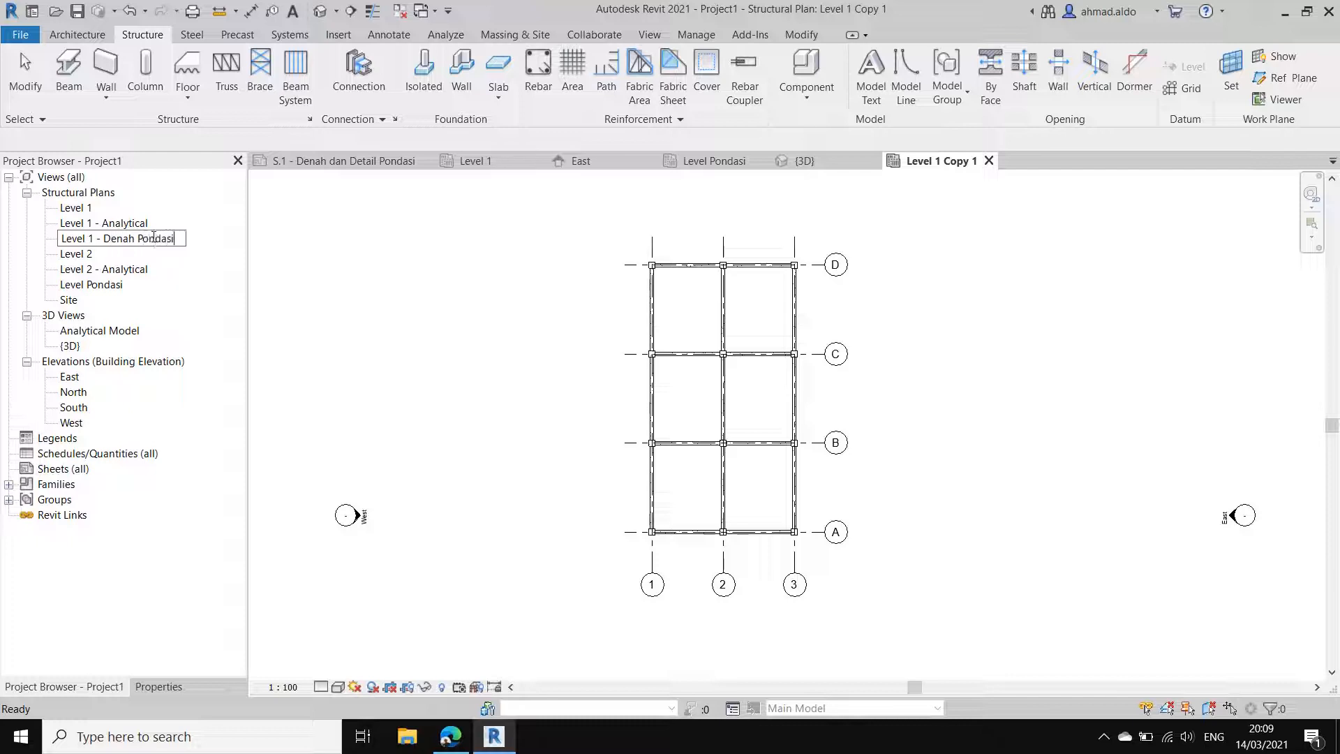
pyautogui.press('Return')
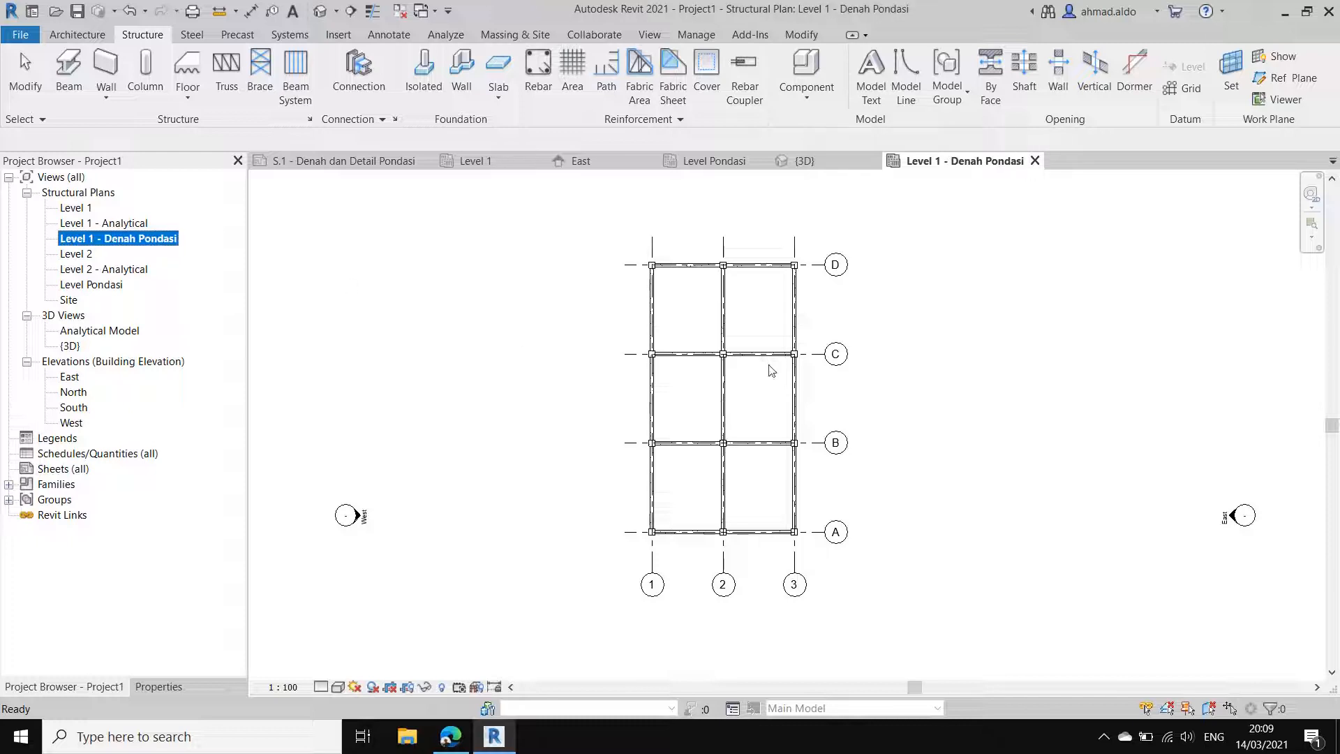
# Step: Show the properties of the Level 1 - Denah Pondasi view and review the User Interface display options
pyautogui.click(906, 330)
pyautogui.moveTo(775, 406); pyautogui.dragTo(777, 412, button='middle')
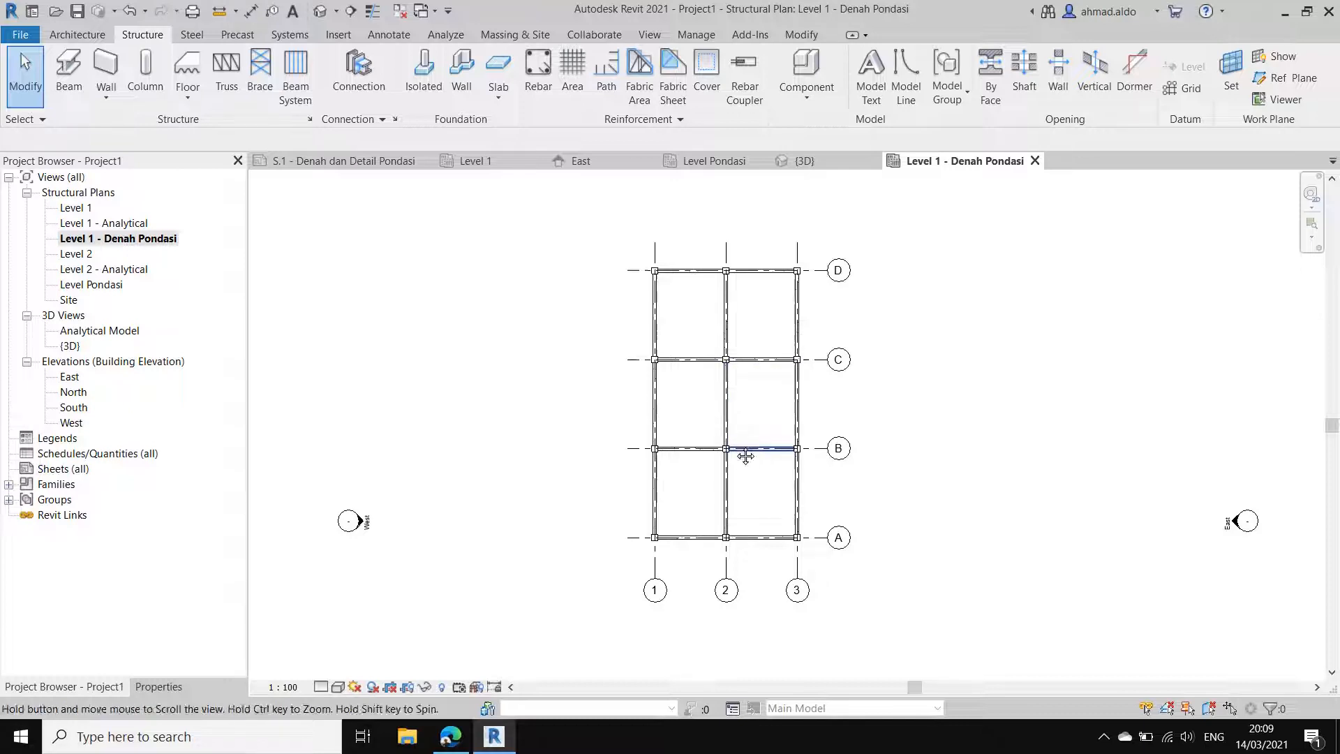
pyautogui.scroll(2, 730, 493)
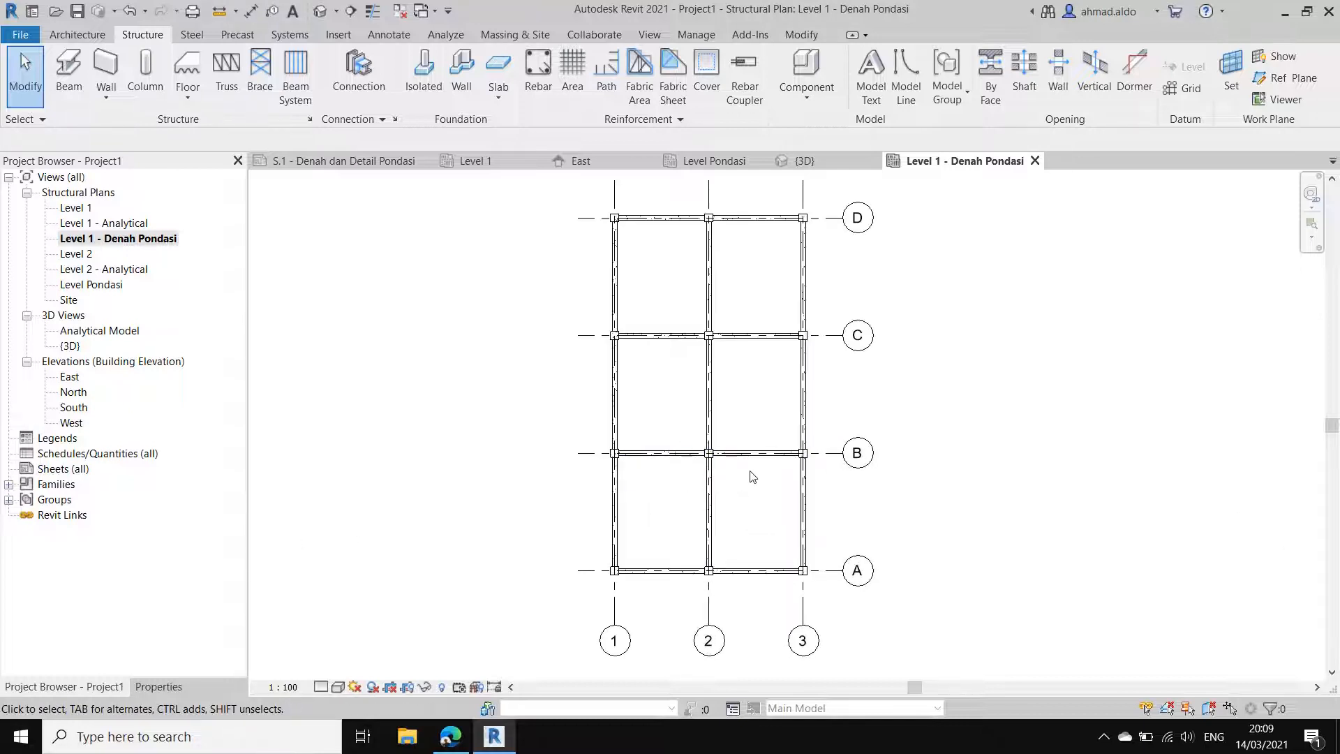
pyautogui.moveTo(783, 455); pyautogui.dragTo(765, 471, button='middle')
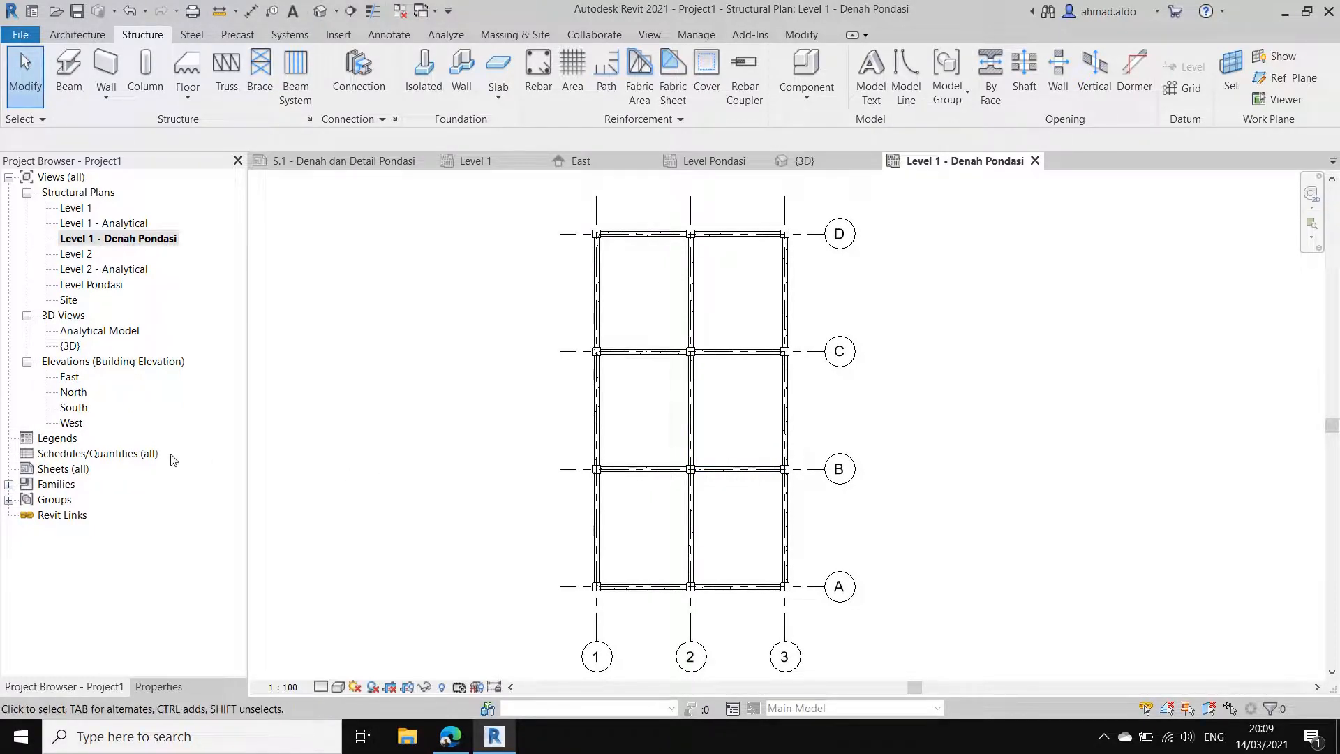
pyautogui.click(165, 688)
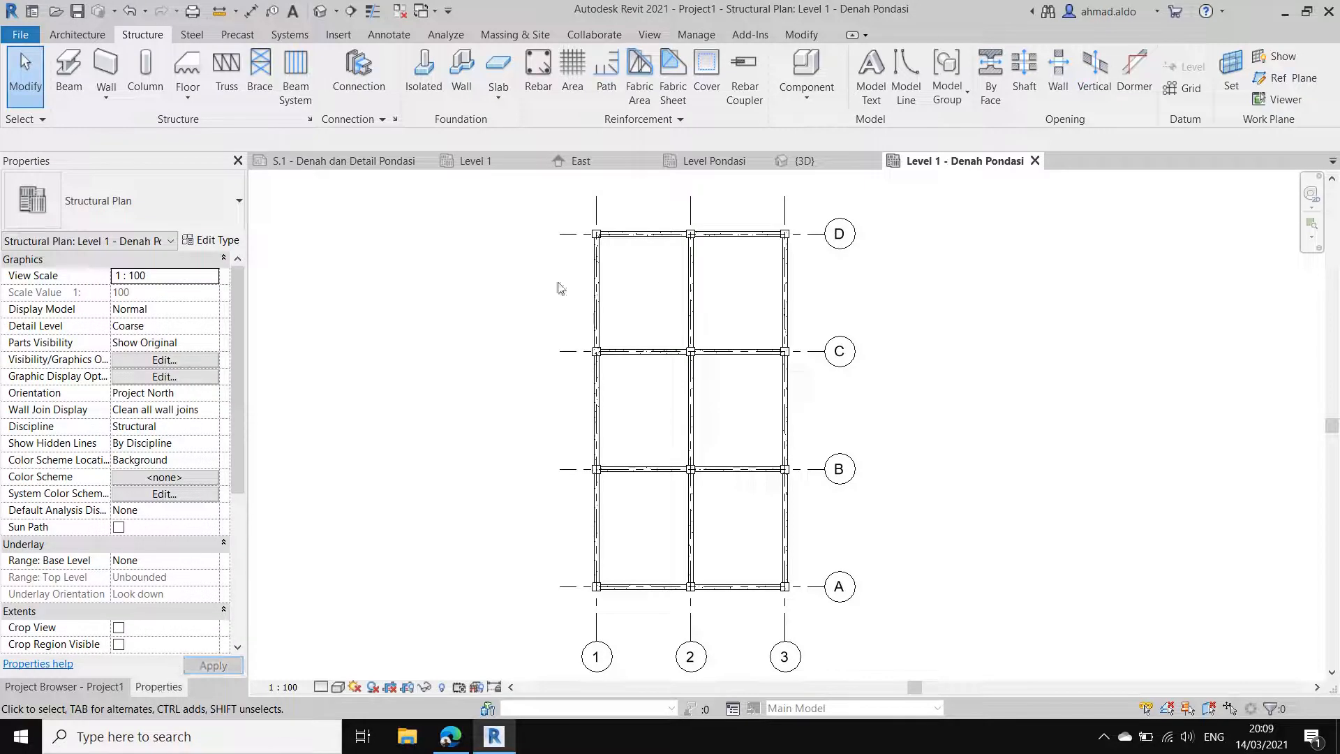
pyautogui.click(650, 35)
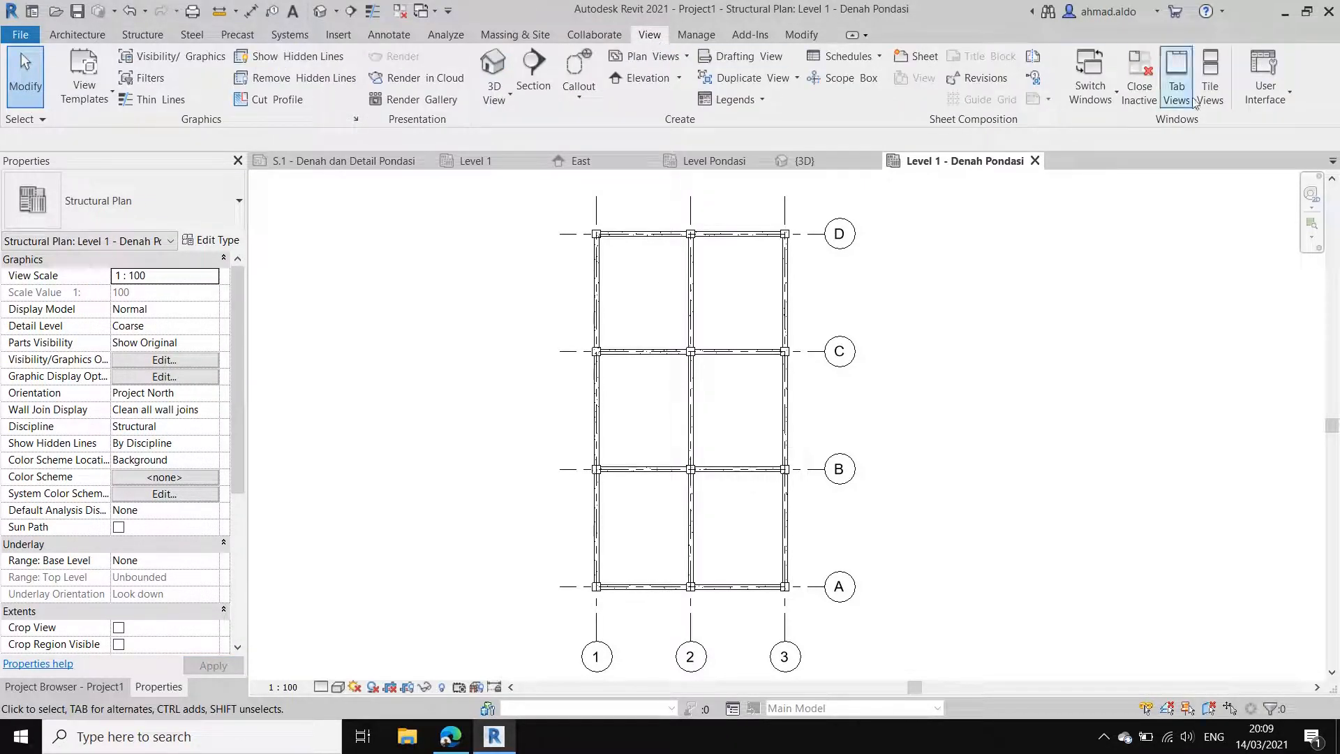
pyautogui.click(1249, 99)
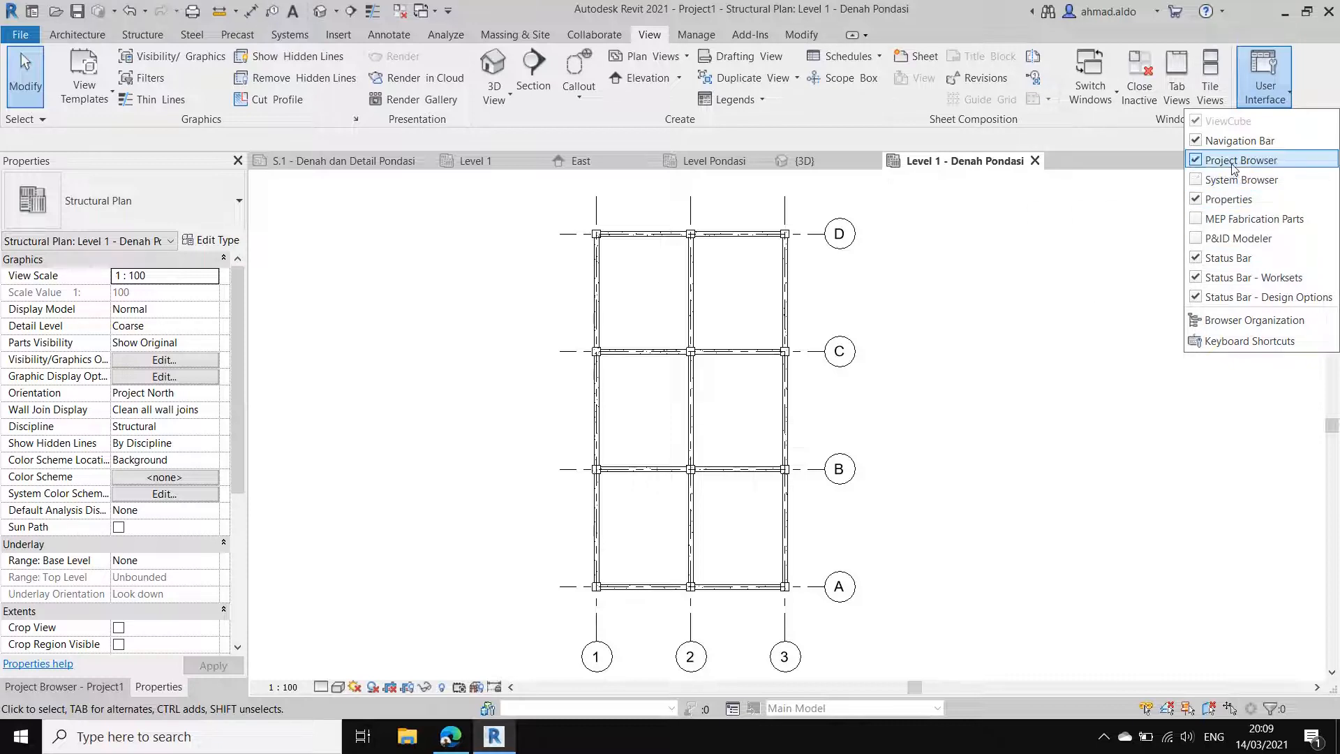
pyautogui.click(1110, 274)
pyautogui.moveTo(449, 419); pyautogui.dragTo(485, 412, button='middle')
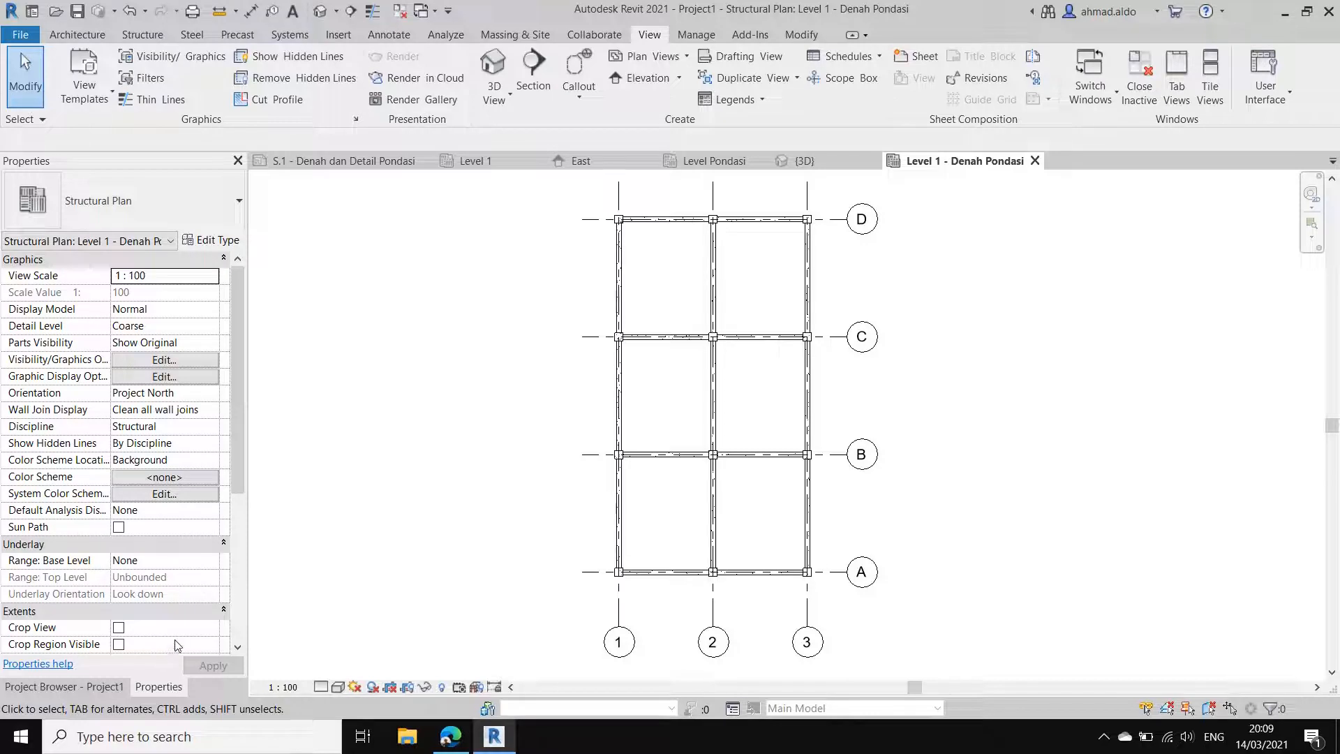
# Step: Set the view range of Level 1 - Denah Pondasi to a view depth of Level Below (Level Pondasi) with offset -200
pyautogui.scroll(-5, 178, 518)
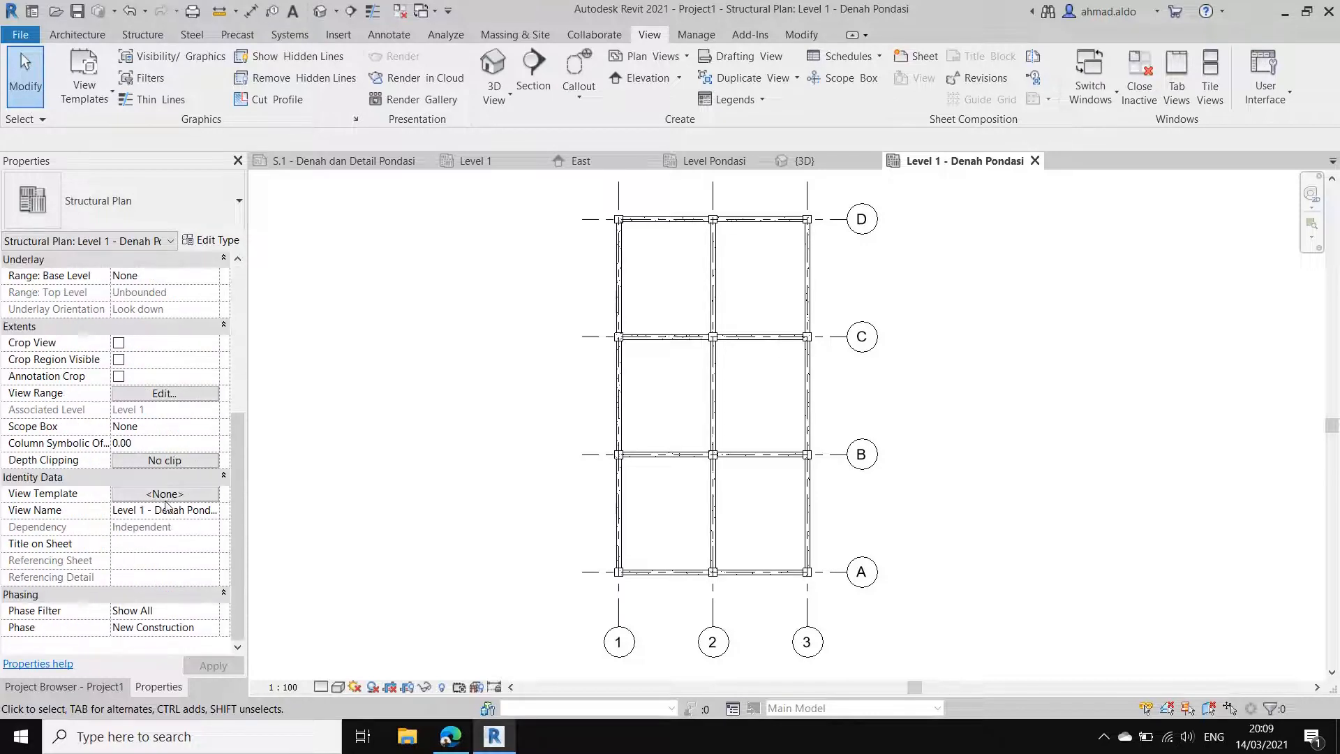
pyautogui.click(162, 394)
pyautogui.moveTo(362, 203); pyautogui.dragTo(562, 205)
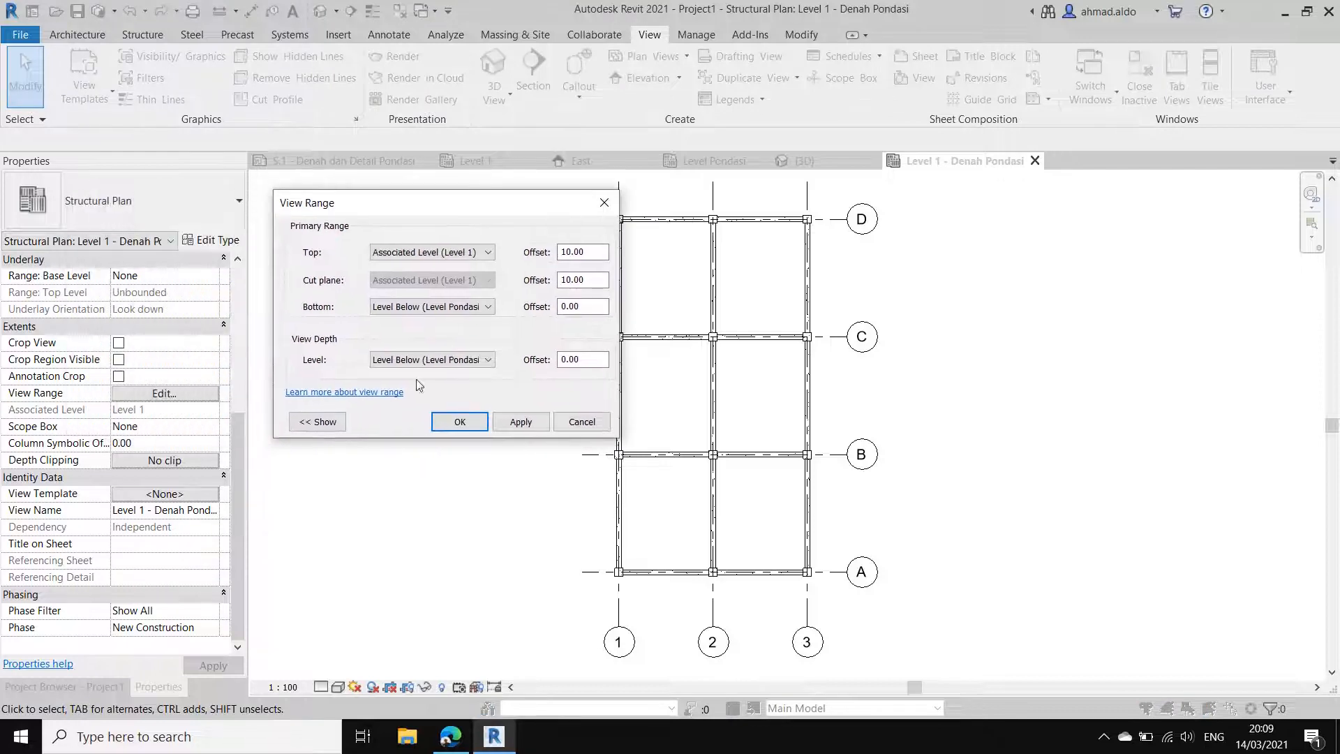
pyautogui.click(315, 421)
pyautogui.moveTo(455, 202); pyautogui.dragTo(734, 250)
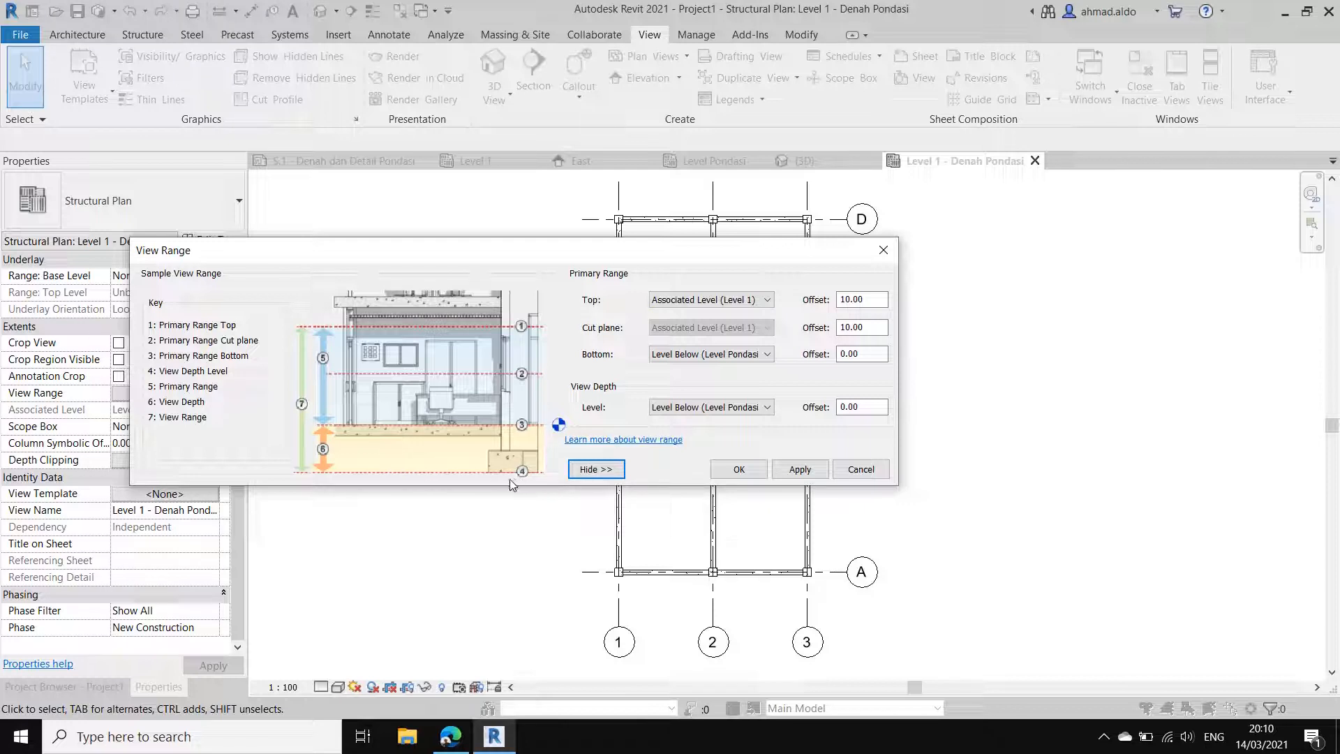
pyautogui.click(712, 407)
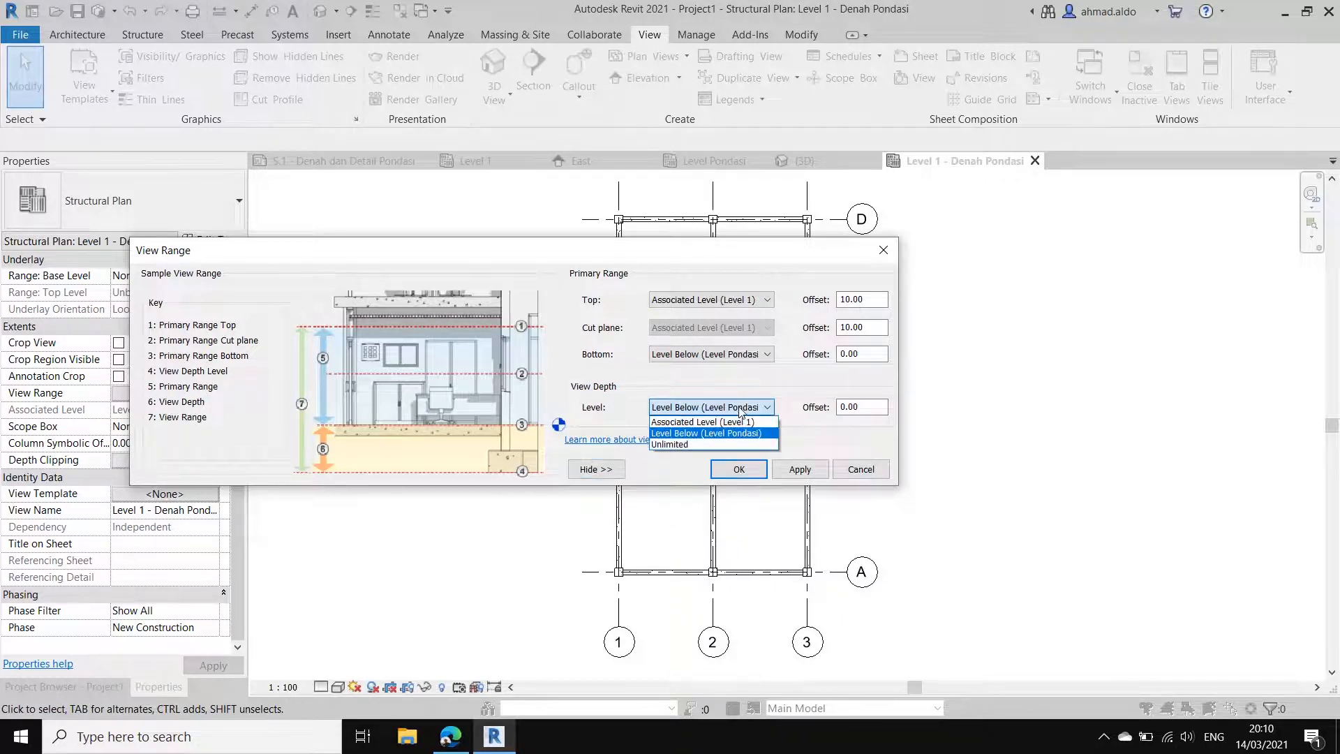
pyautogui.click(709, 417)
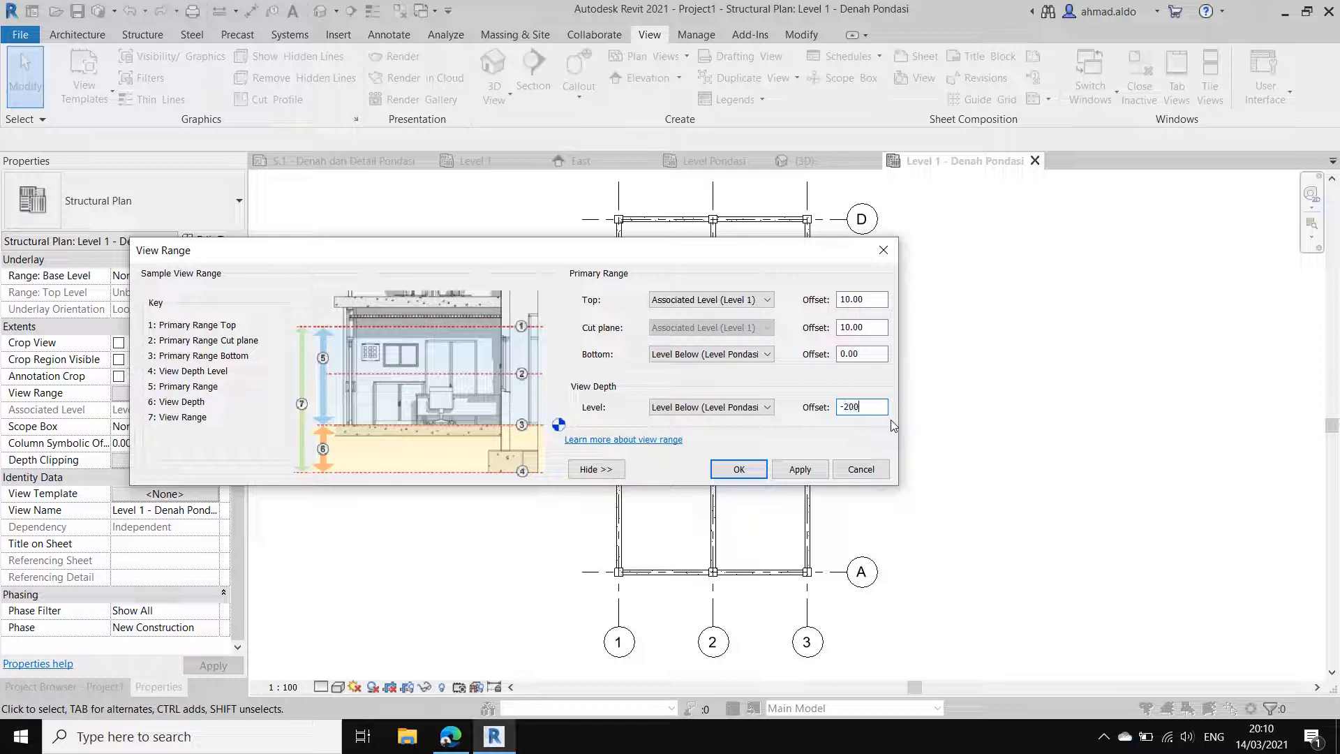
pyautogui.click(803, 472)
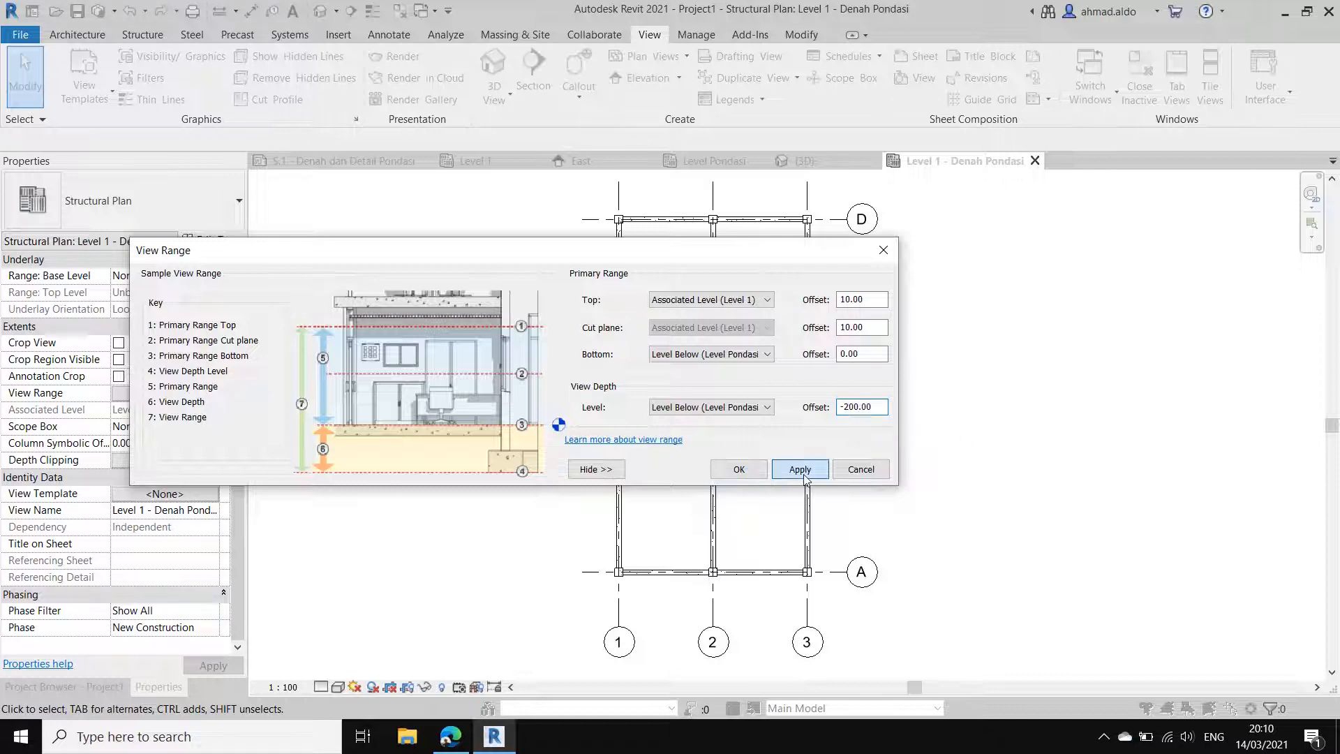
pyautogui.click(740, 469)
pyautogui.scroll(-1, 814, 422)
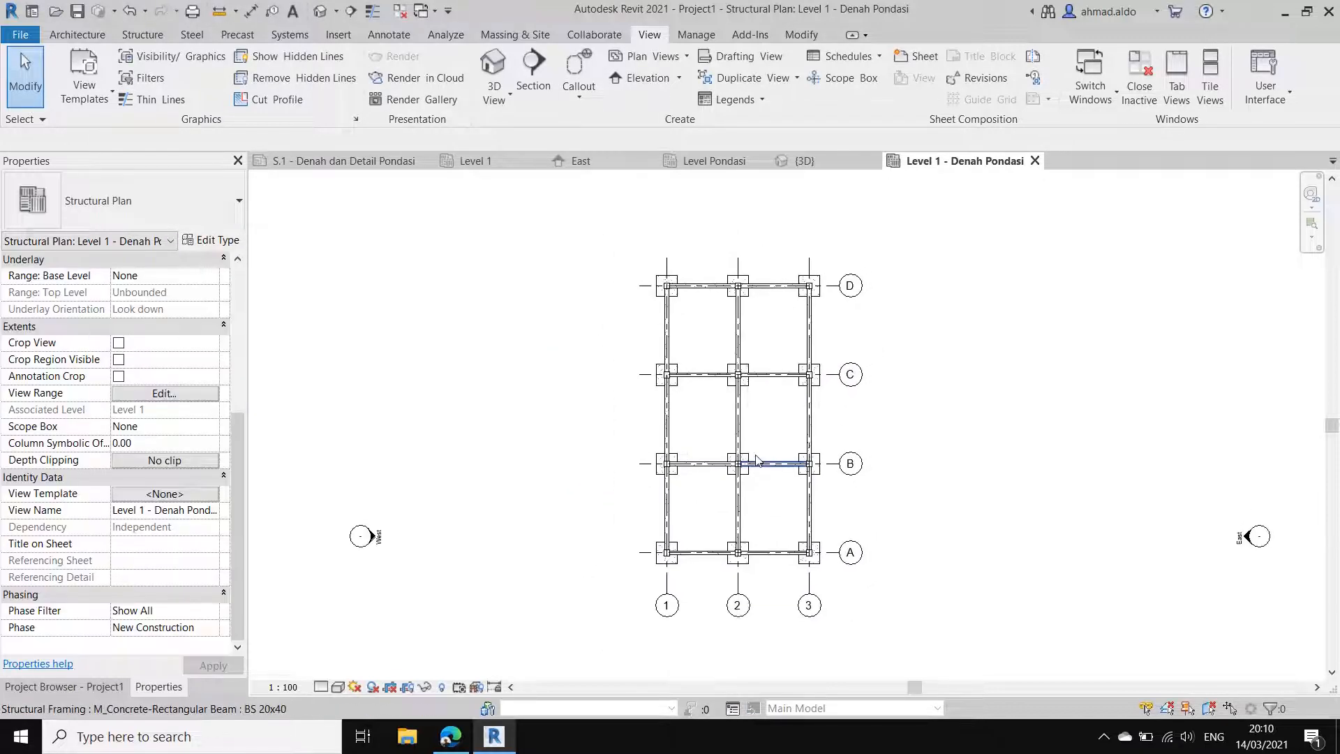
pyautogui.scroll(1, 745, 421)
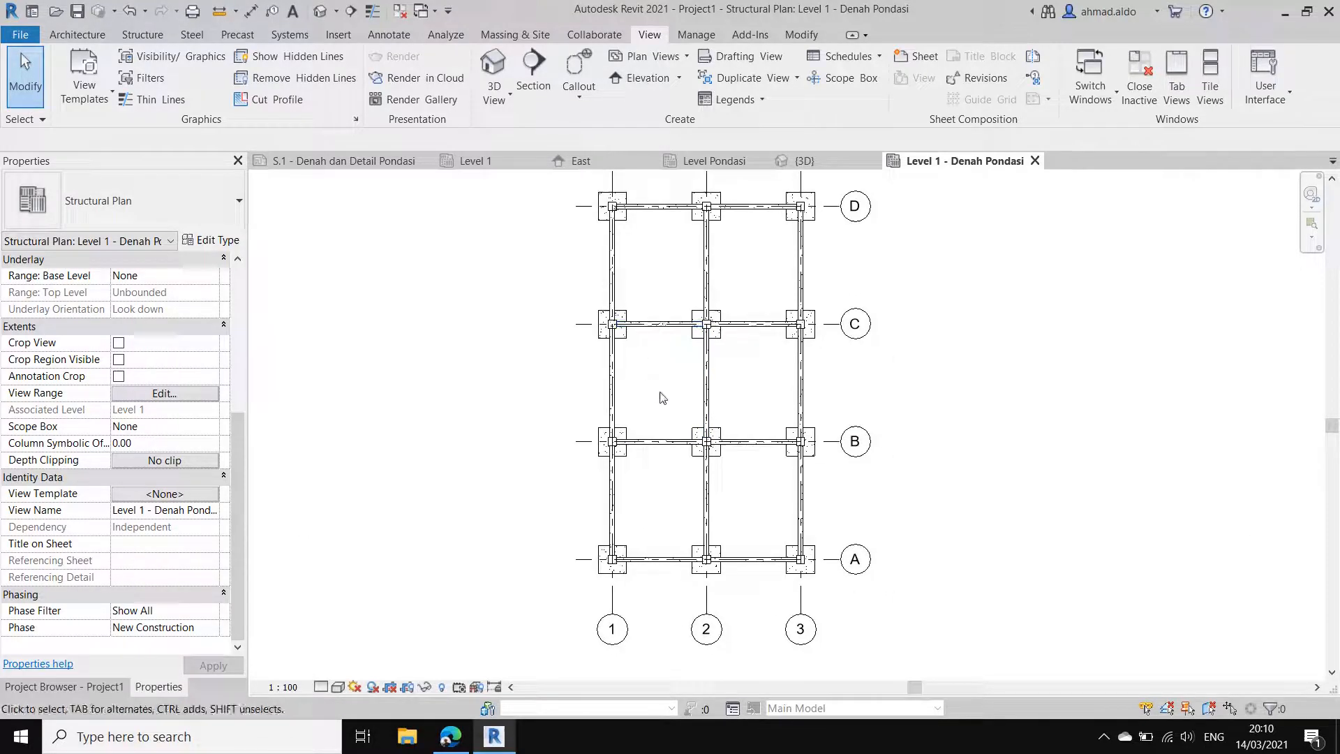
# Step: Extend grids 1 to 3 and A to D slightly so their bubbles sit farther out from the foundation plan
pyautogui.moveTo(733, 419); pyautogui.dragTo(735, 423, button='middle')
pyautogui.moveTo(742, 483); pyautogui.dragTo(735, 400, button='middle')
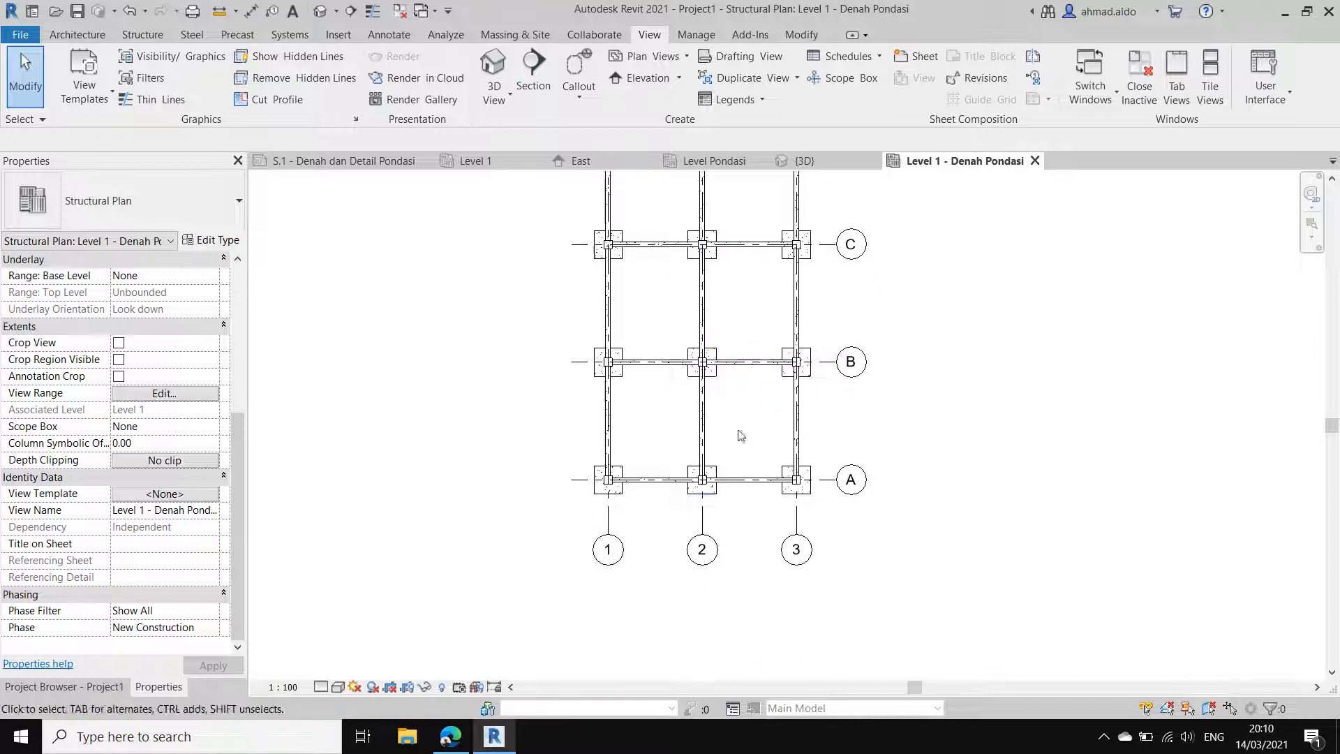
pyautogui.click(703, 536)
pyautogui.moveTo(702, 536); pyautogui.dragTo(703, 552)
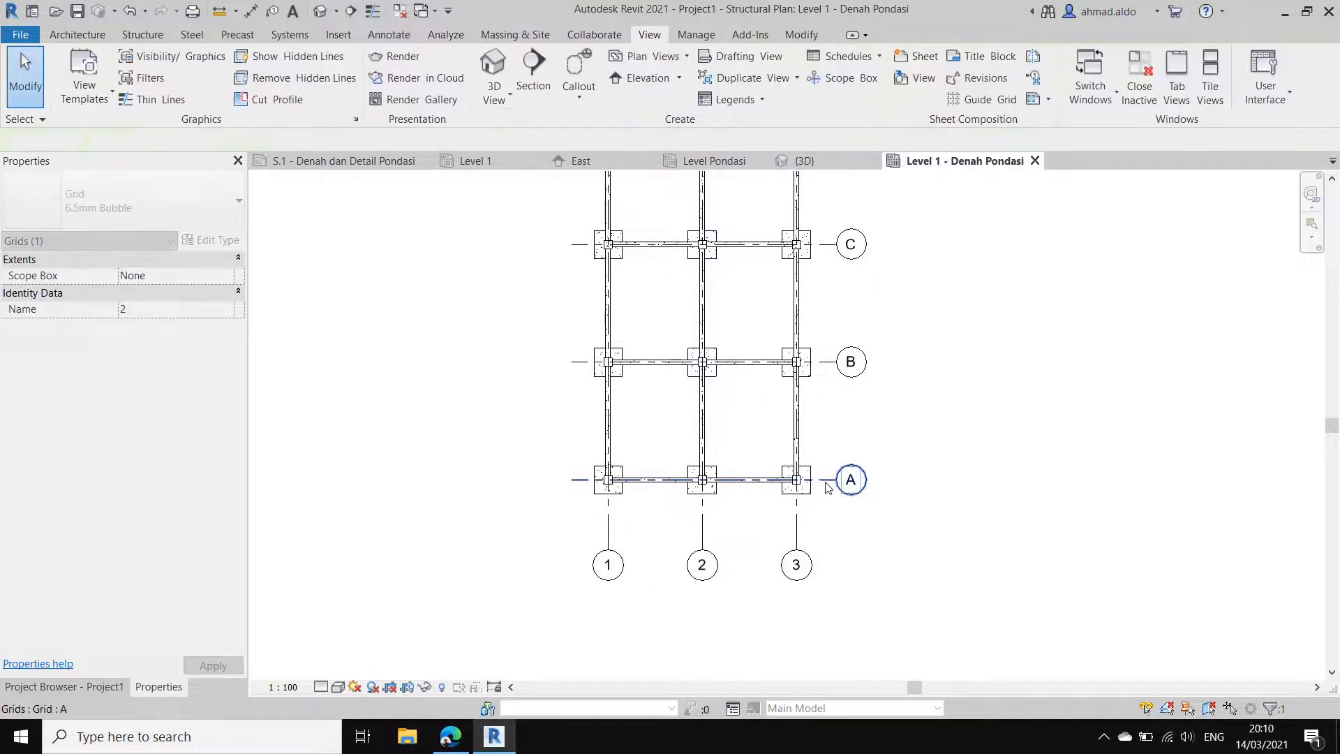
pyautogui.click(838, 482)
pyautogui.moveTo(840, 489); pyautogui.dragTo(881, 486)
pyautogui.click(768, 536)
pyautogui.scroll(-3, 782, 548)
pyautogui.scroll(1, 756, 534)
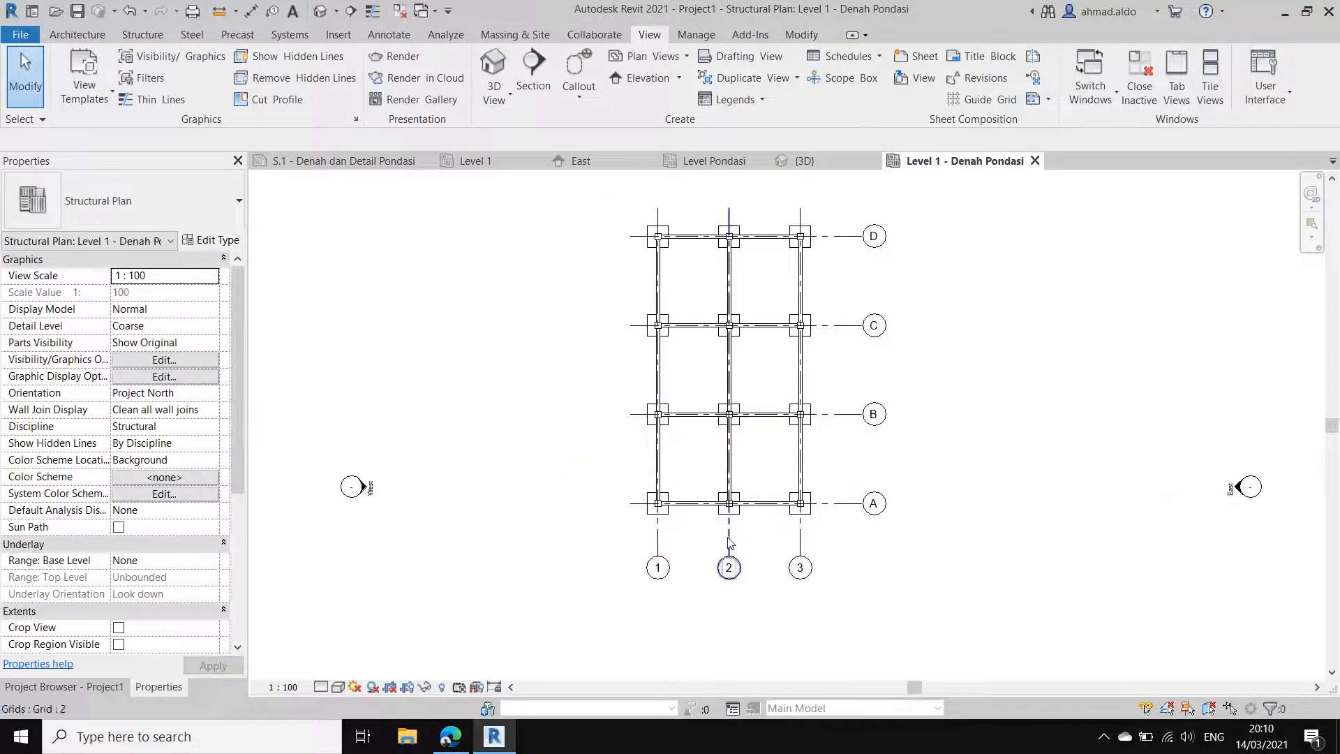
# Step: Add a chained aligned dimension across grids 1, 2 and 3 between the row A foundations and the grid bubbles
pyautogui.moveTo(686, 539); pyautogui.dragTo(715, 540, button='middle')
pyautogui.scroll(1, 715, 540)
pyautogui.scroll(1, 714, 538)
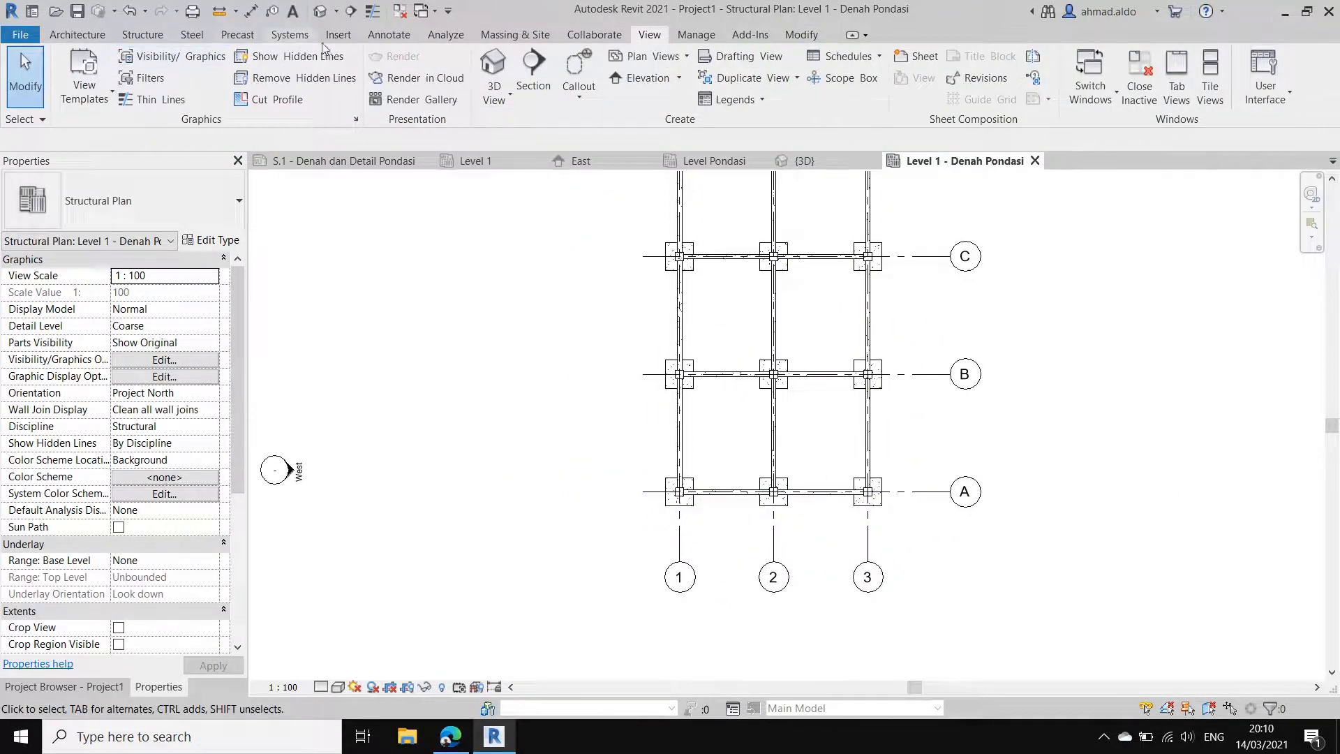
pyautogui.click(389, 35)
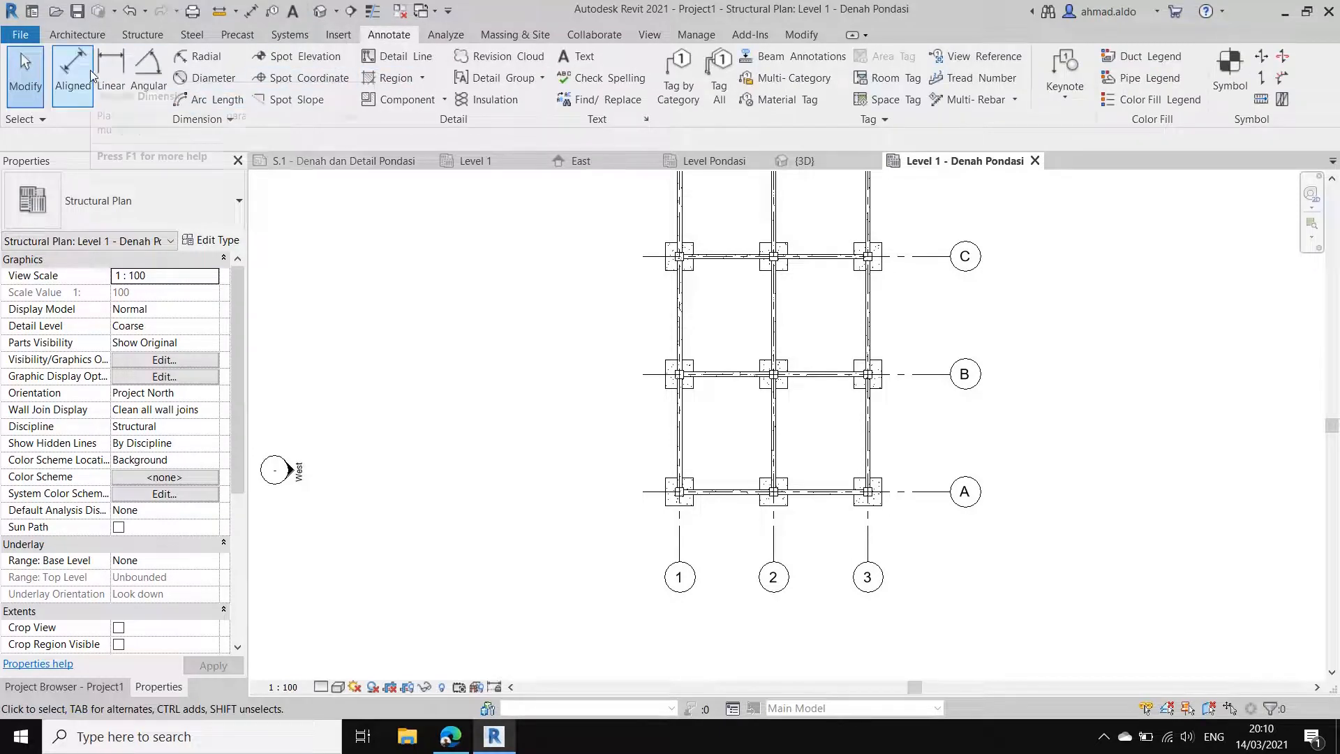
pyautogui.click(86, 74)
pyautogui.scroll(3, 671, 517)
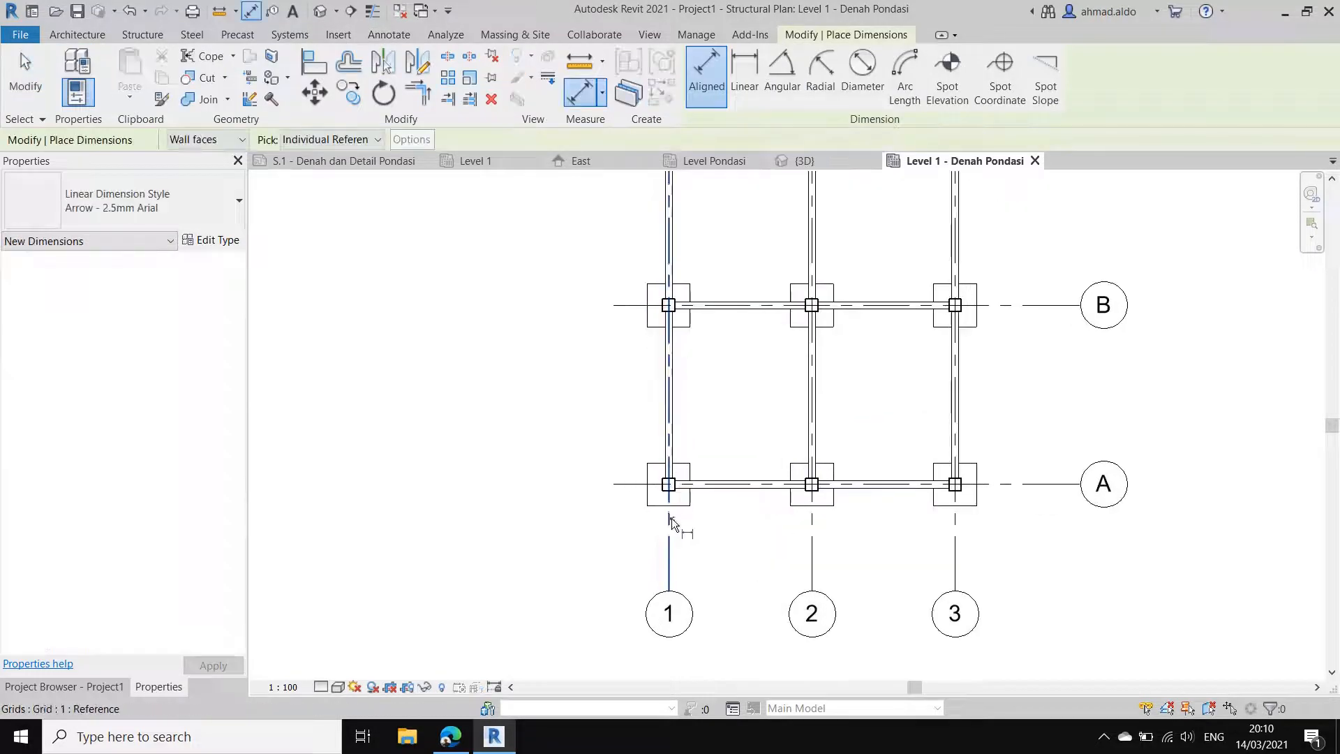
pyautogui.click(672, 518)
pyautogui.scroll(2, 782, 510)
pyautogui.click(828, 513)
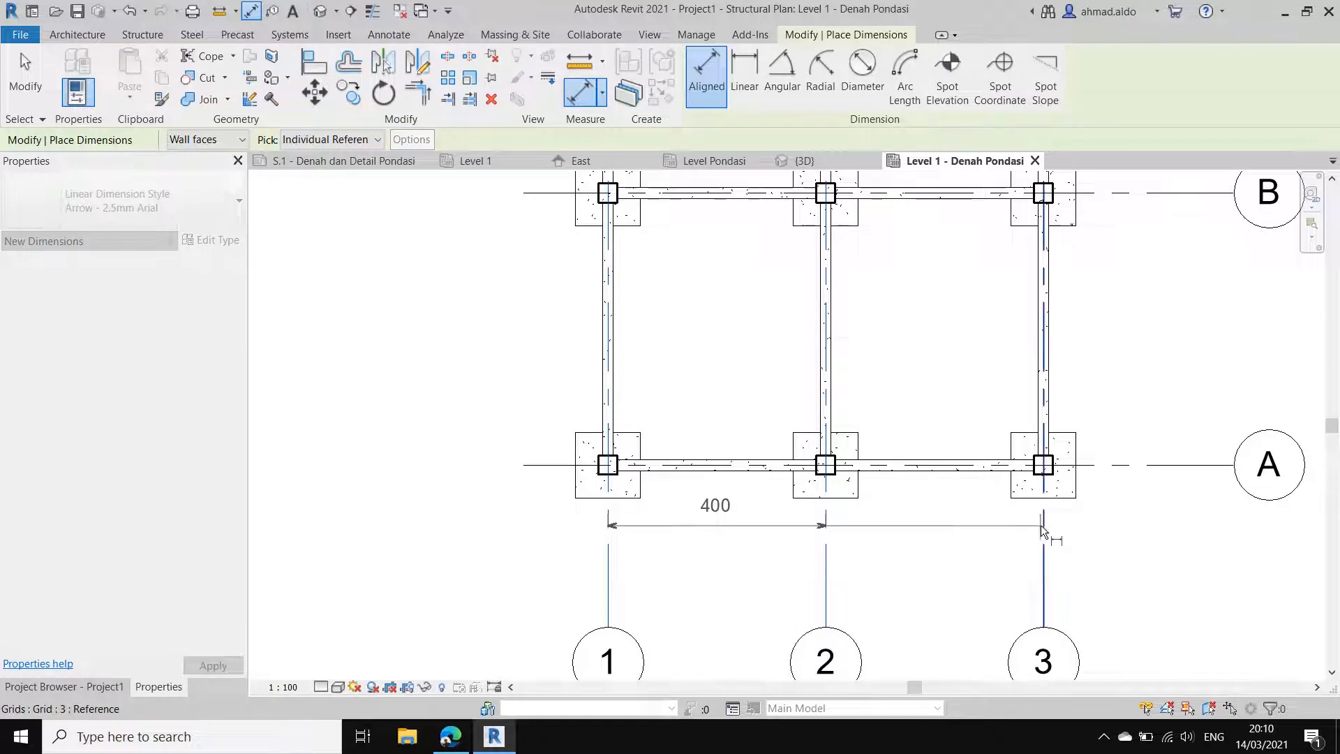
pyautogui.click(1042, 525)
pyautogui.click(974, 546)
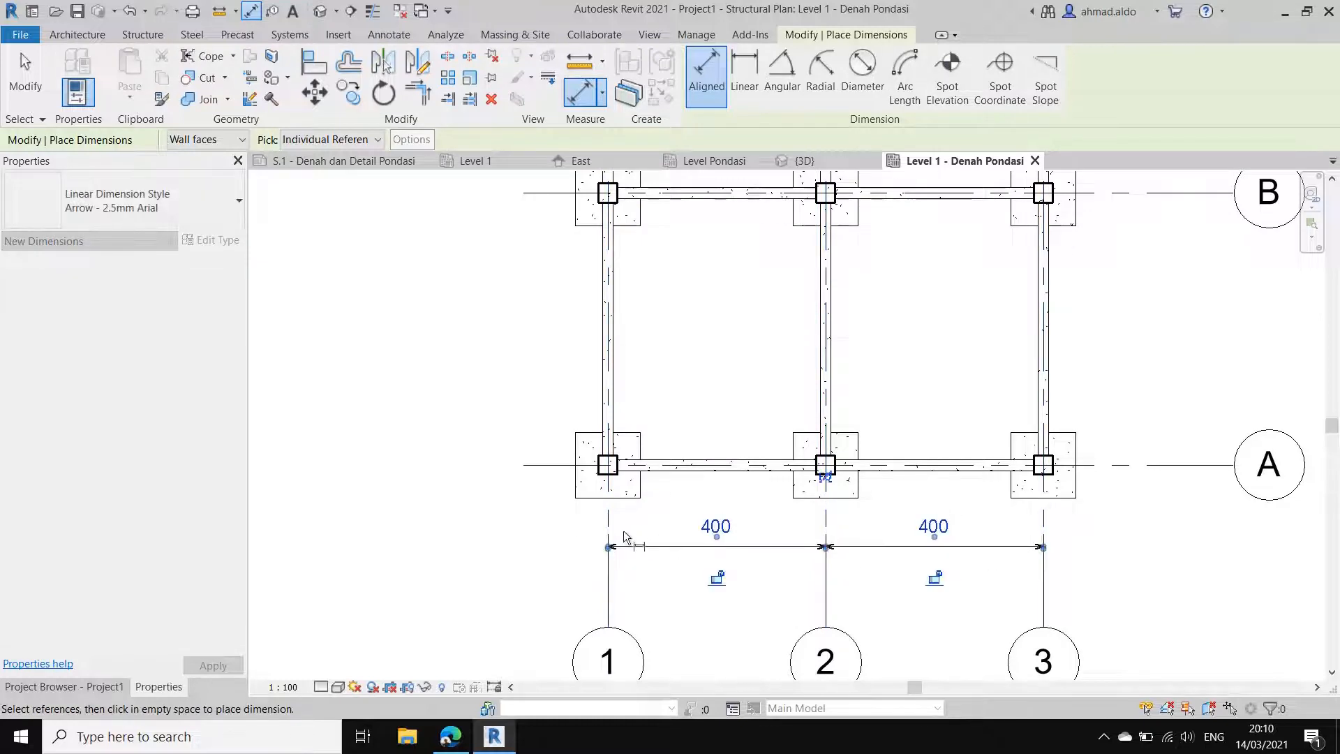
# Step: Add an overall aligned dimension from grid 1 to grid 3 below the chained dimension
pyautogui.click(611, 517)
pyautogui.click(1044, 519)
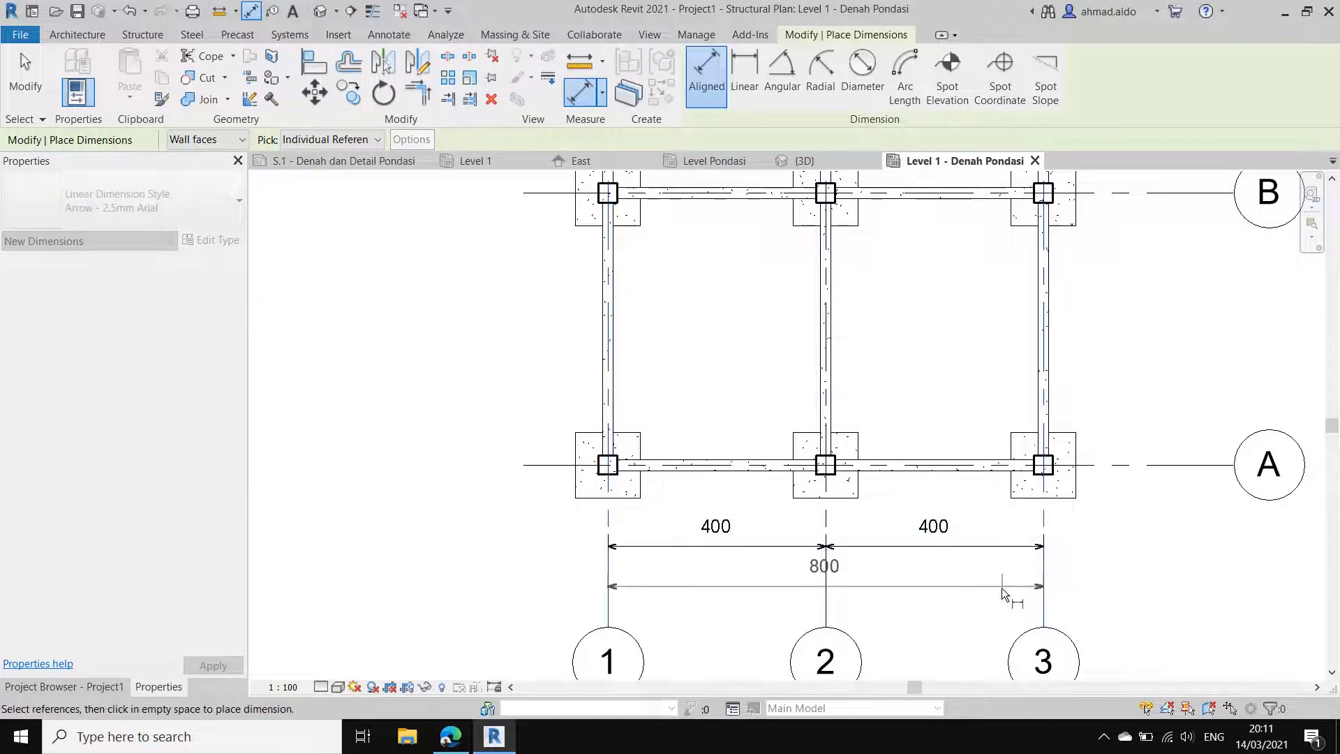
pyautogui.click(1002, 590)
pyautogui.scroll(-2, 760, 512)
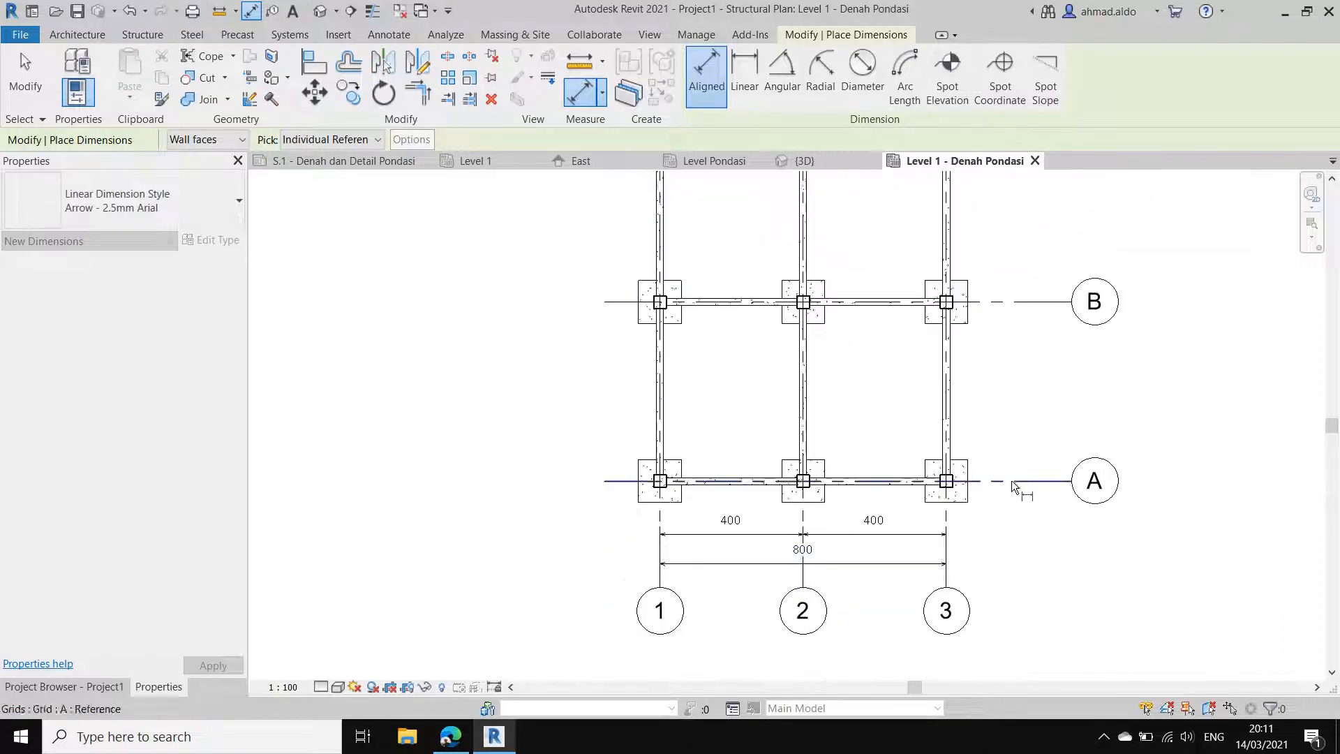
pyautogui.scroll(-2, 955, 508)
pyautogui.scroll(-2, 981, 496)
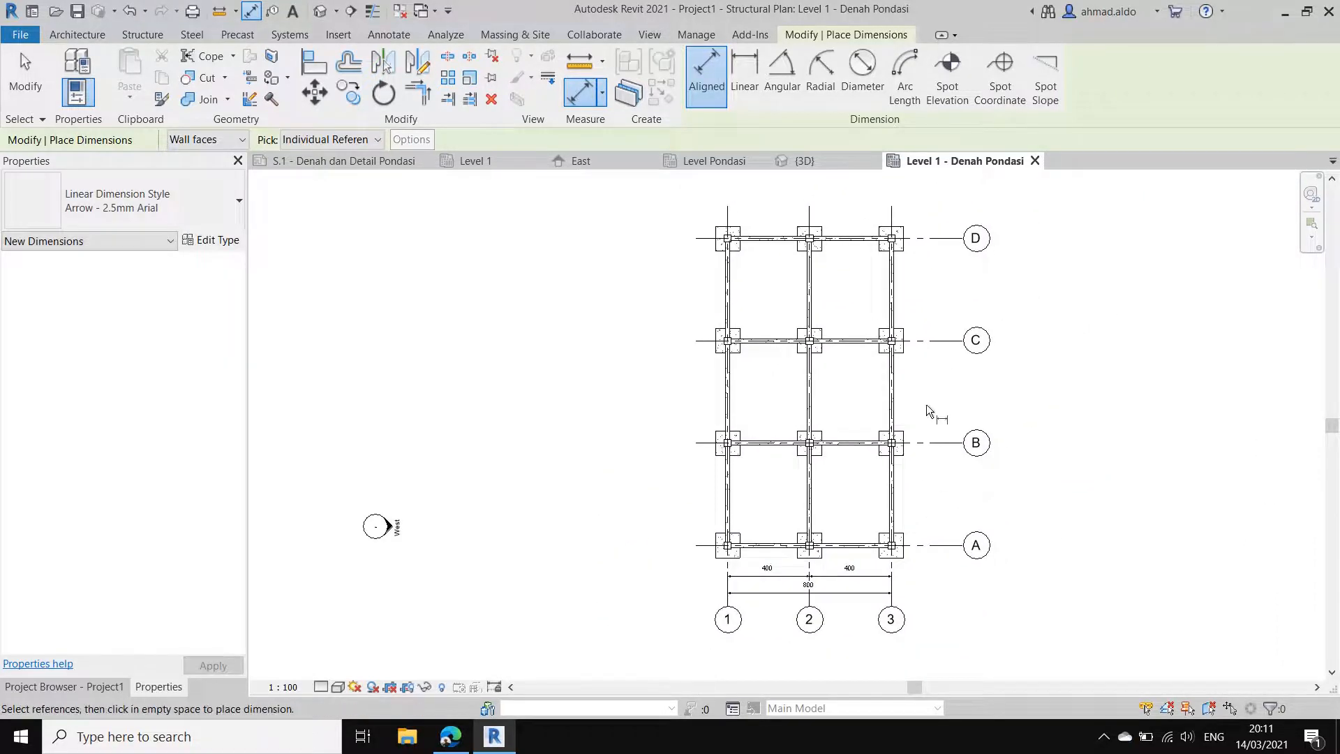
pyautogui.scroll(2, 923, 530)
pyautogui.press('Escape')
pyautogui.press('Escape')
# Step: Shorten grids A to D slightly so their bubbles sit closer to the foundation plan
pyautogui.click(958, 546)
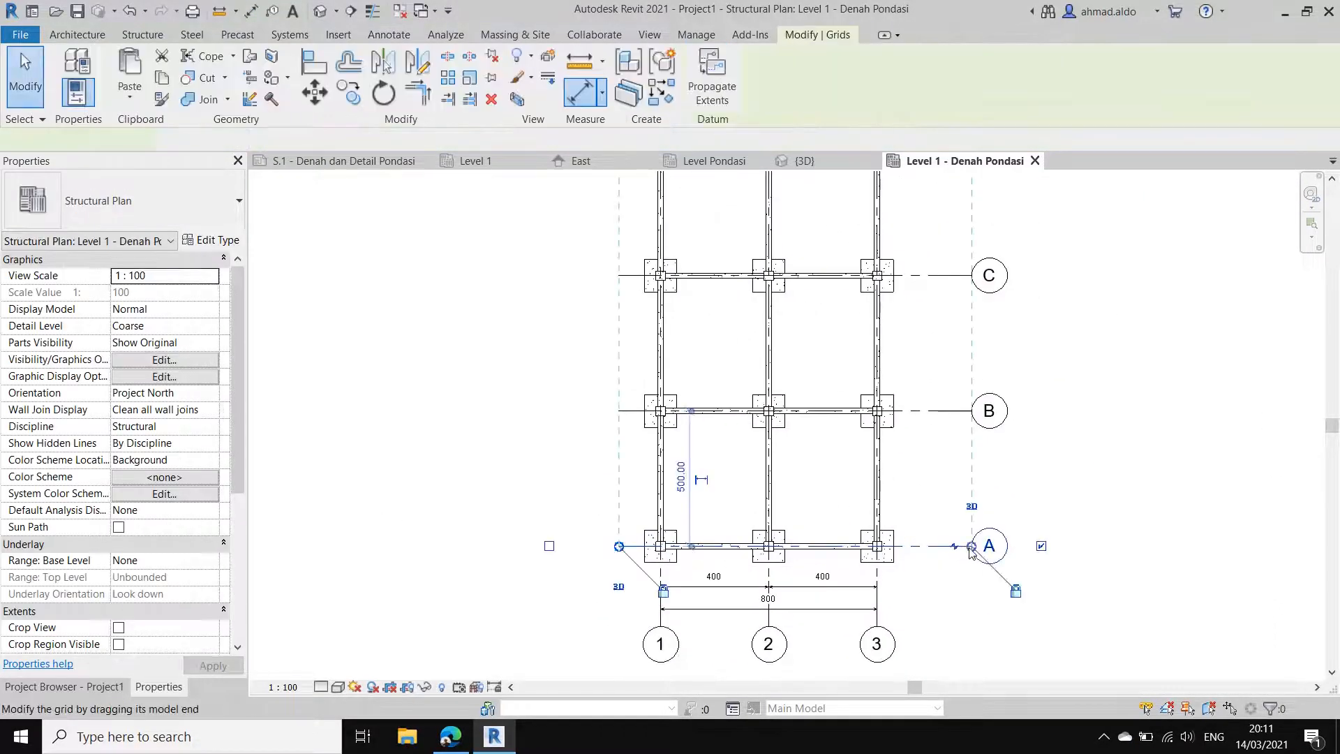
pyautogui.moveTo(962, 554); pyautogui.dragTo(945, 551)
pyautogui.press('Escape')
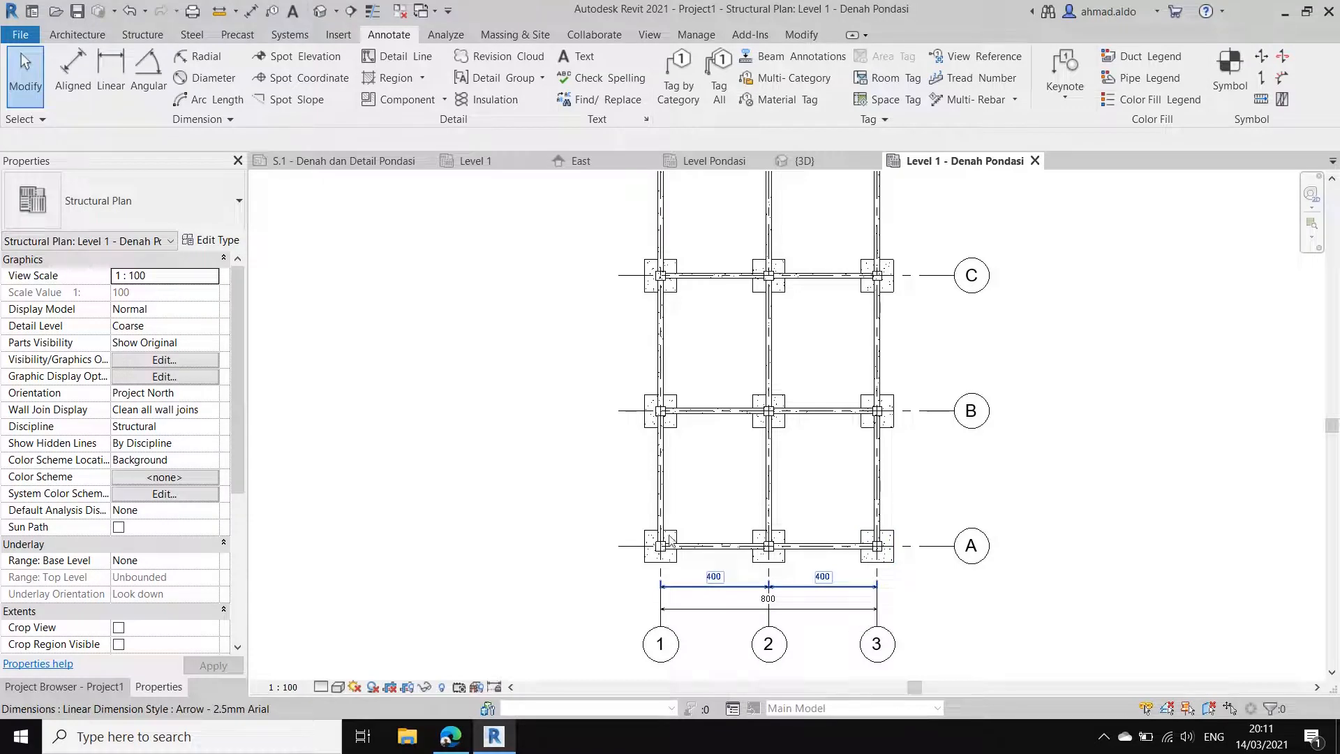
# Step: Add aligned dimensions between grids A and B, B and C, and C and D, beside the grid 3 foundations
pyautogui.click(73, 77)
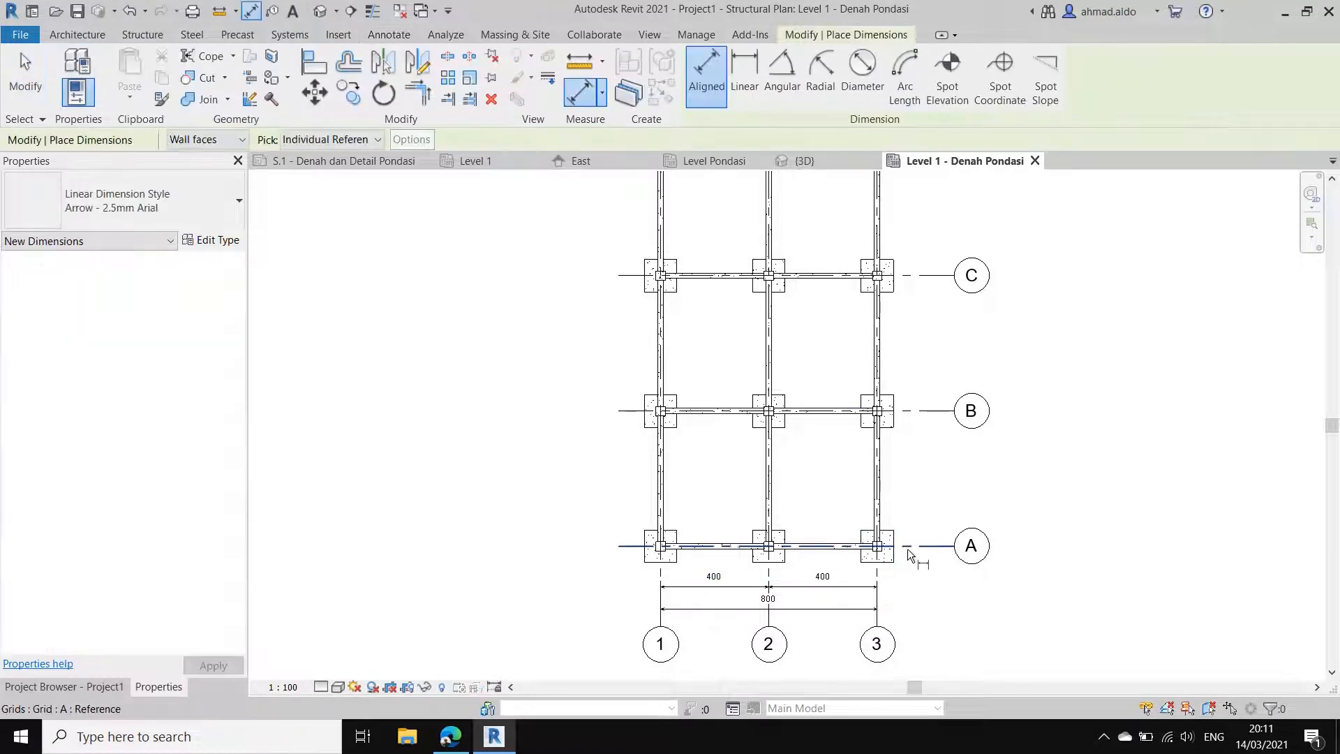
pyautogui.click(907, 549)
pyautogui.click(905, 413)
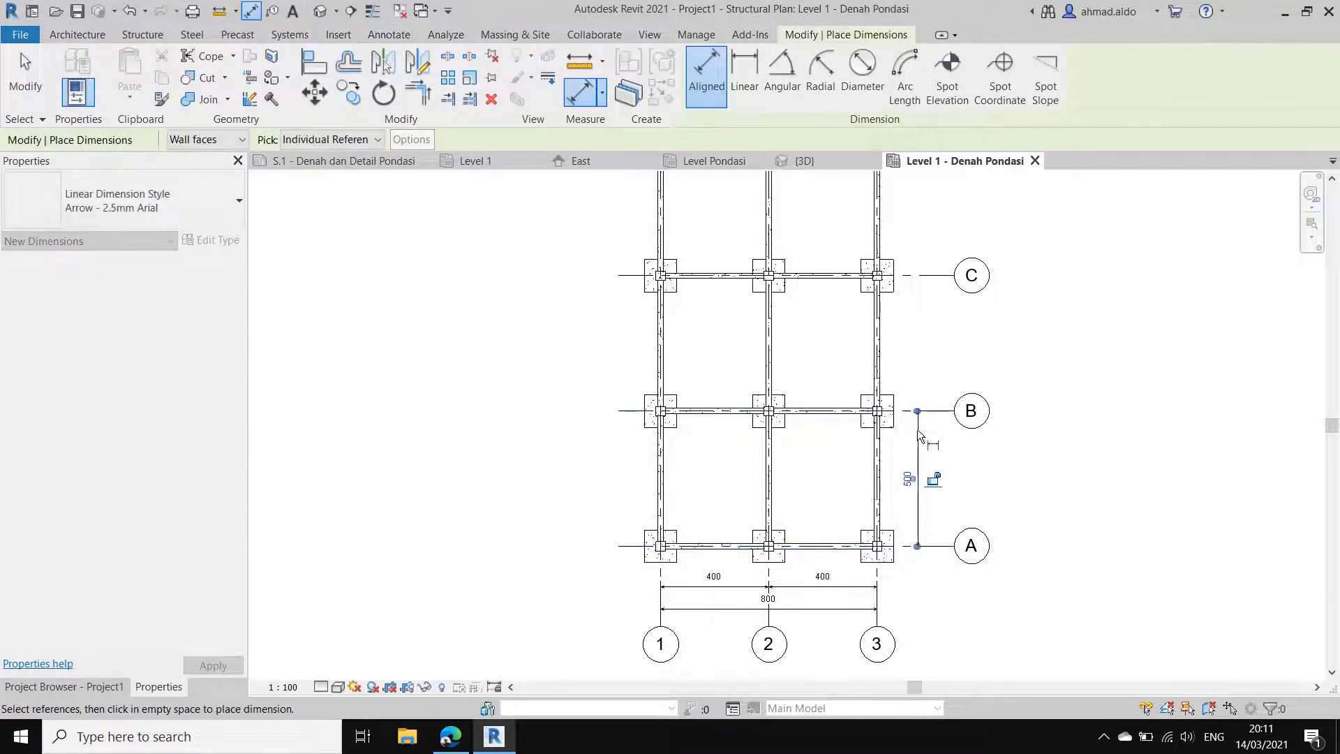
pyautogui.scroll(2, 907, 426)
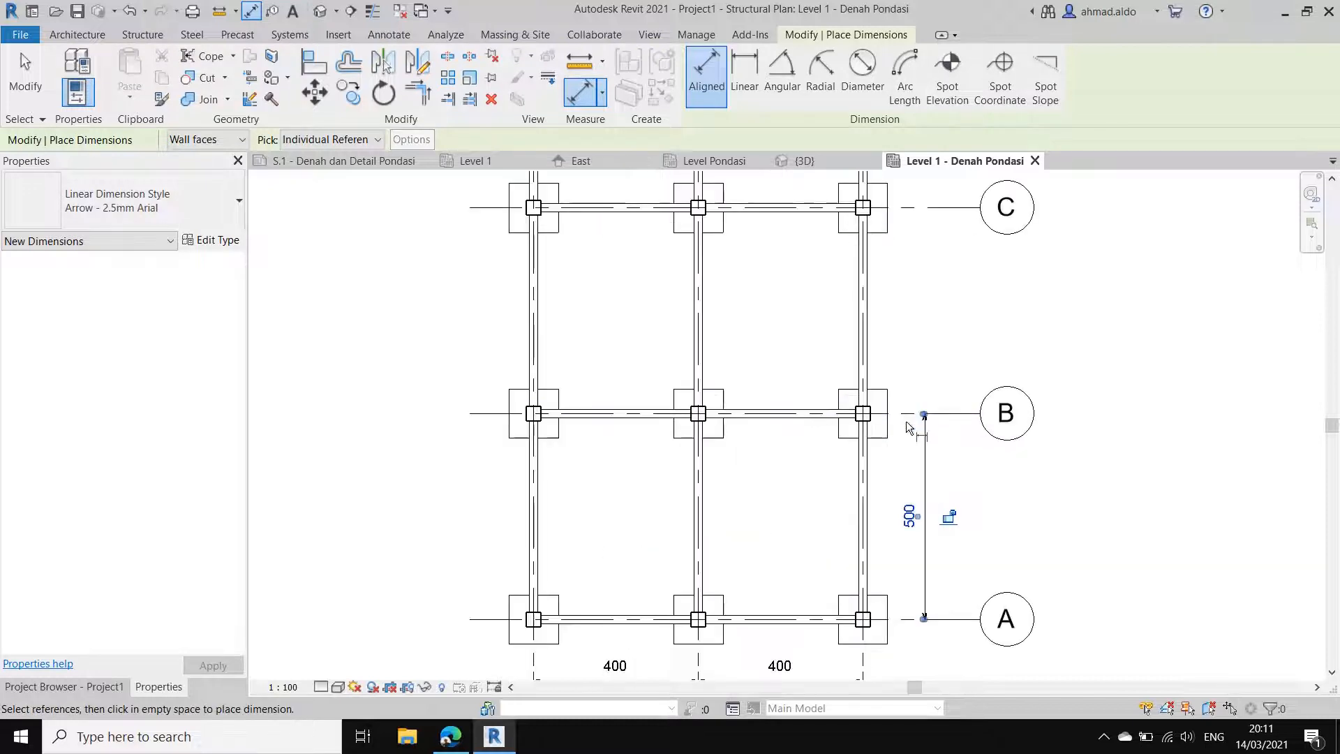
pyautogui.click(906, 417)
pyautogui.click(911, 208)
pyautogui.moveTo(915, 327); pyautogui.dragTo(910, 567, button='middle')
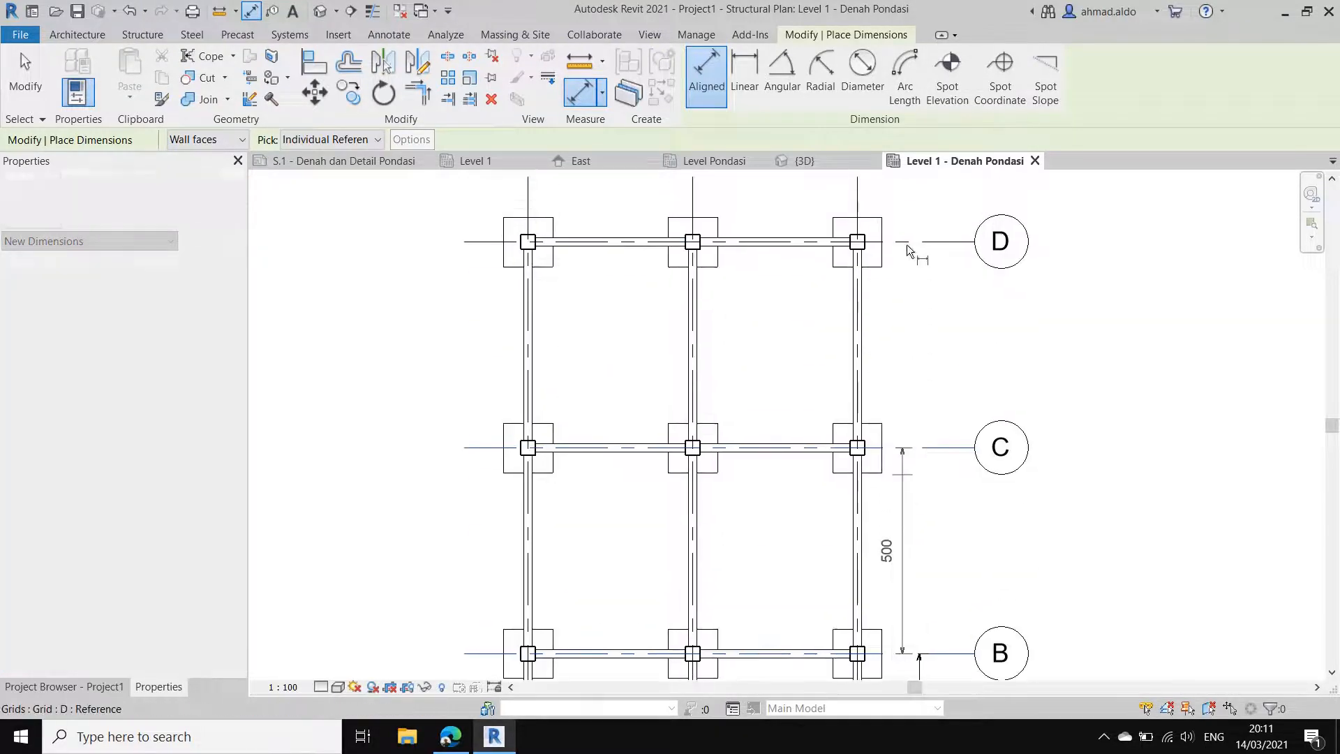
pyautogui.click(904, 242)
pyautogui.scroll(-1, 936, 625)
pyautogui.moveTo(936, 625); pyautogui.dragTo(819, 494, button='middle')
pyautogui.click(927, 531)
pyautogui.scroll(-1, 895, 446)
pyautogui.scroll(2, 903, 584)
pyautogui.scroll(1, 903, 563)
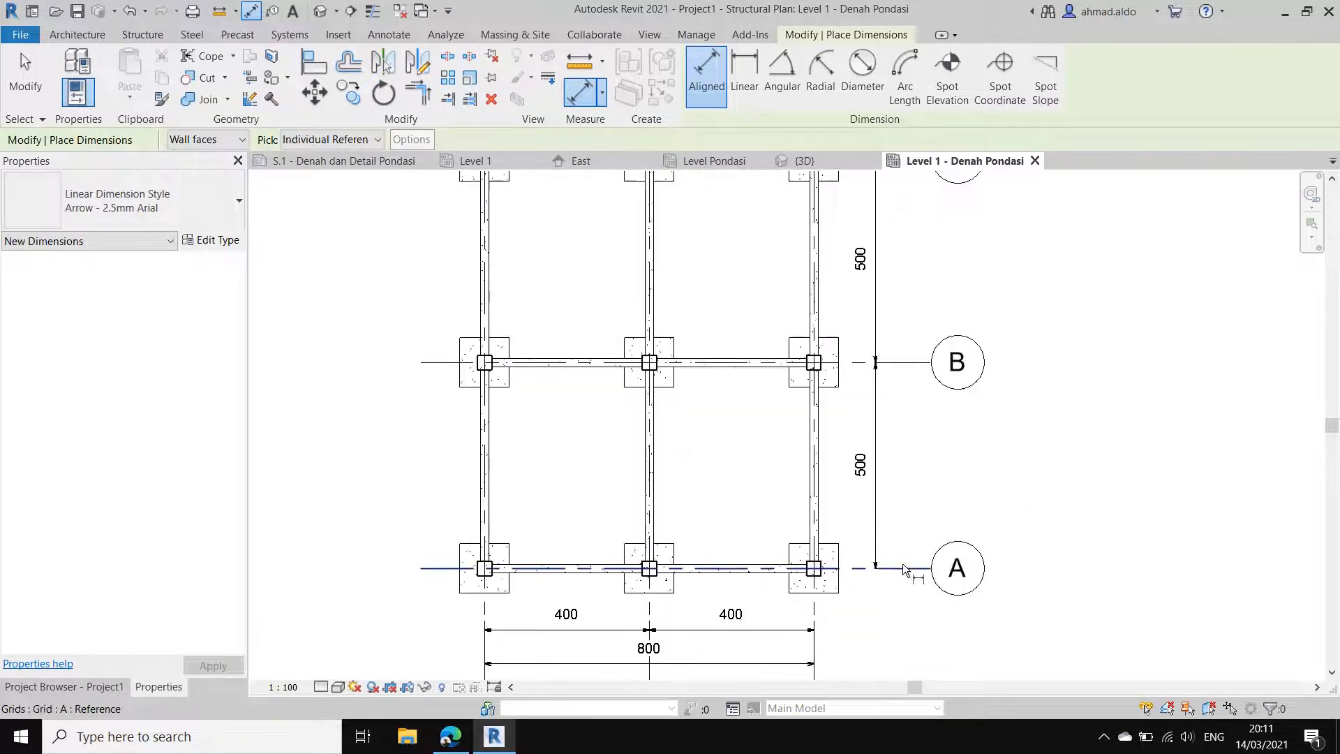
# Step: Add an overall aligned dimension from grid A to grid D outside the spacing dimensions
pyautogui.click(902, 565)
pyautogui.scroll(-2, 891, 574)
pyautogui.scroll(1, 884, 424)
pyautogui.moveTo(893, 258); pyautogui.dragTo(910, 237, button='middle')
pyautogui.click(884, 372)
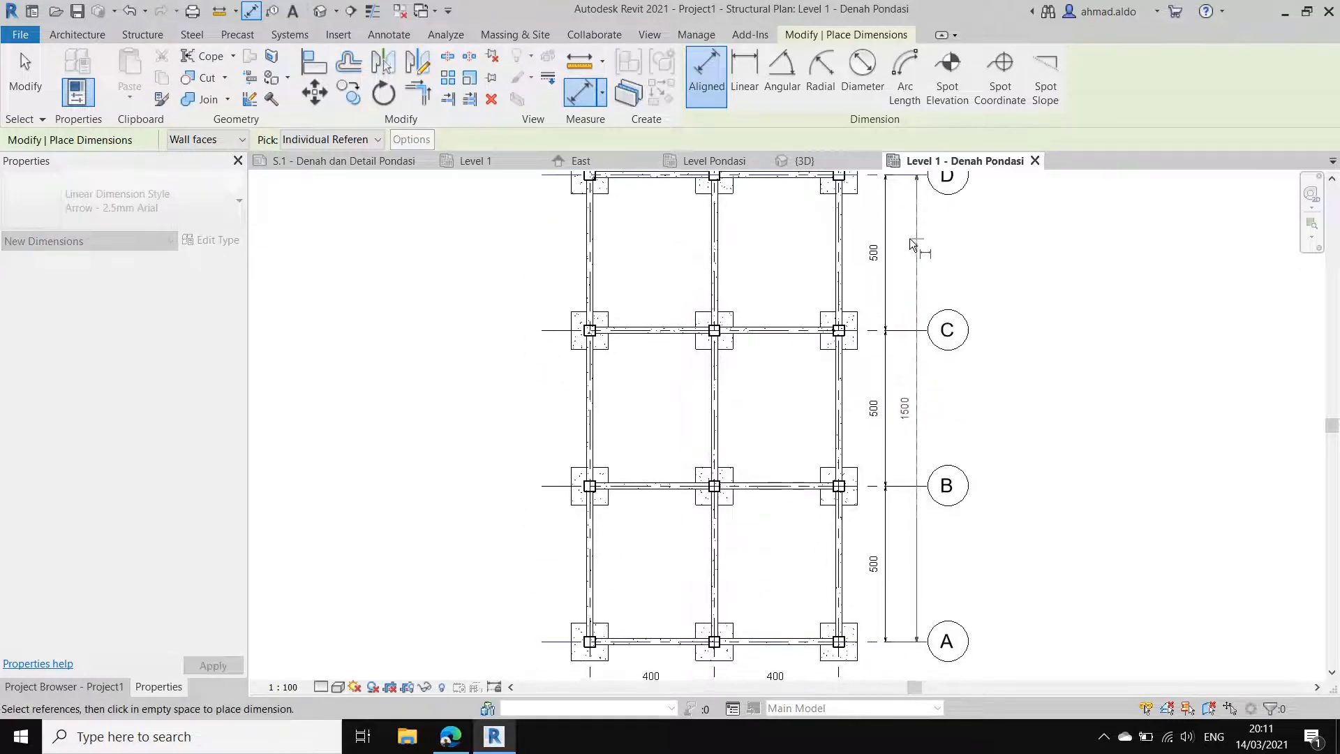
pyautogui.click(911, 238)
pyautogui.scroll(-2, 898, 328)
pyautogui.press('Escape')
pyautogui.press('Escape')
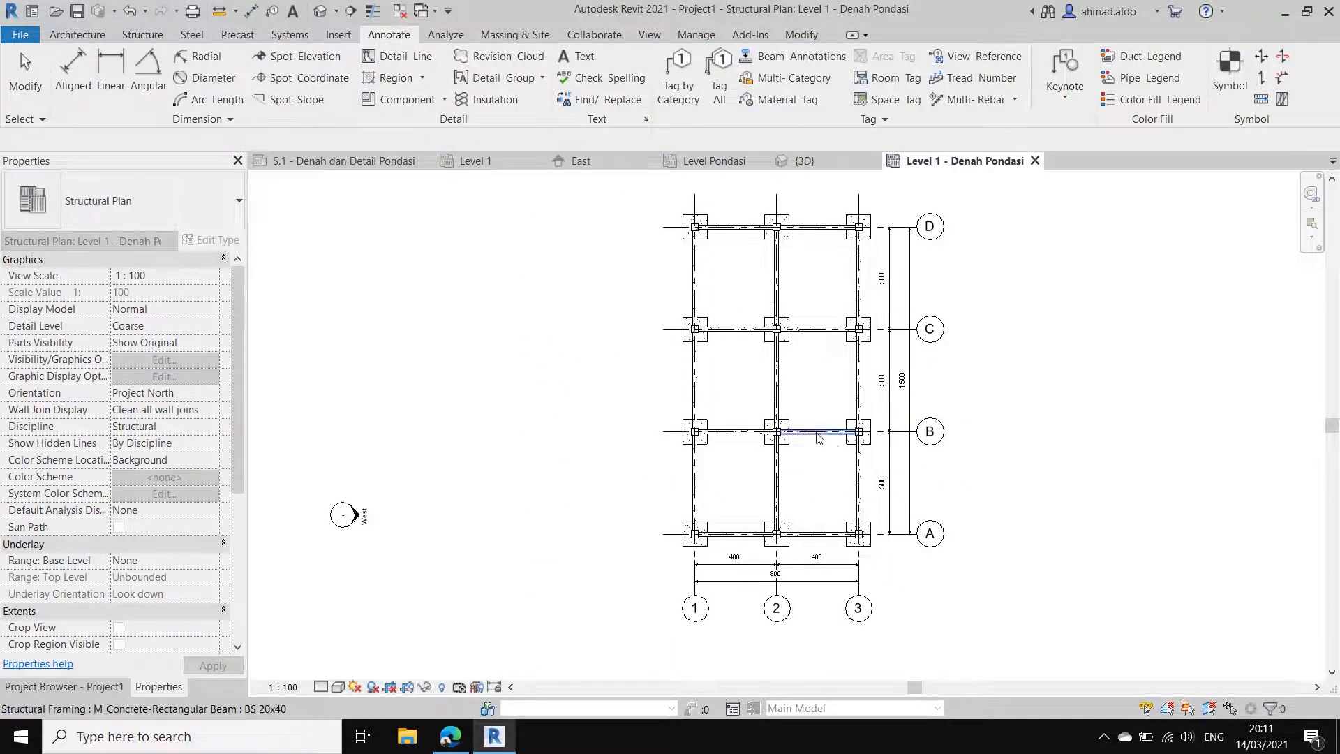
pyautogui.moveTo(818, 438); pyautogui.dragTo(764, 446, button='middle')
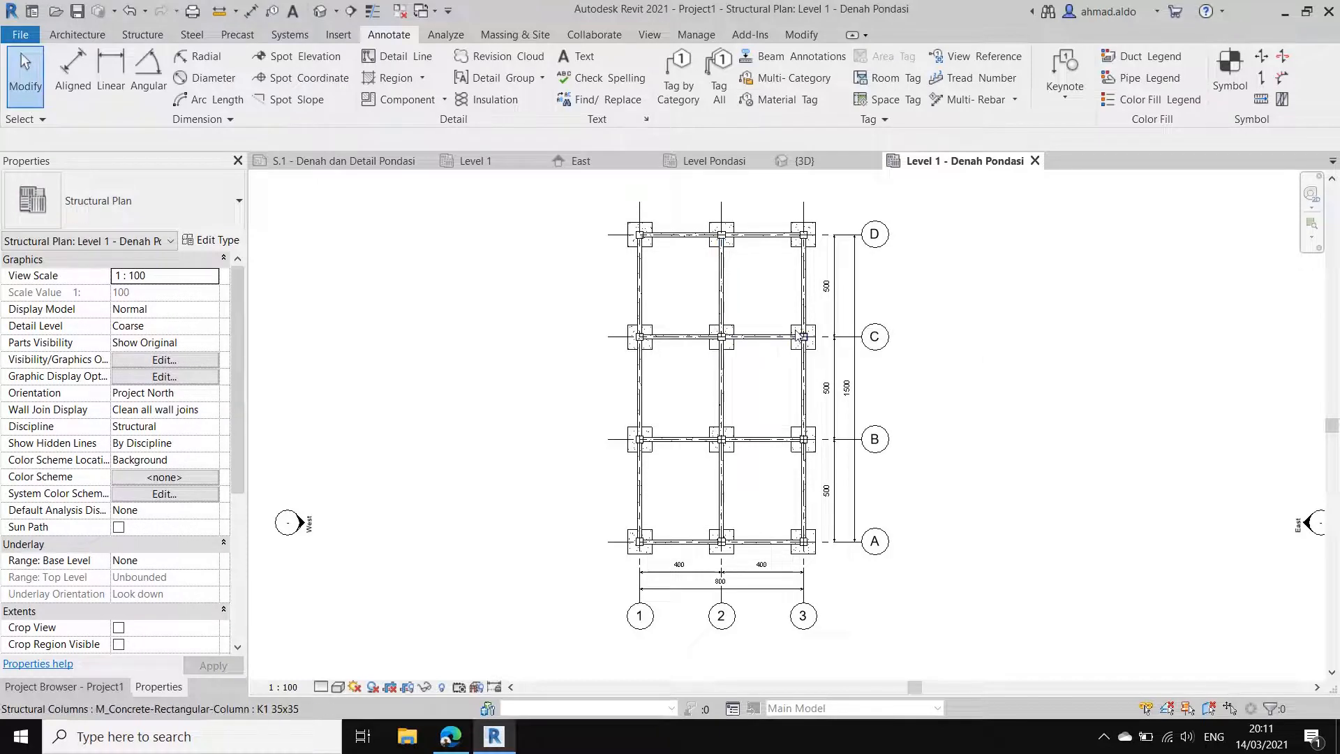
pyautogui.moveTo(797, 330); pyautogui.dragTo(729, 344, button='middle')
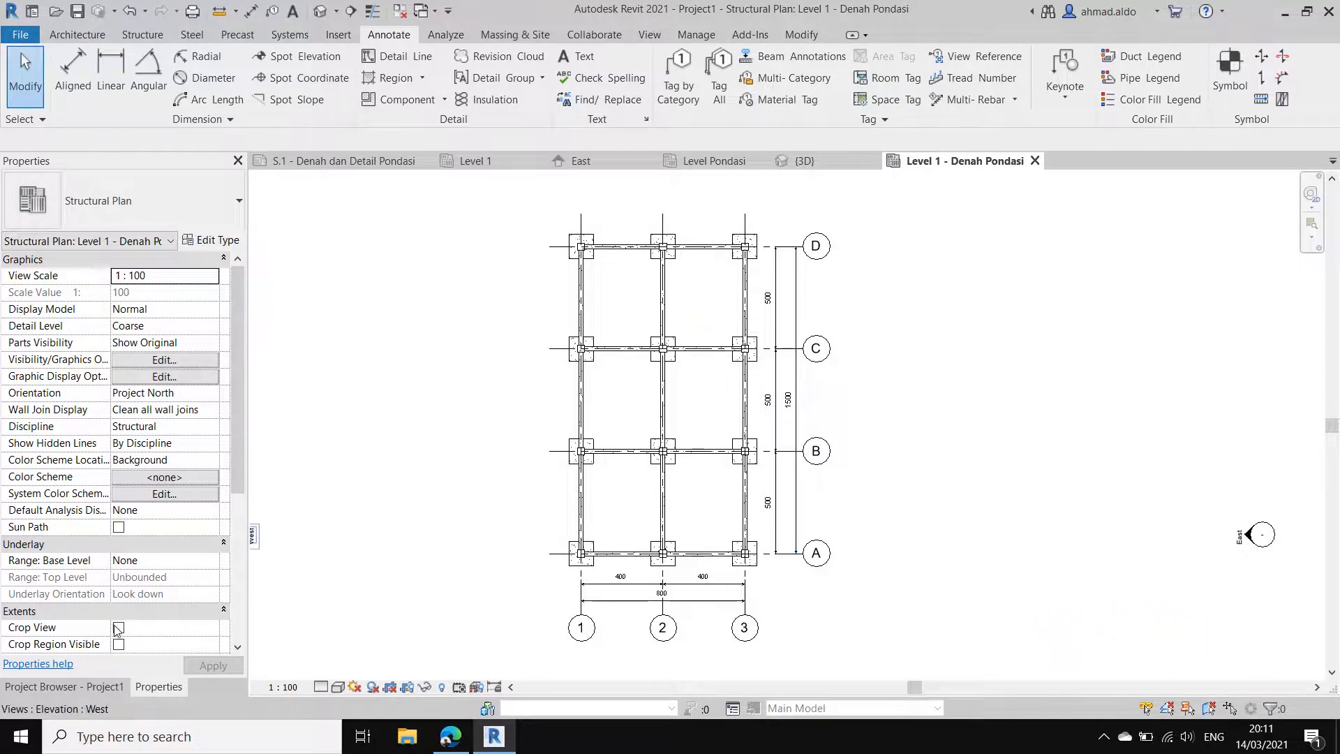
# Step: Draw a Detail type section along grid A through the foundation at grid 3, starting about 120 cm on the grid 2 side
pyautogui.click(108, 694)
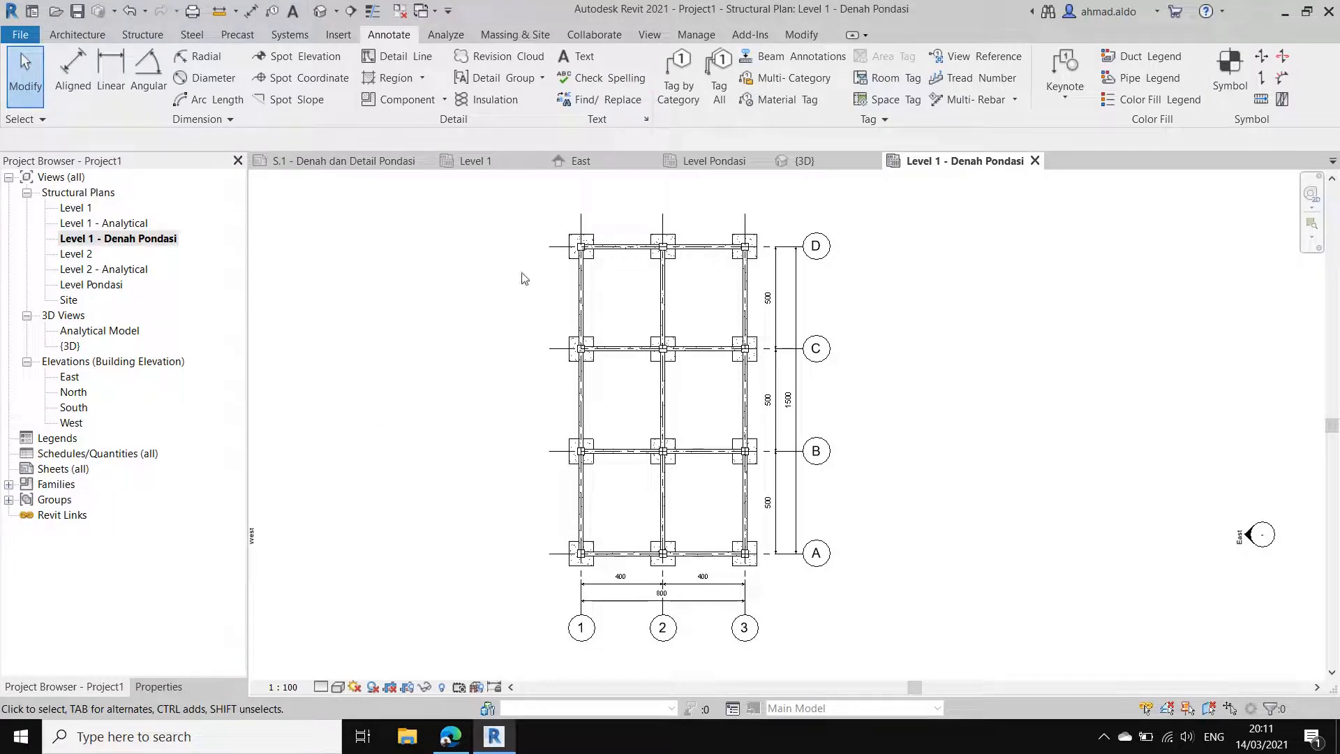
pyautogui.click(652, 36)
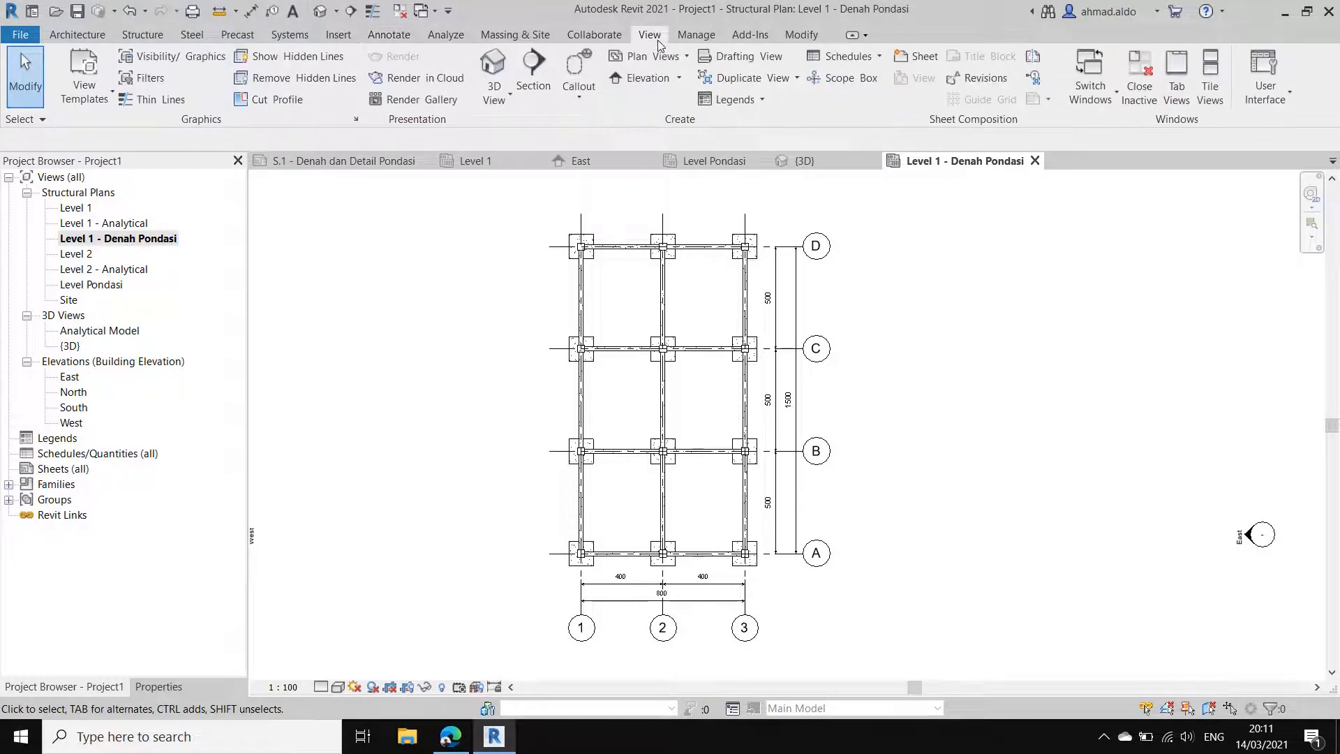
pyautogui.click(541, 89)
pyautogui.click(137, 690)
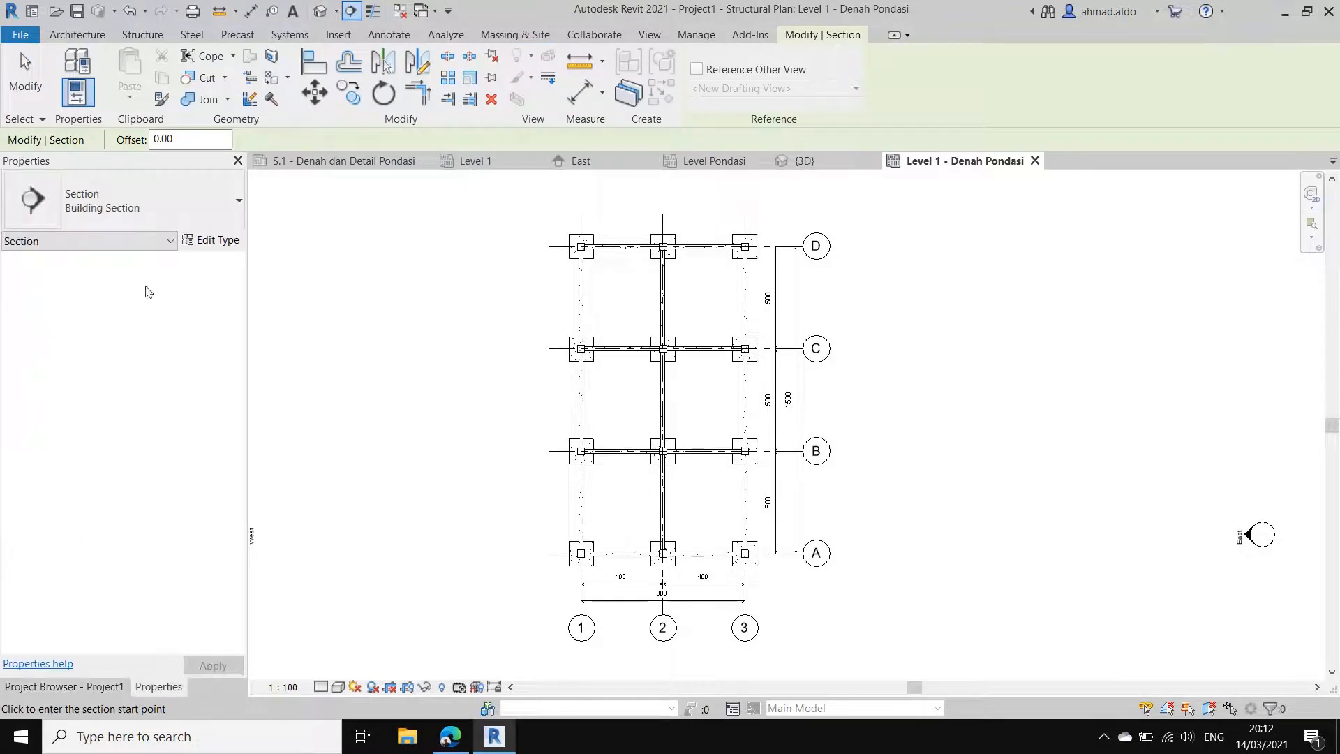
pyautogui.click(112, 212)
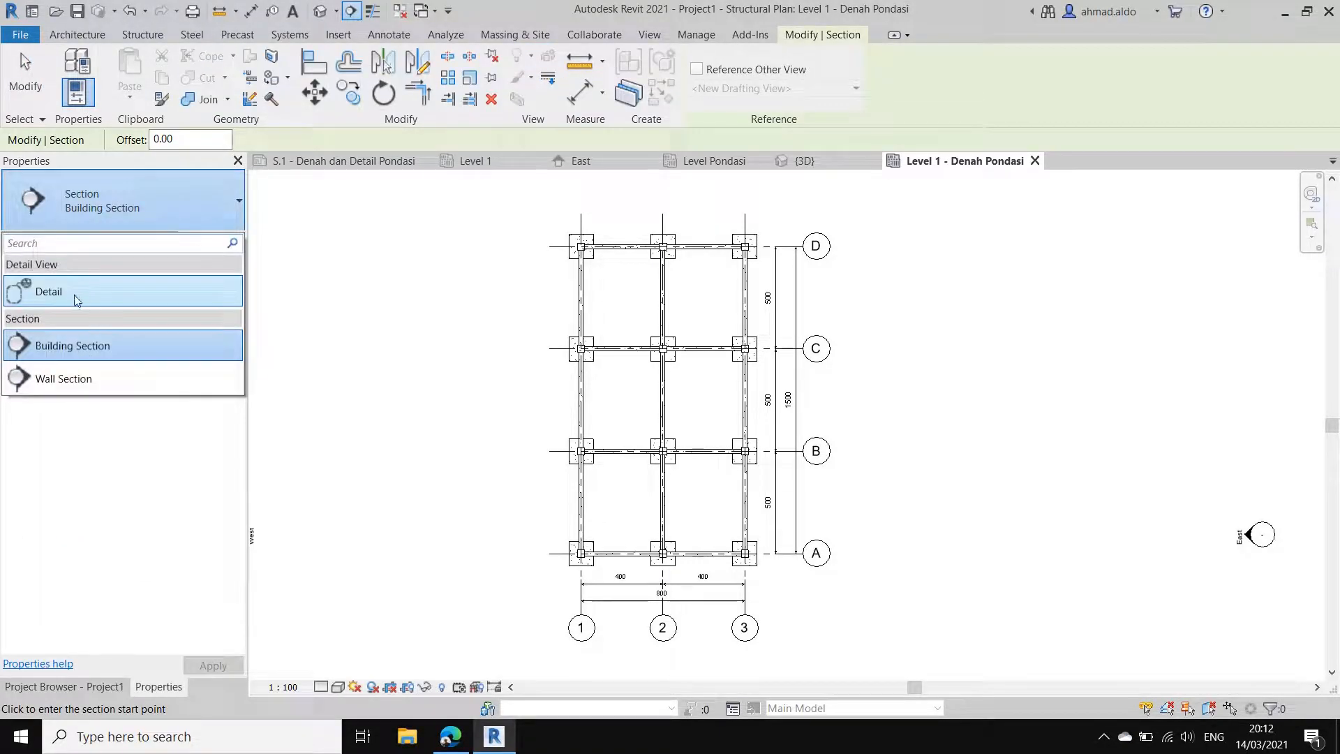
pyautogui.click(77, 297)
pyautogui.scroll(8, 752, 574)
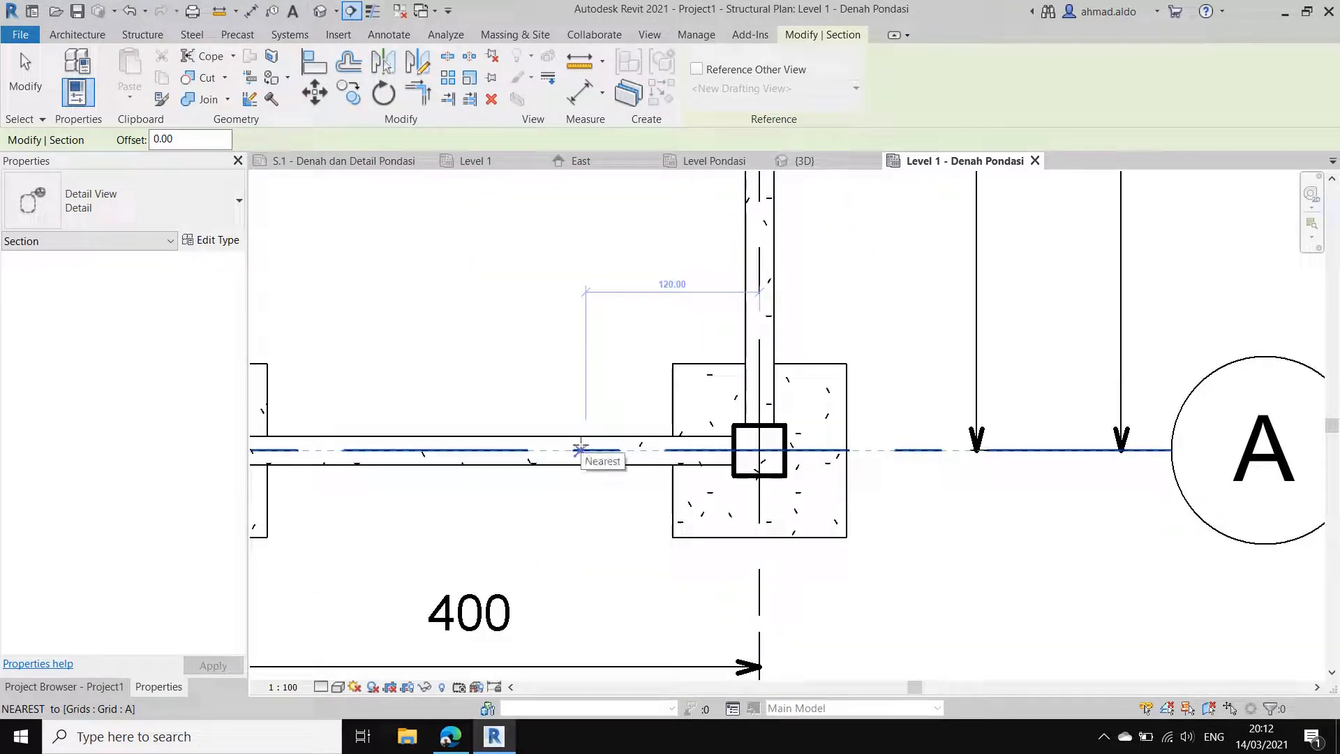
pyautogui.click(588, 450)
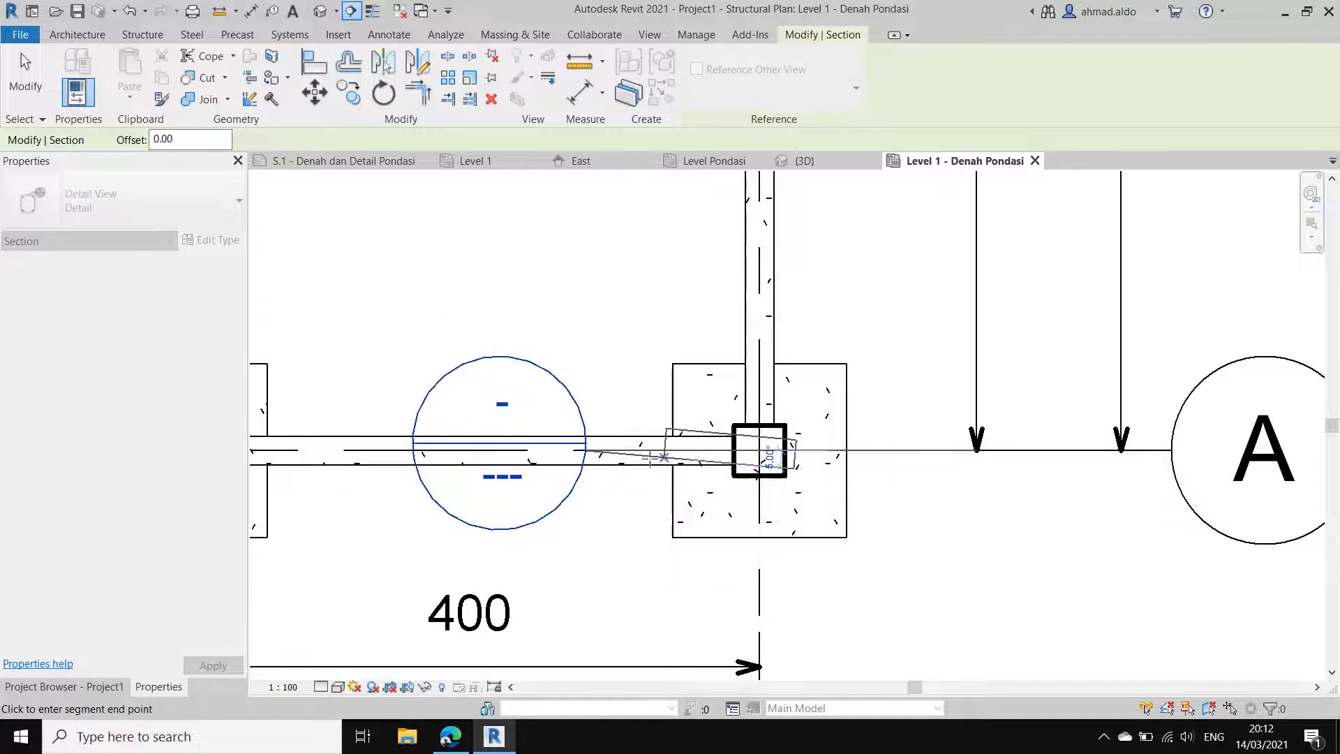
pyautogui.click(909, 450)
pyautogui.scroll(-2, 872, 468)
pyautogui.click(872, 470)
pyautogui.scroll(-4, 883, 460)
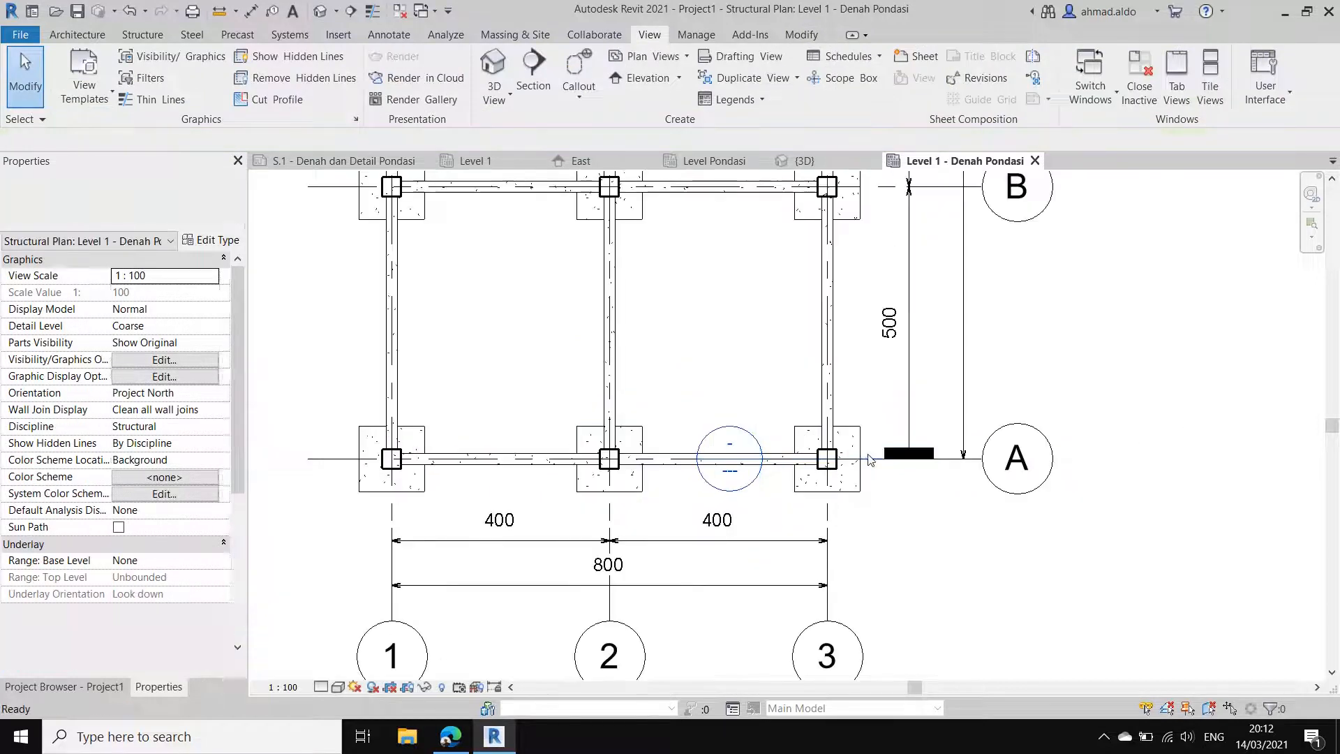
# Step: Locate Detail 0 among the detail views and go to that view from its section marker on the plan
pyautogui.click(81, 688)
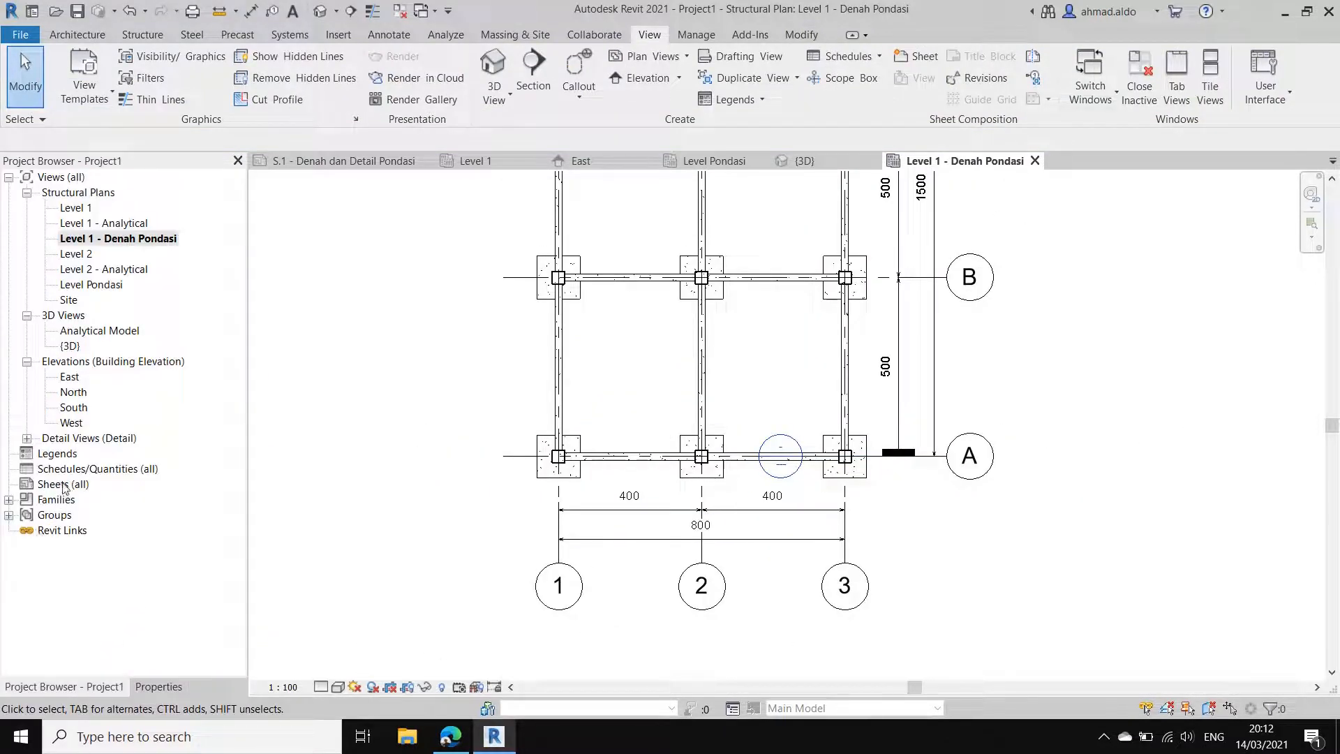
pyautogui.click(26, 438)
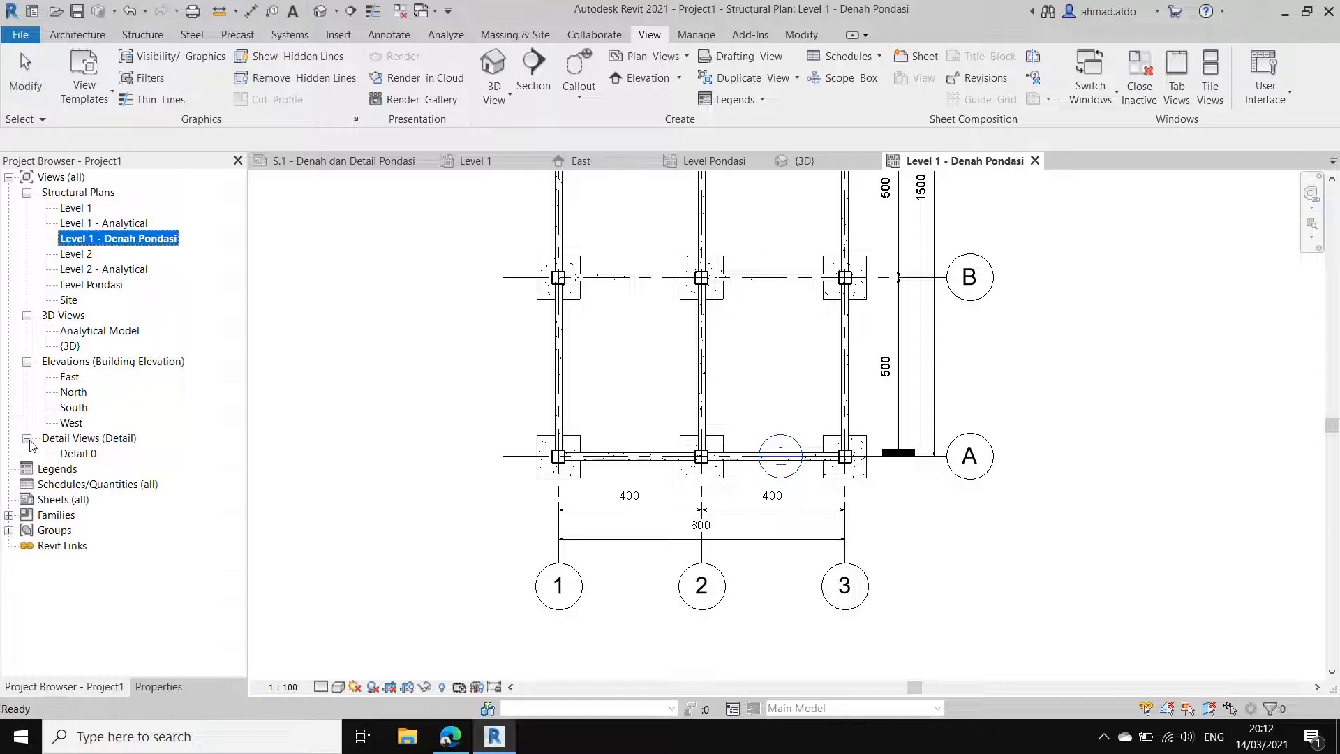
pyautogui.scroll(3, 754, 503)
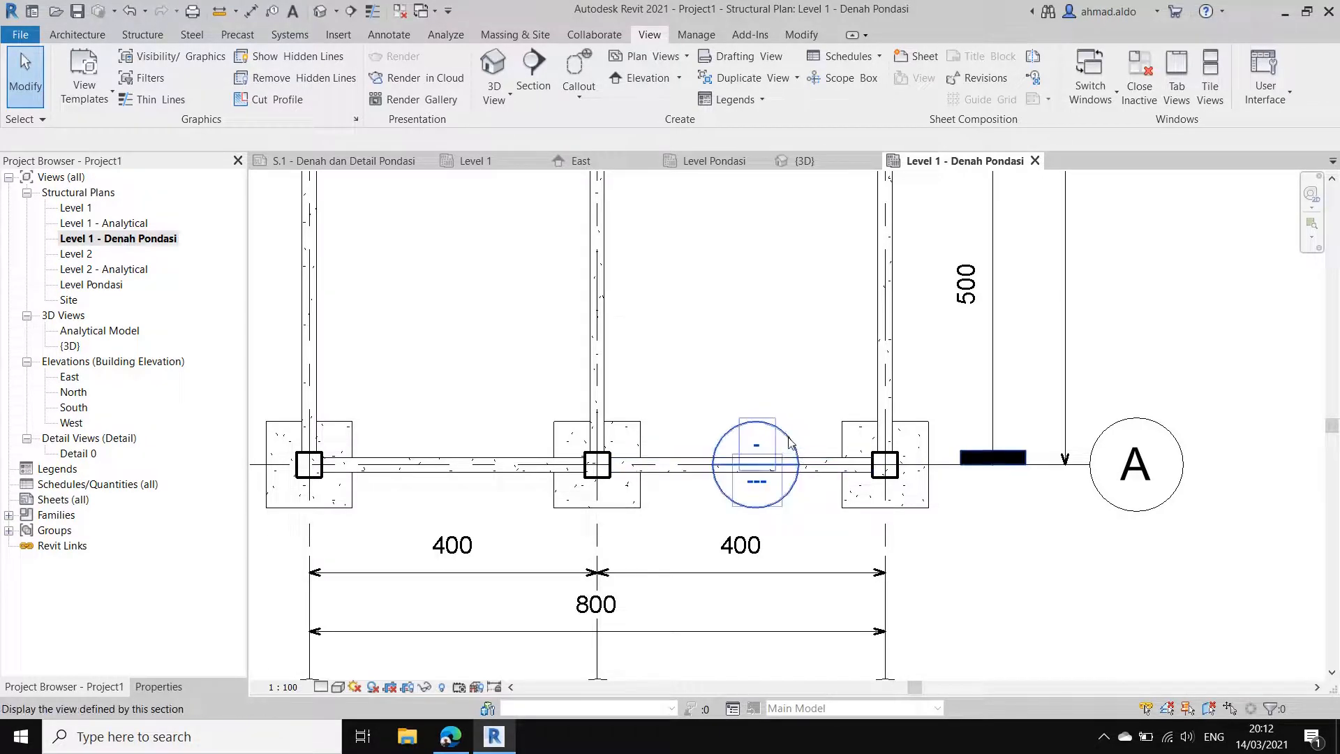
pyautogui.rightClick(789, 441)
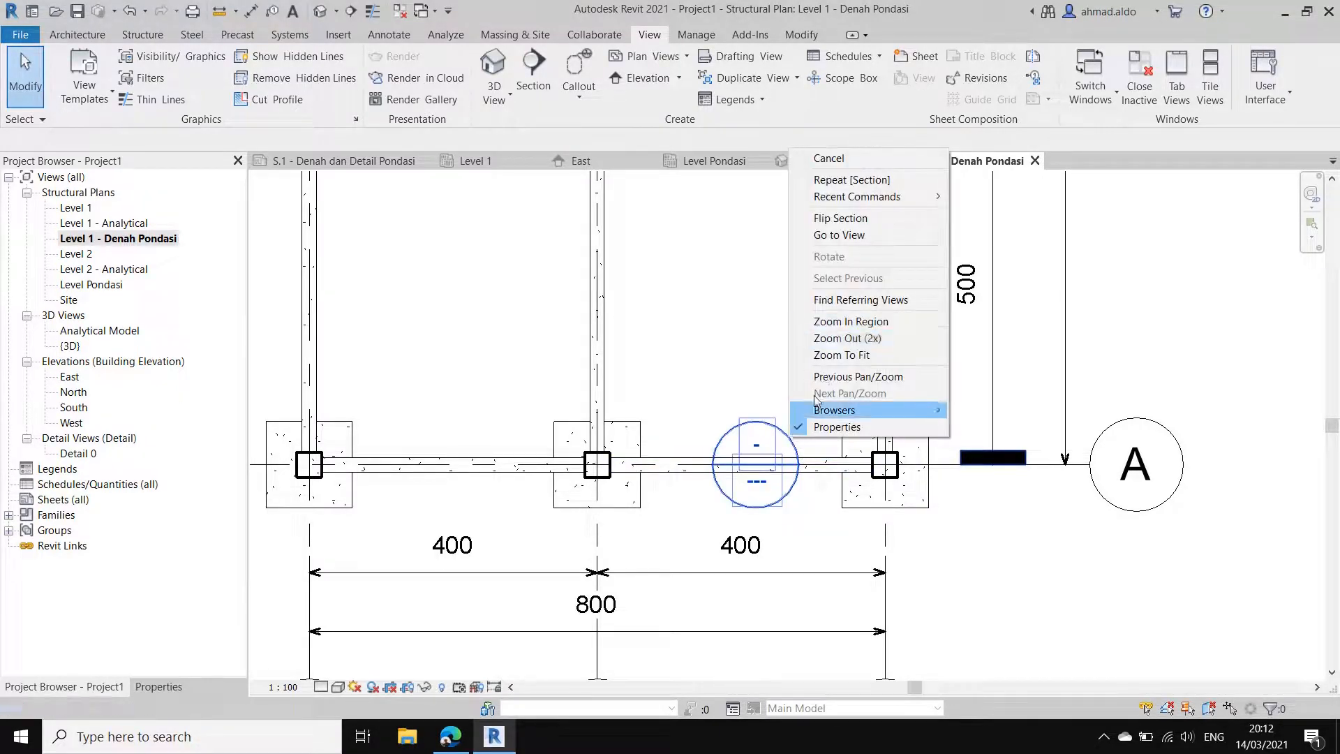
pyautogui.click(874, 236)
pyautogui.scroll(-2, 836, 413)
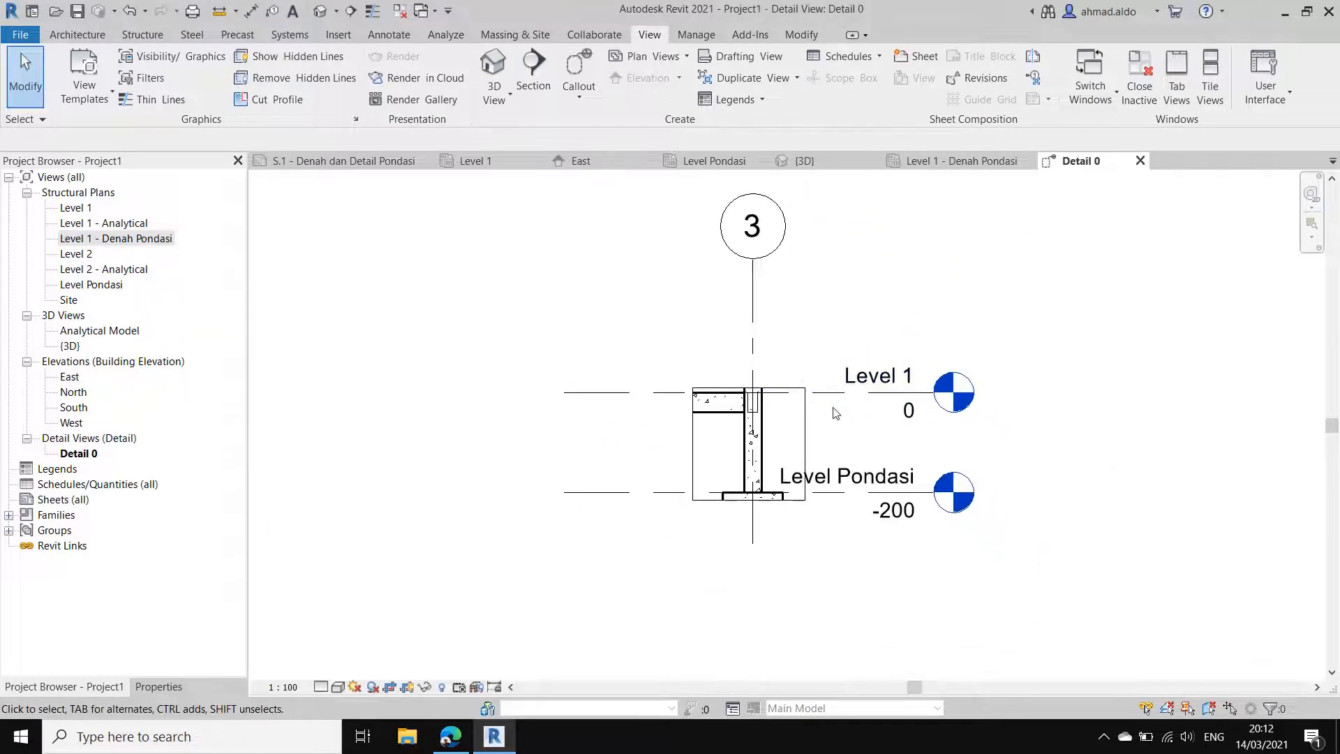
pyautogui.scroll(1, 808, 446)
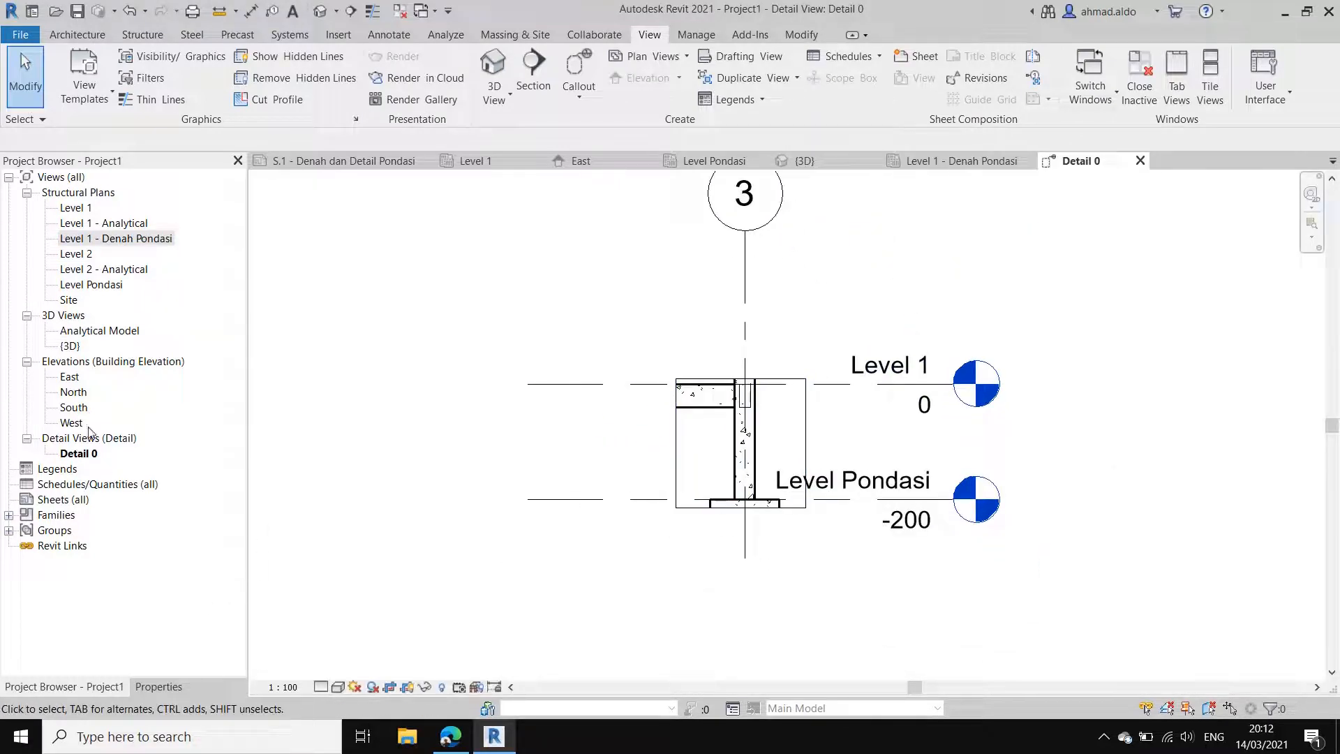
# Step: Rename the Detail 0 view as Detail Pondasi P1
pyautogui.click(78, 454)
pyautogui.click(79, 455)
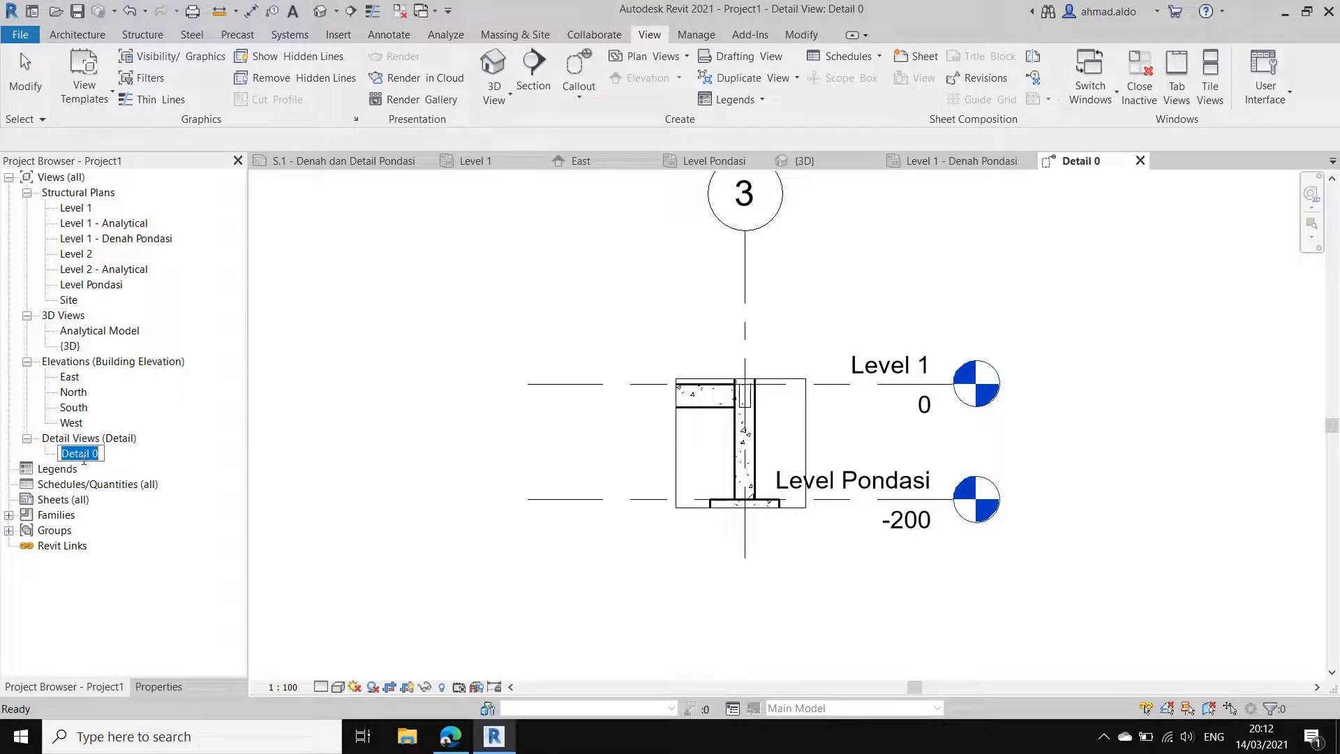
pyautogui.write('D')
pyautogui.press('Return')
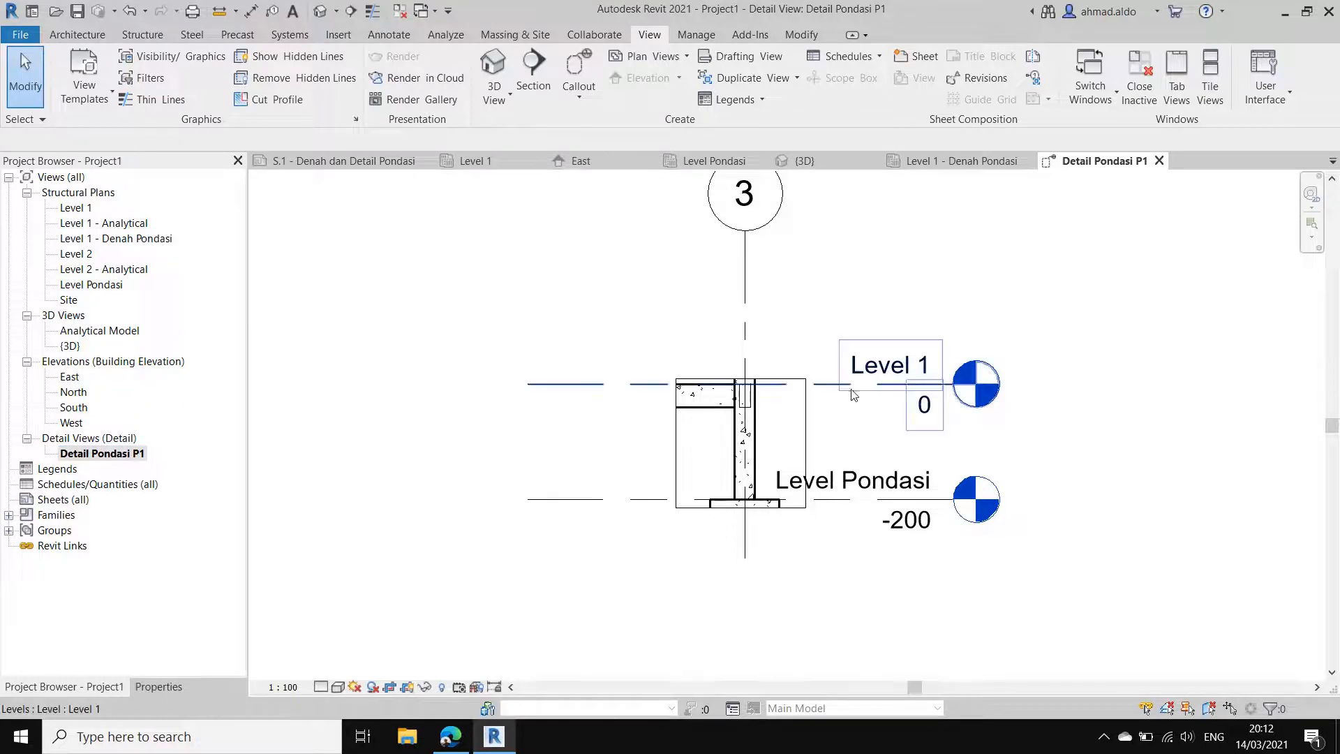
# Step: Set the scale of the Detail Pondasi P1 view to 1:20
pyautogui.moveTo(849, 408); pyautogui.dragTo(839, 483, button='middle')
pyautogui.click(282, 687)
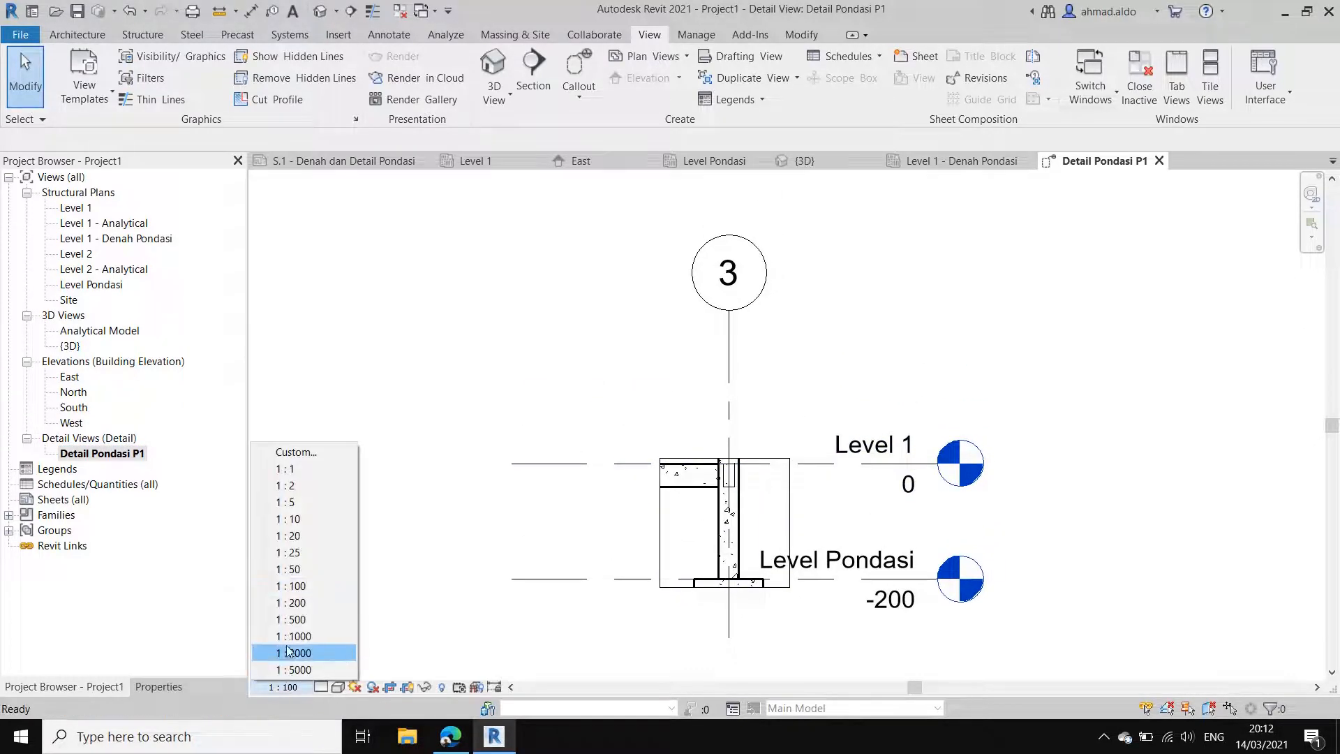
pyautogui.click(302, 536)
pyautogui.scroll(2, 794, 509)
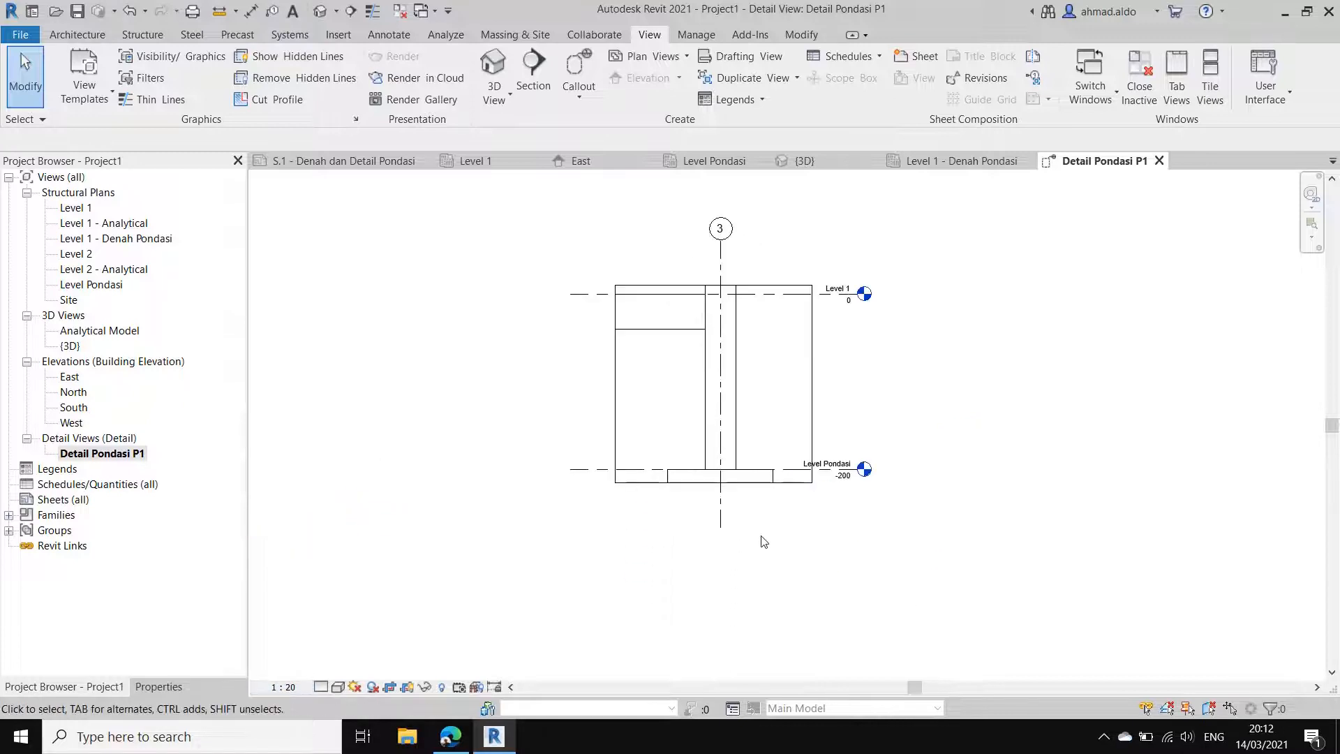
# Step: Extend the crop region downward until it encloses the full thickness of the footing
pyautogui.click(799, 482)
pyautogui.scroll(2, 681, 492)
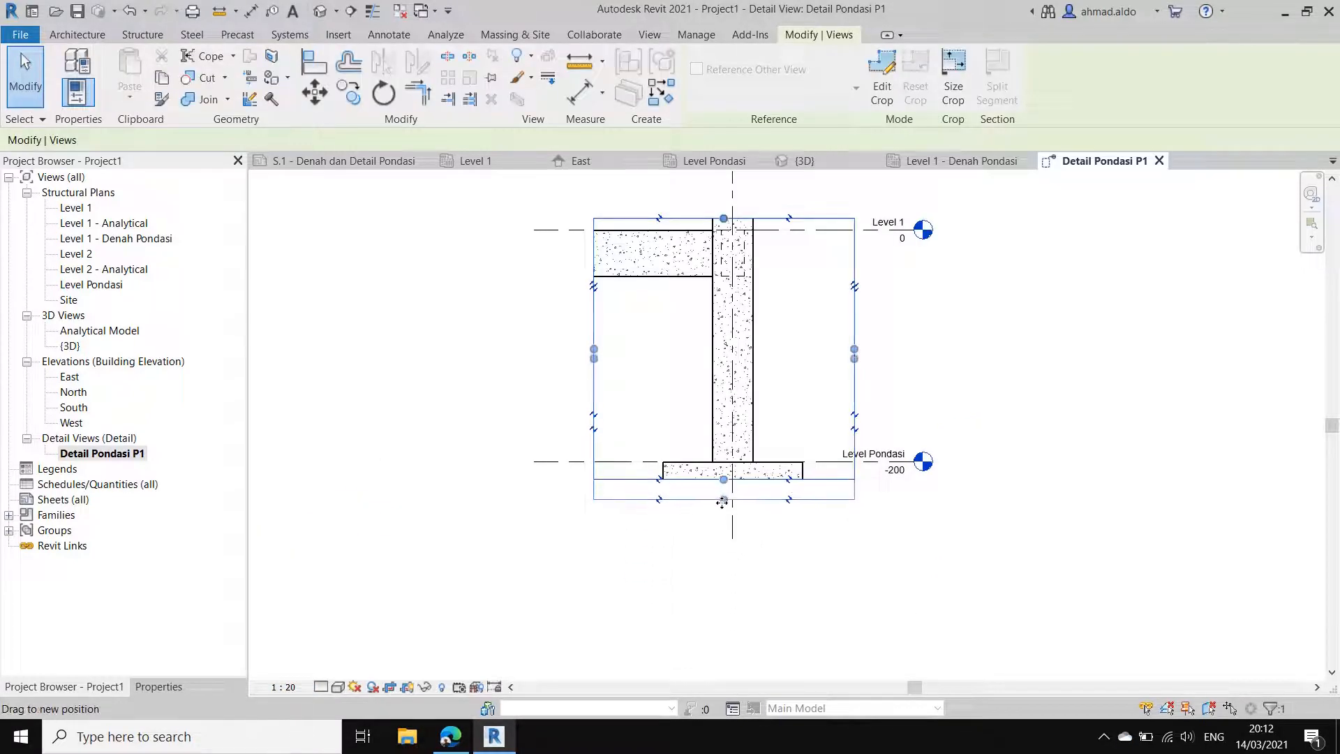
pyautogui.moveTo(723, 505); pyautogui.dragTo(724, 505)
pyautogui.press('Escape')
pyautogui.moveTo(805, 318); pyautogui.dragTo(790, 426, button='middle')
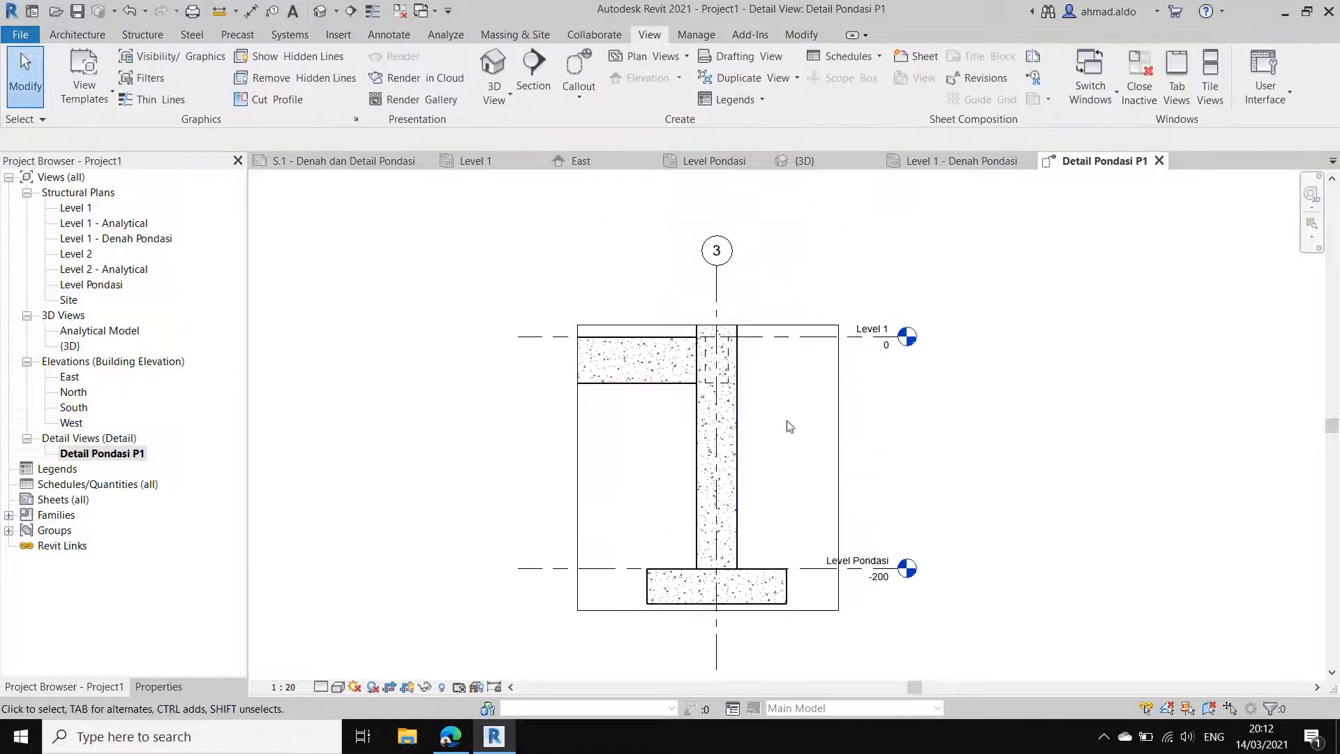
# Step: Raise the crop region's upper edge above Level 1 and pull its beam-side edge in towards the column, just outside the footing
pyautogui.click(798, 325)
pyautogui.moveTo(707, 325); pyautogui.dragTo(708, 301)
pyautogui.press('Escape')
pyautogui.click(578, 434)
pyautogui.moveTo(578, 456); pyautogui.dragTo(633, 454)
pyautogui.press('Escape')
# Step: Shorten the Level 1 and Level Pondasi lines to the crop edge on the beam side and bring their level heads closer to the column
pyautogui.click(606, 337)
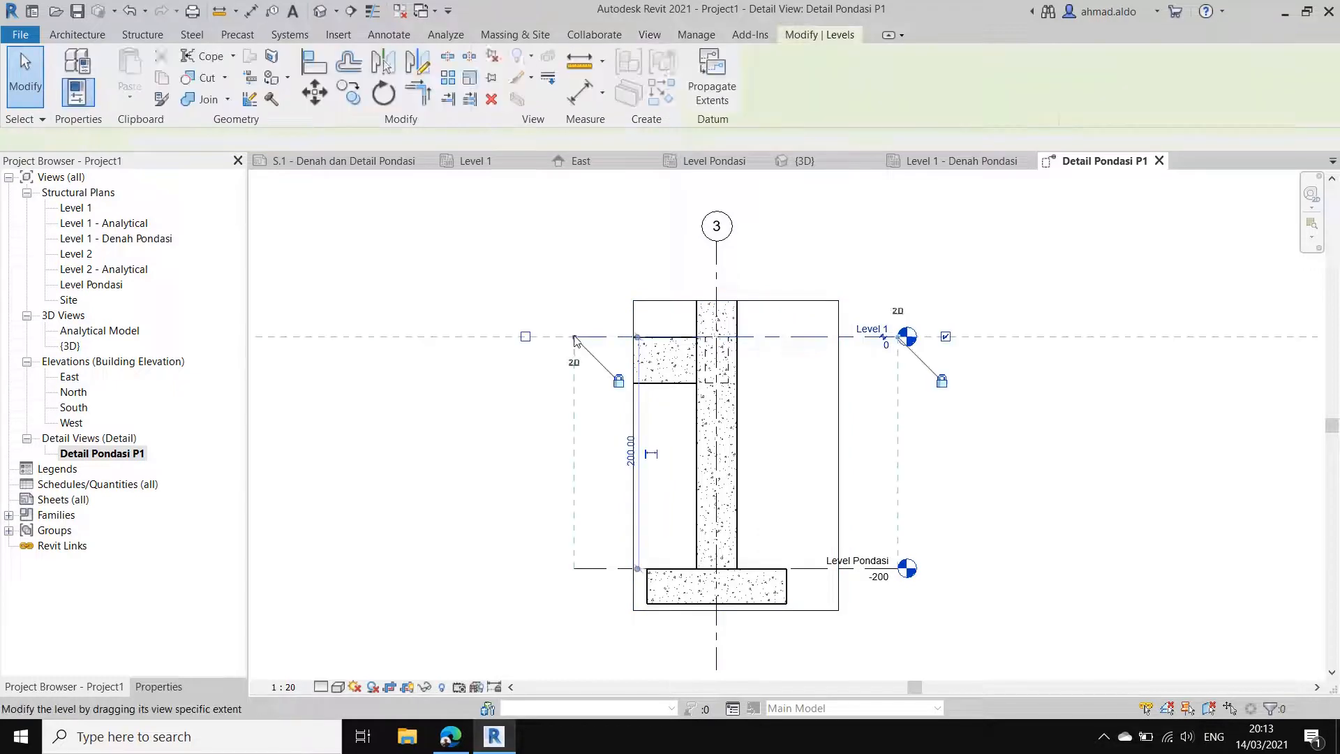
pyautogui.moveTo(574, 338); pyautogui.dragTo(636, 347)
pyautogui.press('Escape')
pyautogui.click(839, 512)
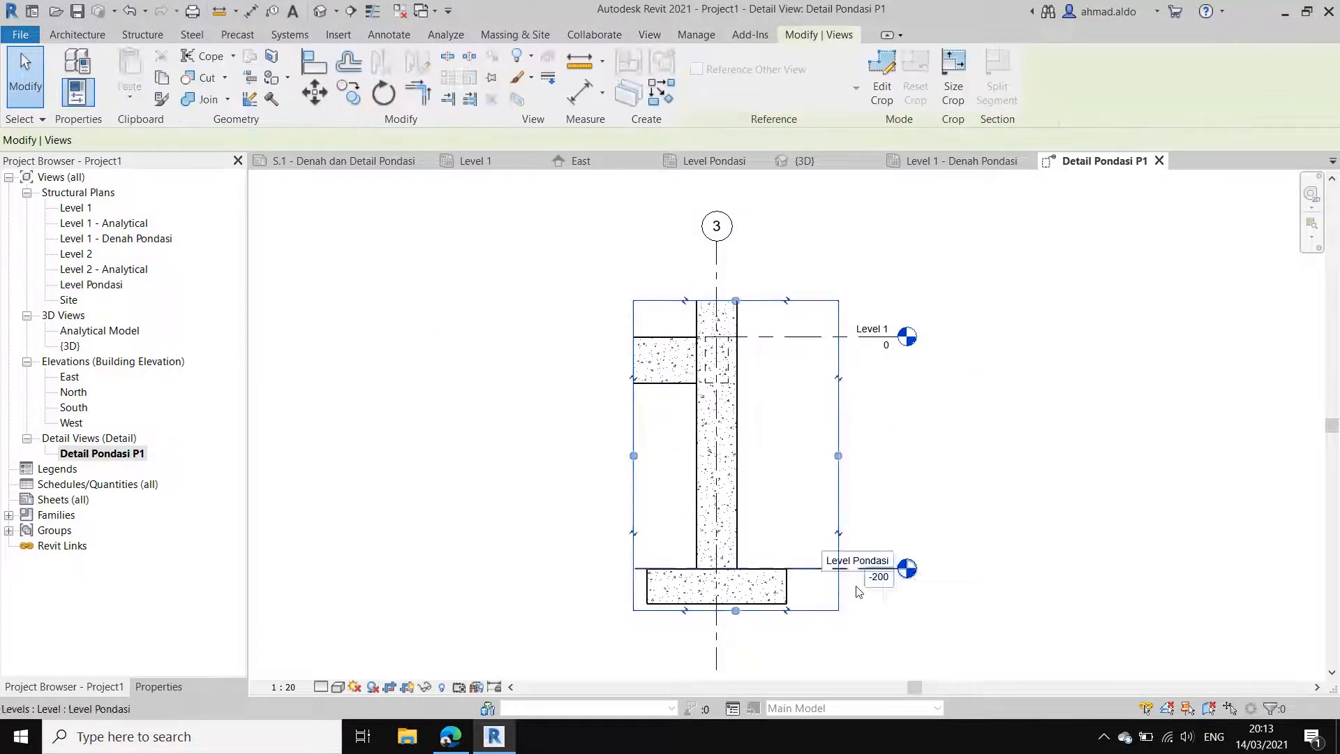
pyautogui.press('Escape')
pyautogui.click(815, 578)
pyautogui.moveTo(896, 569); pyautogui.dragTo(868, 569)
# Step: Widen the crop region on the level-head side so that it encloses both level heads
pyautogui.click(839, 517)
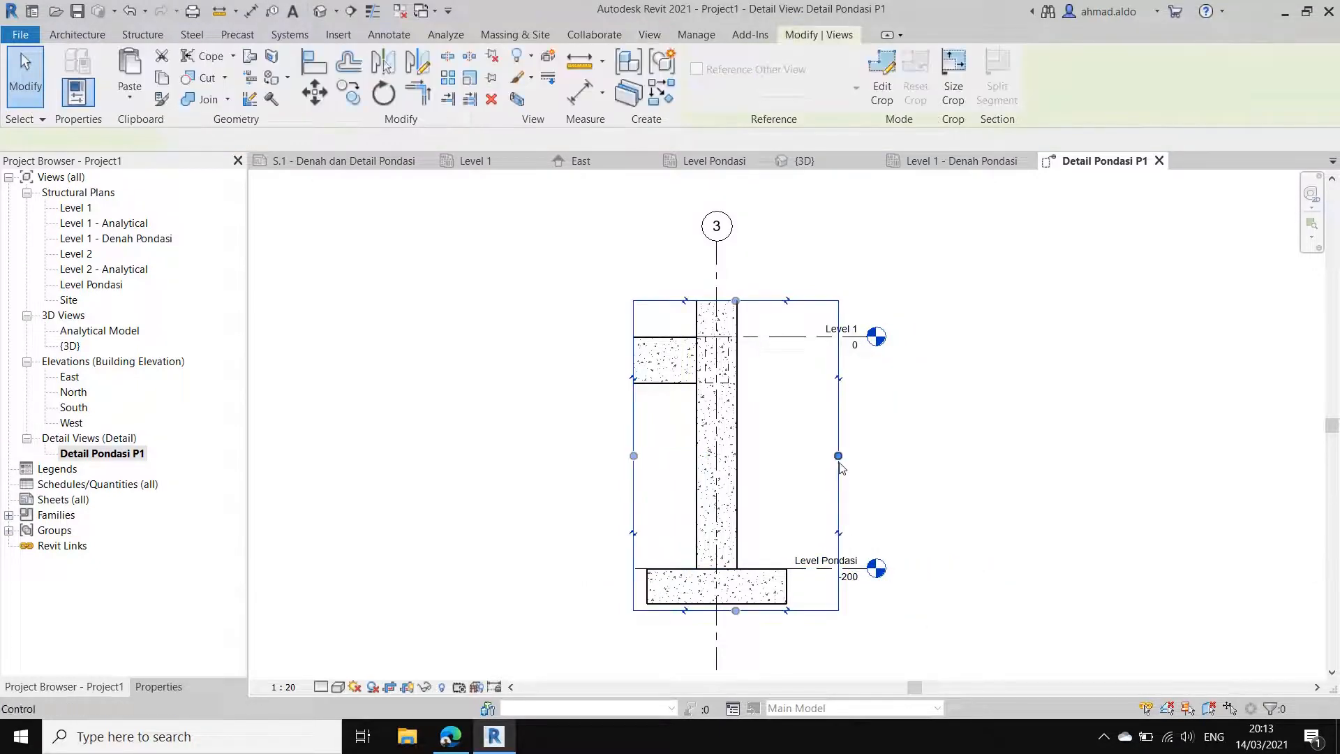
pyautogui.moveTo(890, 450); pyautogui.dragTo(904, 452)
pyautogui.moveTo(782, 621); pyautogui.dragTo(769, 588, button='middle')
pyautogui.press('Escape')
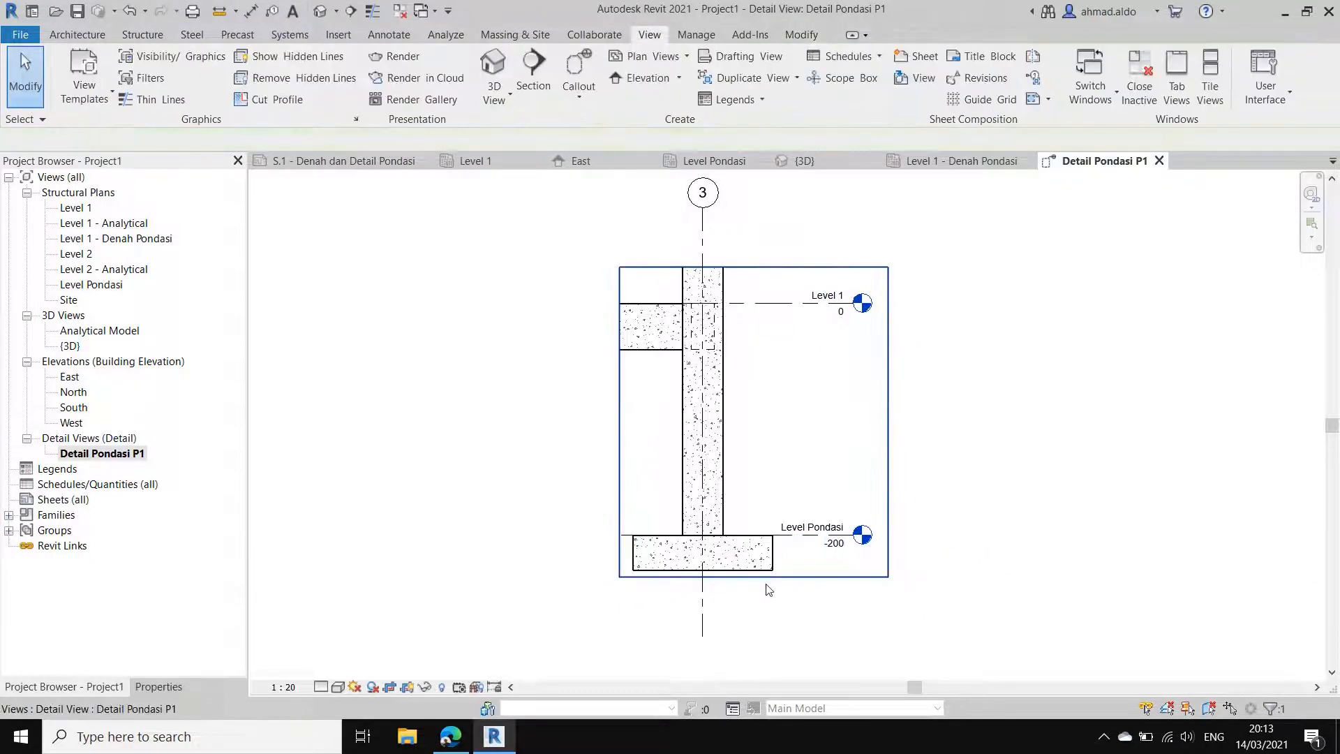
# Step: Shorten grid line 3 to end at the footing's underside and lower its bubble to just above the crop region
pyautogui.click(703, 620)
pyautogui.moveTo(703, 652); pyautogui.dragTo(703, 572)
pyautogui.press('Escape')
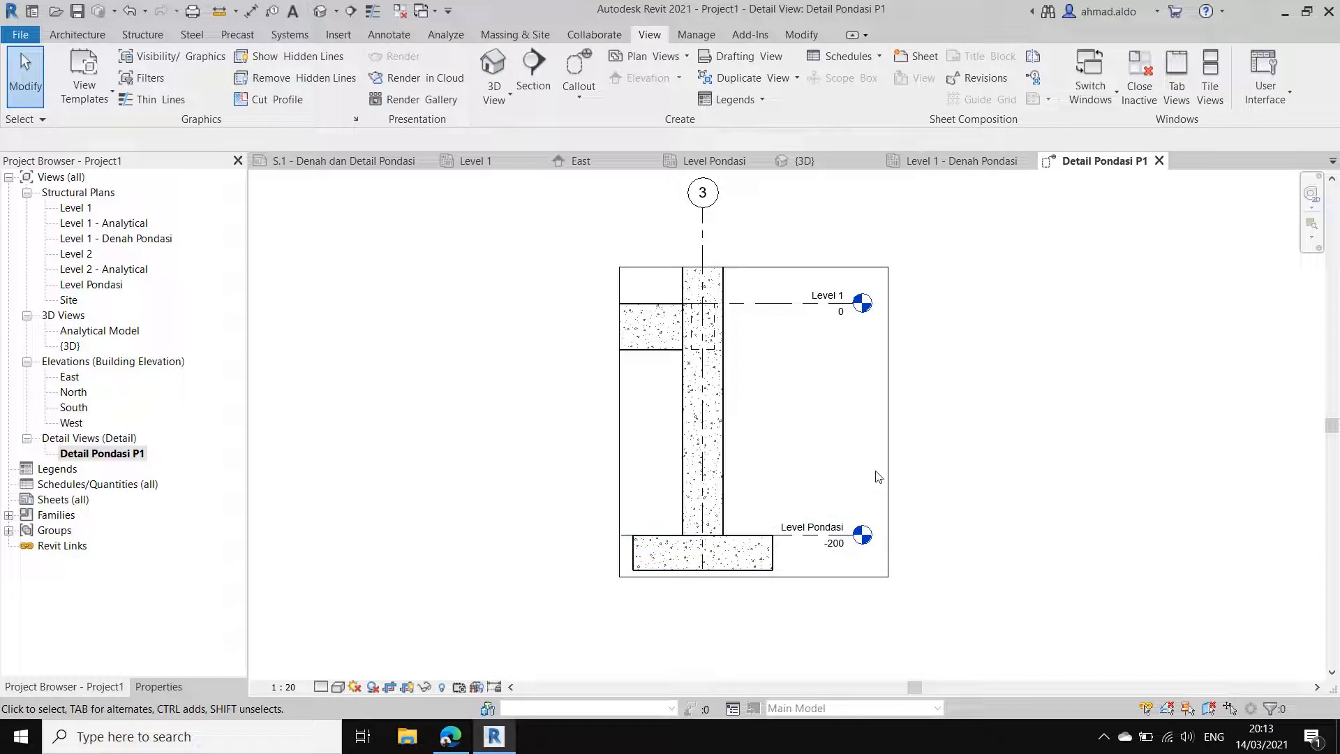
pyautogui.scroll(-1, 885, 476)
pyautogui.moveTo(815, 500); pyautogui.dragTo(829, 509, button='middle')
pyautogui.click(742, 276)
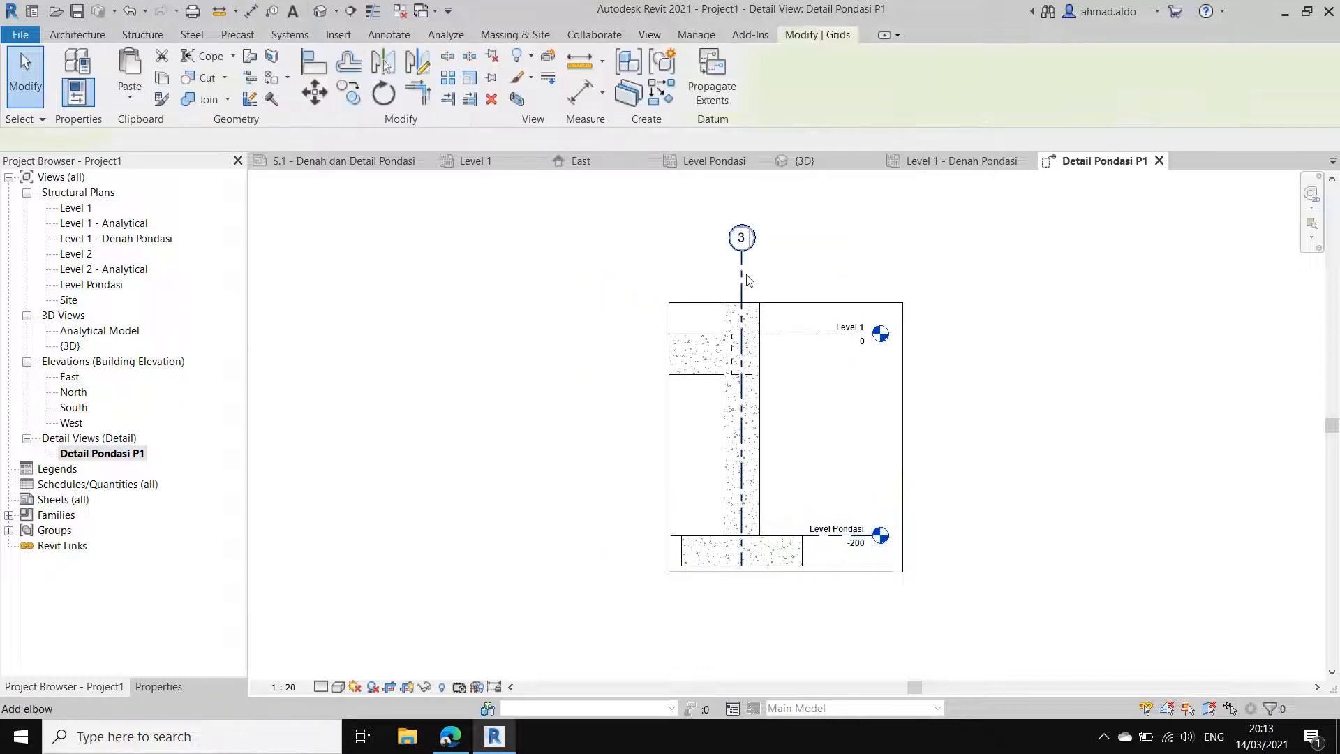
pyautogui.moveTo(742, 254); pyautogui.dragTo(742, 291)
pyautogui.press('Escape')
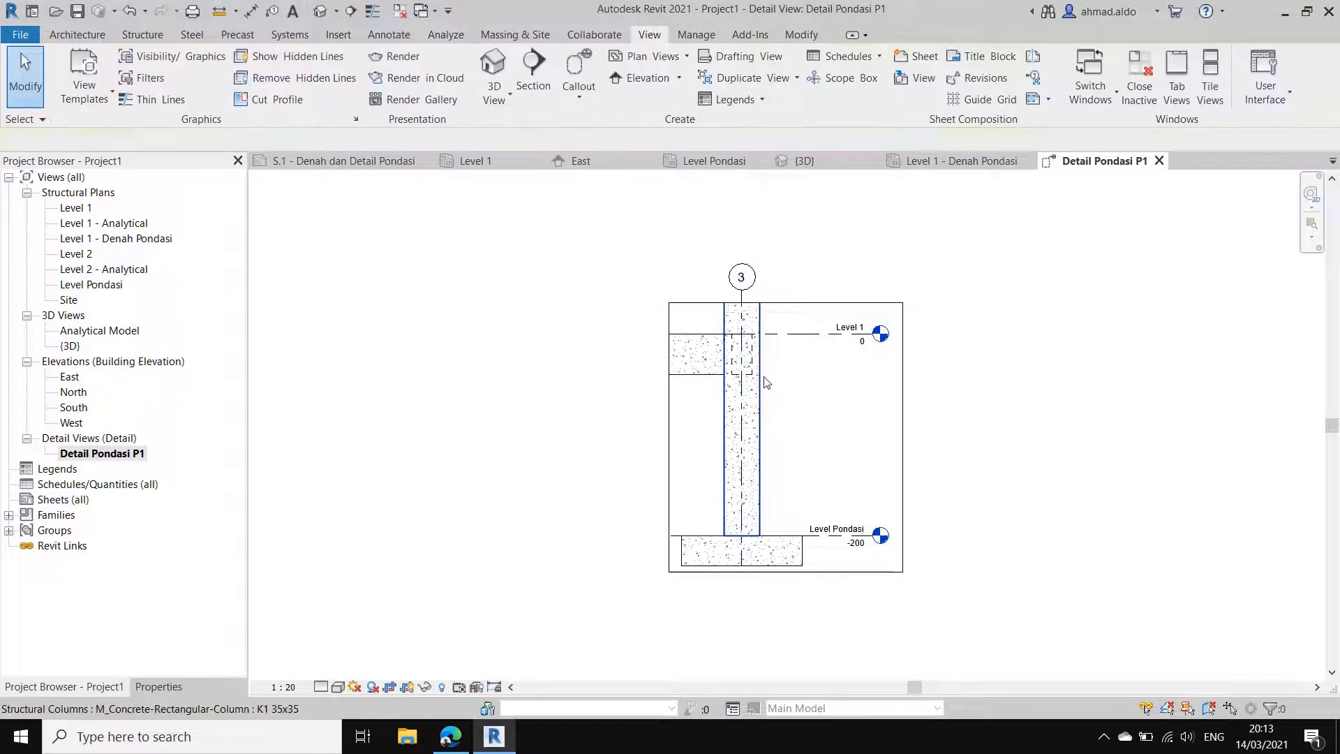
pyautogui.scroll(1, 764, 378)
pyautogui.moveTo(766, 449); pyautogui.dragTo(732, 424, button='middle')
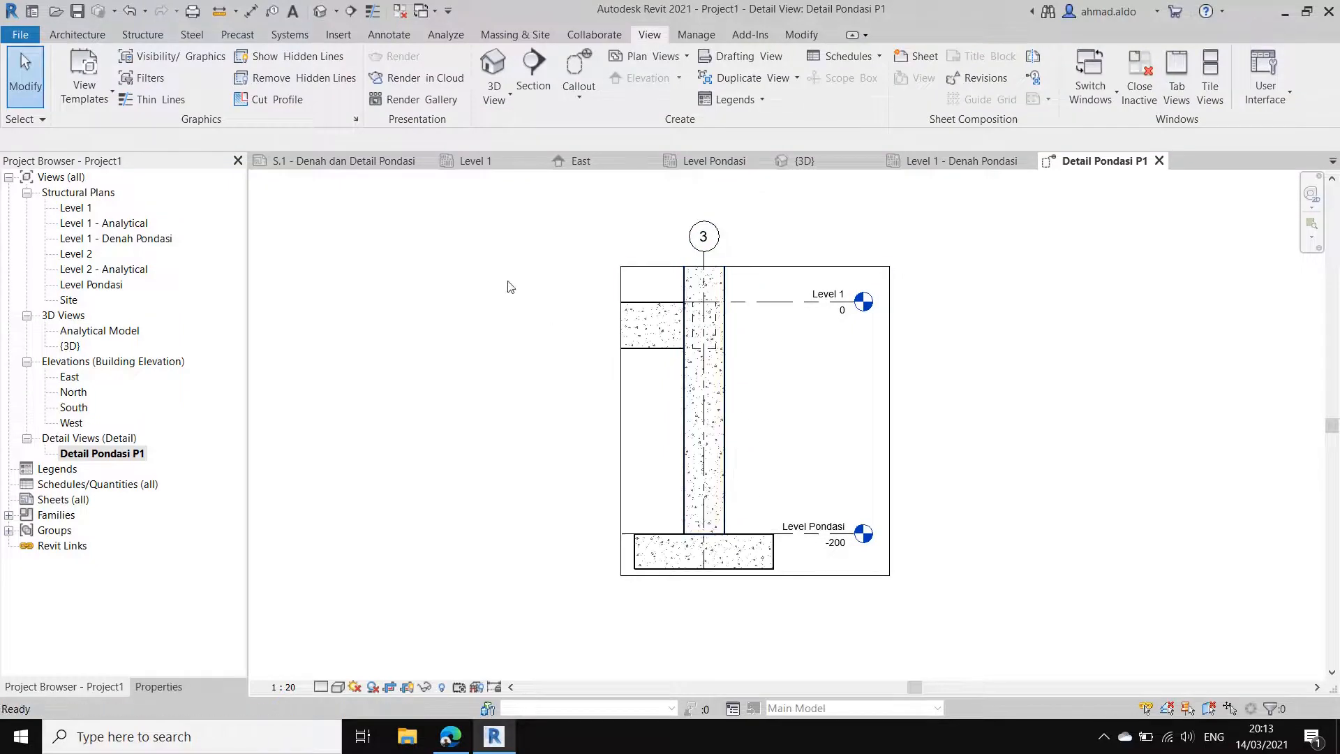
# Step: Check the foundation detail on the reference sheet S.1 - Denah dan Detail Pondasi, then return to the Detail Pondasi P1 view
pyautogui.click(349, 162)
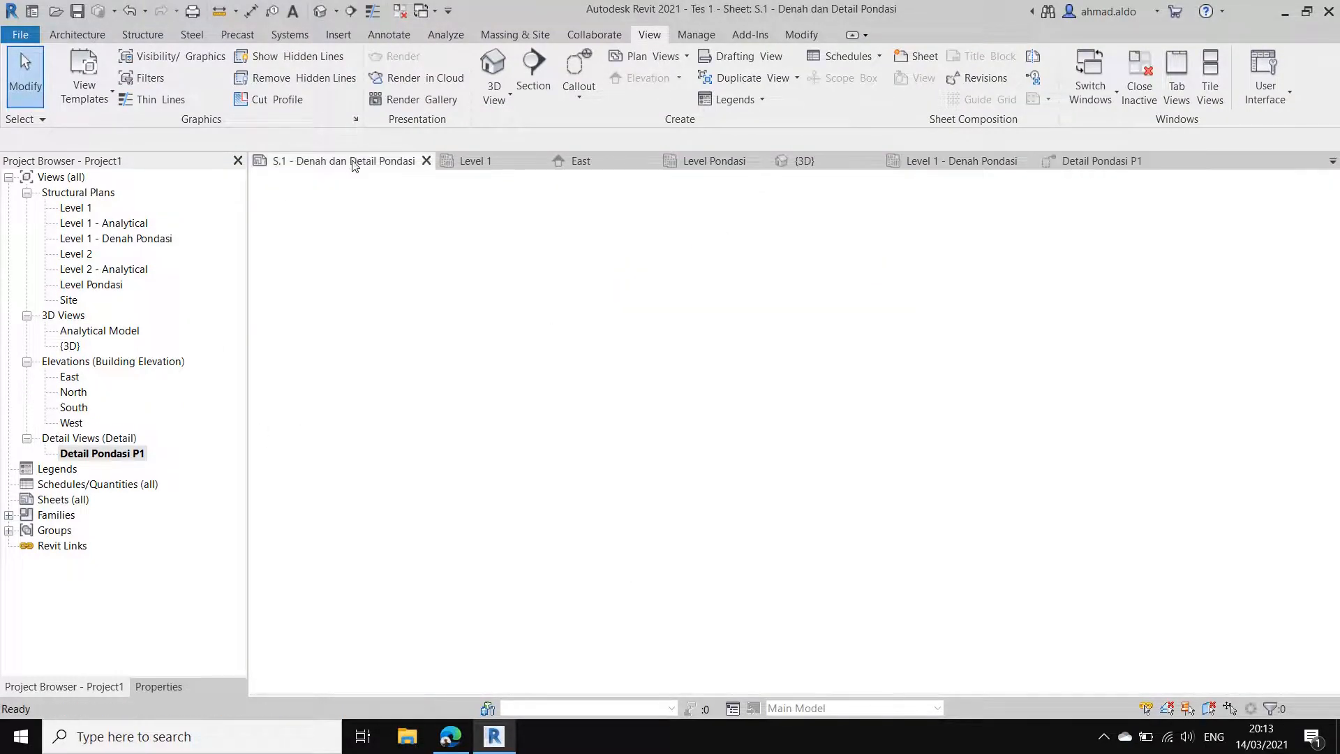
pyautogui.scroll(4, 662, 455)
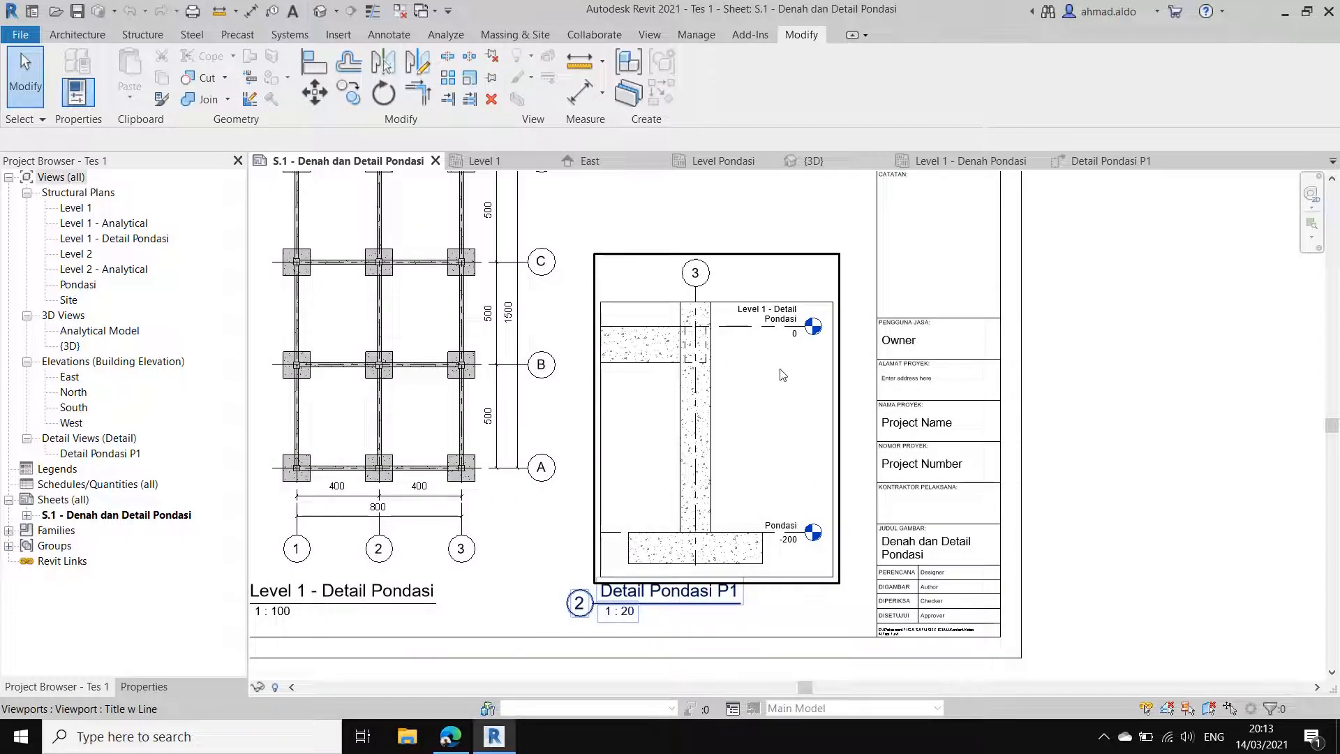
pyautogui.scroll(-3, 970, 314)
pyautogui.click(1102, 161)
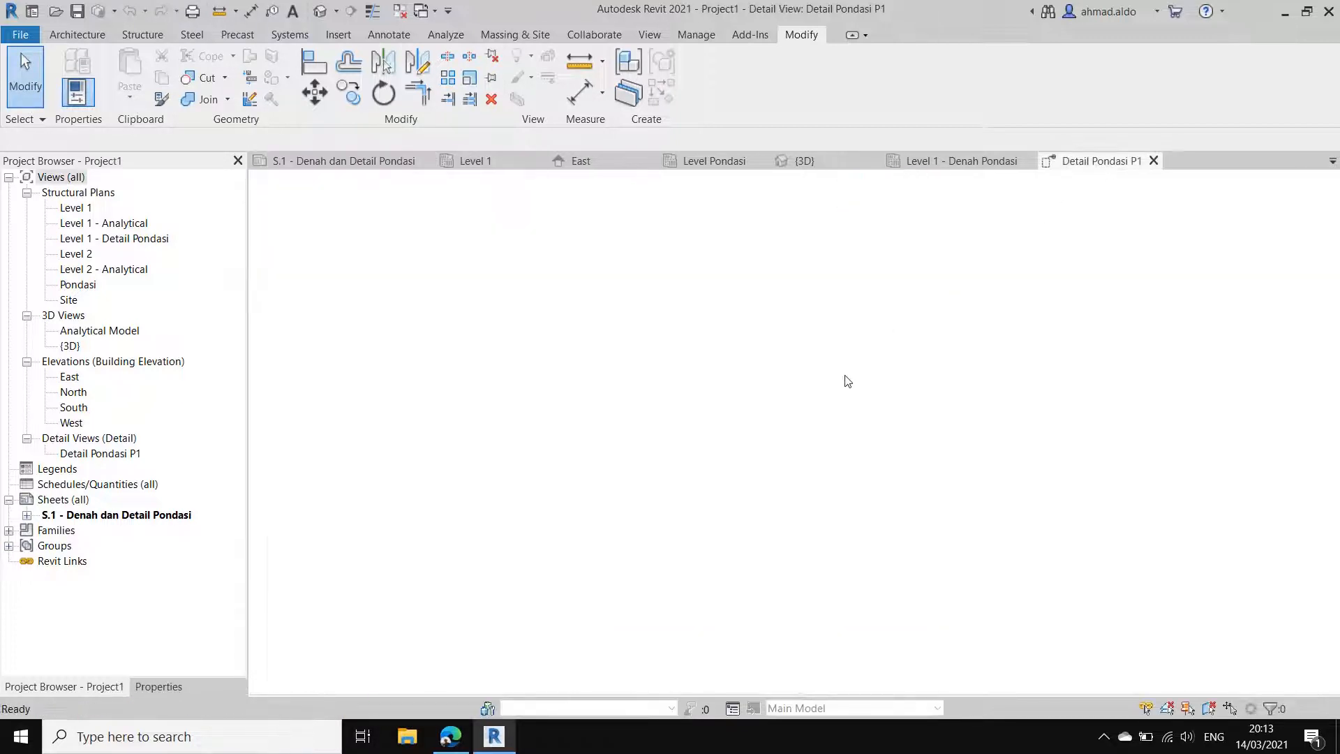
pyautogui.scroll(-1, 788, 421)
pyautogui.moveTo(782, 435)
pyautogui.mouseDown(button='middle')
pyautogui.moveTo(760, 451)
pyautogui.moveTo(713, 447)
pyautogui.mouseUp(button='middle')
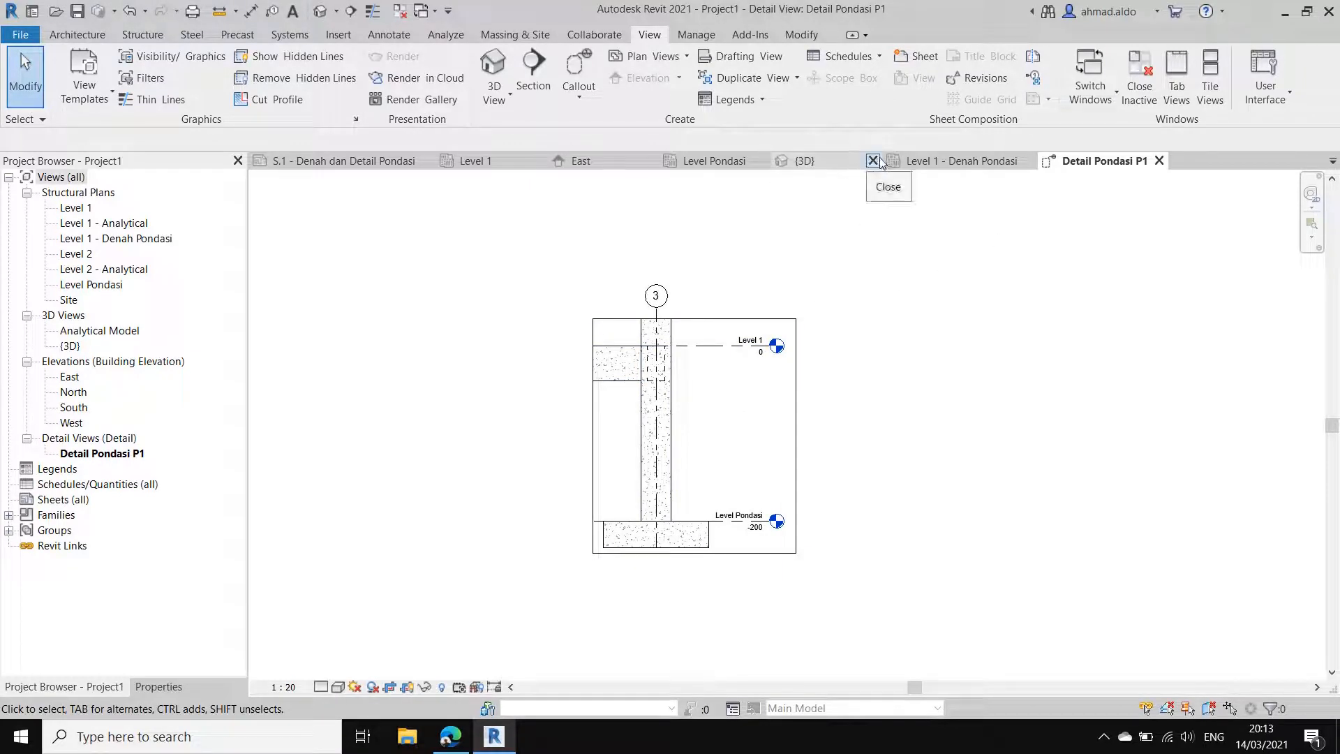
# Step: Close the {3D}, Level Pondasi, East and Level 1 views and switch to the Level 1 - Denah Pondasi plan
pyautogui.click(878, 159)
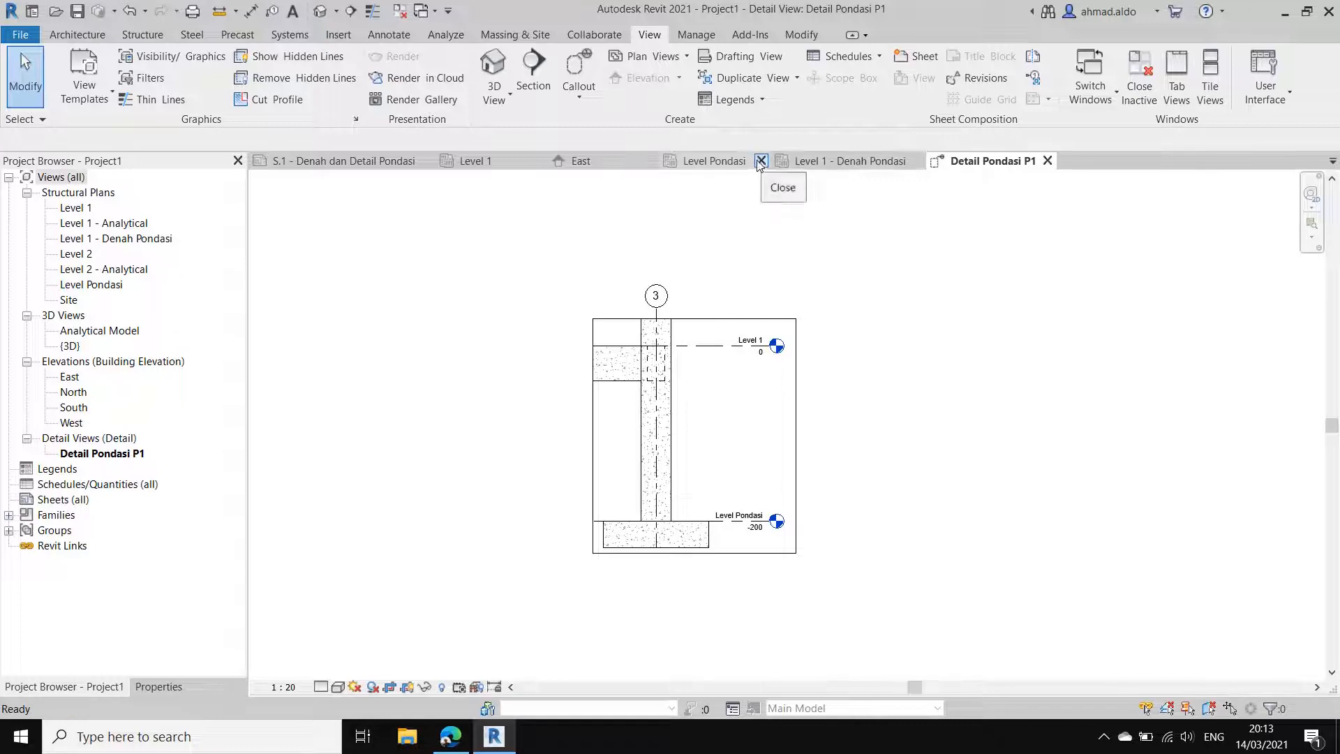
pyautogui.click(760, 161)
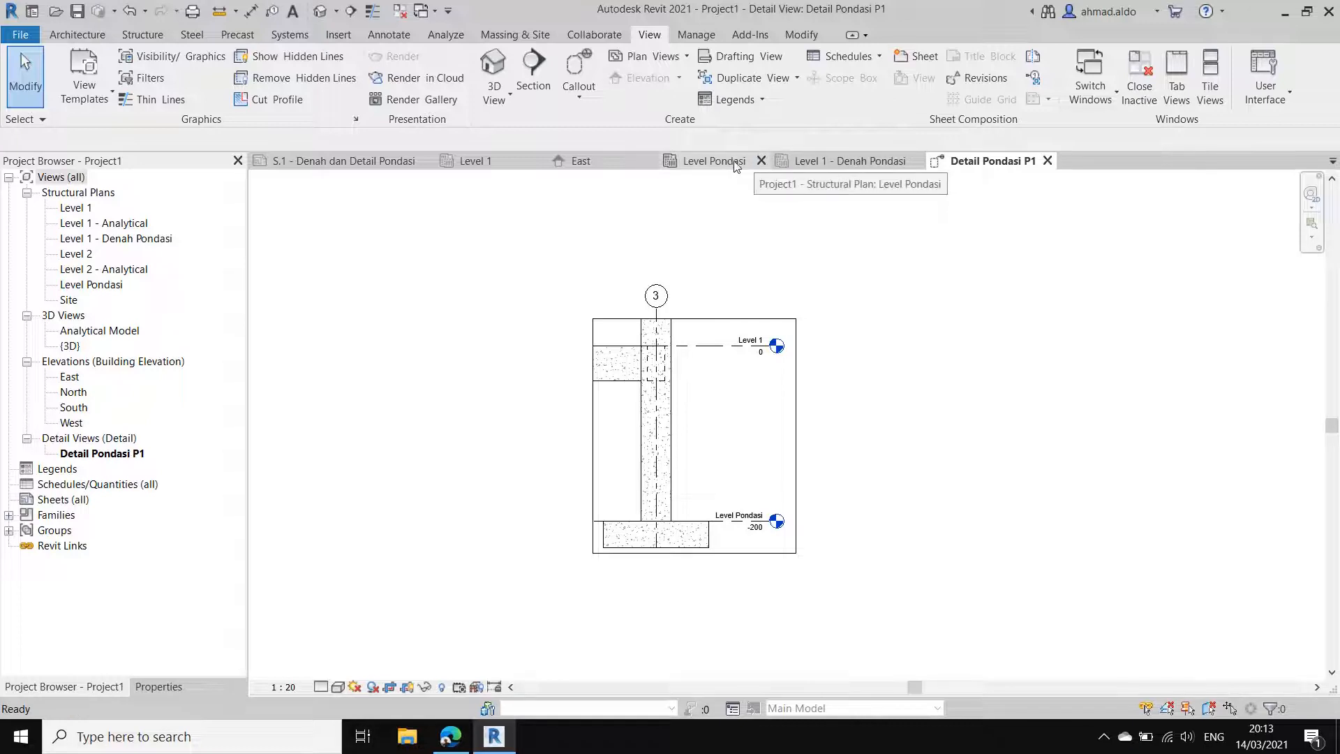
pyautogui.click(652, 160)
pyautogui.click(537, 161)
pyautogui.click(490, 166)
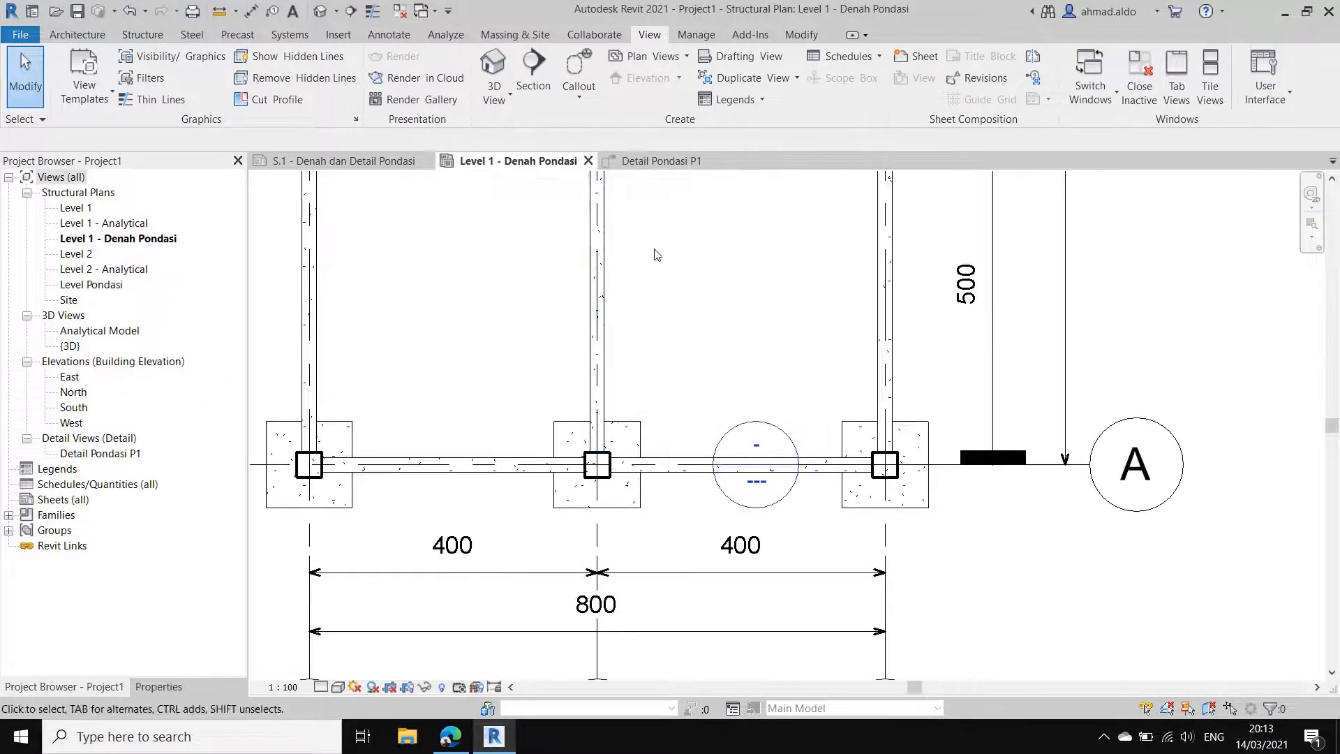
# Step: Hide the detail section marker along grid A in the foundation plan as an individual element
pyautogui.scroll(-6, 654, 254)
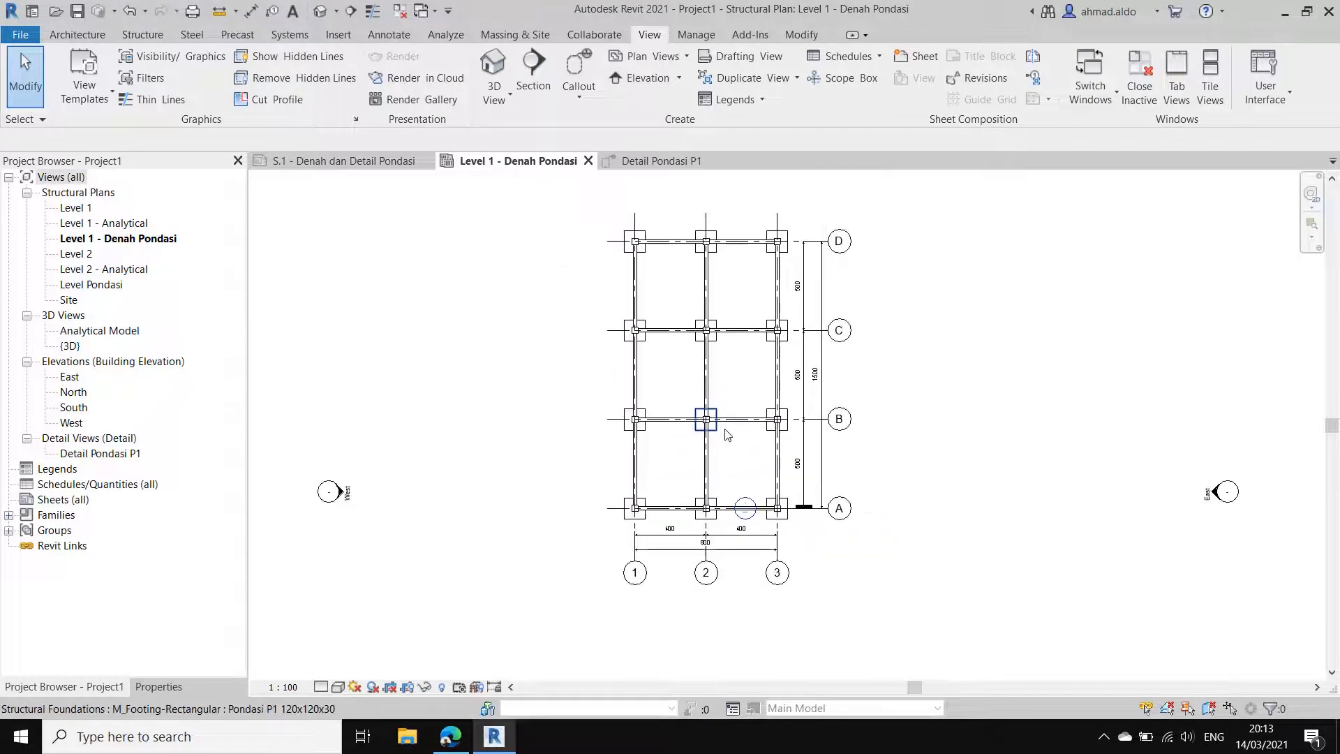
pyautogui.scroll(5, 752, 504)
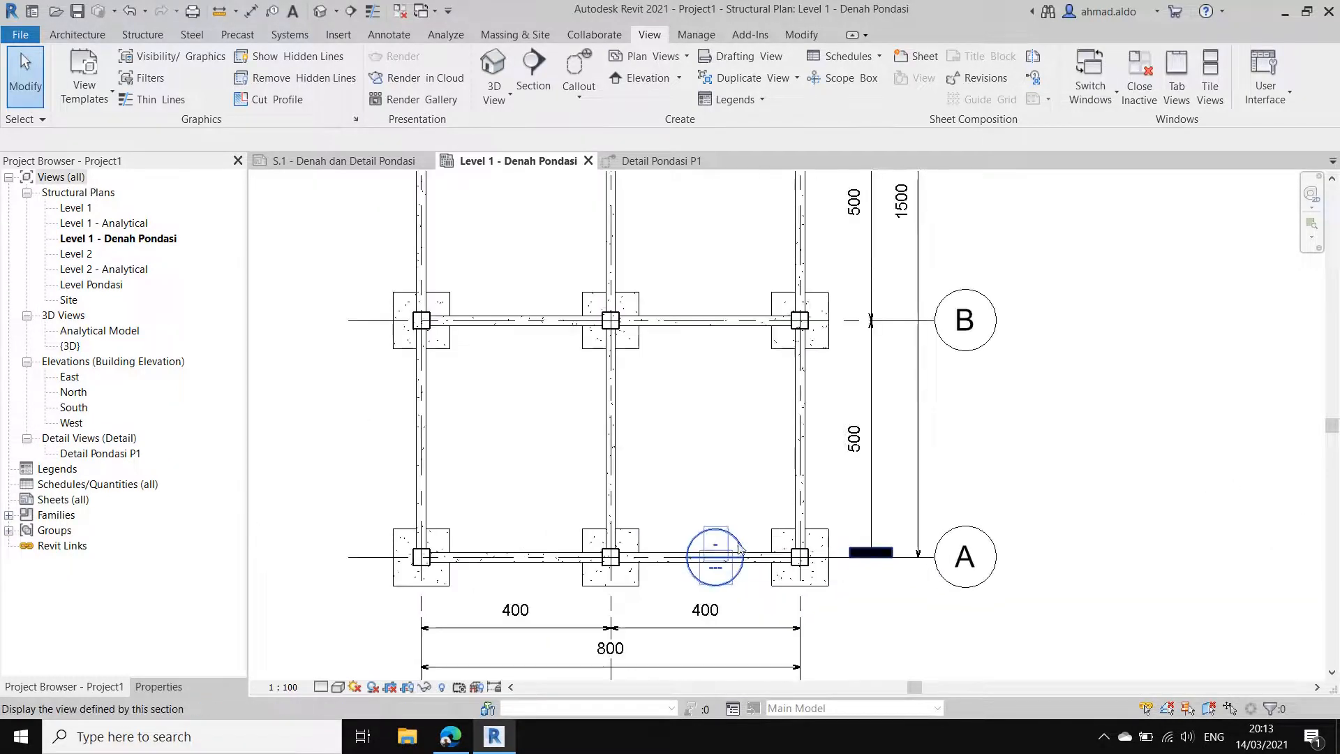
pyautogui.scroll(-1, 733, 515)
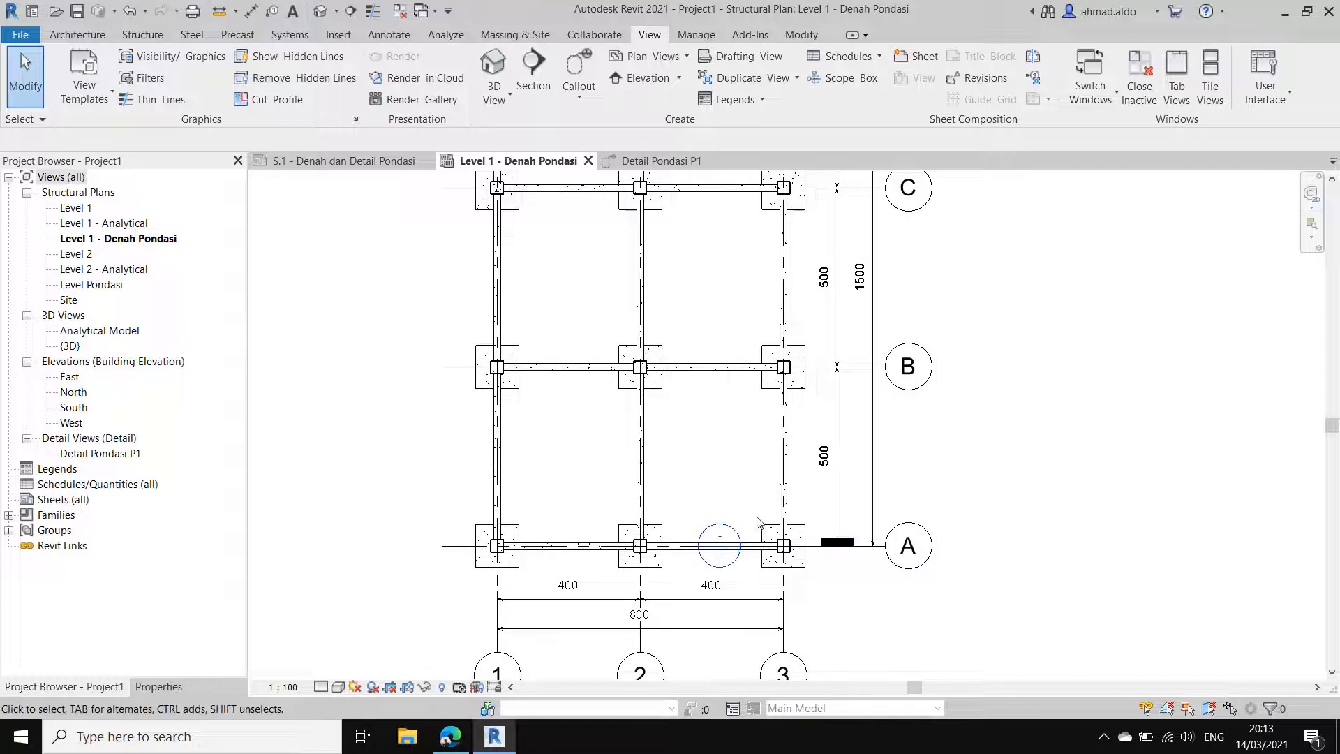
pyautogui.rightClick(740, 544)
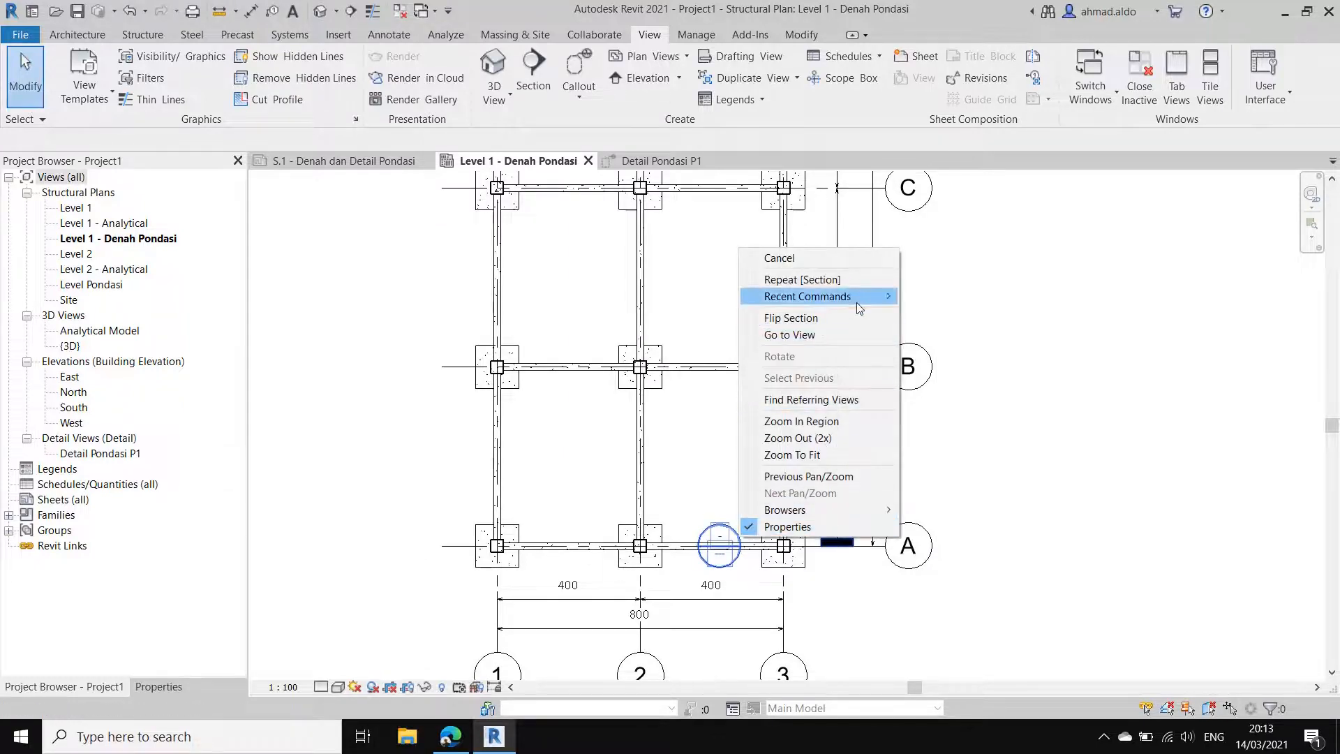
pyautogui.click(762, 550)
pyautogui.scroll(3, 765, 548)
pyautogui.click(857, 542)
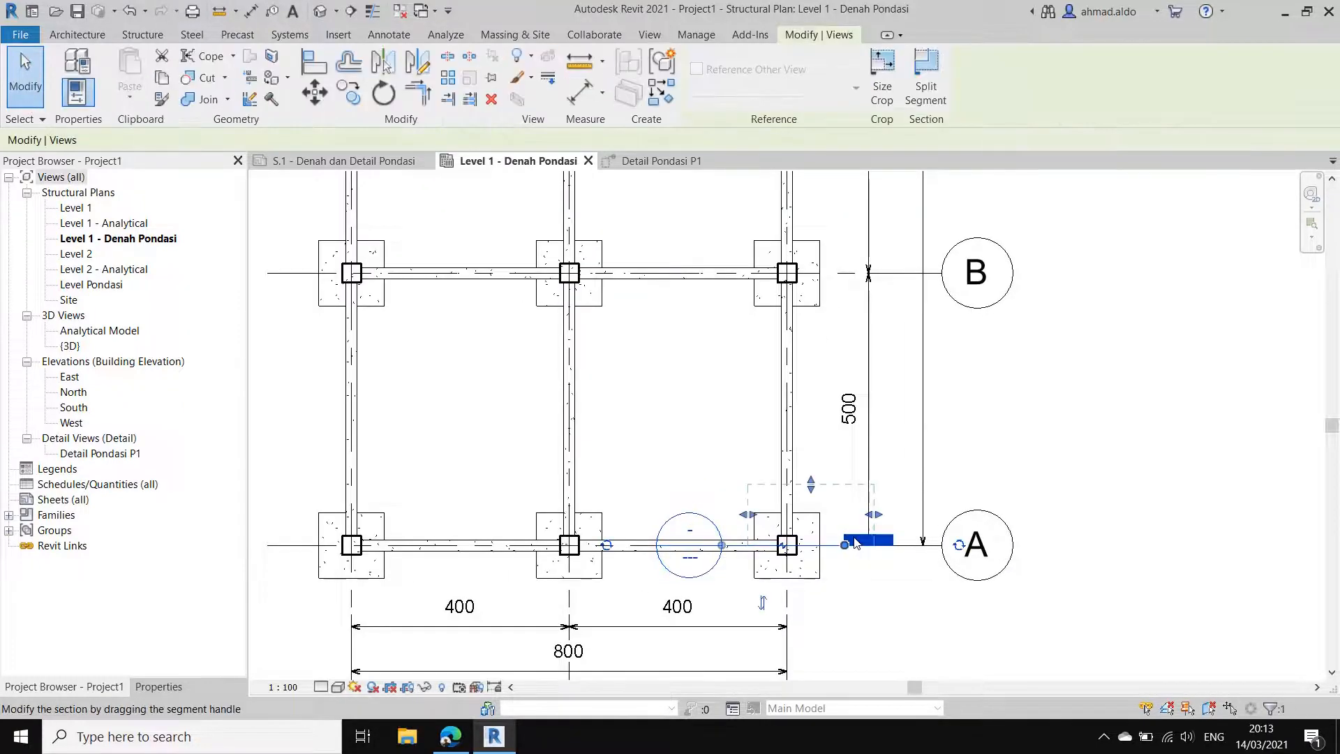
pyautogui.rightClick(856, 543)
pyautogui.moveTo(1019, 273)
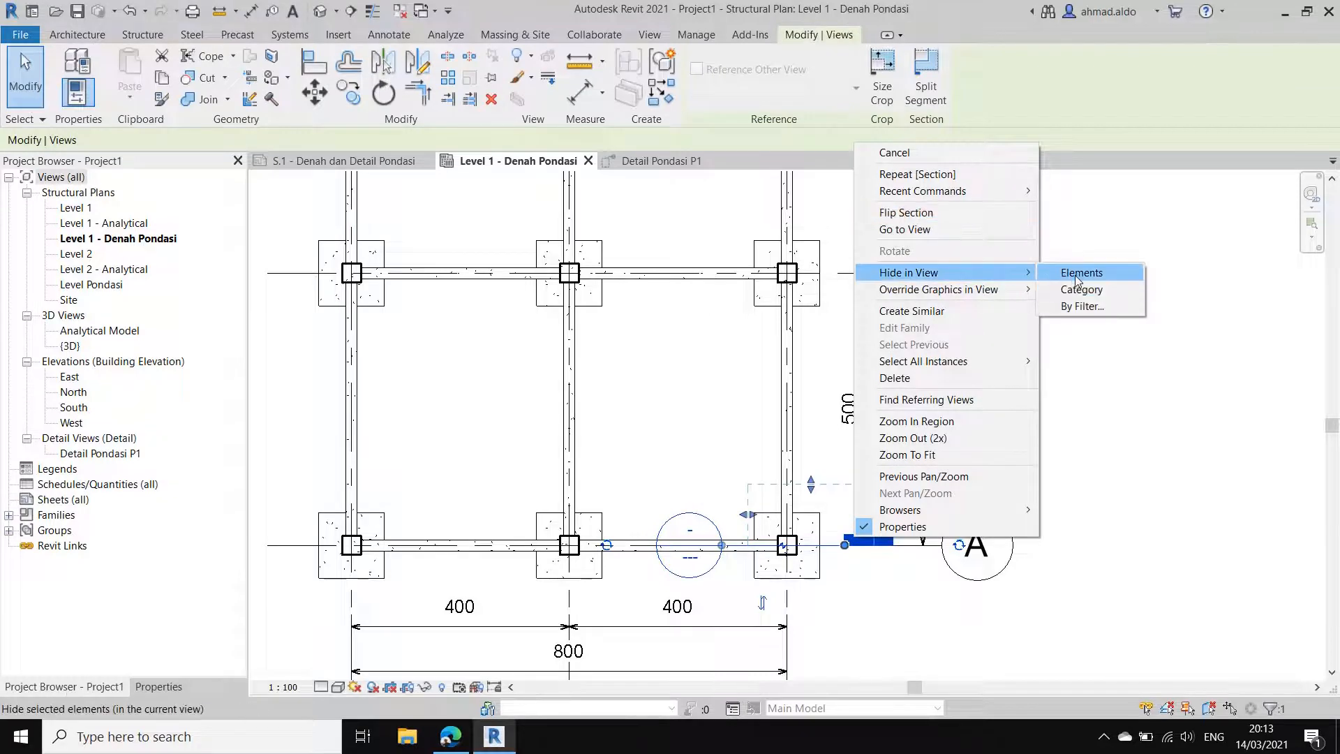
pyautogui.click(1077, 281)
pyautogui.scroll(-5, 757, 415)
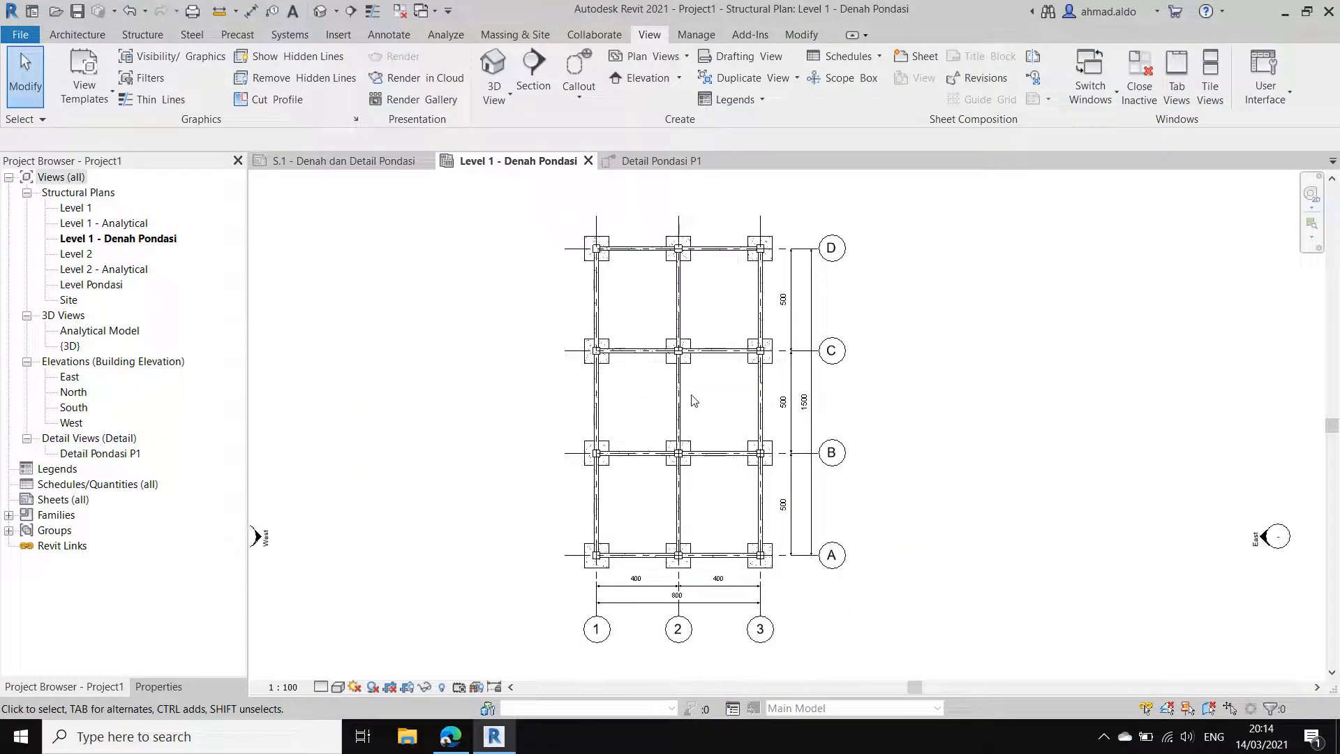
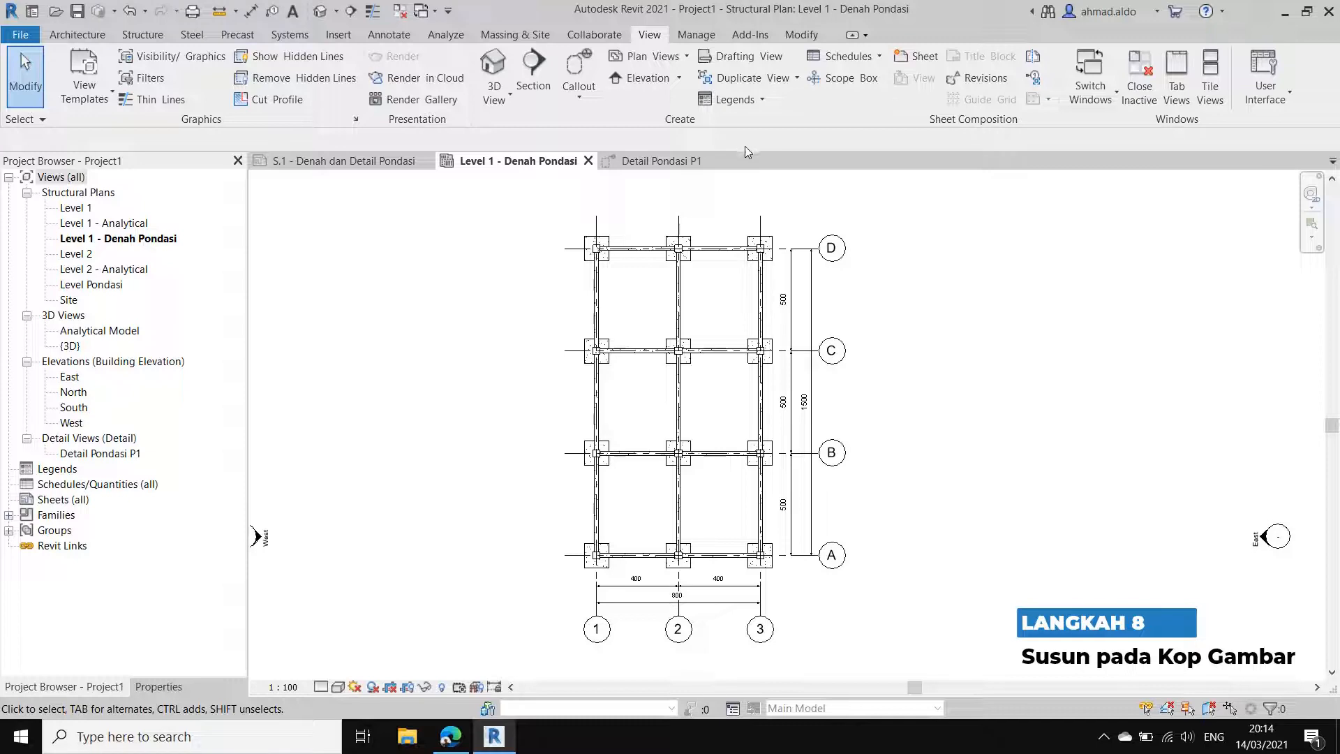
# Step: Create a new sheet using the loaded titleblock family Kop Gambar_PUPR.rfa
pyautogui.click(919, 57)
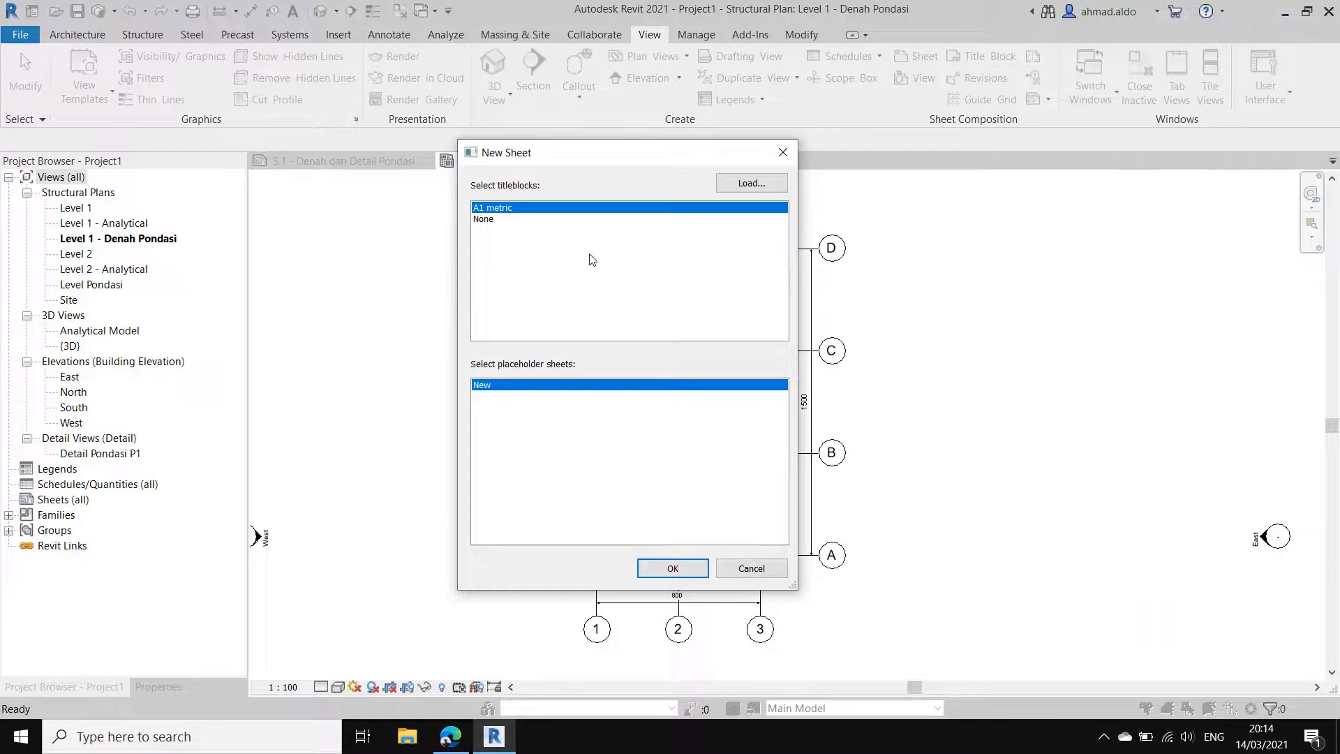
pyautogui.click(752, 183)
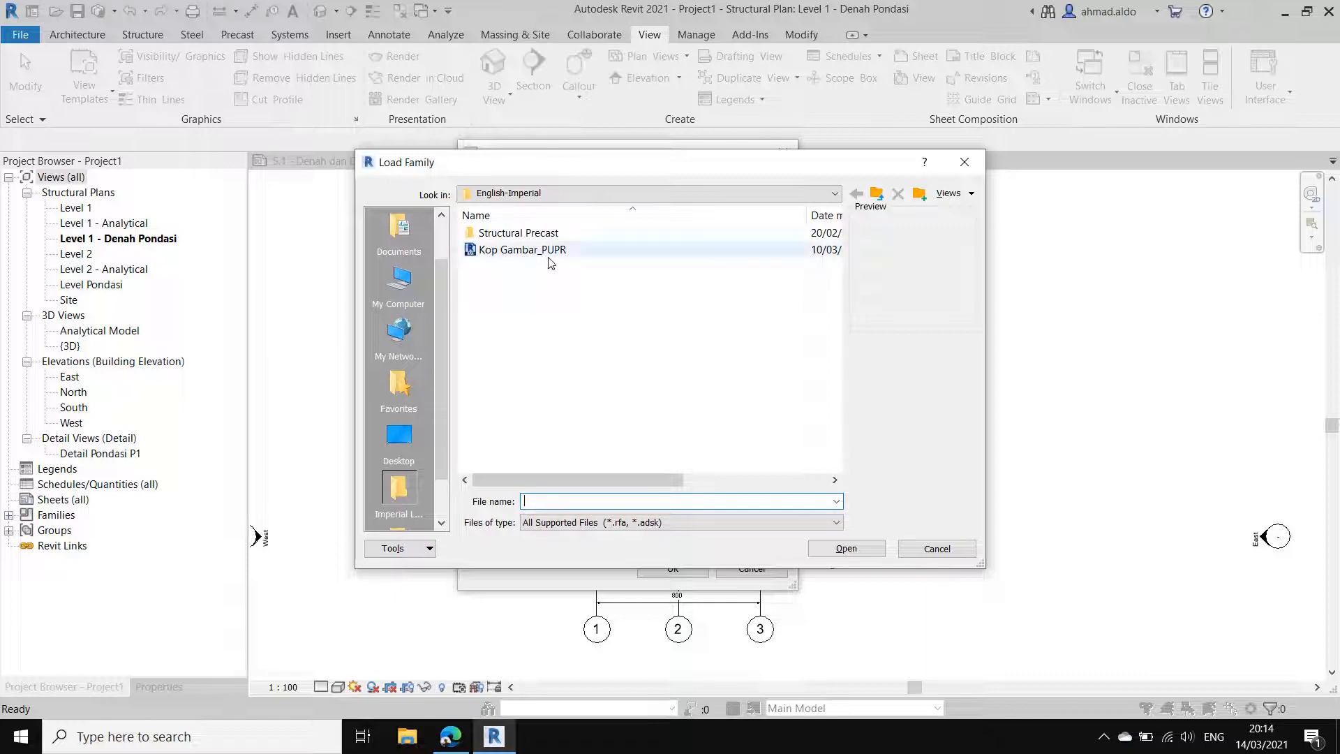
pyautogui.click(548, 257)
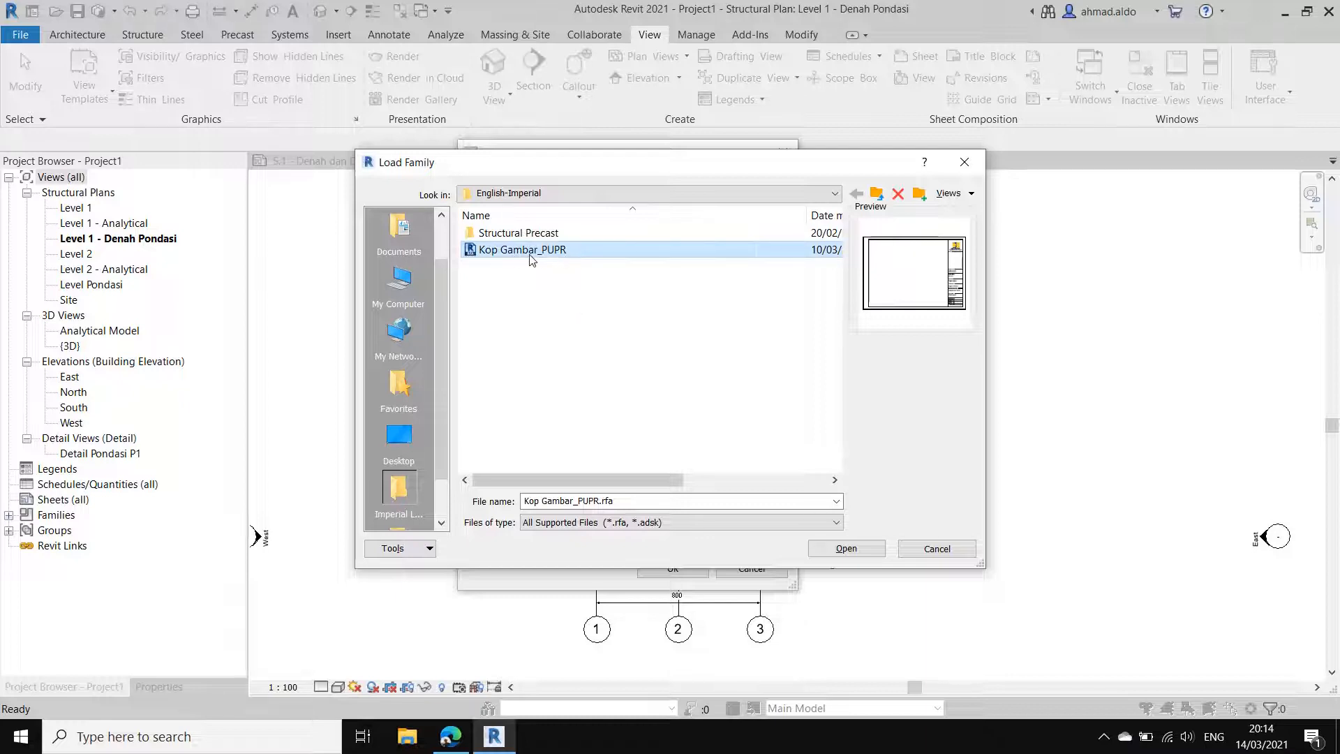
pyautogui.click(845, 548)
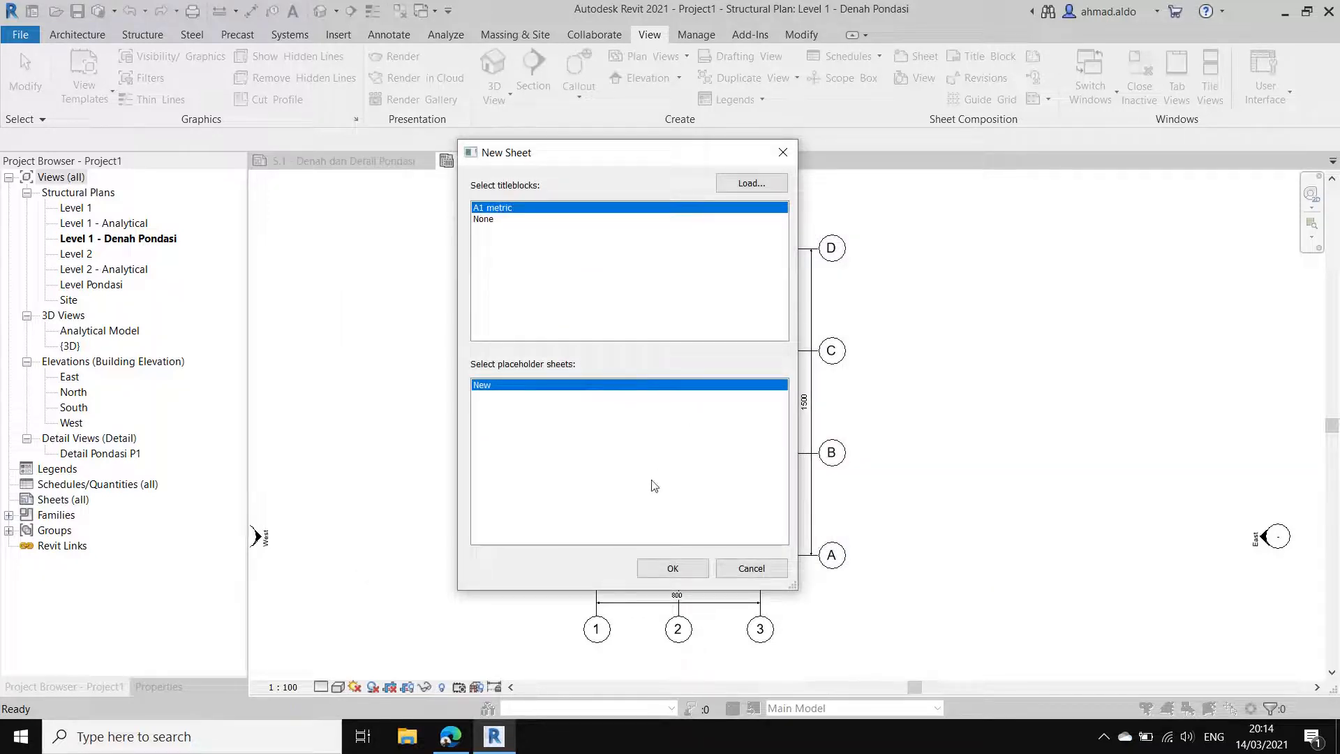
pyautogui.click(673, 569)
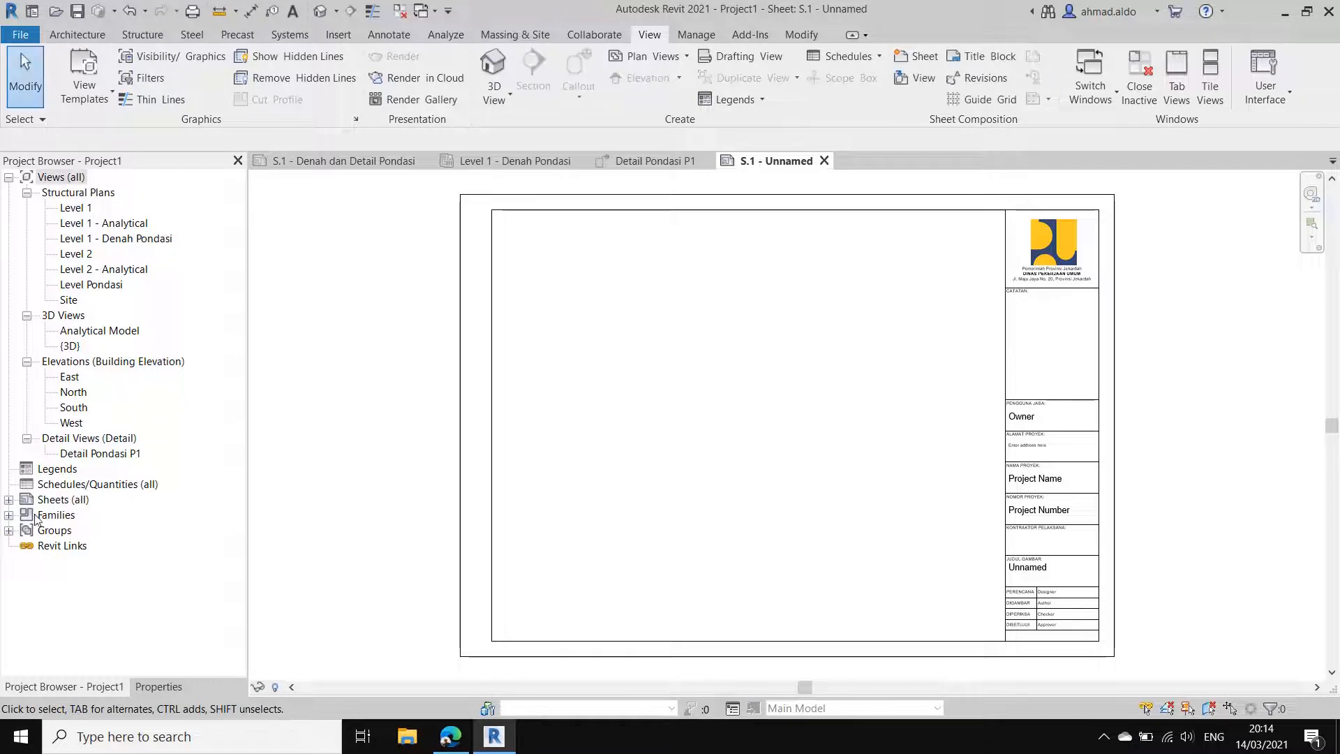
# Step: Rename the new sheet S.1 as Denah Pondasi Footplat, keeping its number
pyautogui.click(9, 501)
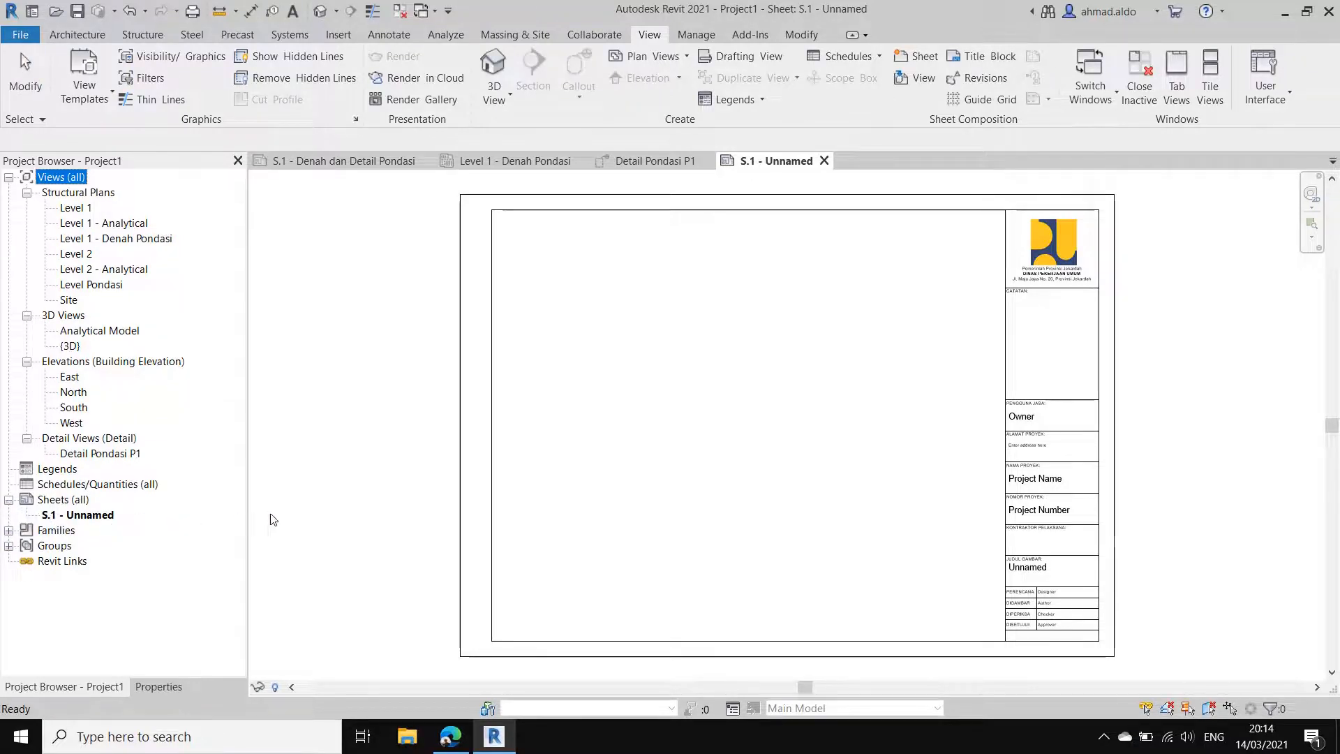
pyautogui.scroll(-2, 877, 407)
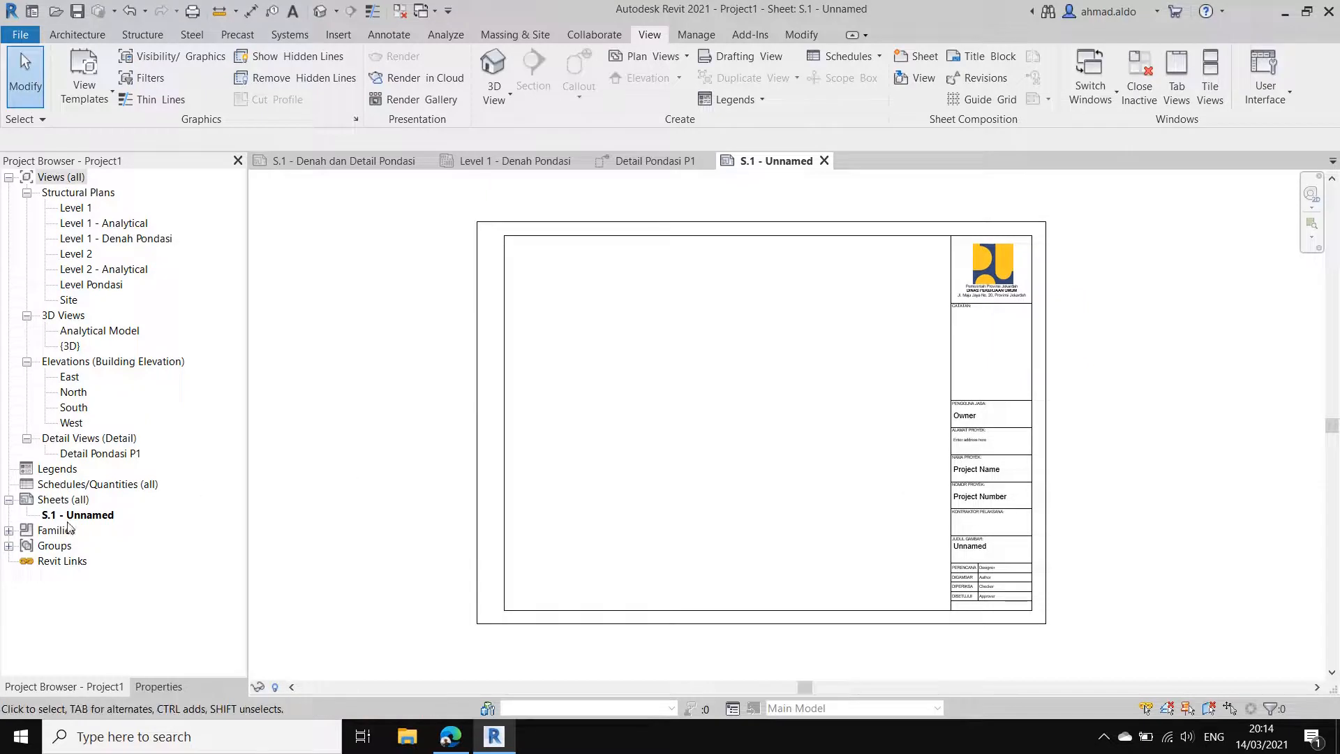
pyautogui.click(69, 520)
pyautogui.click(76, 518)
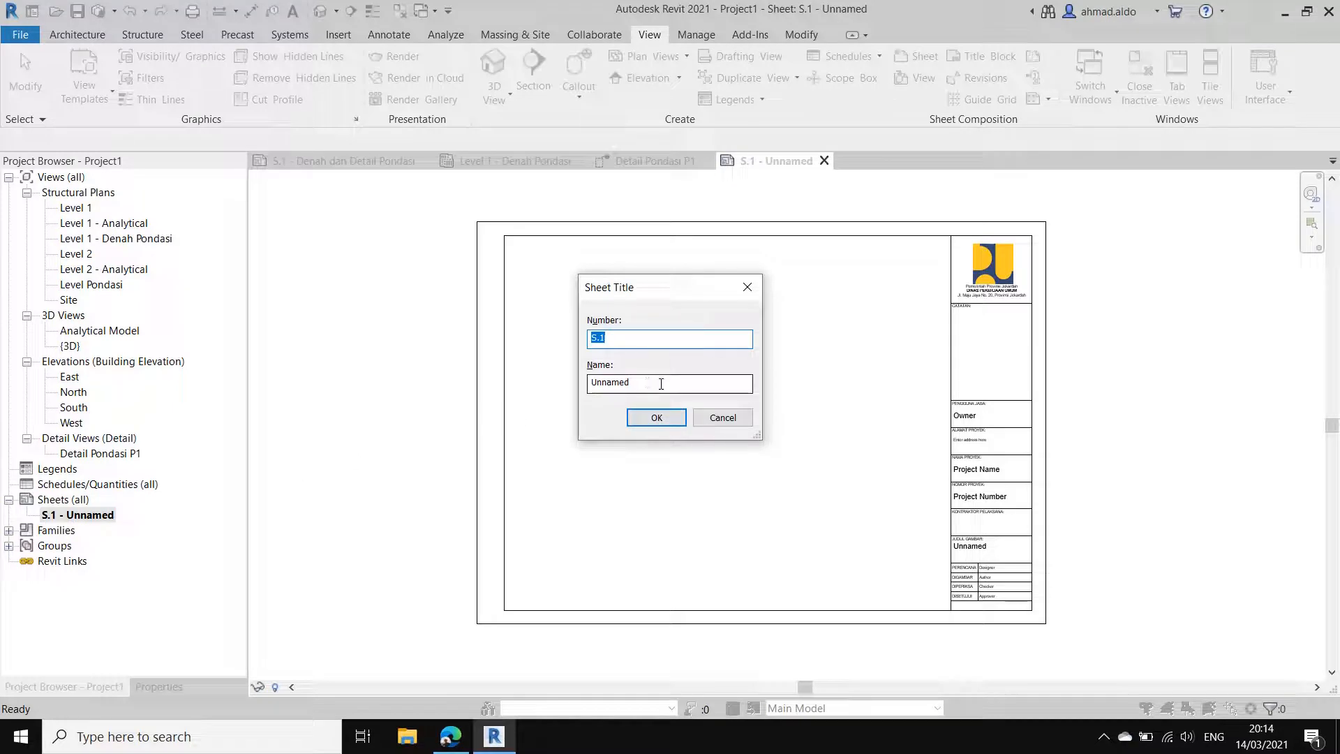
pyautogui.doubleClick(617, 386)
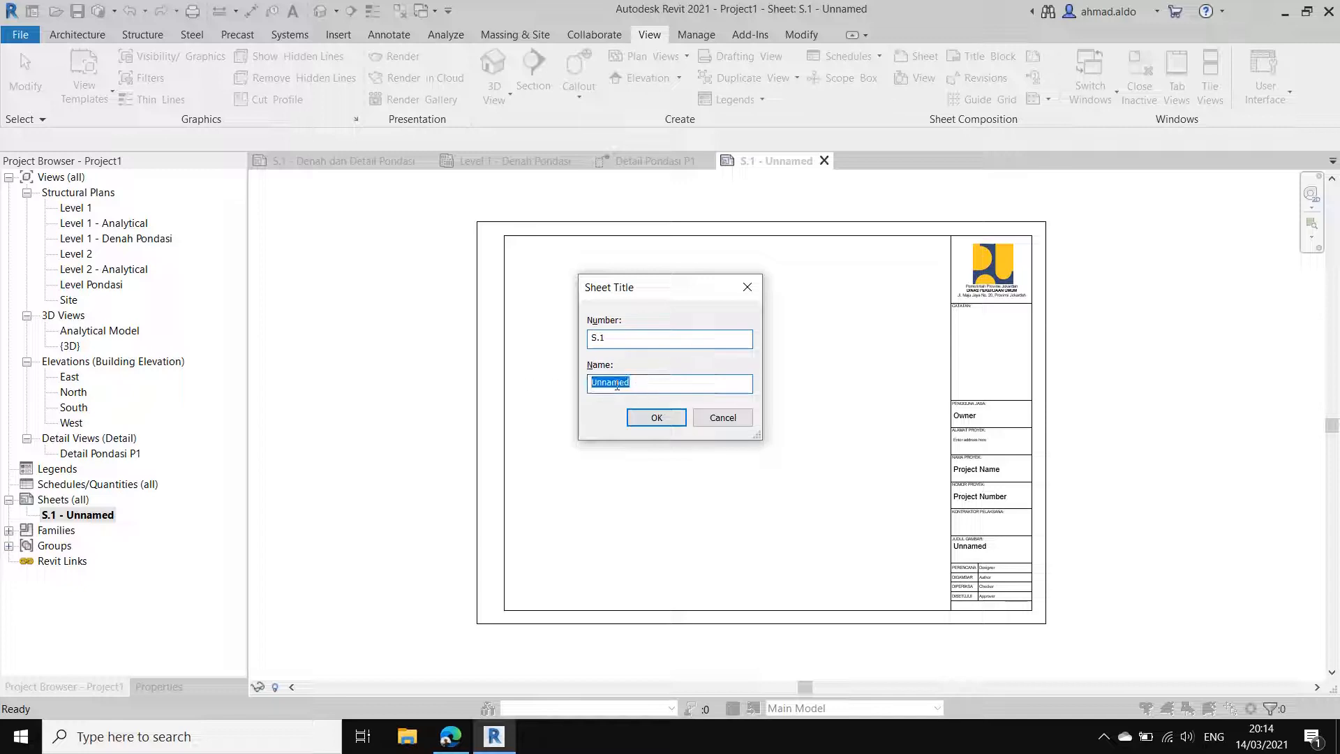
pyautogui.write('Denah Pondasi Footplat')
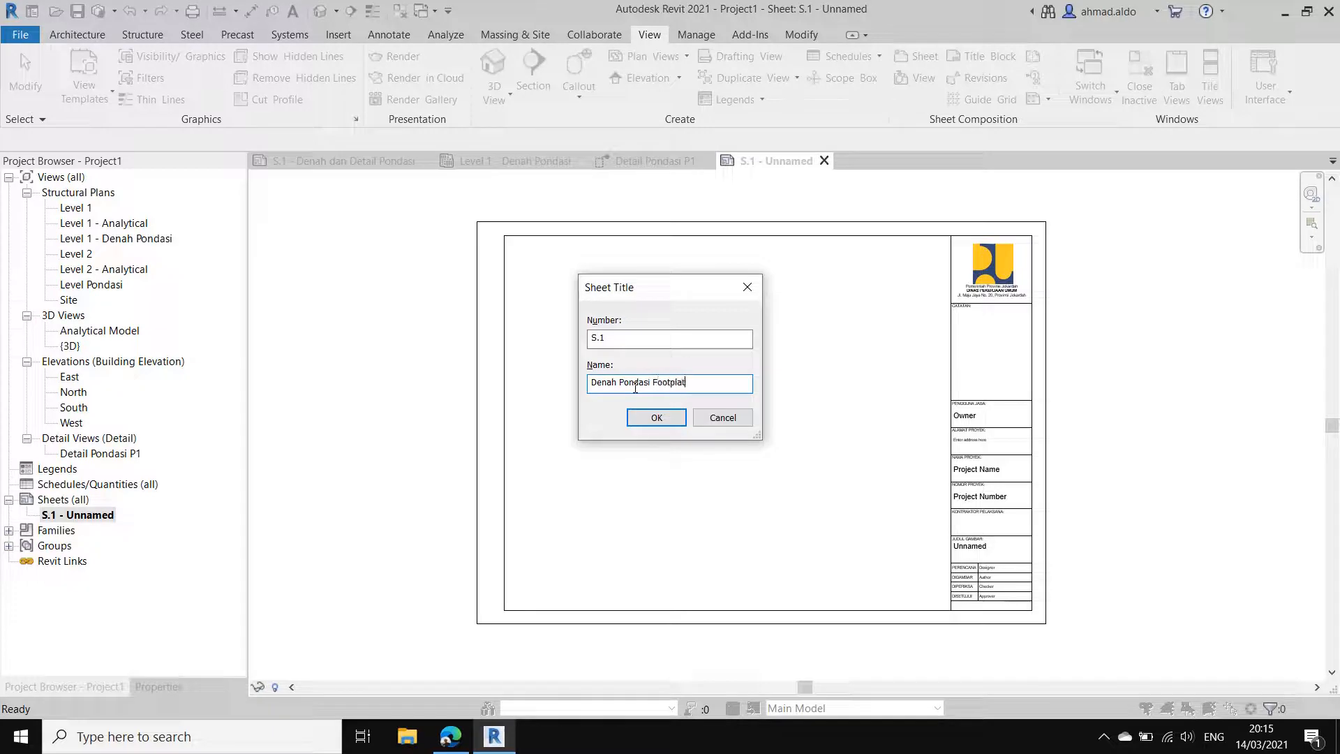
pyautogui.click(645, 422)
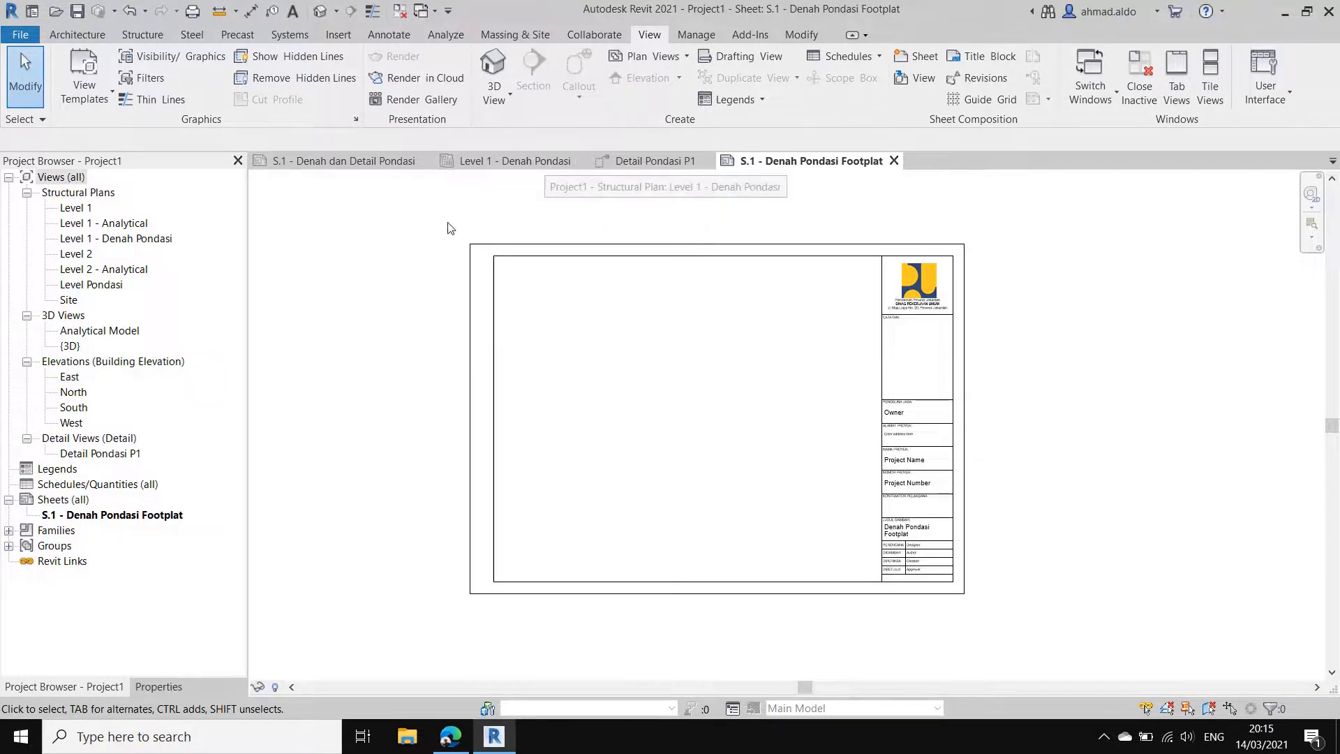
# Step: In the Level 1 - Denah Pondasi plan, hide the four elevation arrows and the east marker's circle as individual elements
pyautogui.click(531, 162)
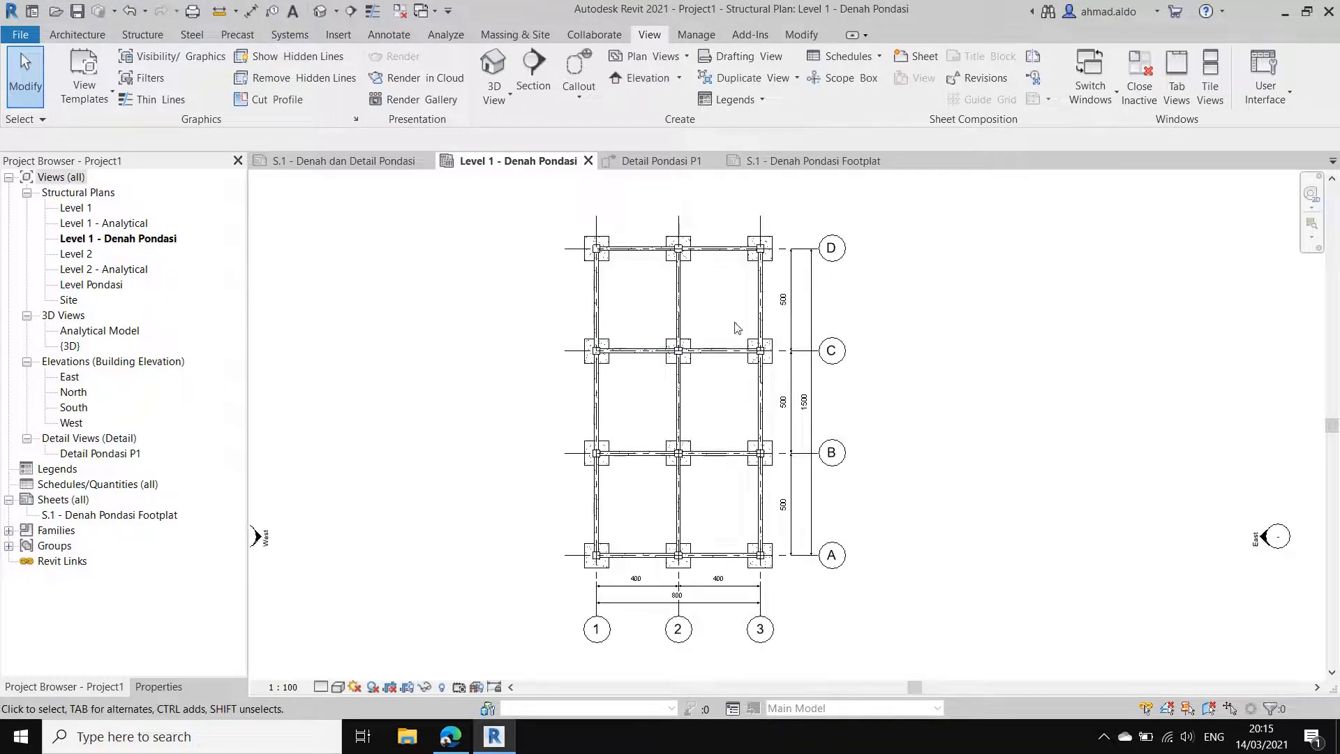
pyautogui.scroll(-3, 705, 339)
pyautogui.moveTo(961, 361); pyautogui.dragTo(899, 473)
pyautogui.keyDown('ctrl'); pyautogui.moveTo(786, 213); pyautogui.dragTo(675, 198); pyautogui.keyUp('ctrl')
pyautogui.moveTo(763, 248); pyautogui.dragTo(676, 184)
pyautogui.rightClick(650, 239)
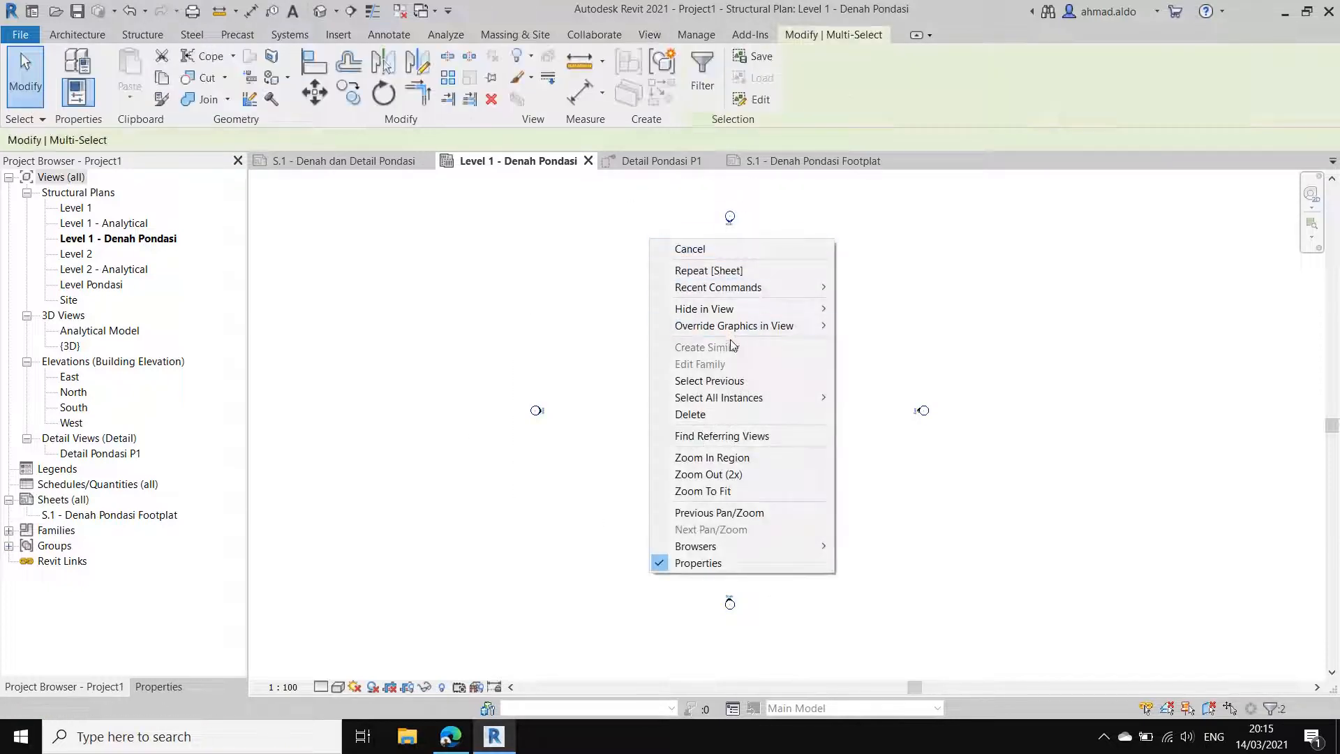
pyautogui.moveTo(967, 470); pyautogui.dragTo(844, 276)
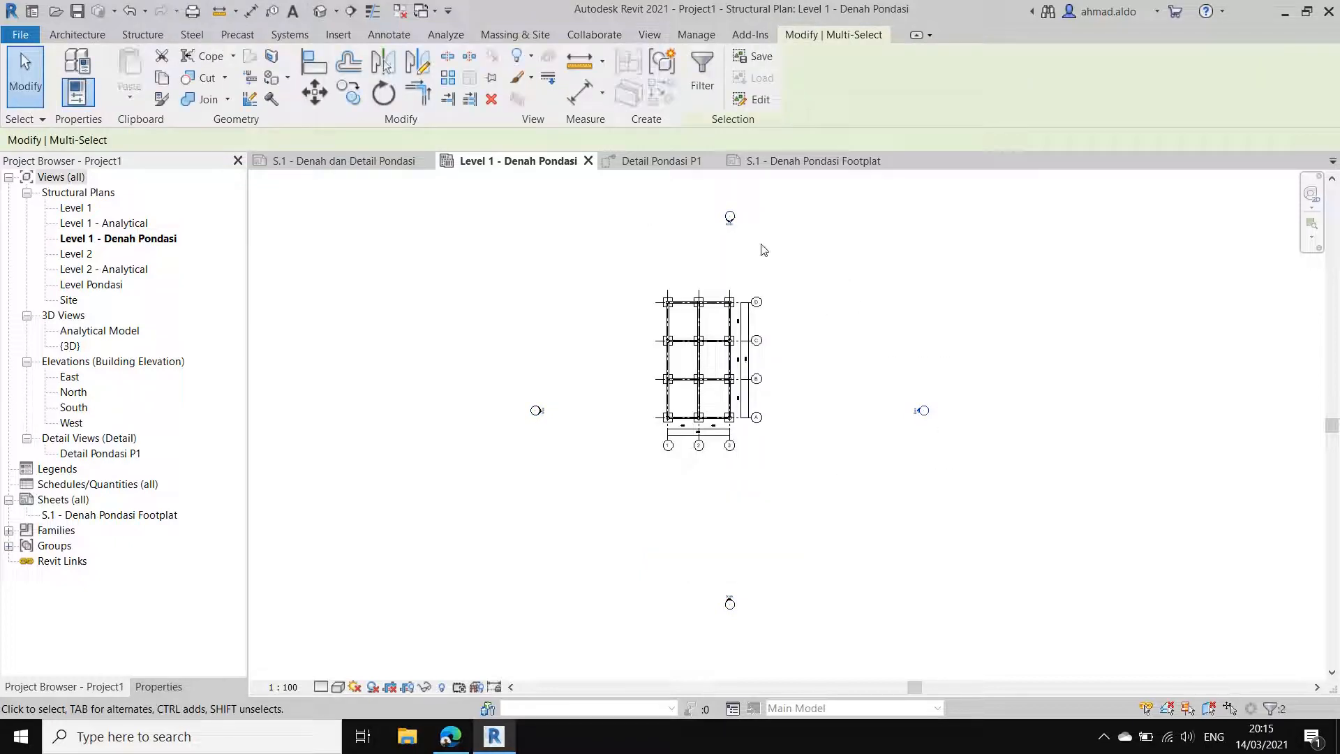
pyautogui.keyDown('ctrl'); pyautogui.click(538, 412); pyautogui.keyUp('ctrl')
pyautogui.rightClick(733, 604)
pyautogui.moveTo(887, 339)
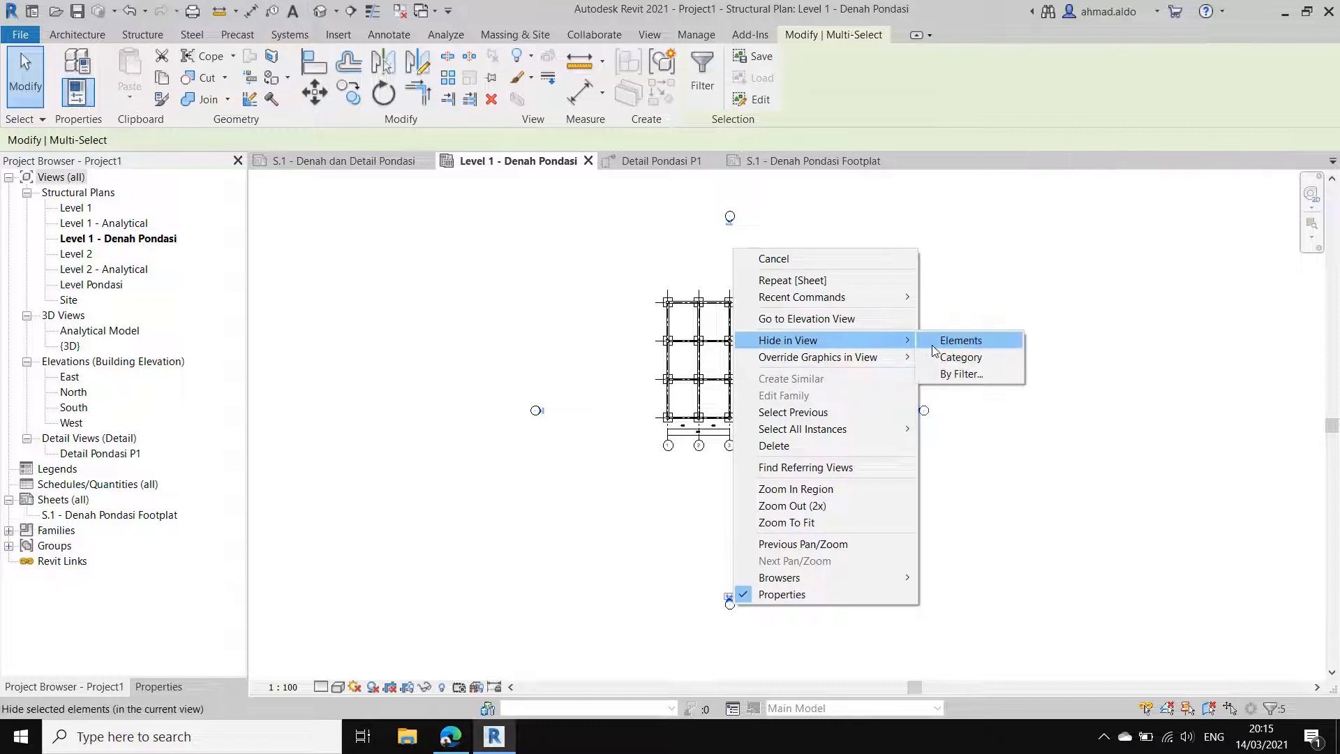
pyautogui.click(936, 342)
# Step: Hide the remaining north, south and west elevation marker circles around the foundation plan as individual elements
pyautogui.click(730, 217)
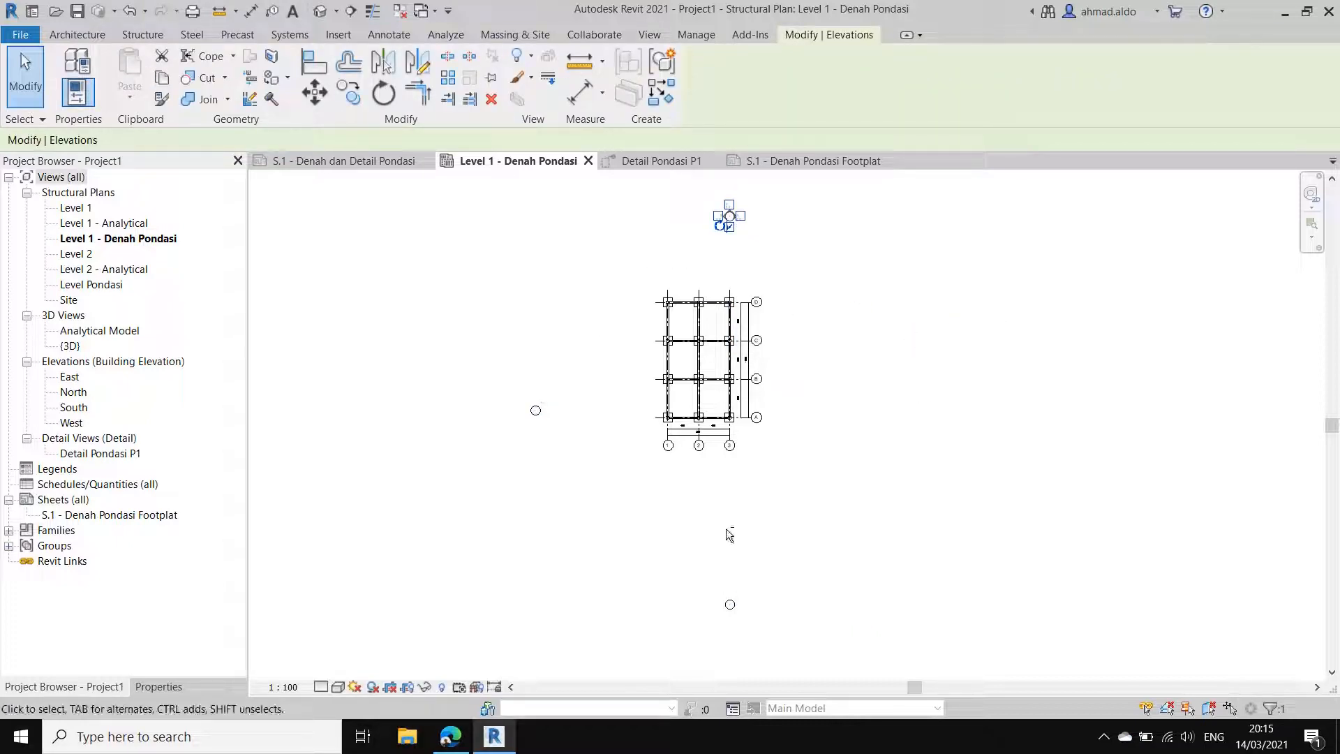
pyautogui.rightClick(733, 204)
pyautogui.moveTo(894, 312)
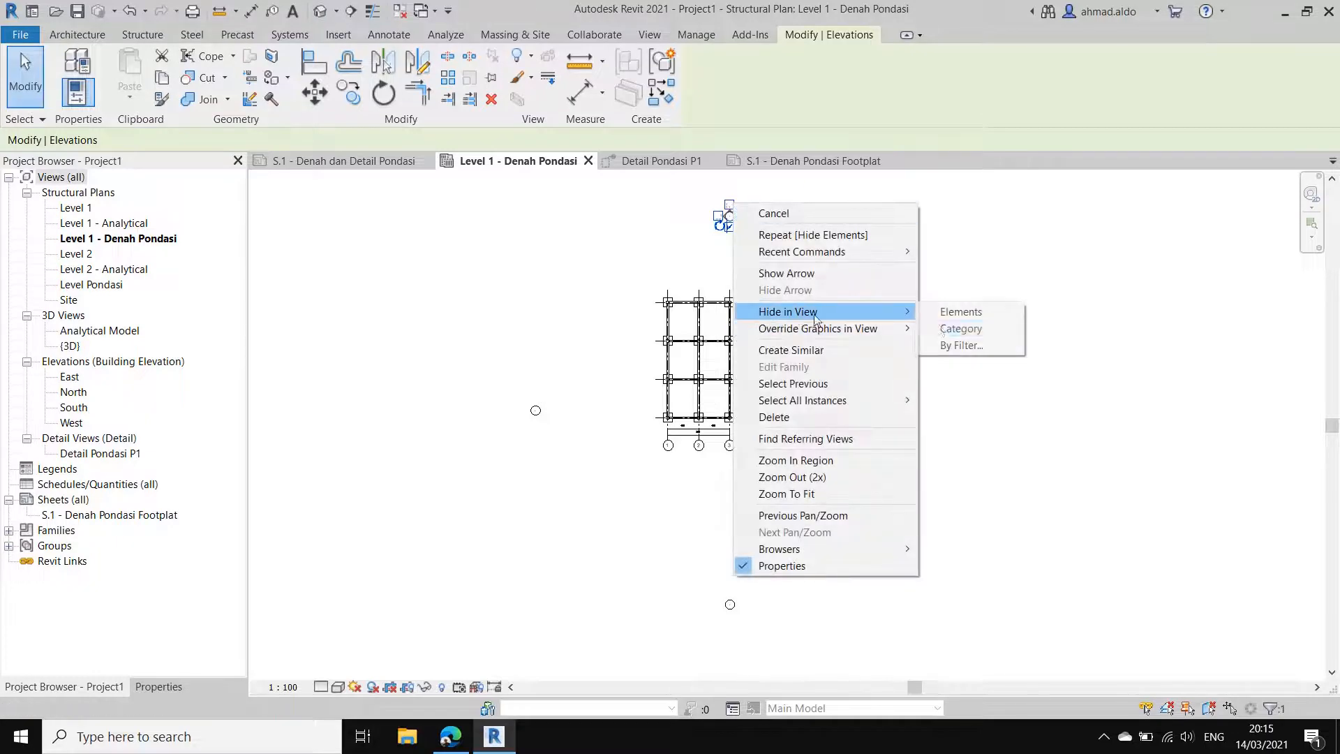
pyautogui.click(963, 316)
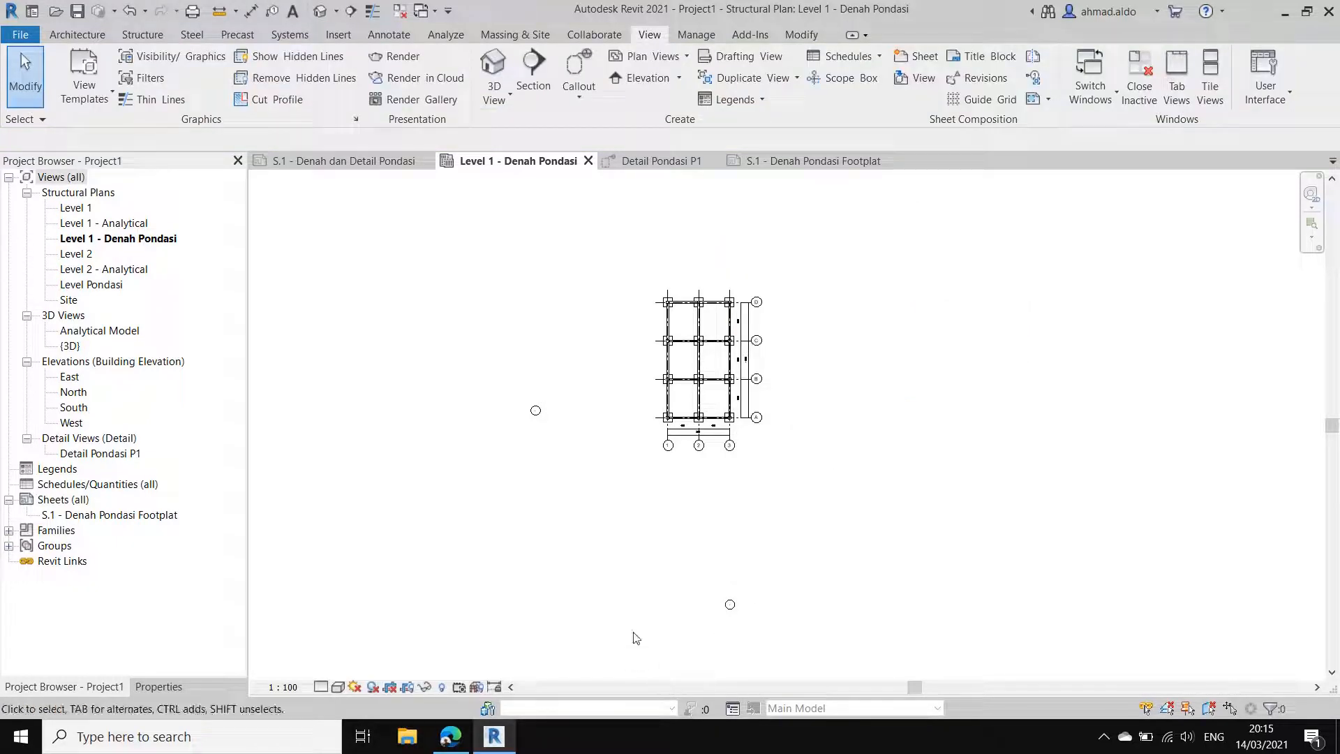
pyautogui.moveTo(762, 578); pyautogui.dragTo(721, 634)
pyautogui.click(700, 621)
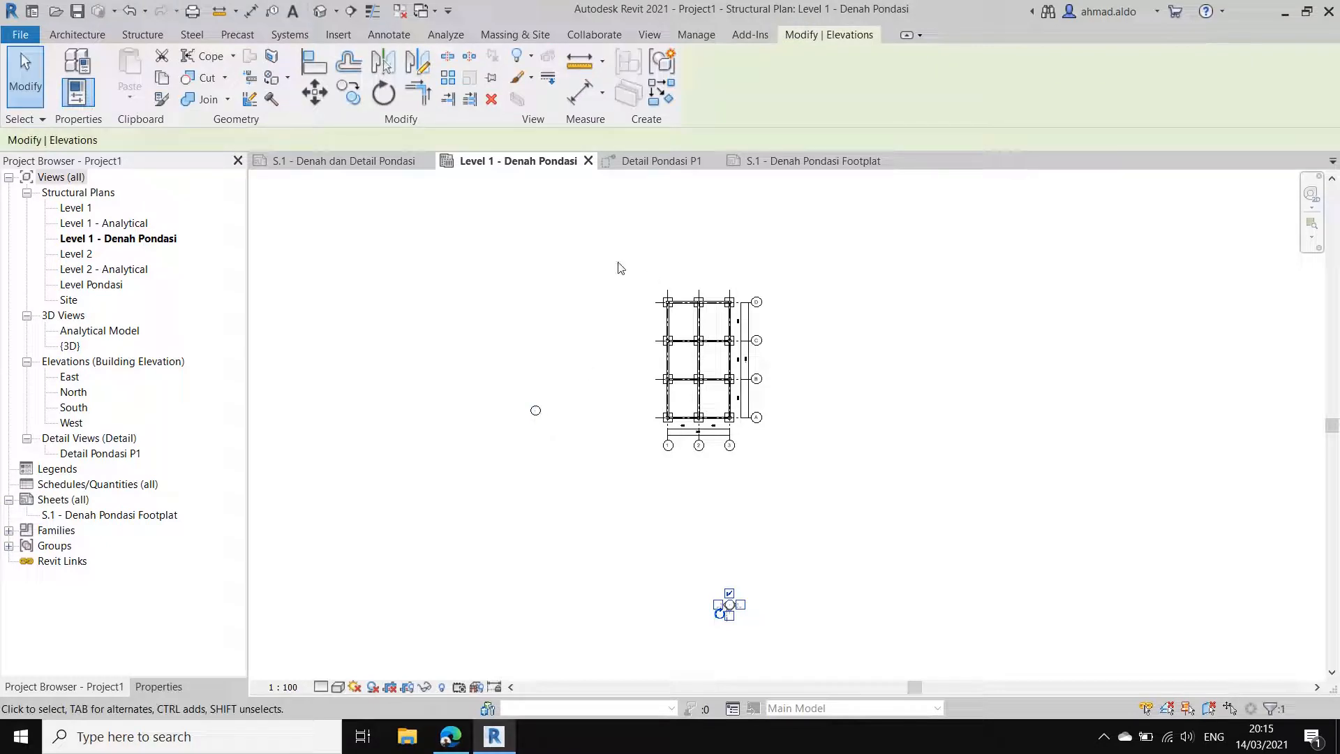
pyautogui.rightClick(637, 539)
pyautogui.moveTo(782, 268)
pyautogui.click(869, 263)
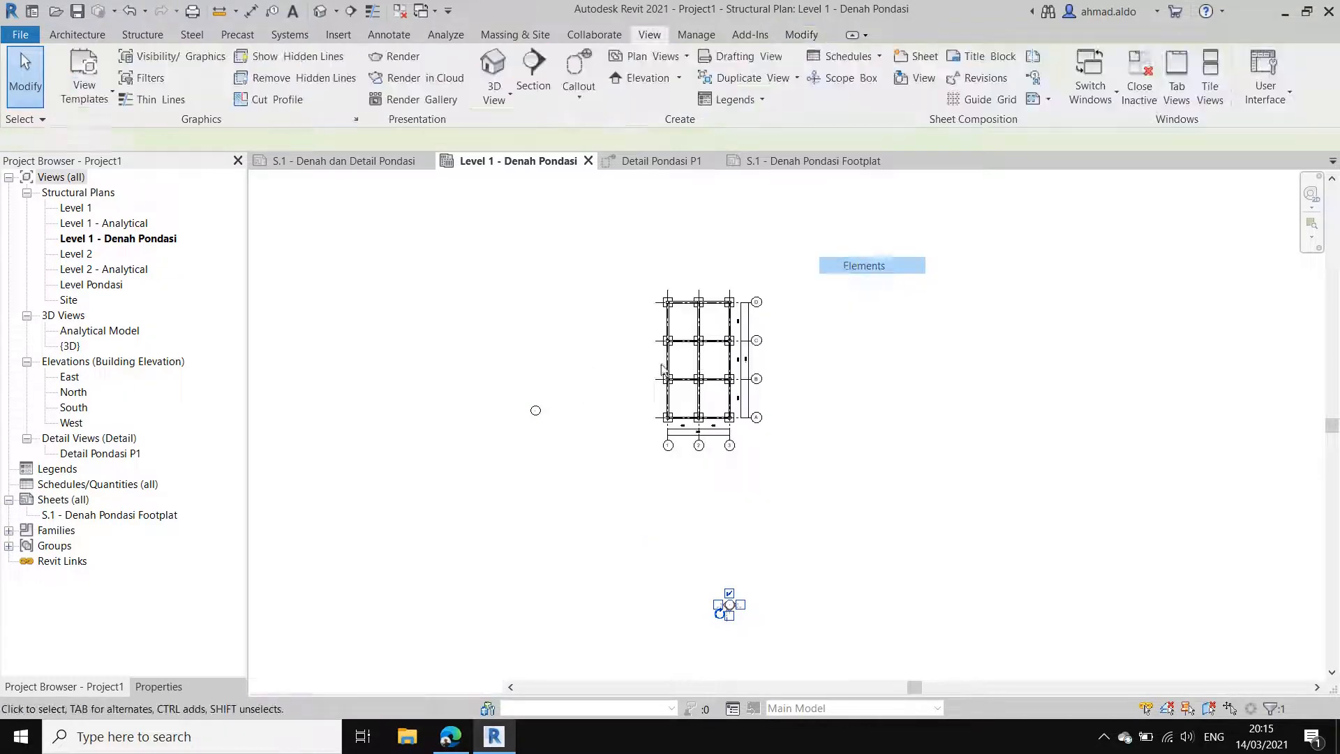
pyautogui.rightClick(536, 413)
pyautogui.moveTo(705, 141)
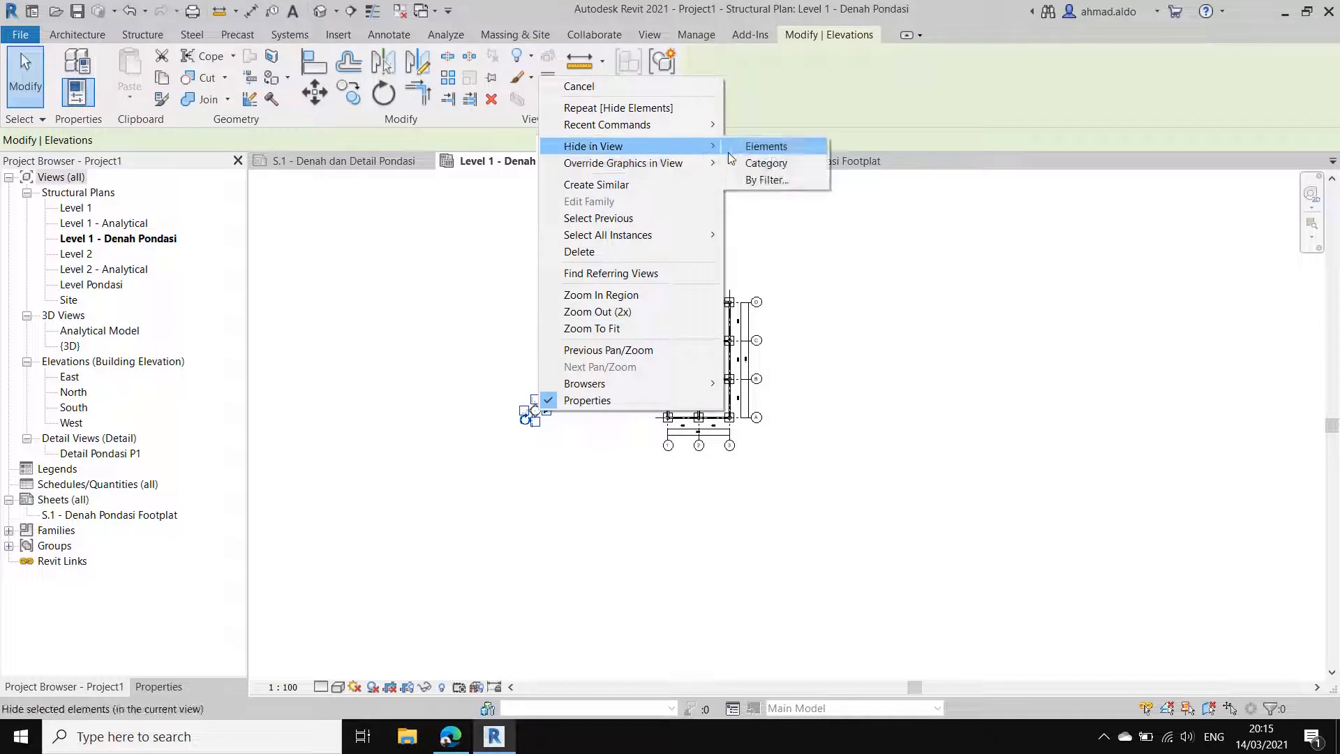
pyautogui.click(761, 144)
pyautogui.scroll(4, 796, 276)
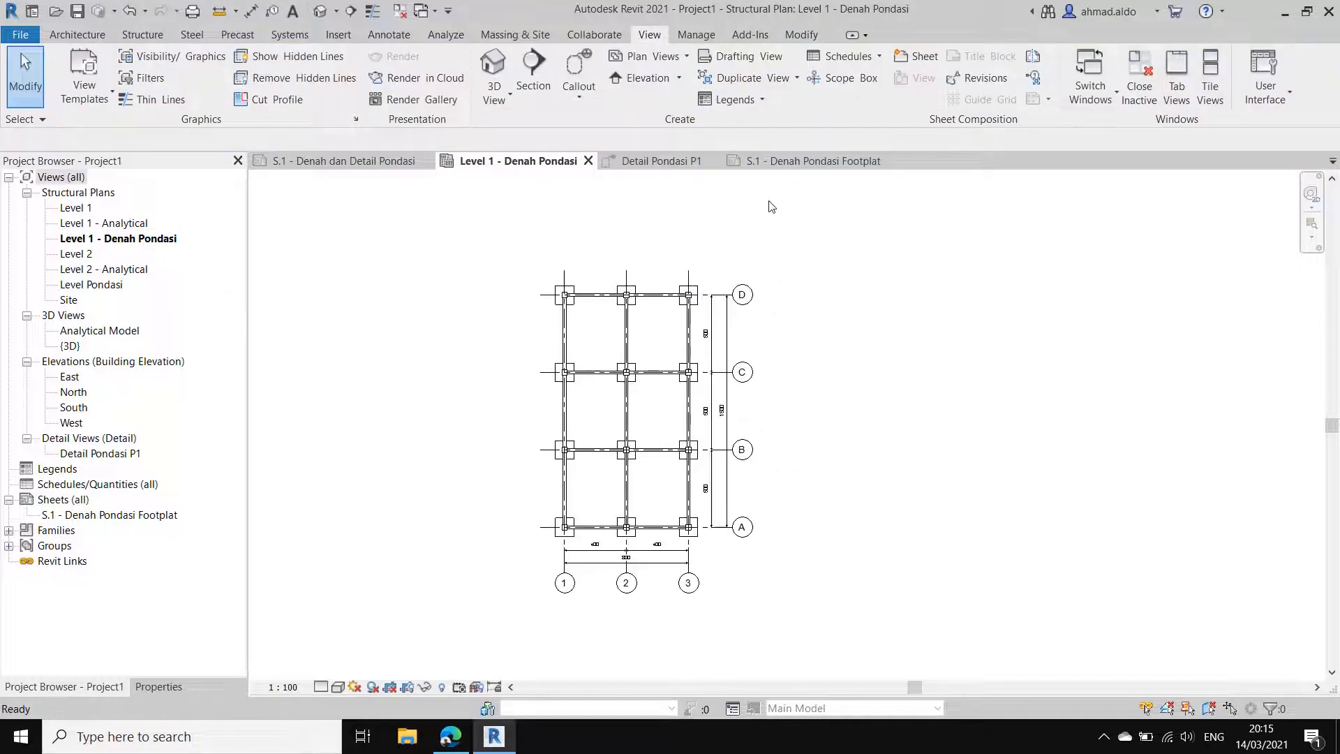
# Step: Place the Level 1 - Denah Pondasi plan in the left half of sheet S.1 - Denah Pondasi Footplat
pyautogui.click(782, 161)
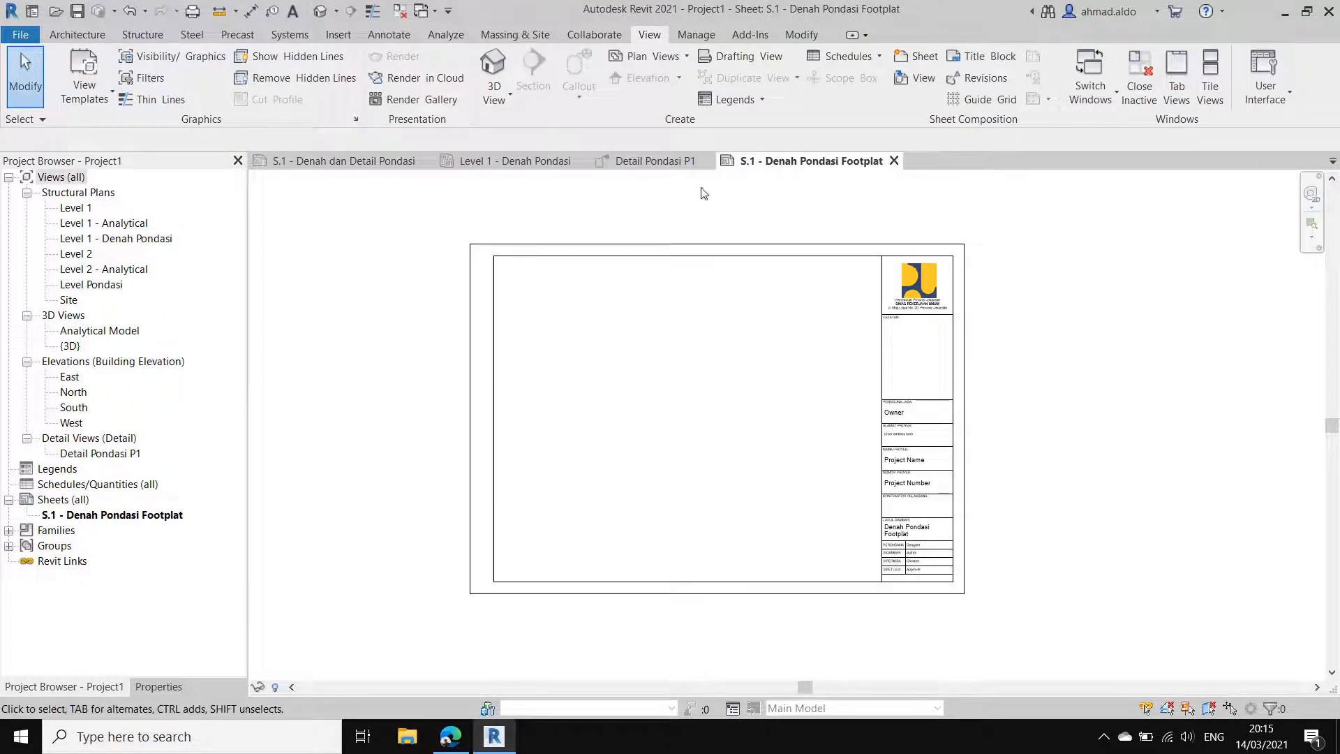
pyautogui.click(87, 286)
pyautogui.moveTo(91, 245); pyautogui.dragTo(146, 511)
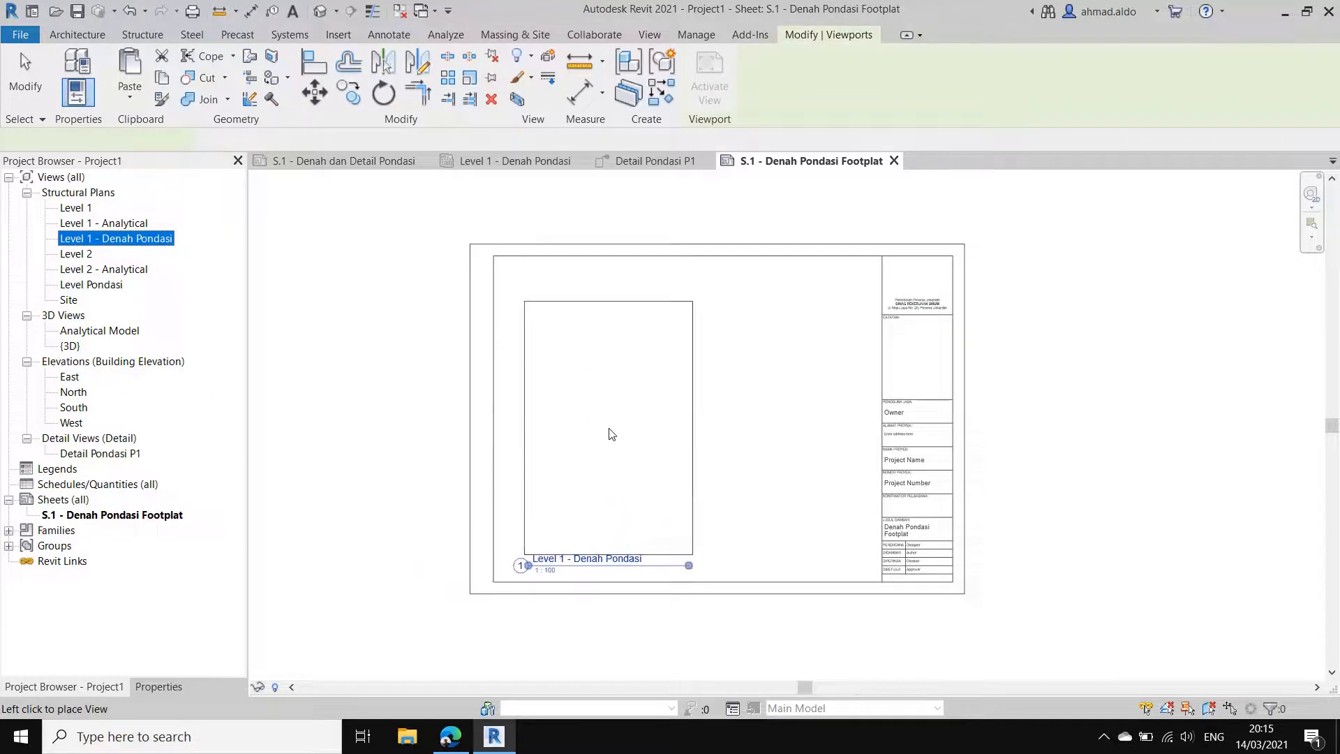
pyautogui.click(608, 429)
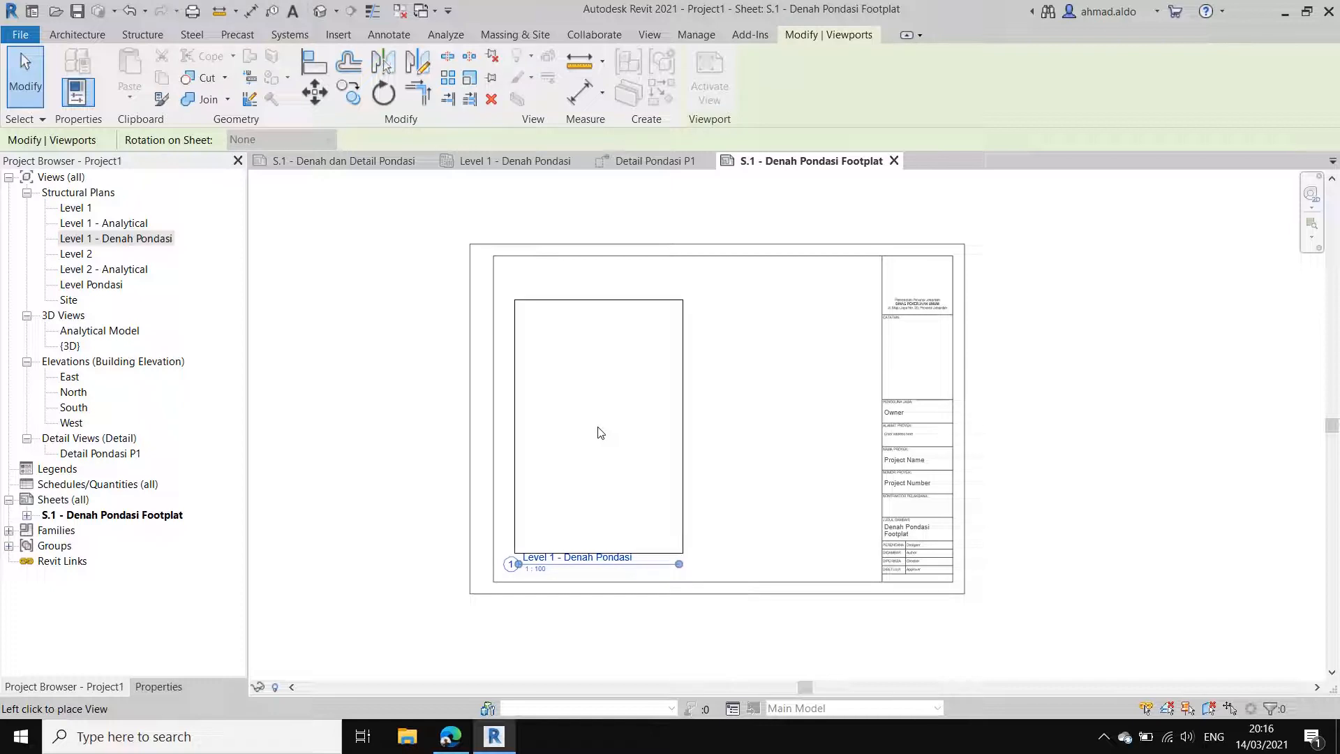
pyautogui.click(597, 435)
pyautogui.scroll(1, 548, 562)
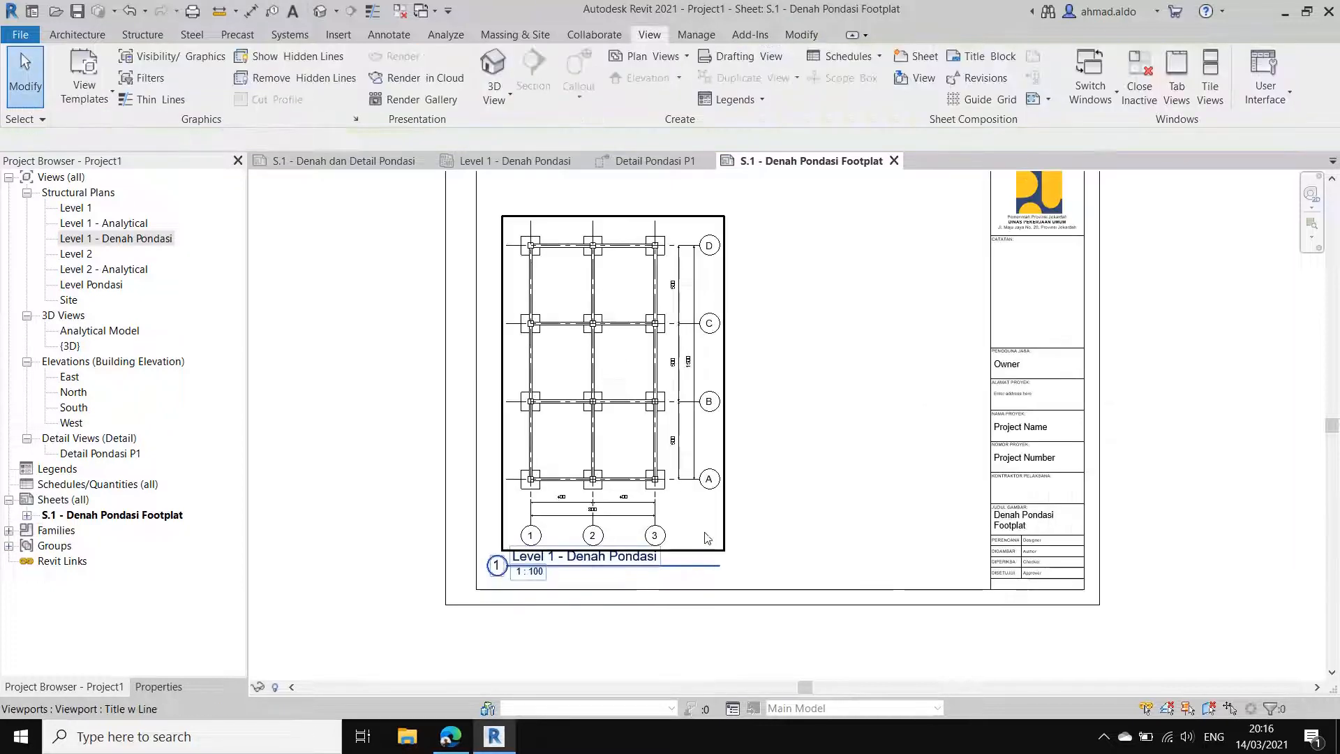
pyautogui.moveTo(705, 537); pyautogui.dragTo(705, 579, button='middle')
pyautogui.moveTo(877, 548); pyautogui.dragTo(882, 518, button='middle')
pyautogui.scroll(1, 669, 537)
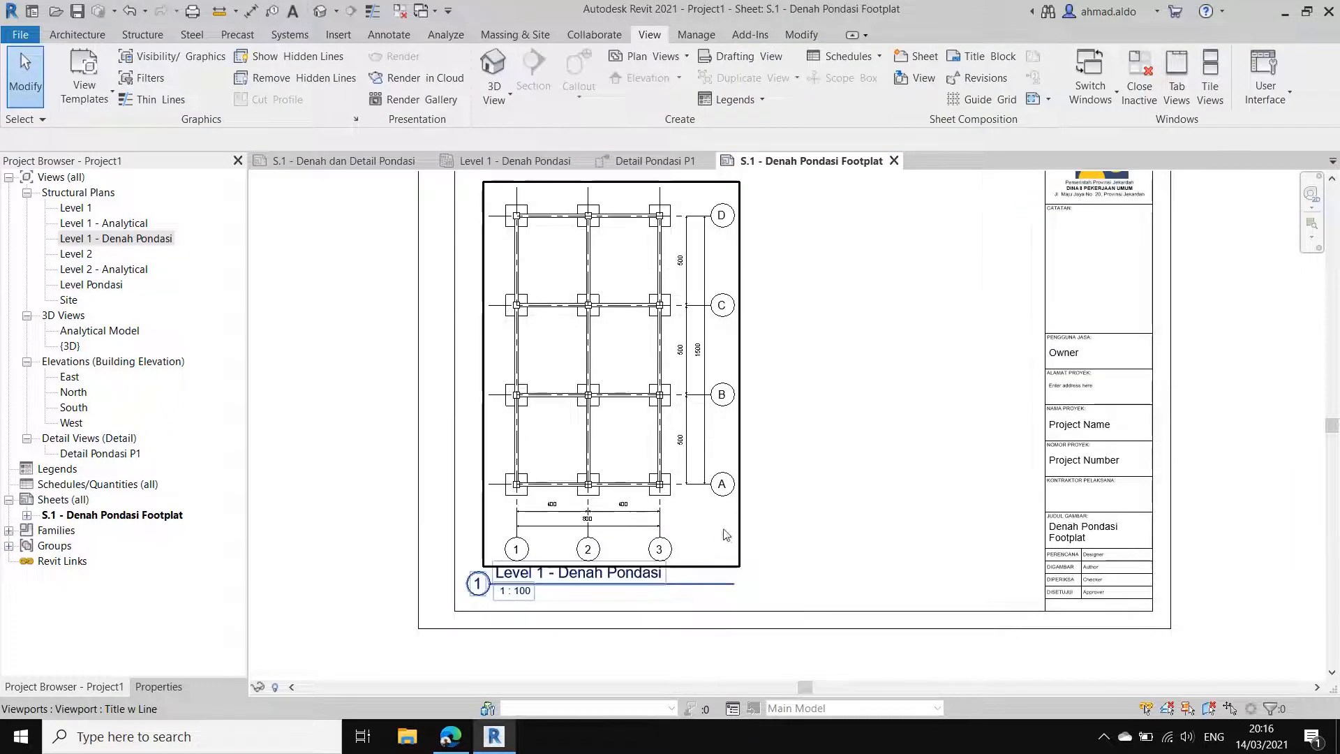
pyautogui.scroll(-1, 626, 494)
pyautogui.scroll(-2, 687, 419)
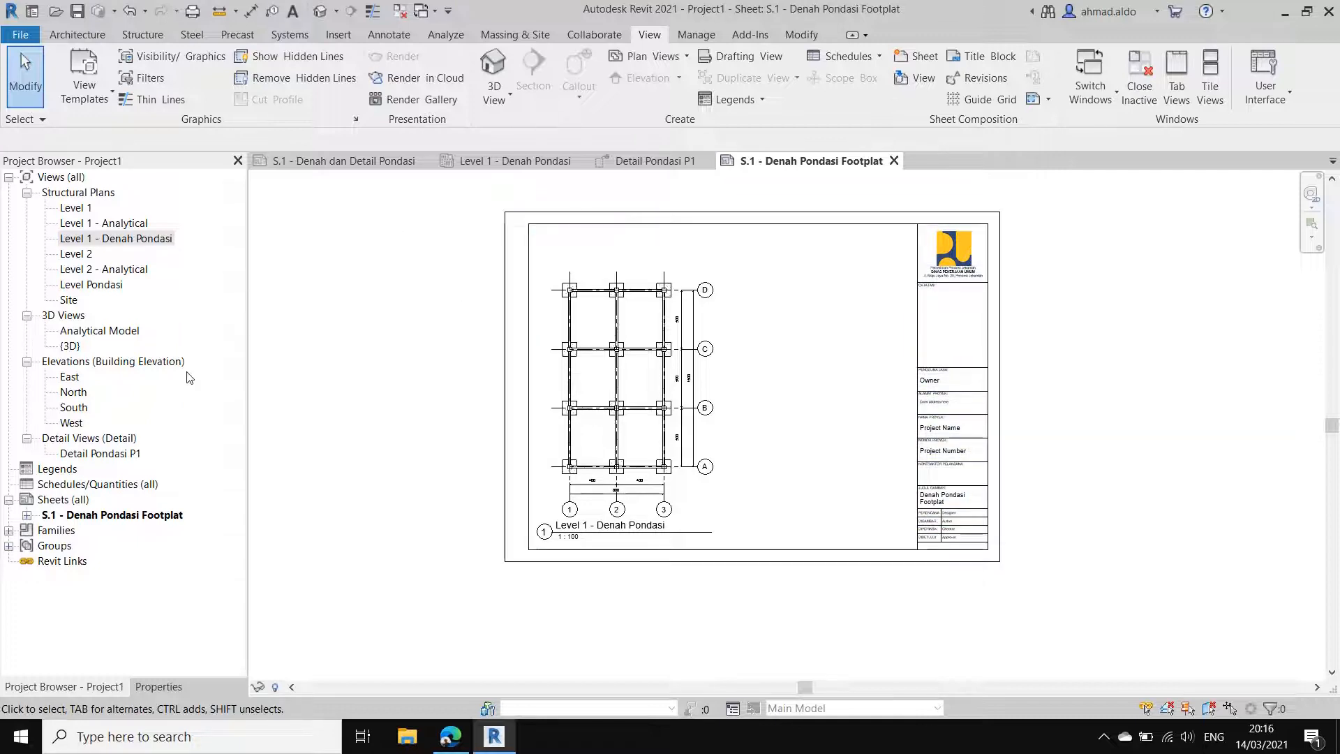
# Step: Place the Detail Pondasi P1 view on the sheet between the foundation plan and the title block, with its title aligned to the plan's
pyautogui.click(98, 455)
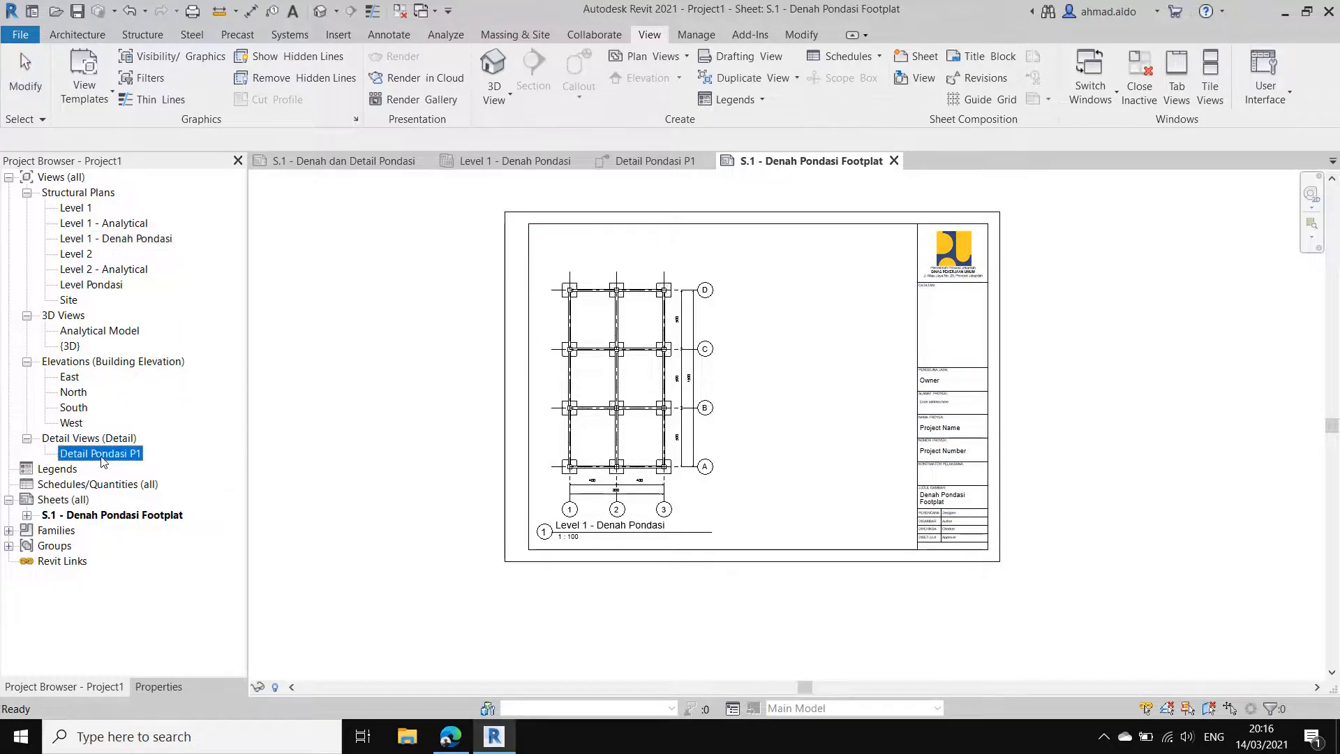
pyautogui.moveTo(101, 460); pyautogui.dragTo(164, 520)
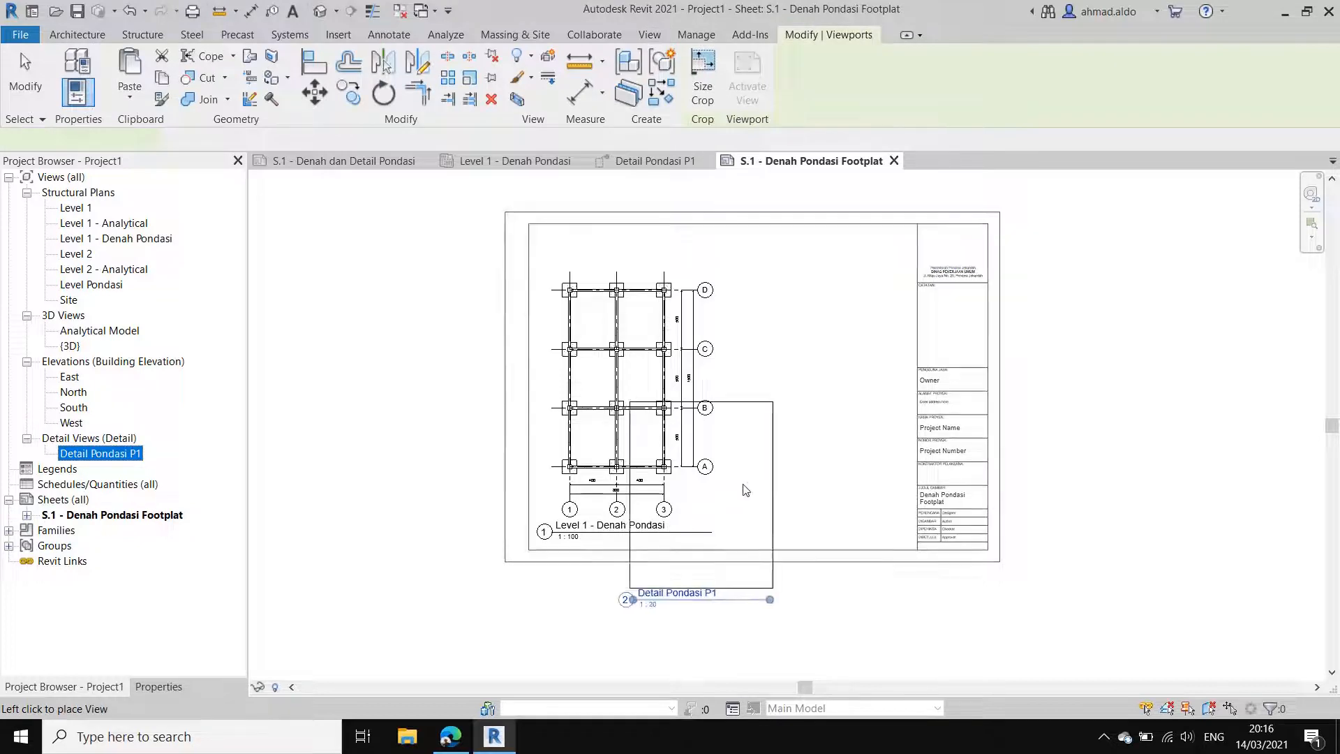
pyautogui.click(822, 426)
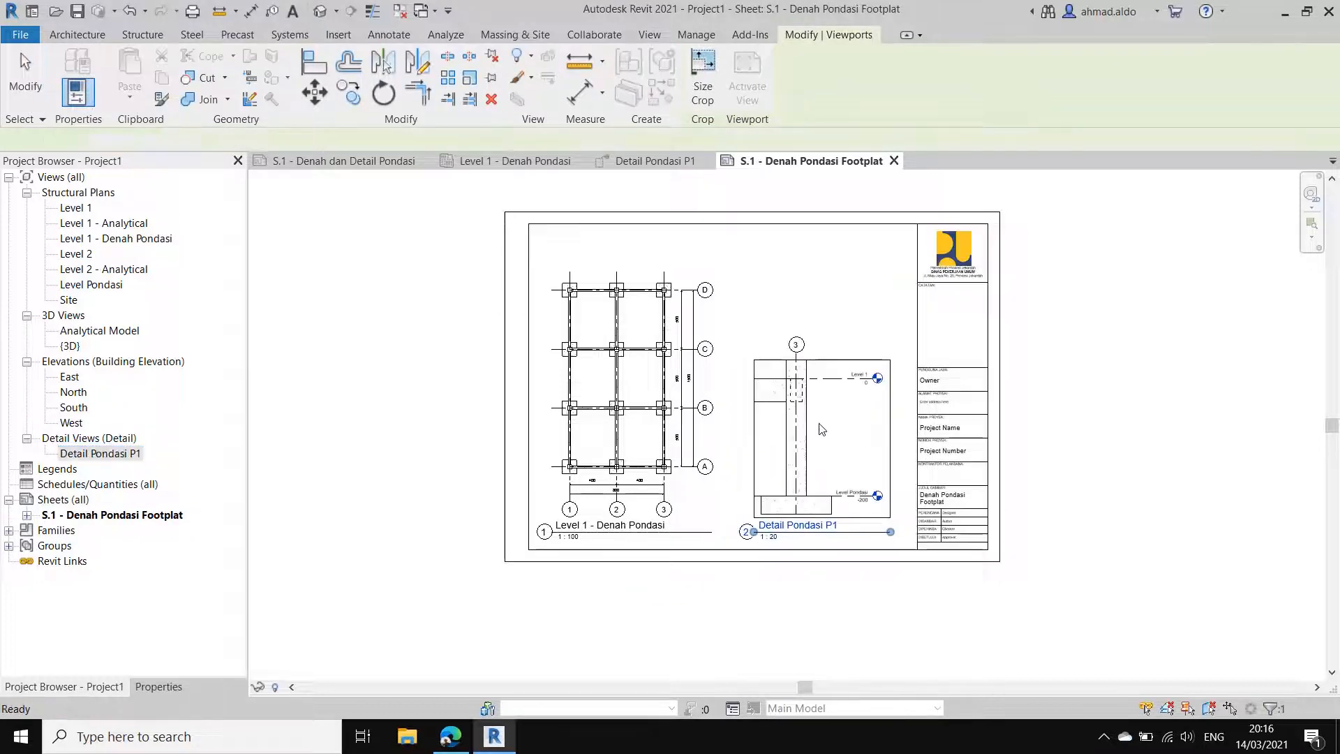
pyautogui.press('Escape')
pyautogui.scroll(1, 768, 486)
pyautogui.moveTo(769, 488); pyautogui.dragTo(739, 506, button='middle')
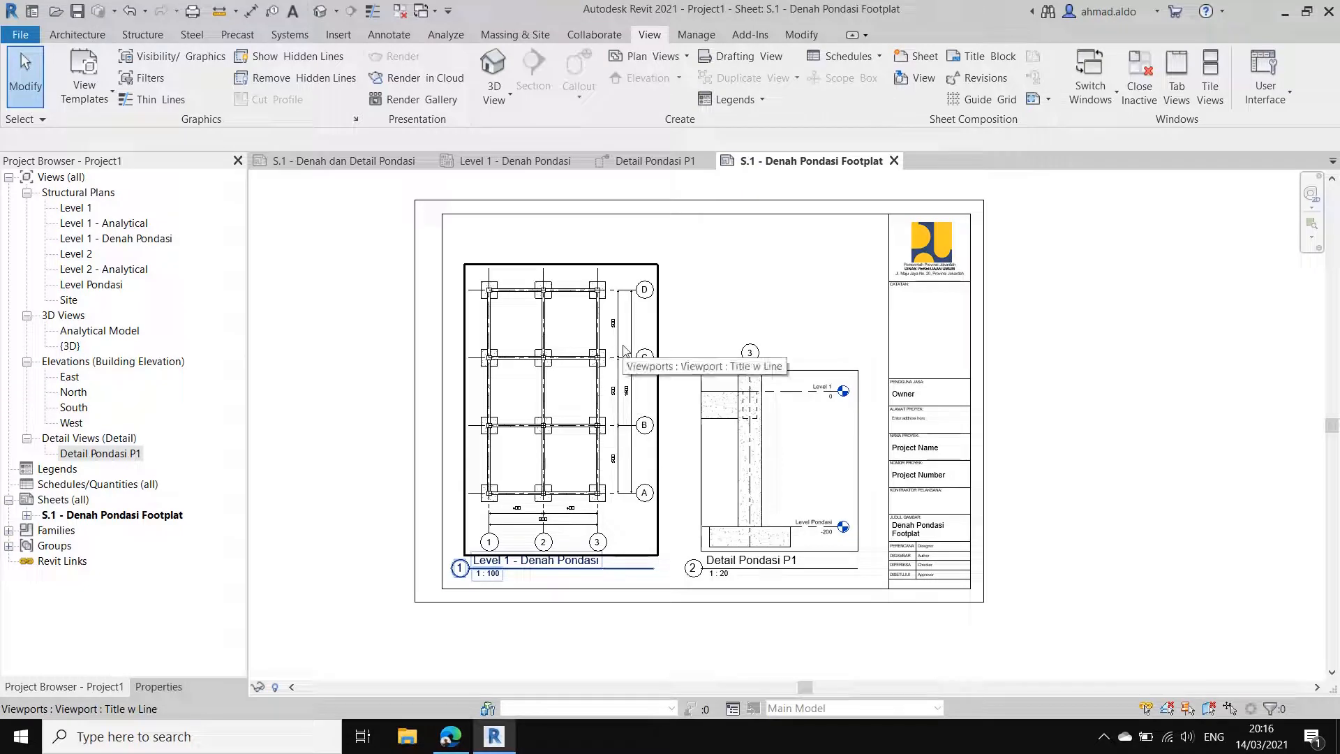
# Step: Shorten the foundation plan viewport's title line to end just past the text Level 1 - Denah Pondasi
pyautogui.click(645, 578)
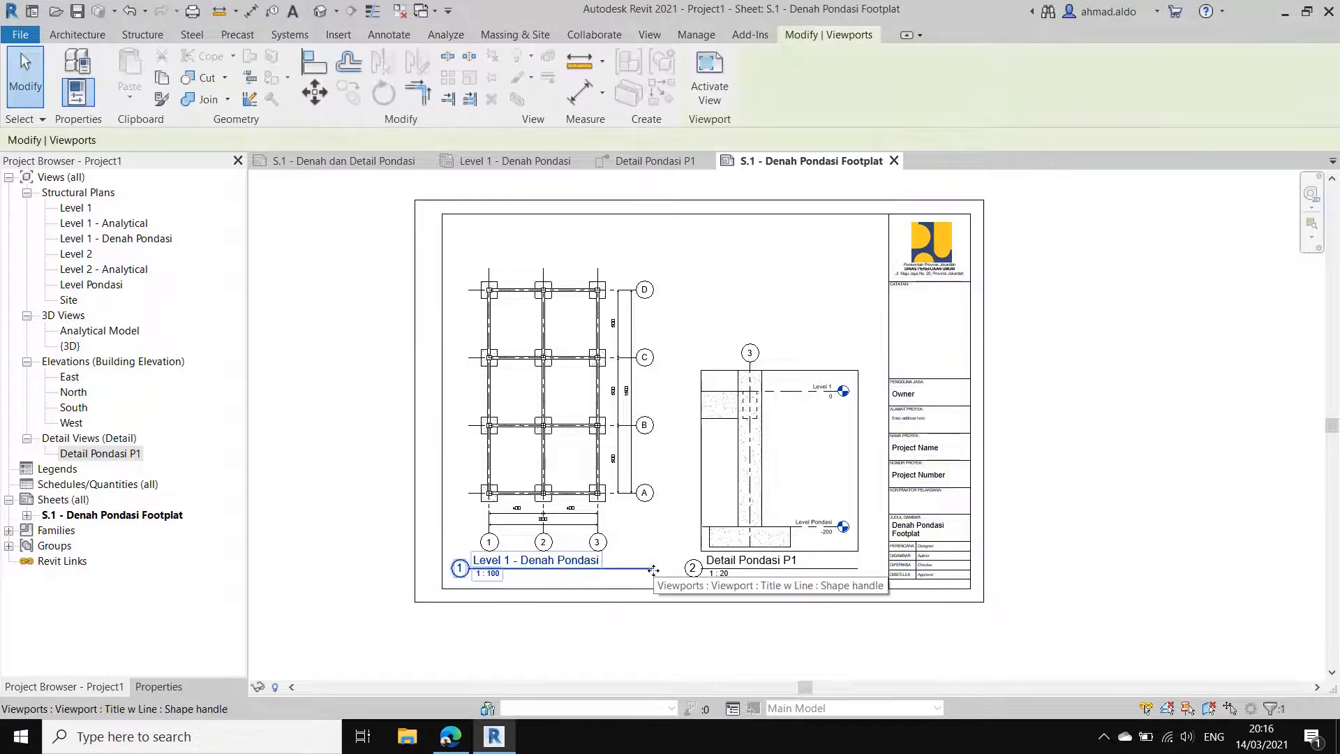
pyautogui.moveTo(654, 568); pyautogui.dragTo(610, 572)
pyautogui.scroll(1, 610, 575)
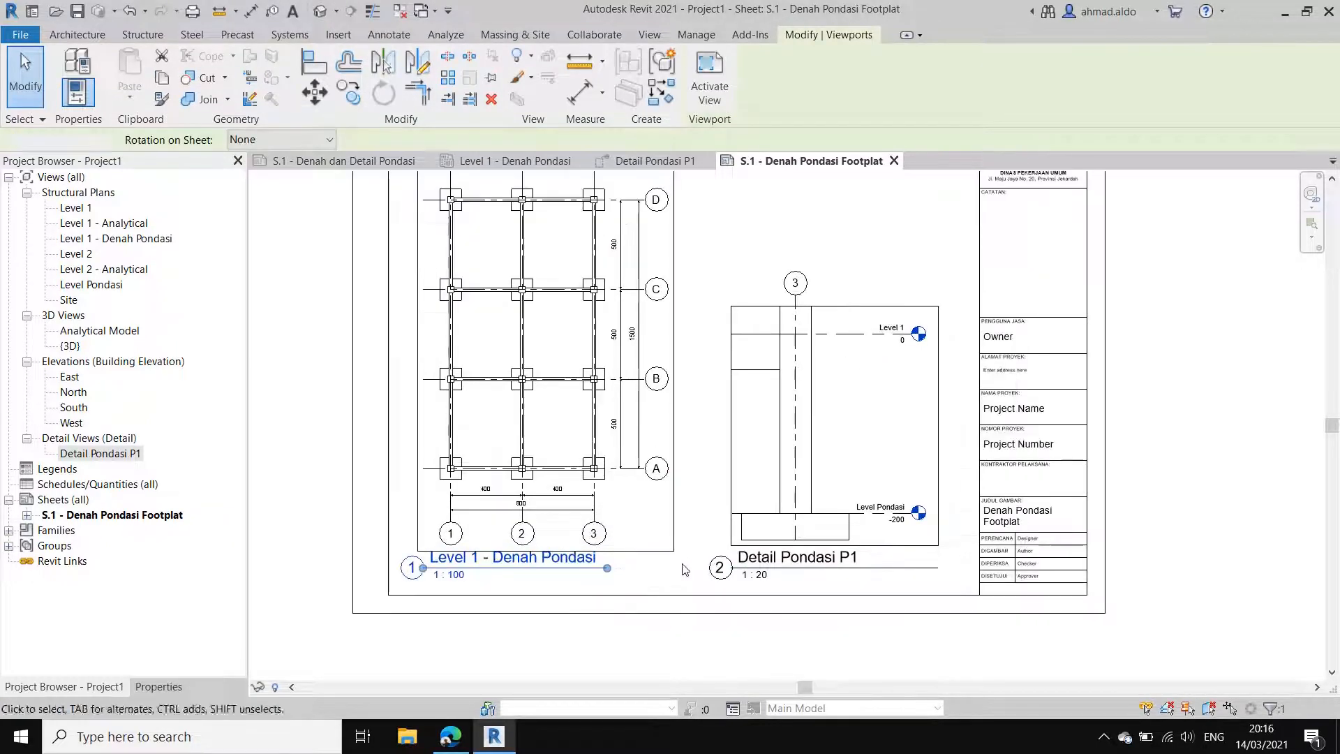
pyautogui.click(686, 568)
pyautogui.scroll(-1, 699, 543)
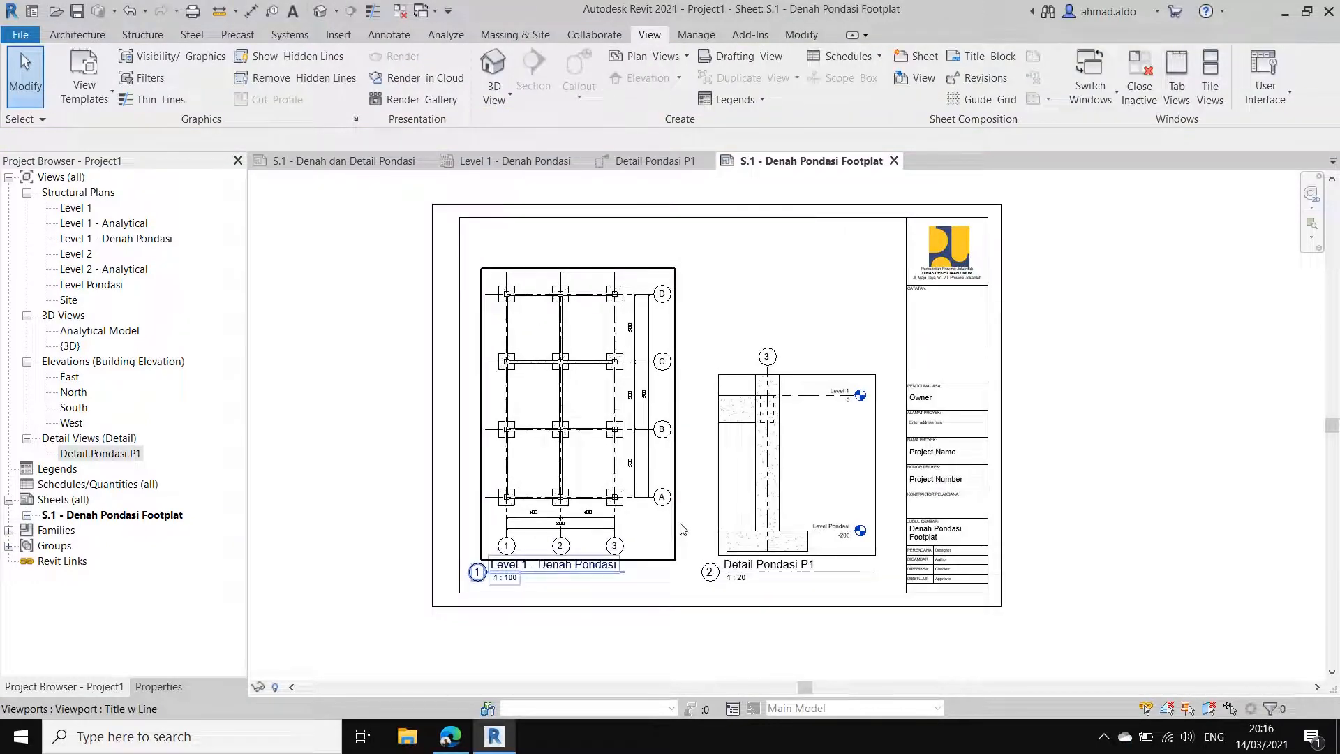